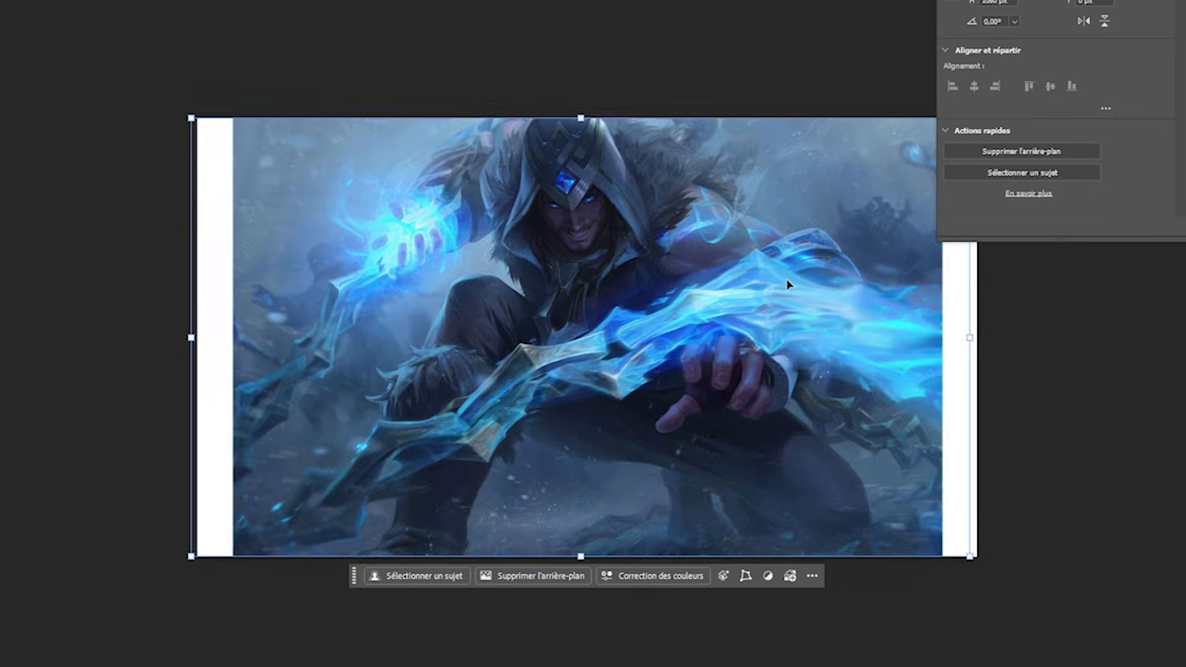
# Look through the champion artwork, the player cutout and the lightning texture imported for the composition.
pyautogui.moveTo(786, 283); pyautogui.dragTo(814, 294)
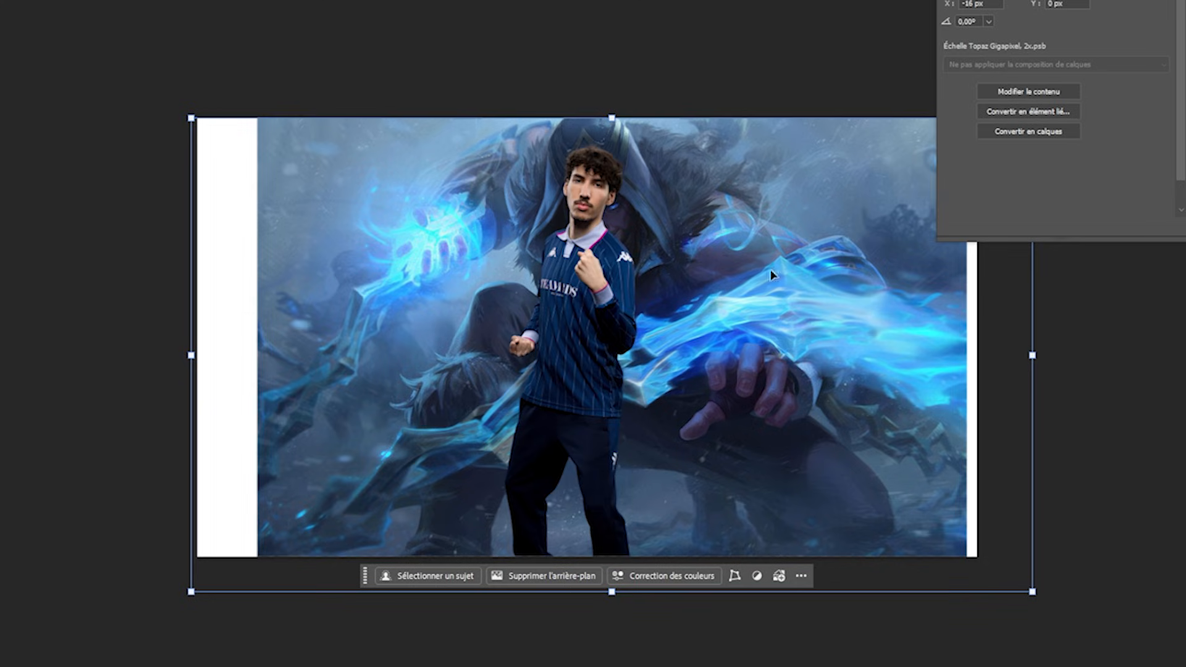
pyautogui.click(605, 272)
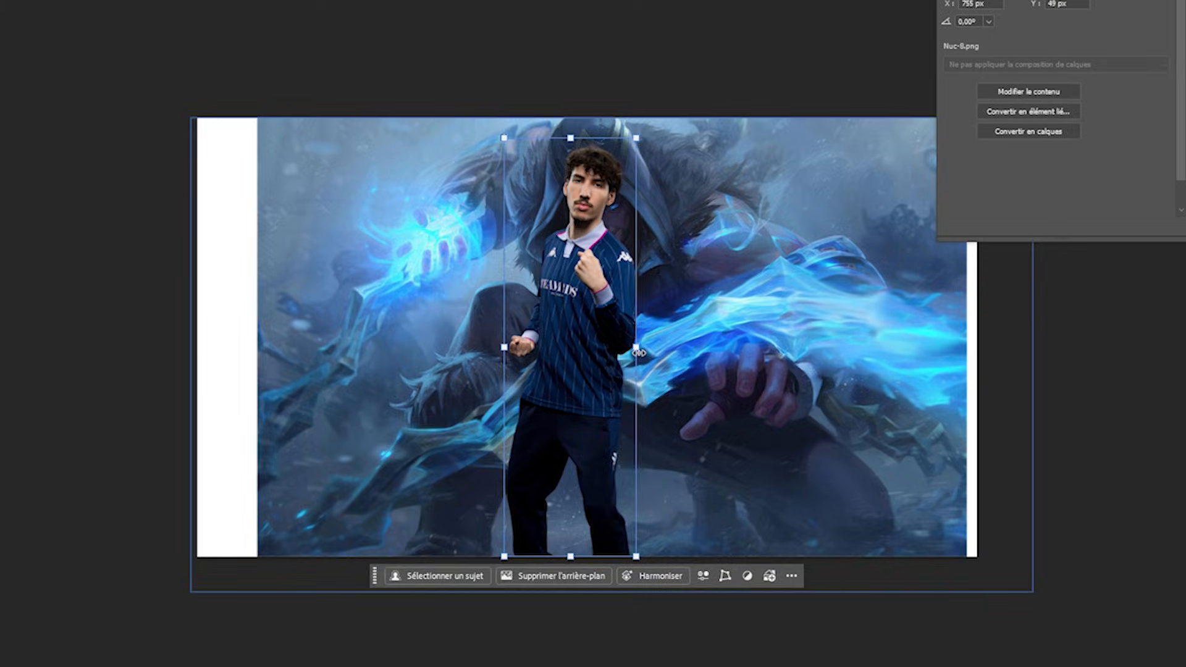
pyautogui.moveTo(639, 352); pyautogui.dragTo(1006, 336)
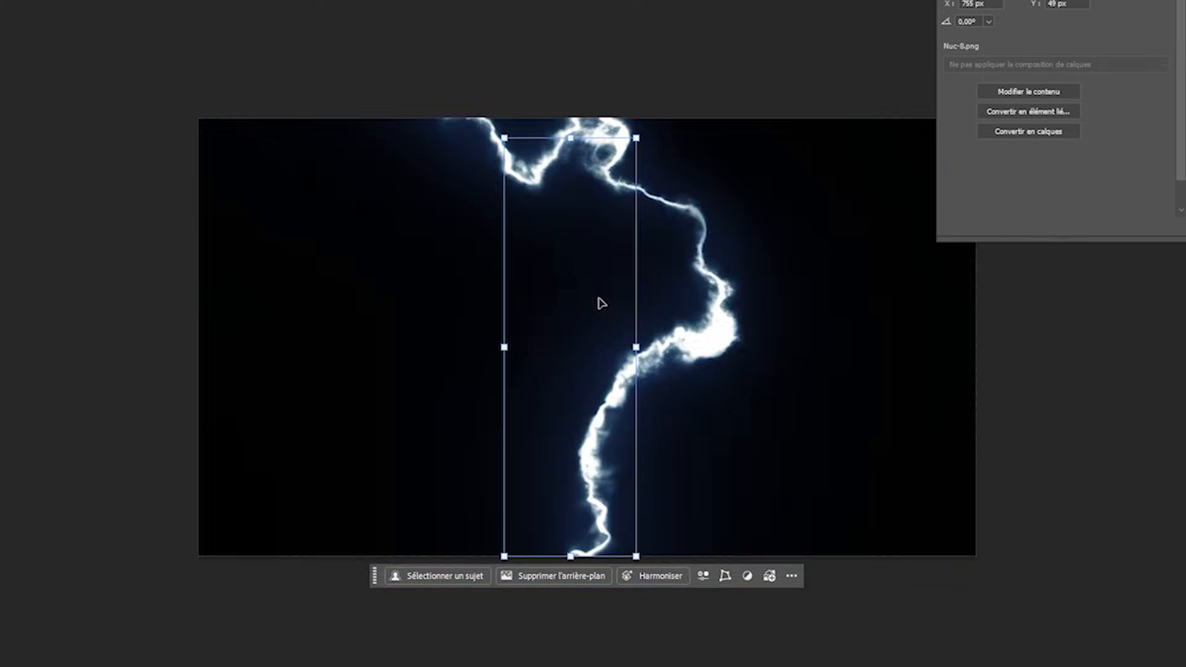
pyautogui.press('Return')
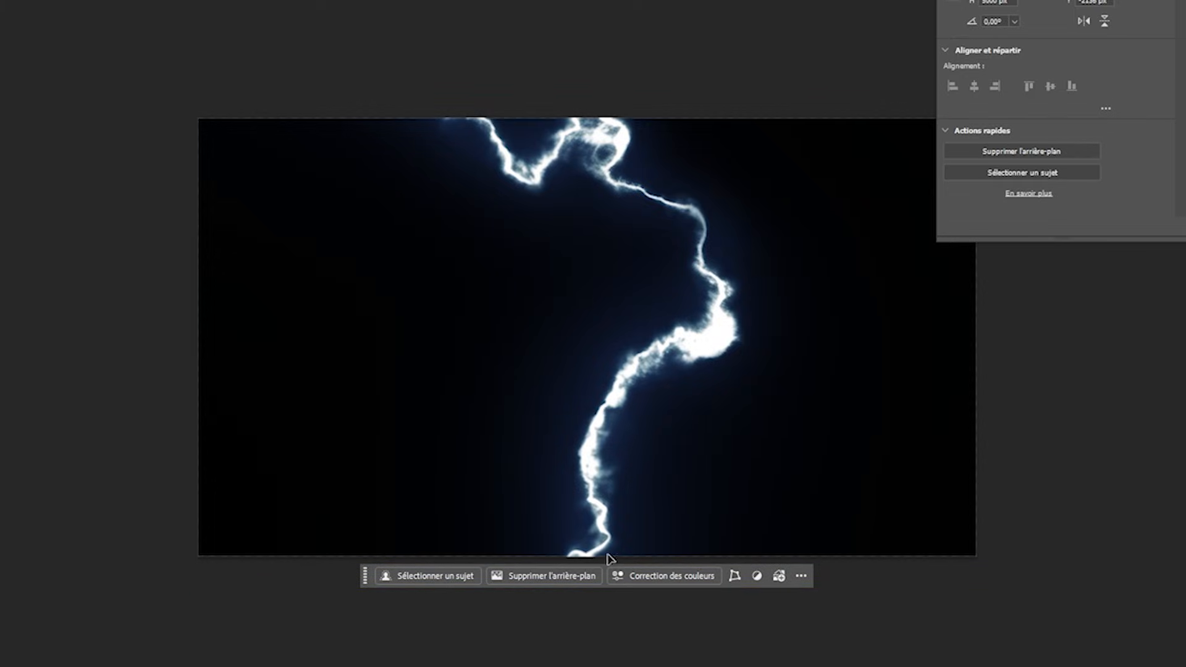
pyautogui.scroll(-2, 683, 463)
pyautogui.moveTo(58, 349); pyautogui.dragTo(342, 380)
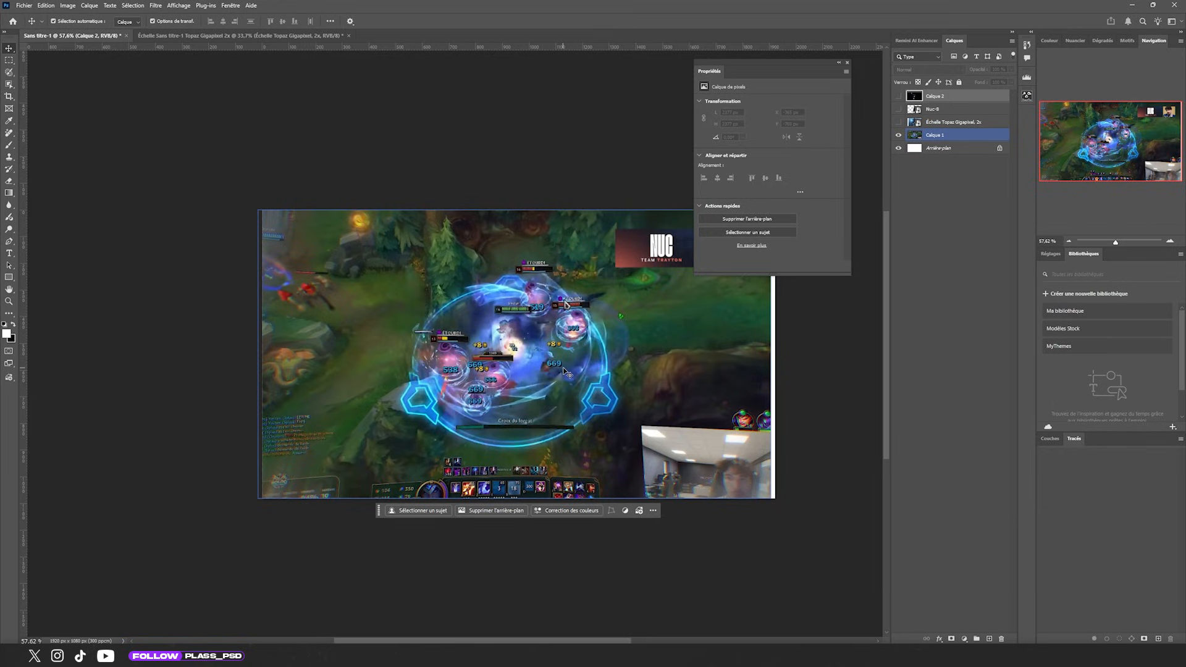
# Shift the gameplay capture up and to the left, and show the champion artwork with its background masked out.
pyautogui.moveTo(566, 371); pyautogui.dragTo(467, 308)
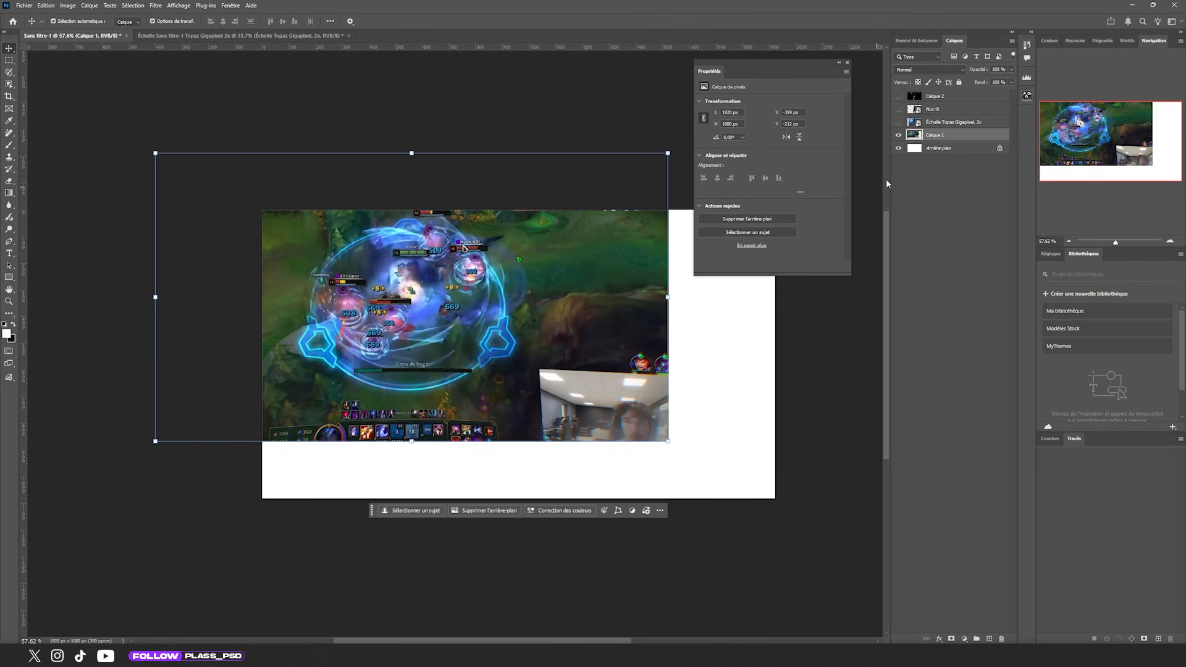
pyautogui.click(898, 122)
pyautogui.moveTo(564, 313)
pyautogui.mouseDown()
pyautogui.moveTo(550, 309)
pyautogui.moveTo(564, 312)
pyautogui.mouseUp()
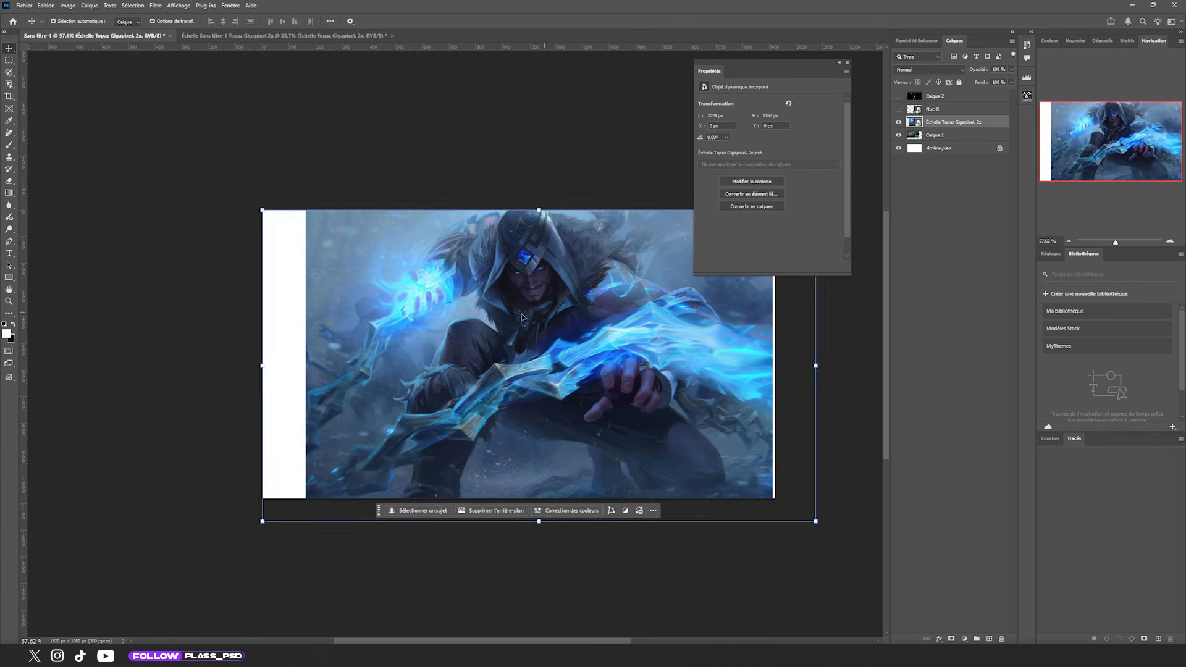
pyautogui.click(9, 86)
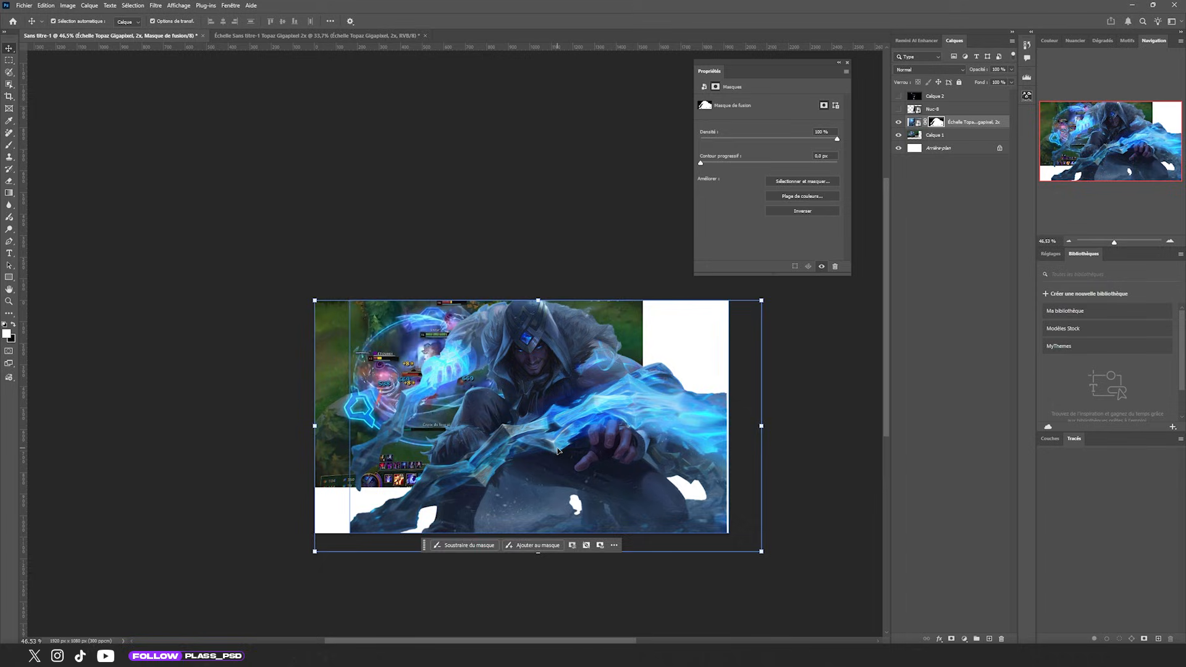
pyautogui.moveTo(560, 451); pyautogui.dragTo(513, 419)
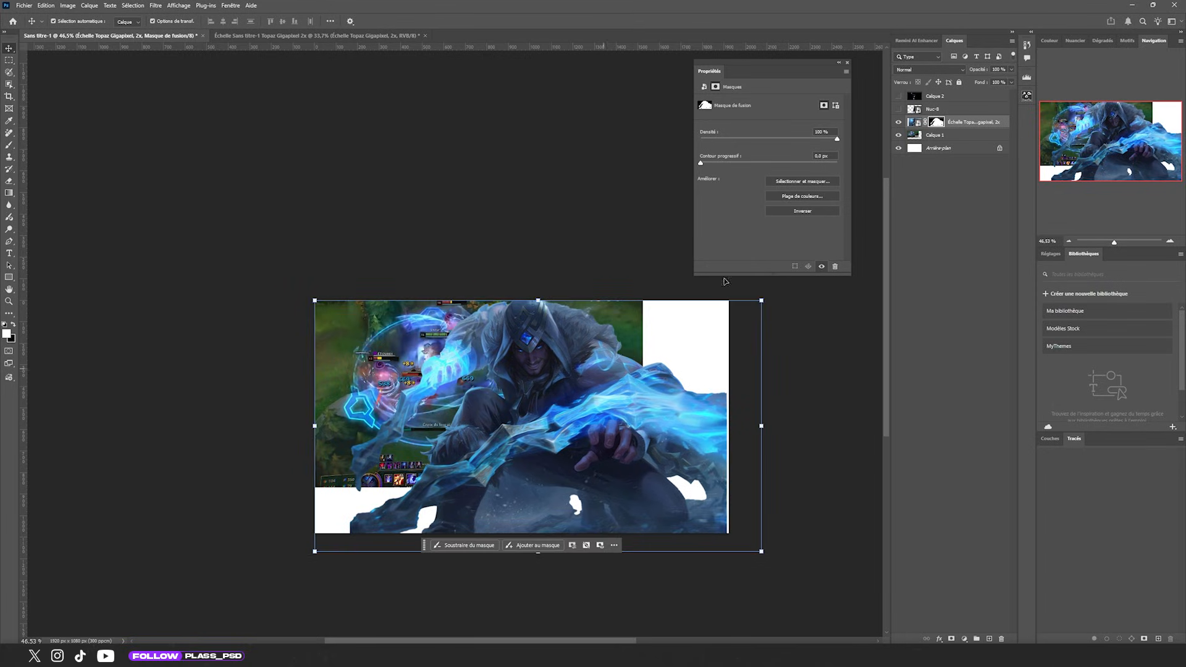
# Show the player cutout and enlarge it with a -1.25° tilt so the head and chest fill the right half of the canvas.
pyautogui.click(899, 110)
pyautogui.scroll(-2, 506, 370)
pyautogui.click(503, 350)
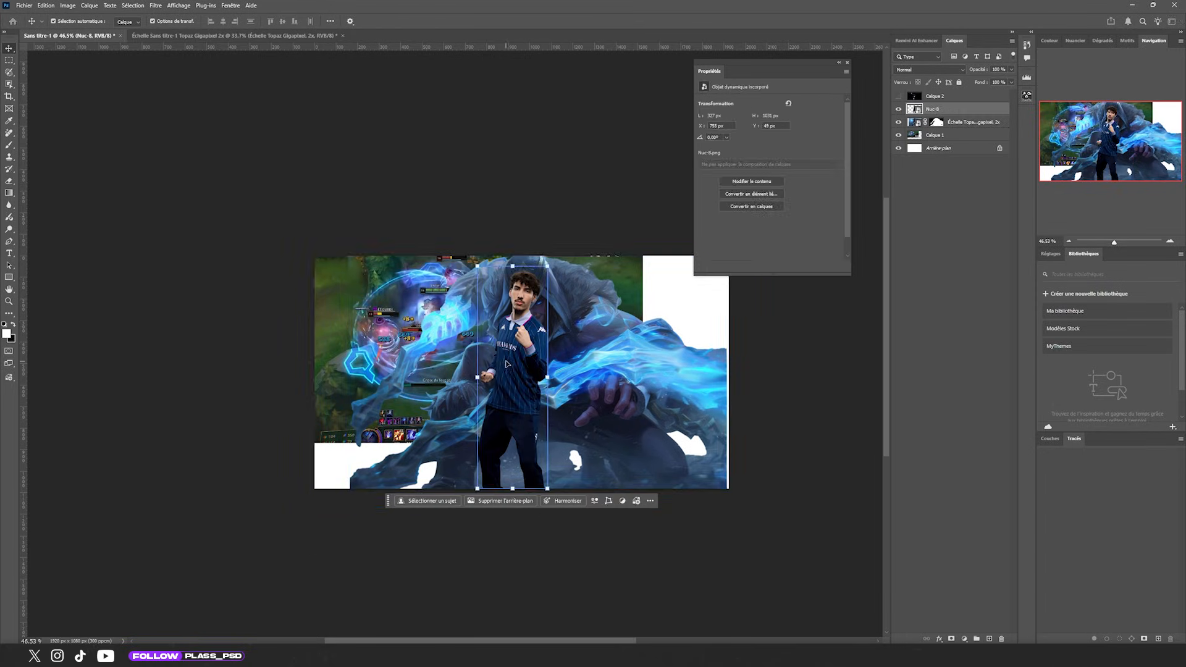
pyautogui.scroll(-3, 496, 350)
pyautogui.hotkey('ctrl', 't')
pyautogui.moveTo(499, 354); pyautogui.dragTo(255, 369)
pyautogui.moveTo(426, 353); pyautogui.dragTo(534, 491)
pyautogui.moveTo(559, 230); pyautogui.dragTo(553, 230)
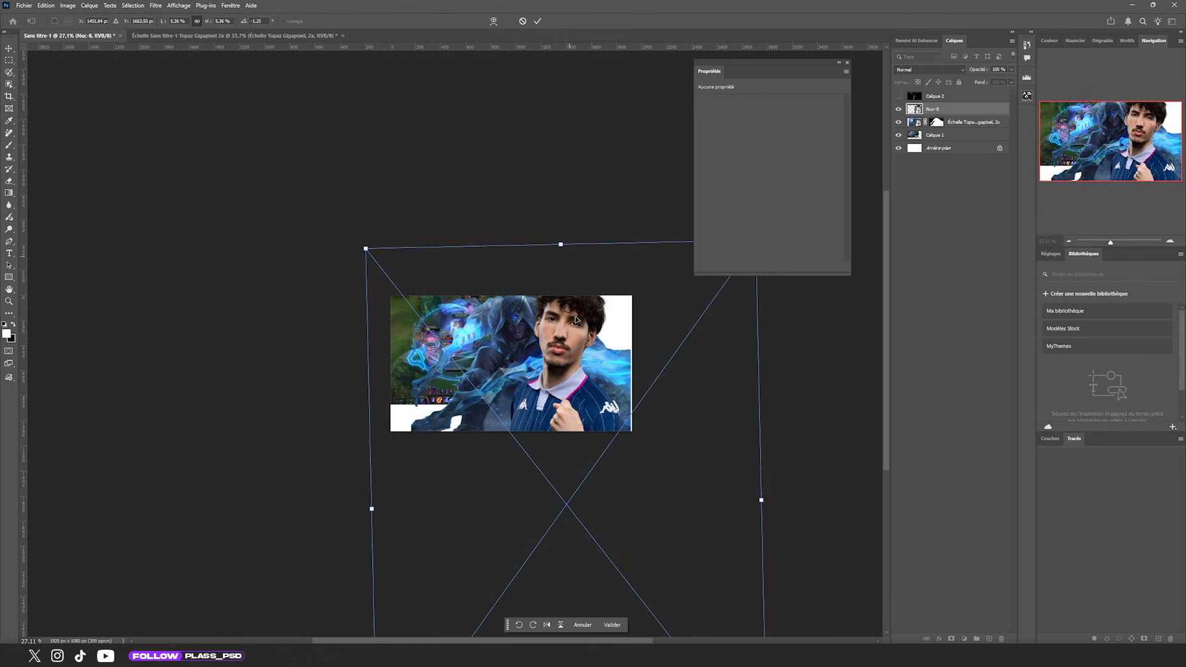
# Nudge the player cutout slightly left, scale it down a little, and apply the transformation.
pyautogui.moveTo(580, 342); pyautogui.dragTo(575, 344)
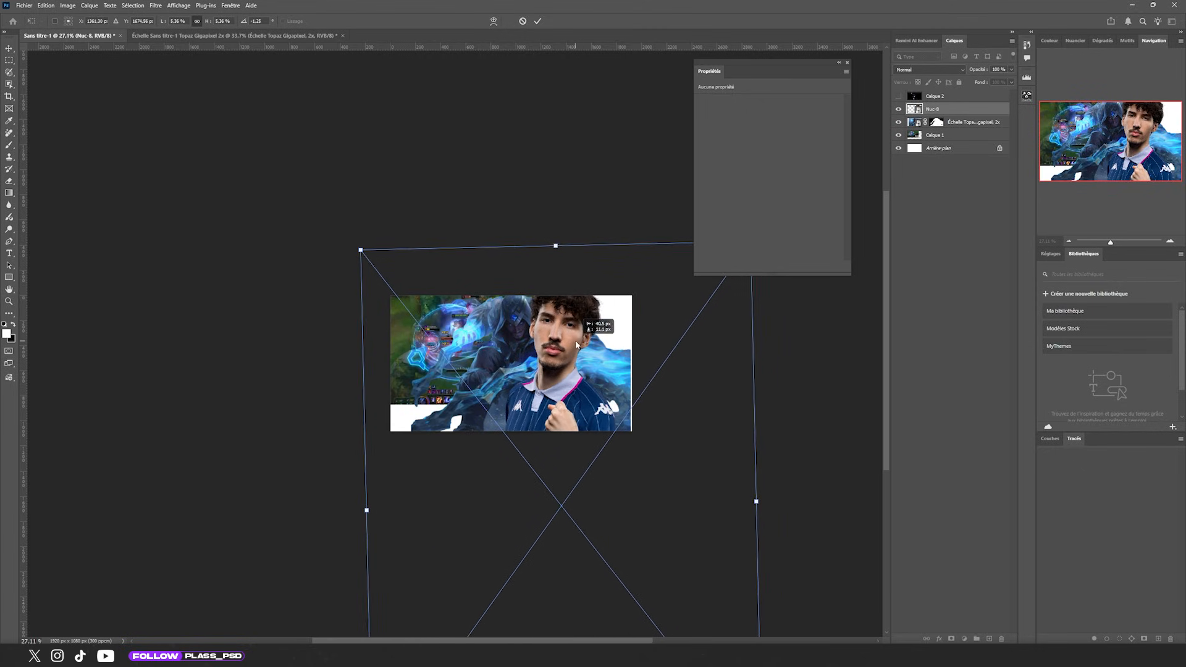
pyautogui.moveTo(756, 500); pyautogui.dragTo(741, 501)
pyautogui.moveTo(632, 441); pyautogui.dragTo(639, 432)
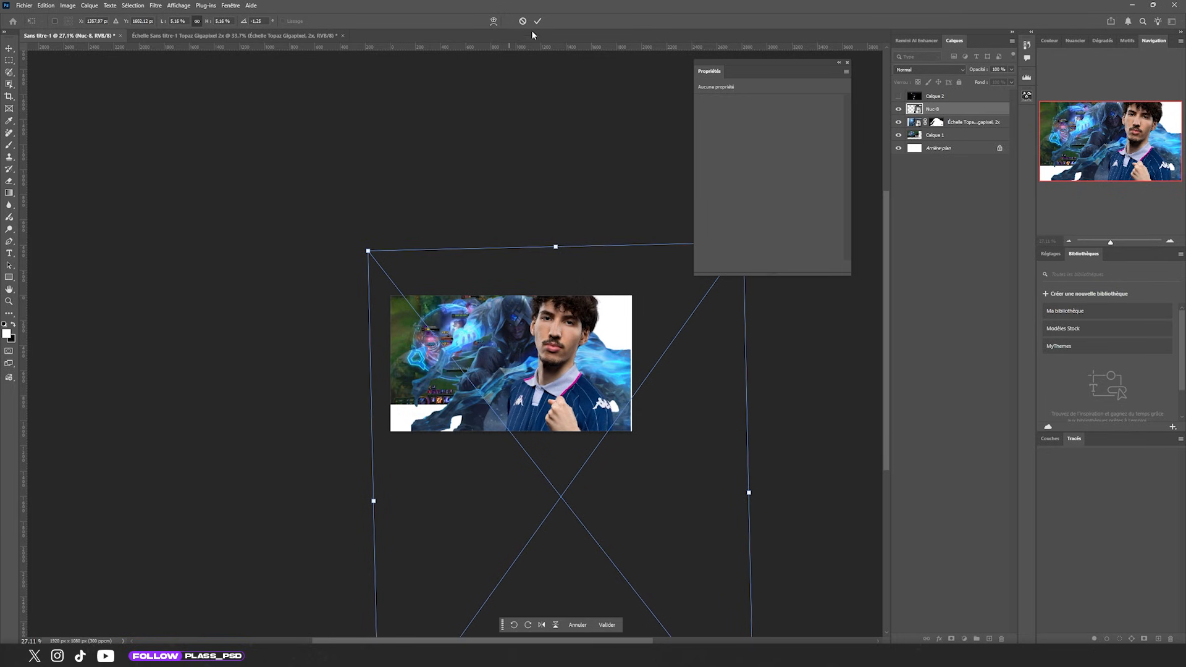
pyautogui.click(537, 21)
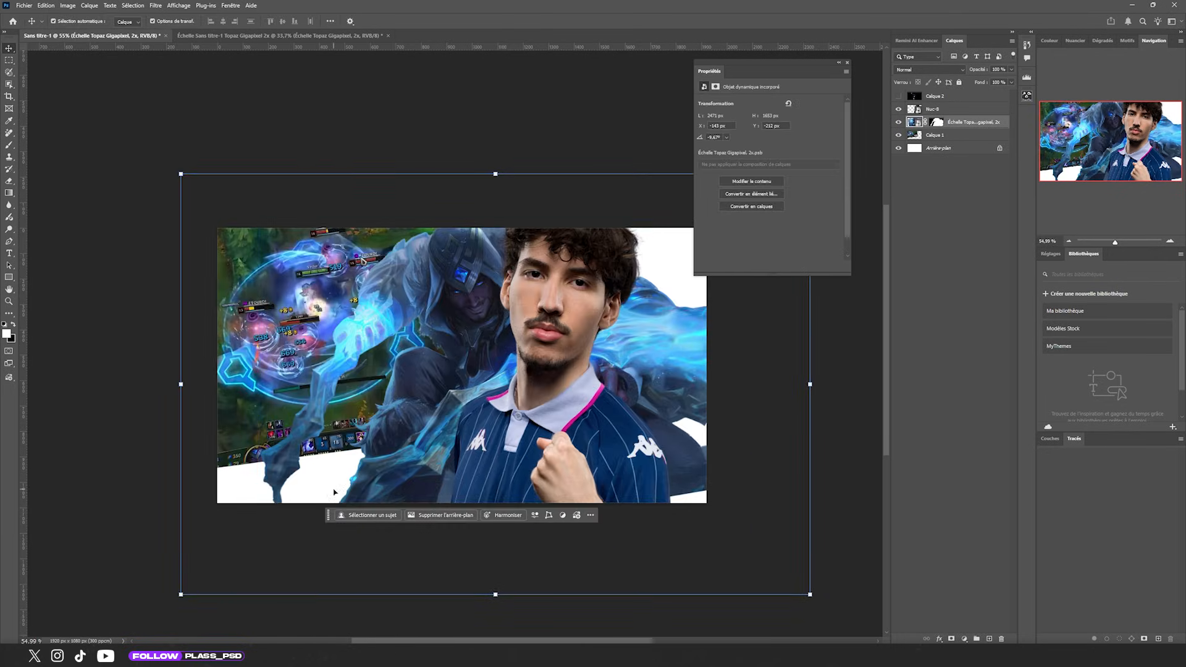
# Add a solid colour fill layer above the background in a very dark shade of the blue sampled from the champion artwork.
pyautogui.click(948, 152)
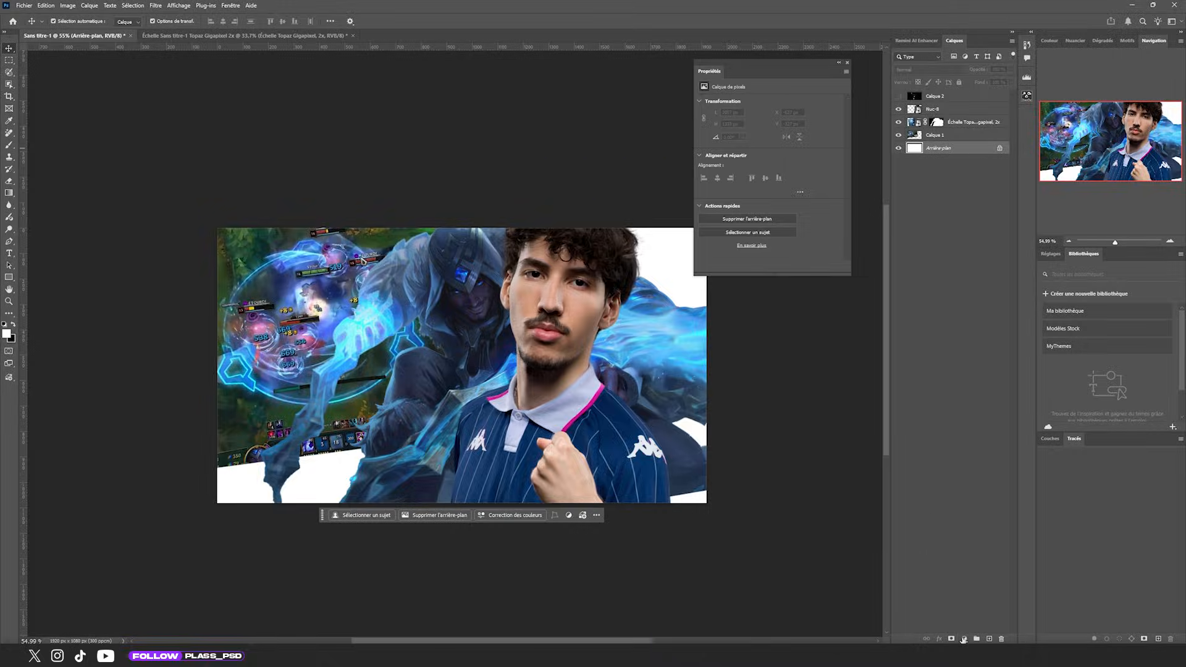
pyautogui.click(964, 639)
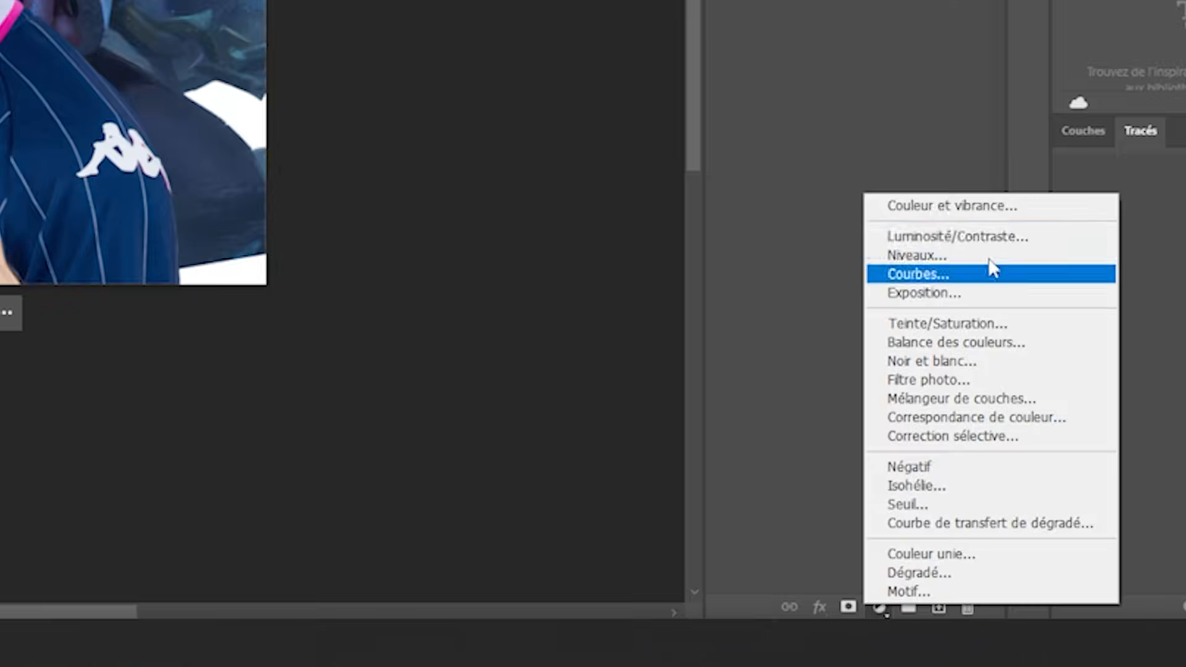
pyautogui.click(942, 554)
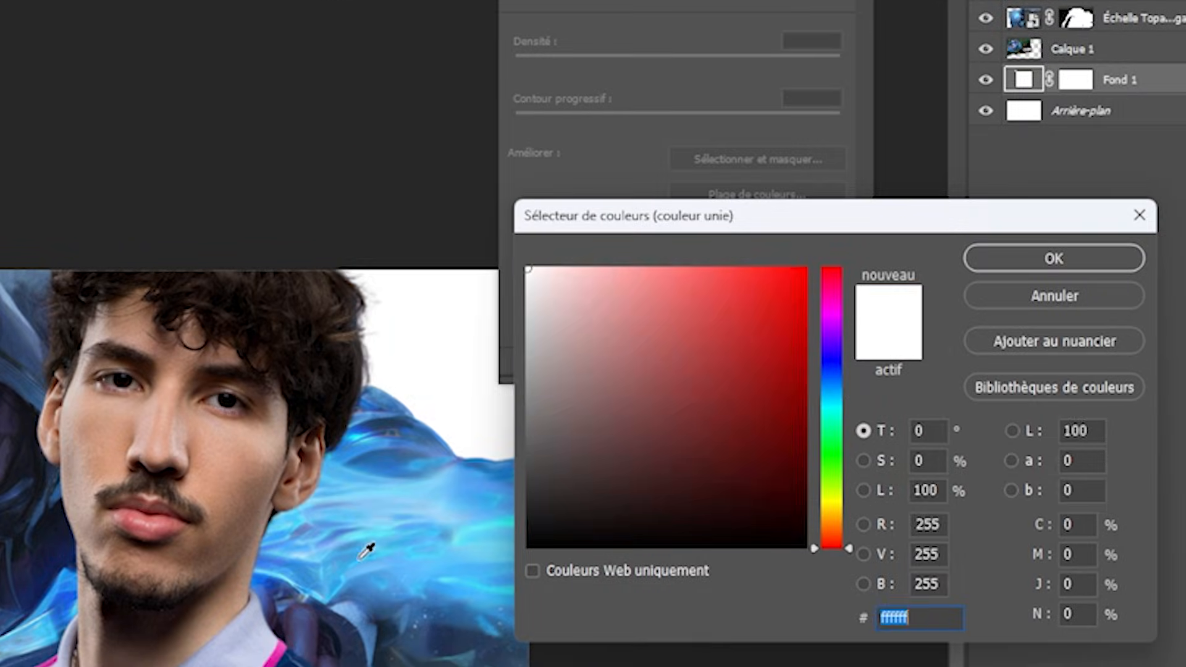
pyautogui.click(403, 520)
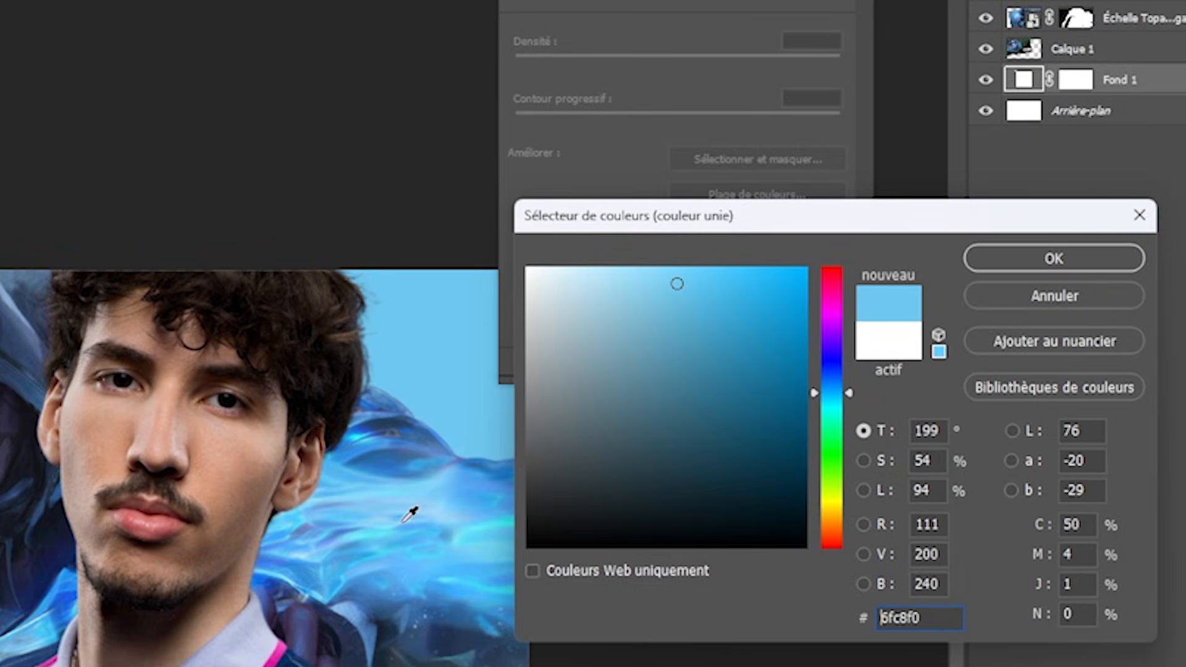
pyautogui.moveTo(778, 386); pyautogui.dragTo(752, 507)
pyautogui.click(1002, 266)
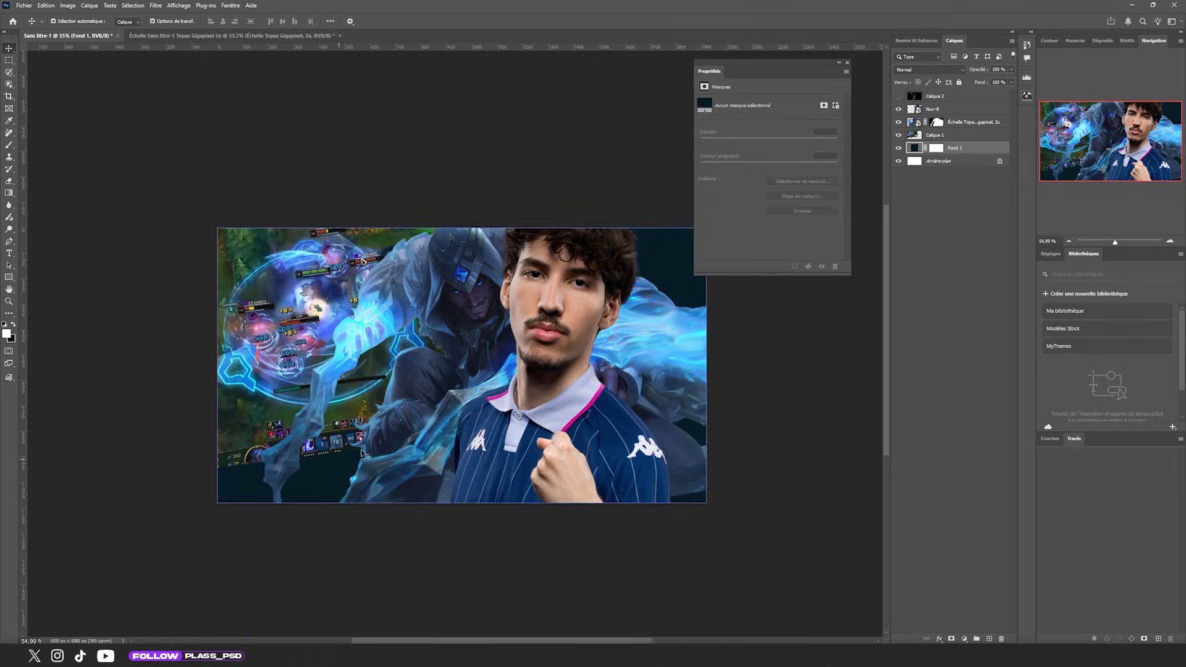
# Add a layer mask to the champion artwork and paint away the part to the right of the player with a large brush.
pyautogui.hscroll(2, 617, 303)
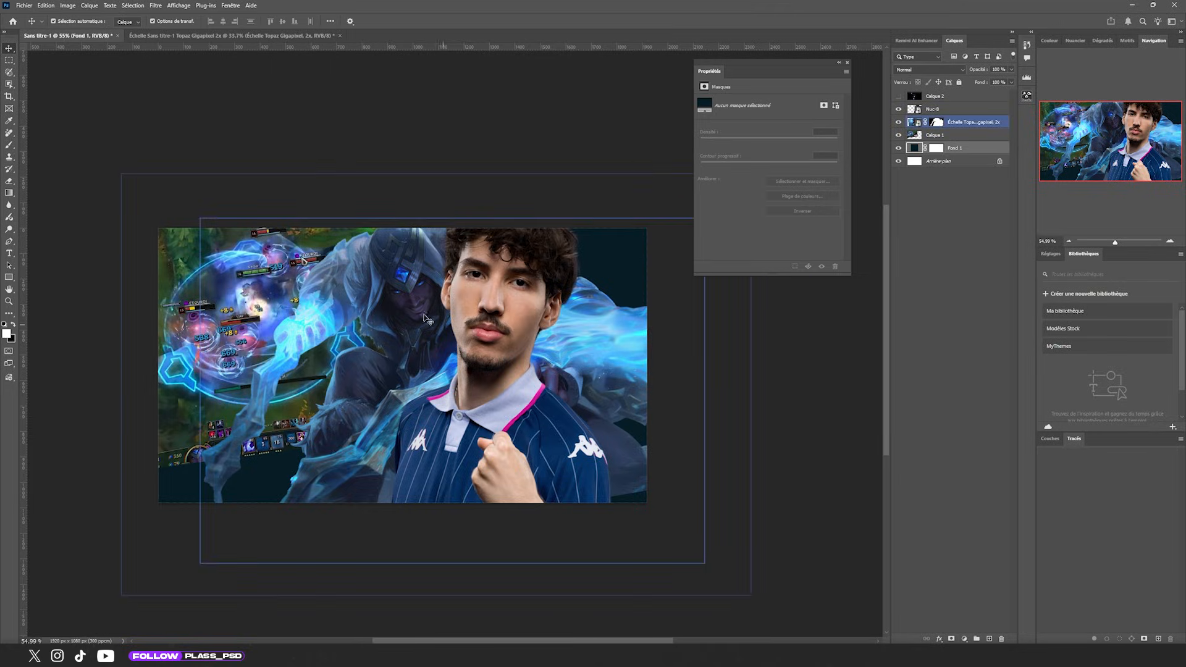
pyautogui.click(634, 290)
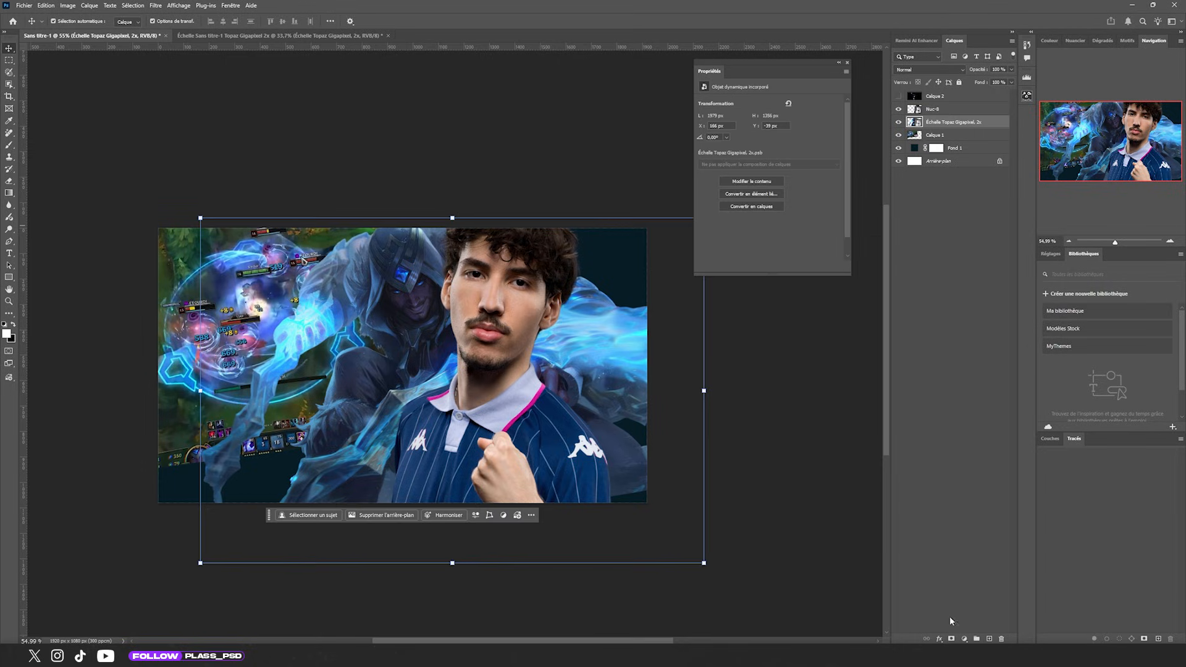
pyautogui.click(952, 638)
pyautogui.press('b')
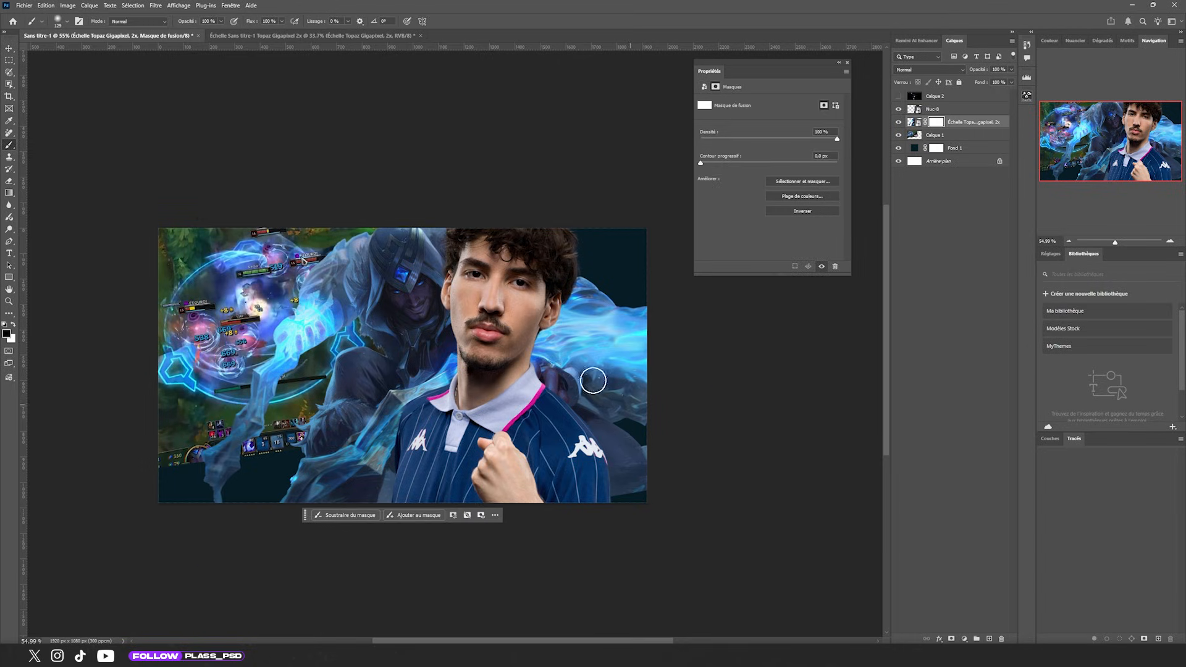
pyautogui.rightClick(626, 458)
pyautogui.doubleClick(690, 527)
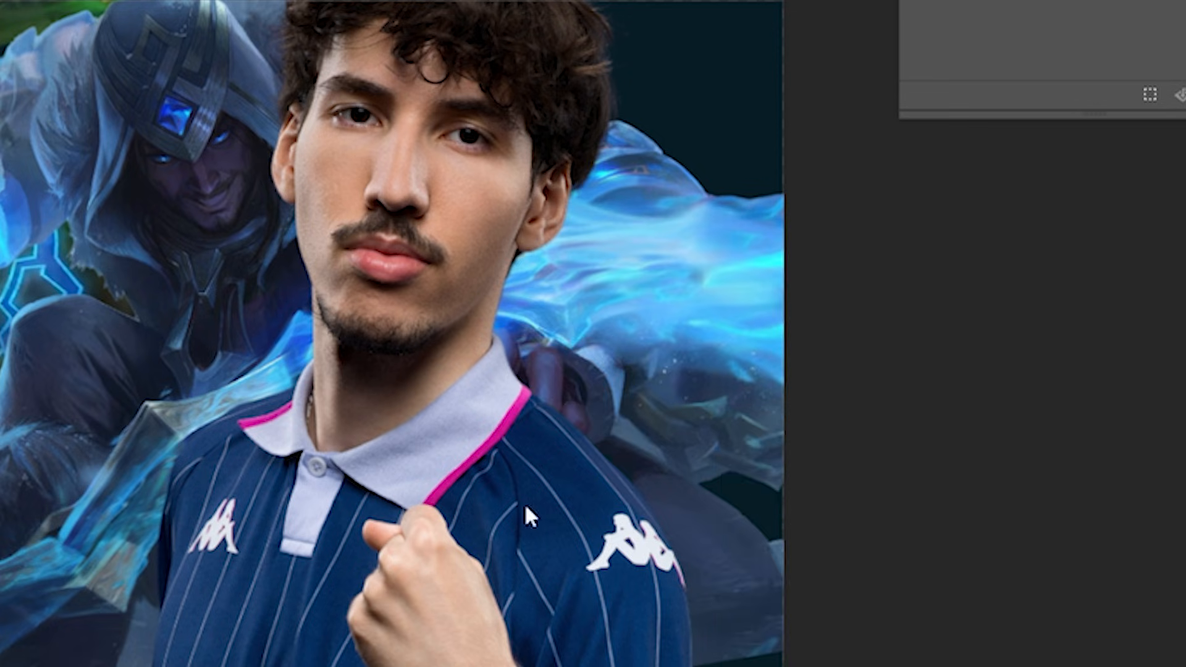
pyautogui.moveTo(603, 479)
pyautogui.mouseDown()
pyautogui.moveTo(621, 421)
pyautogui.moveTo(593, 321)
pyautogui.mouseUp()
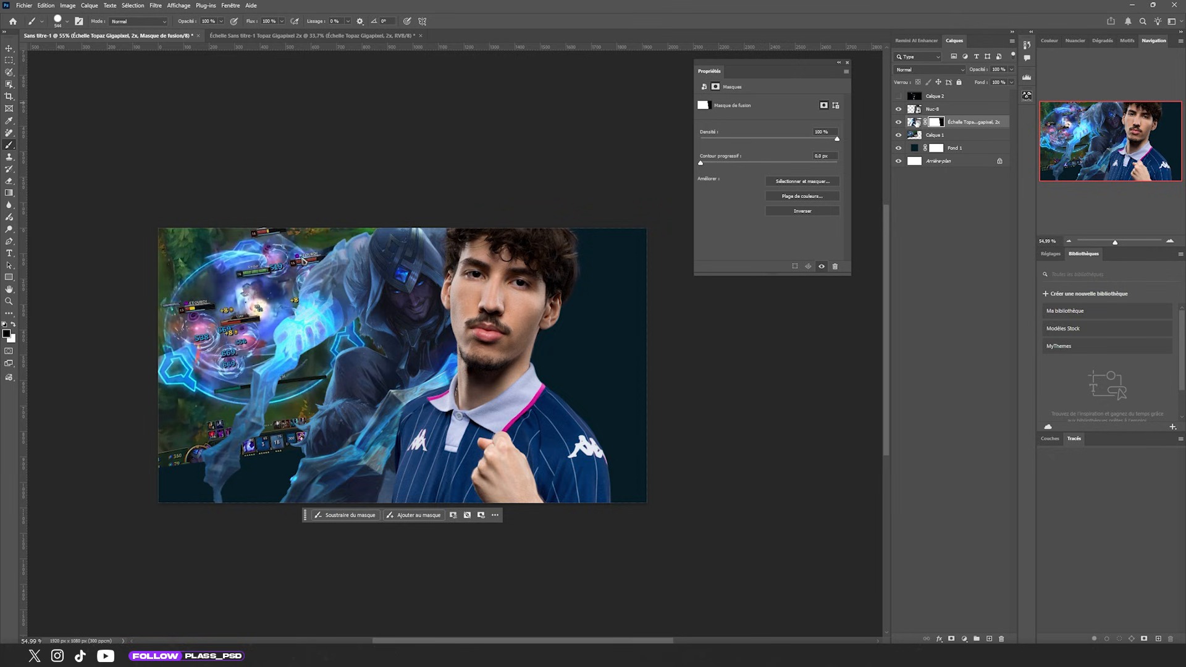
# Duplicate the champion artwork without its mask and enlarge the copy to about 119%.
pyautogui.click(914, 123)
pyautogui.hotkey('ctrl', 'j')
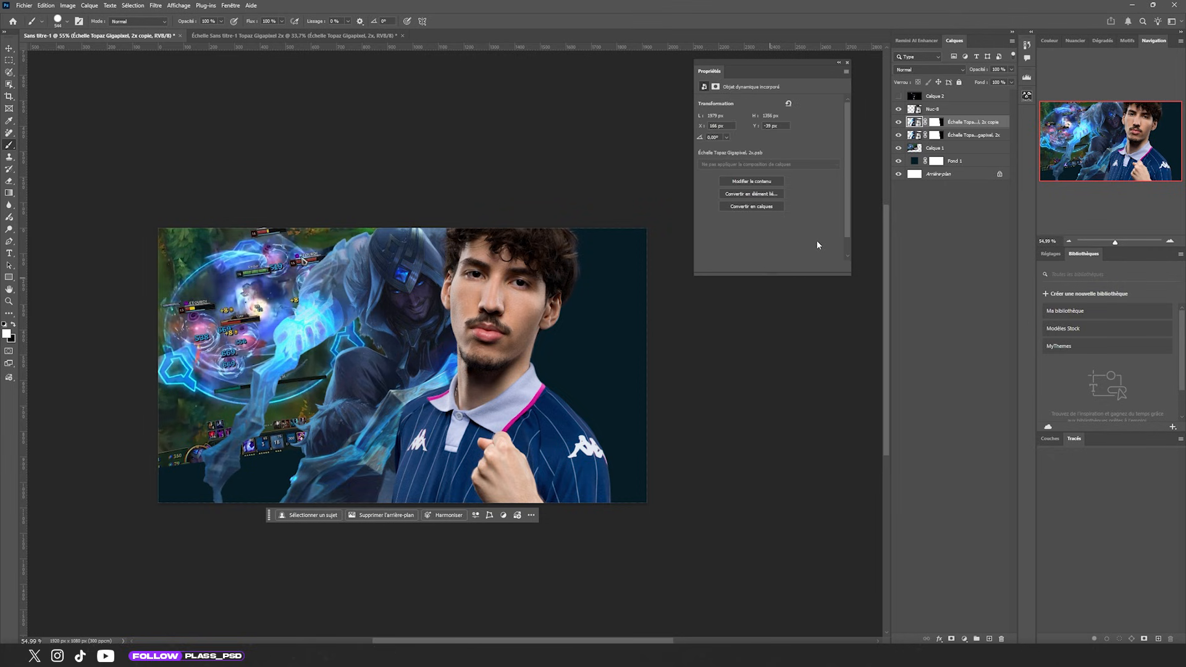
pyautogui.hotkey('ctrl', 't')
pyautogui.moveTo(451, 218); pyautogui.dragTo(455, 152)
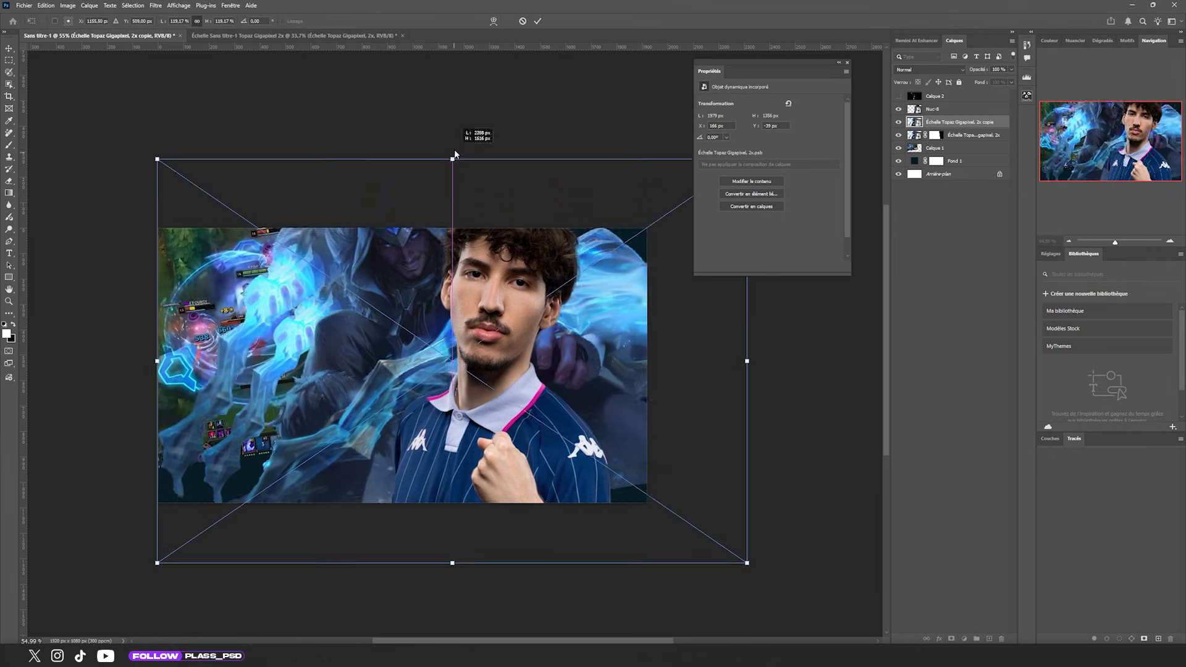
# Rotate and further enlarge the artwork copy, positioning its blue glow and hand to the right behind the player.
pyautogui.moveTo(667, 145); pyautogui.dragTo(754, 380)
pyautogui.moveTo(603, 425); pyautogui.dragTo(604, 297)
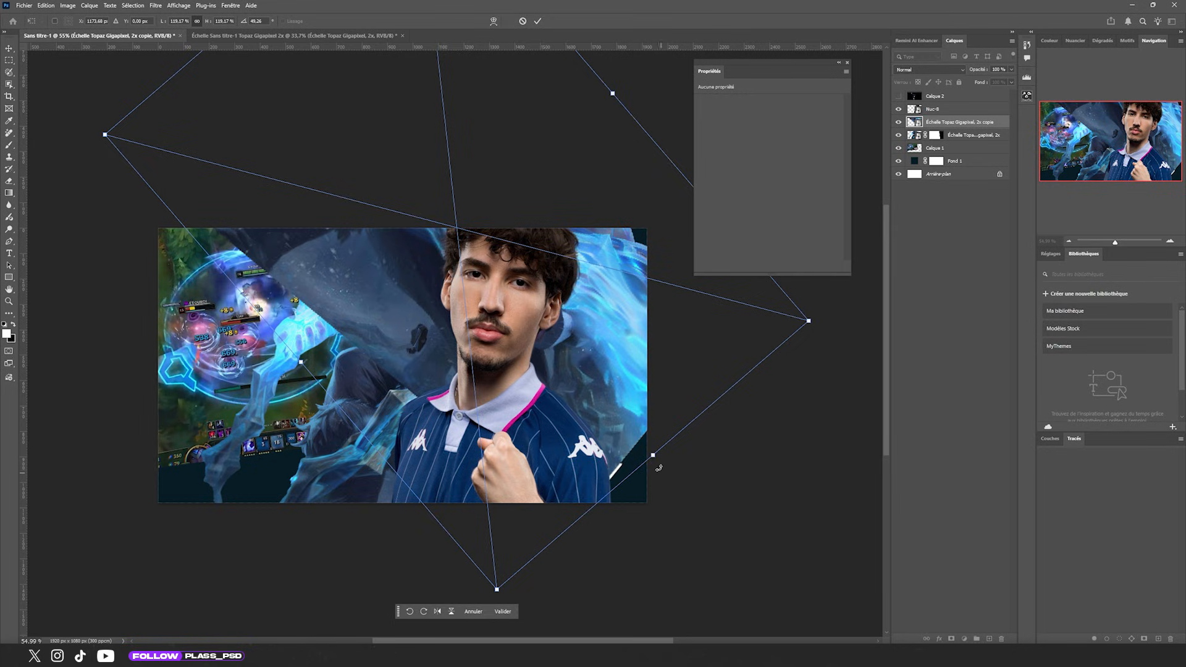
pyautogui.moveTo(653, 456); pyautogui.dragTo(702, 502)
pyautogui.moveTo(723, 499); pyautogui.dragTo(760, 450)
pyautogui.moveTo(671, 441); pyautogui.dragTo(655, 468)
pyautogui.press('Return')
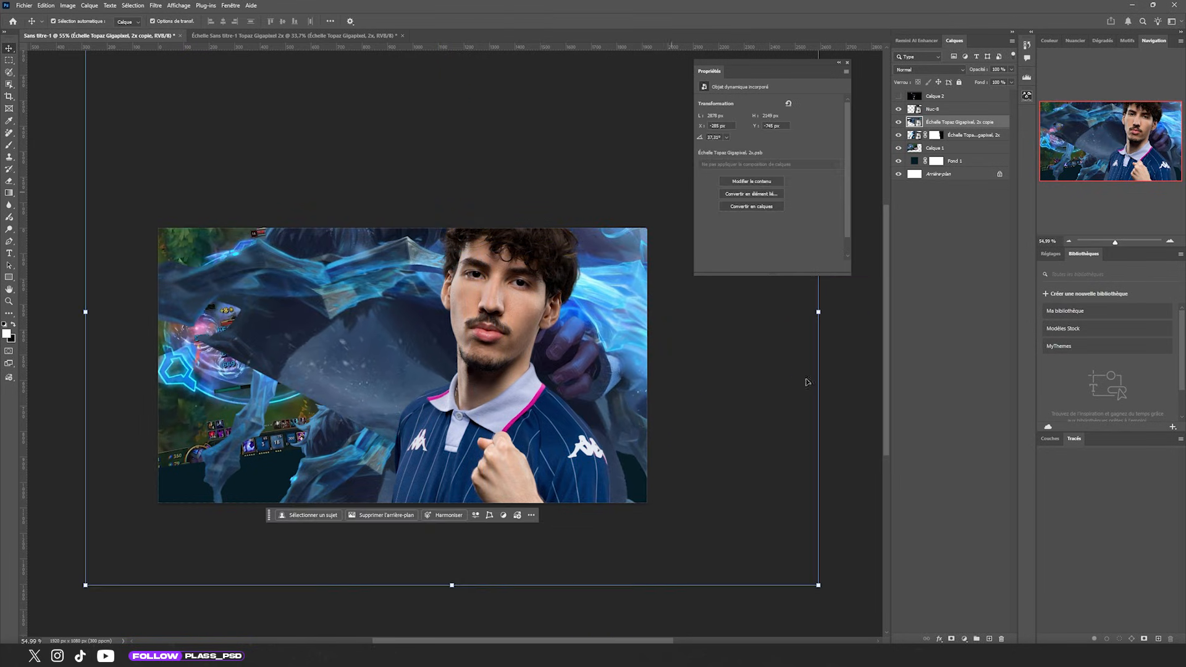
# Add a layer mask to the artwork copy and paint away its part to the left of the player.
pyautogui.click(952, 638)
pyautogui.press('b')
pyautogui.moveTo(315, 244)
pyautogui.mouseDown()
pyautogui.moveTo(287, 220)
pyautogui.moveTo(312, 313)
pyautogui.mouseUp()
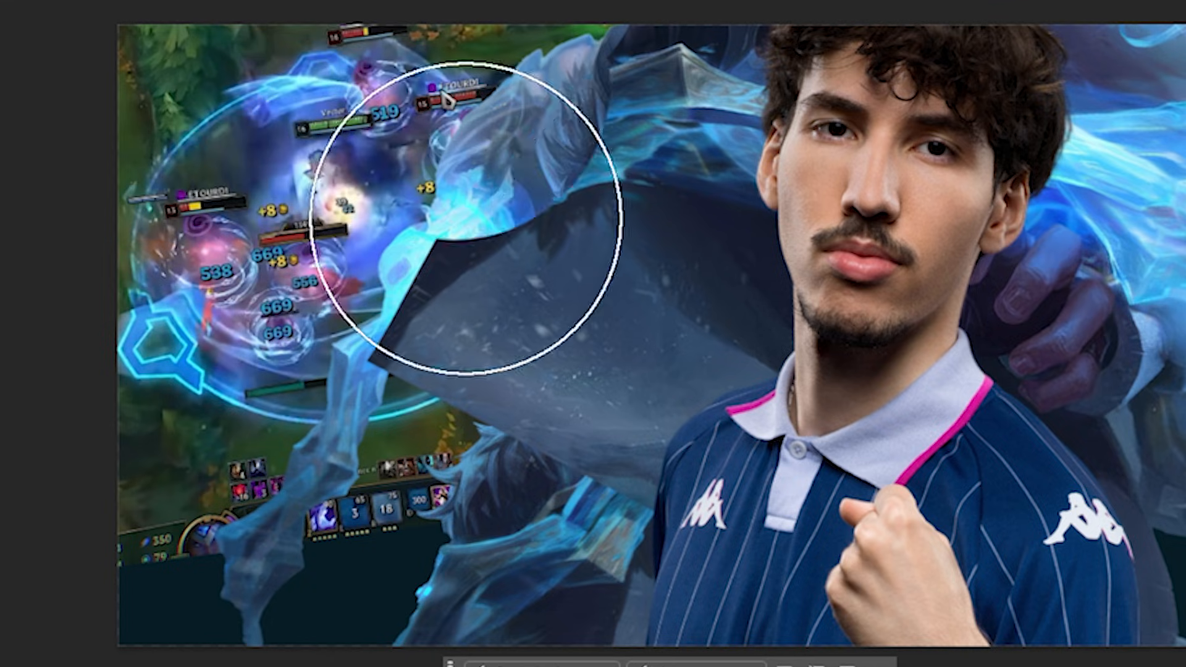
pyautogui.moveTo(466, 218)
pyautogui.mouseDown()
pyautogui.moveTo(649, 199)
pyautogui.moveTo(490, 529)
pyautogui.moveTo(720, 53)
pyautogui.moveTo(612, 519)
pyautogui.mouseUp()
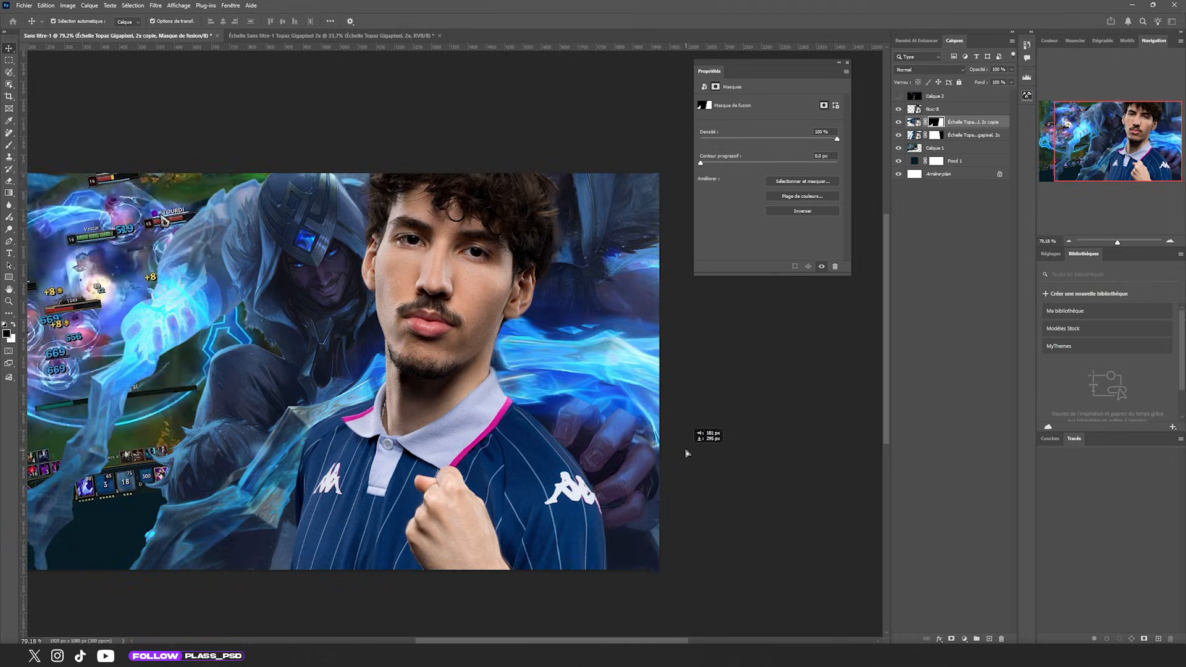
# Convert the masked artwork copy to a smart object.
pyautogui.rightClick(991, 122)
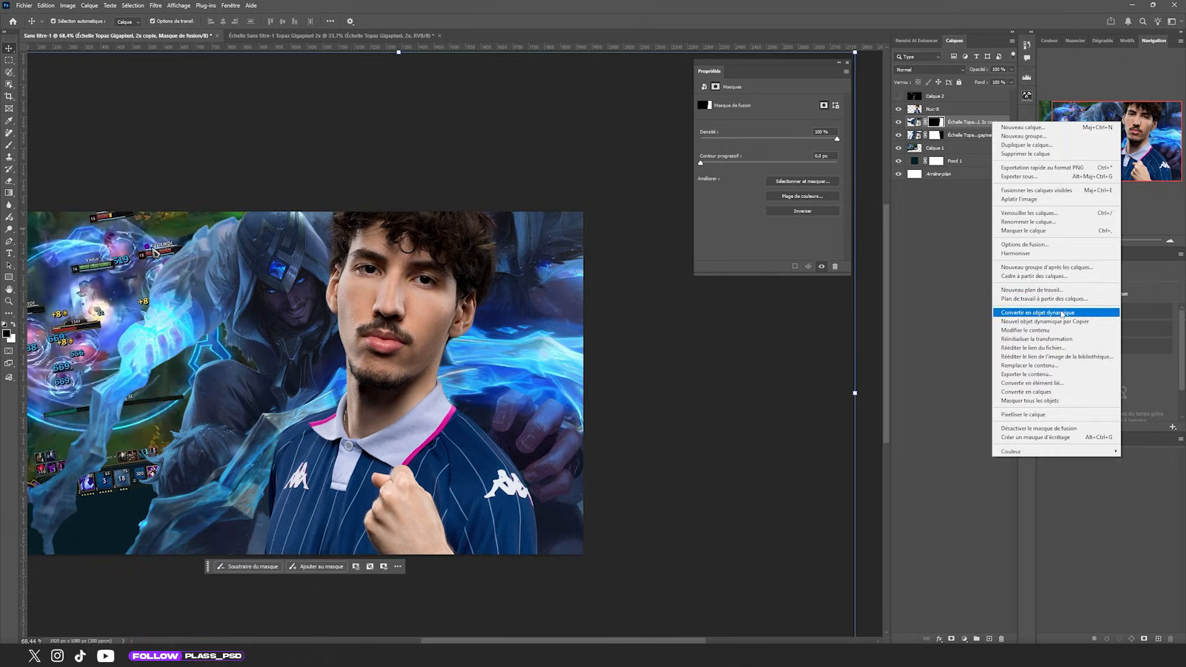
pyautogui.click(1062, 312)
pyautogui.scroll(-3, 522, 367)
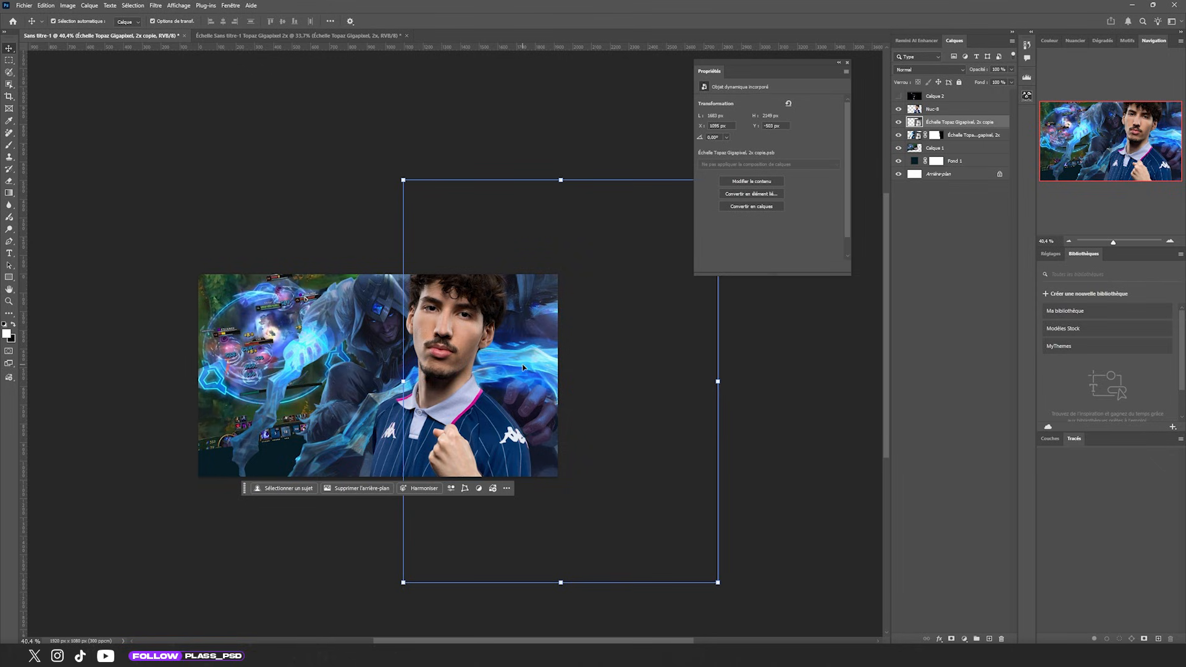
# Apply a Gaussian Blur with a 4.0-pixel radius to the artwork copy behind the player.
pyautogui.scroll(2, 526, 389)
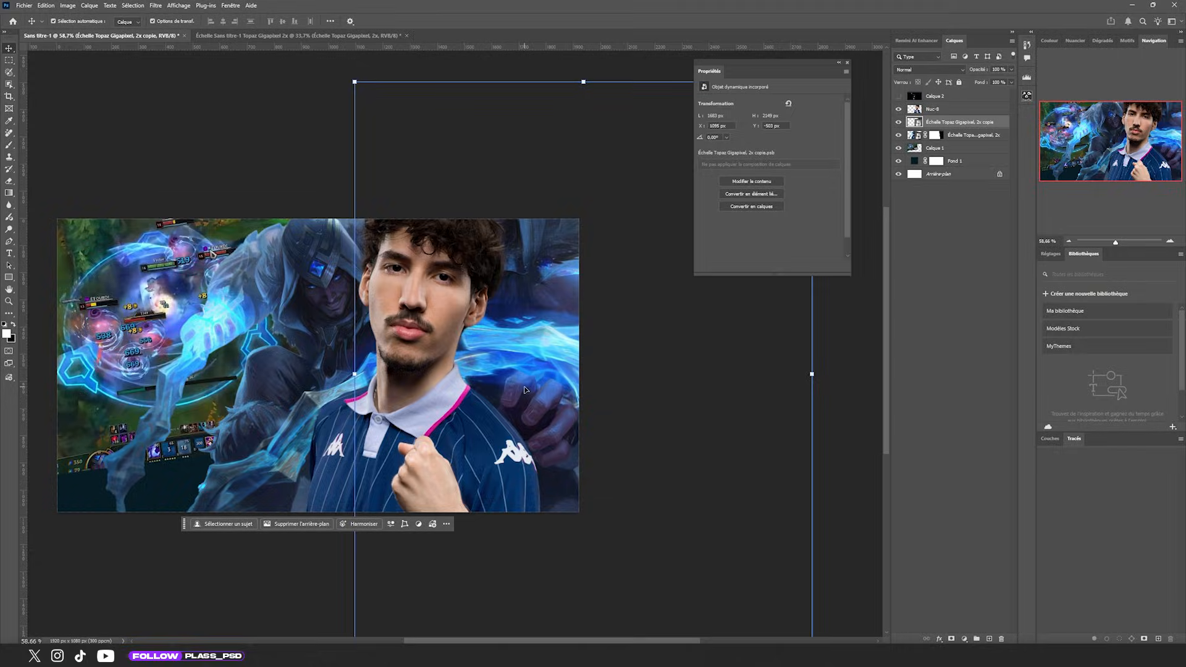
pyautogui.click(156, 4)
pyautogui.moveTo(184, 163)
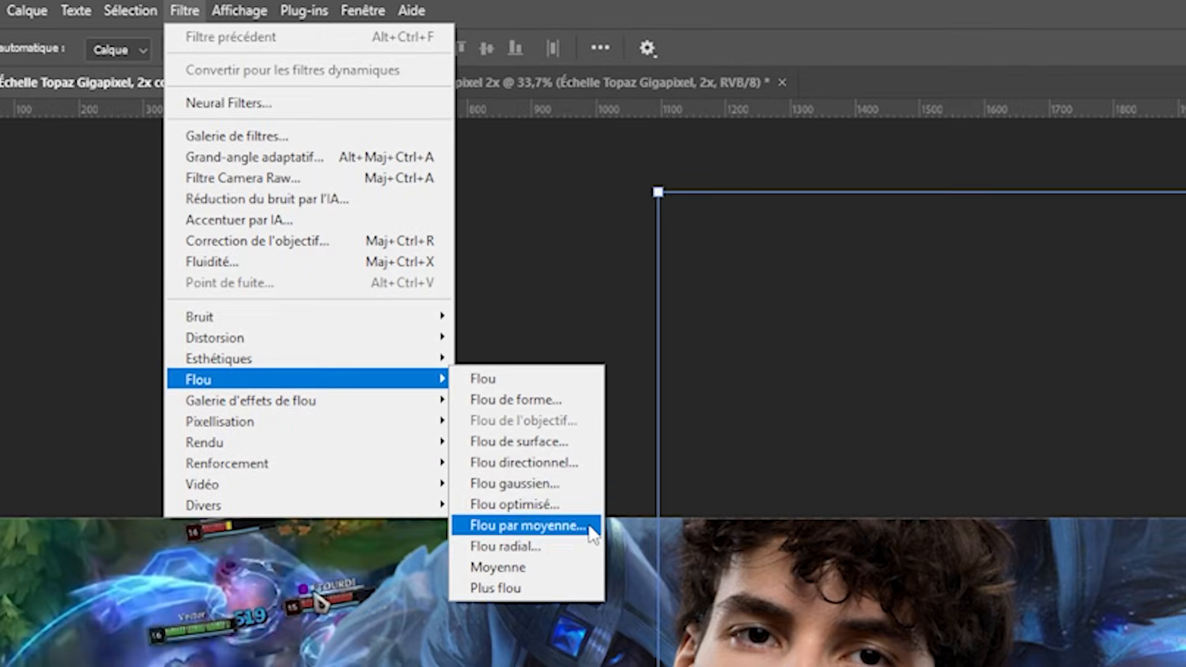
pyautogui.click(313, 204)
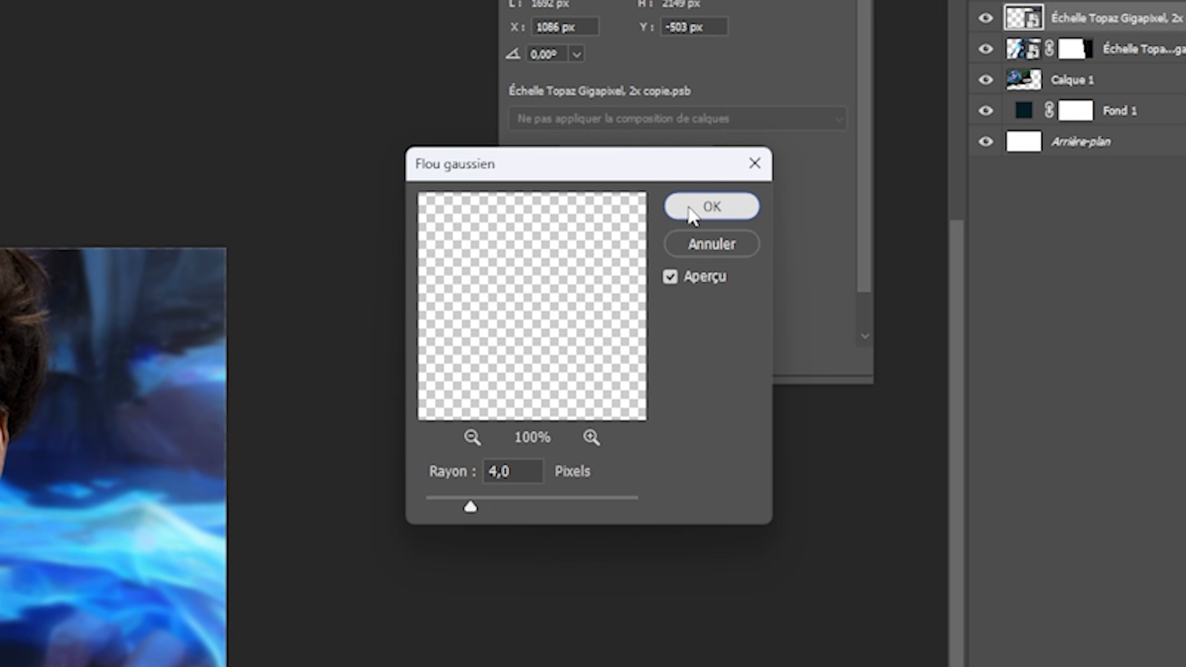
pyautogui.click(712, 207)
pyautogui.scroll(-4, 596, 312)
pyautogui.scroll(2, 596, 313)
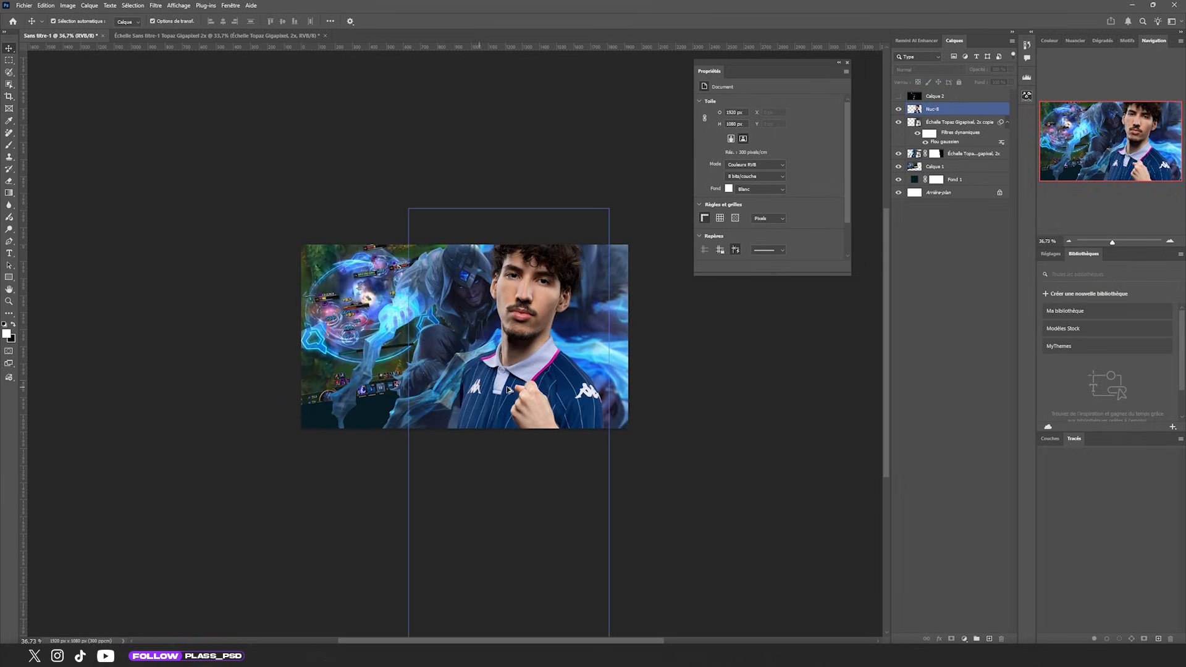
# Add a layer mask to the gameplay capture and fade out its lower edge with a large soft brush.
pyautogui.scroll(2, 508, 390)
pyautogui.click(935, 167)
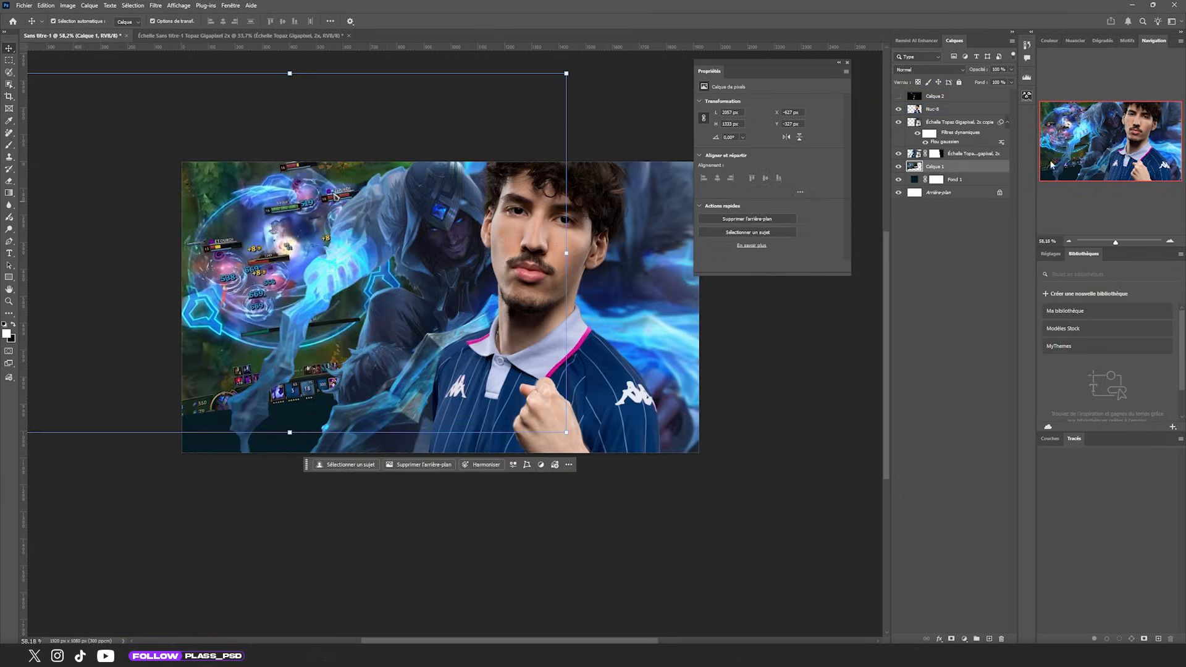
pyautogui.click(951, 639)
pyautogui.press('b')
pyautogui.press('x')
pyautogui.moveTo(265, 424)
pyautogui.mouseDown()
pyautogui.moveTo(317, 423)
pyautogui.moveTo(324, 439)
pyautogui.mouseUp()
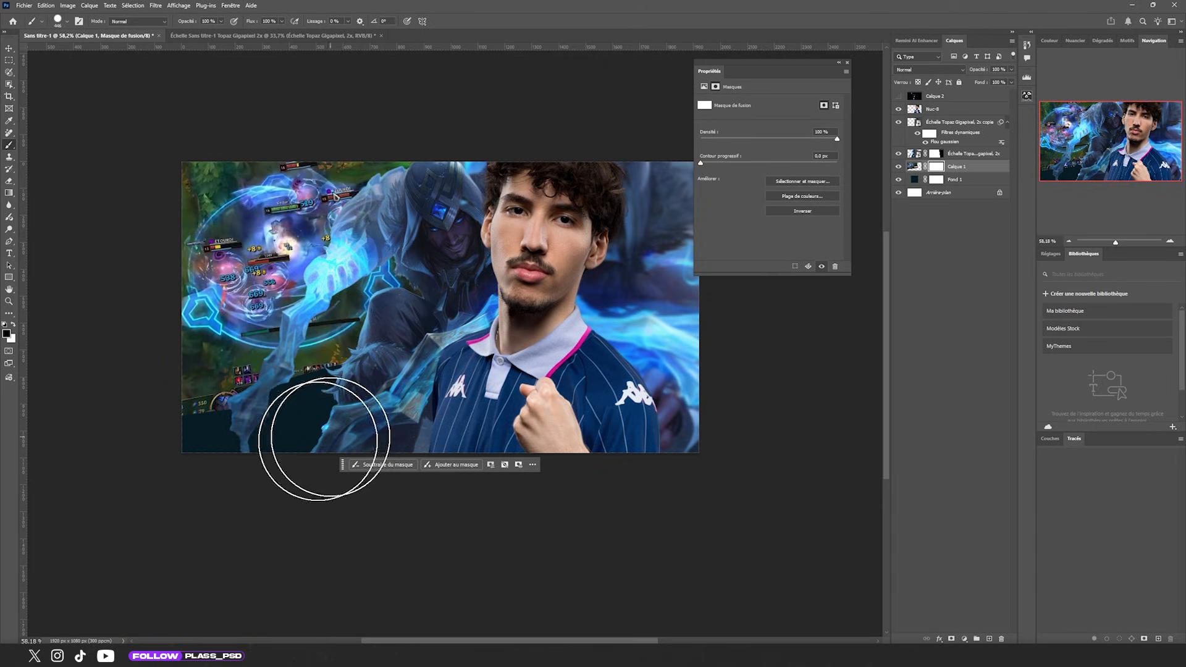
pyautogui.hotkey('ctrl', 'z')
pyautogui.rightClick(355, 400)
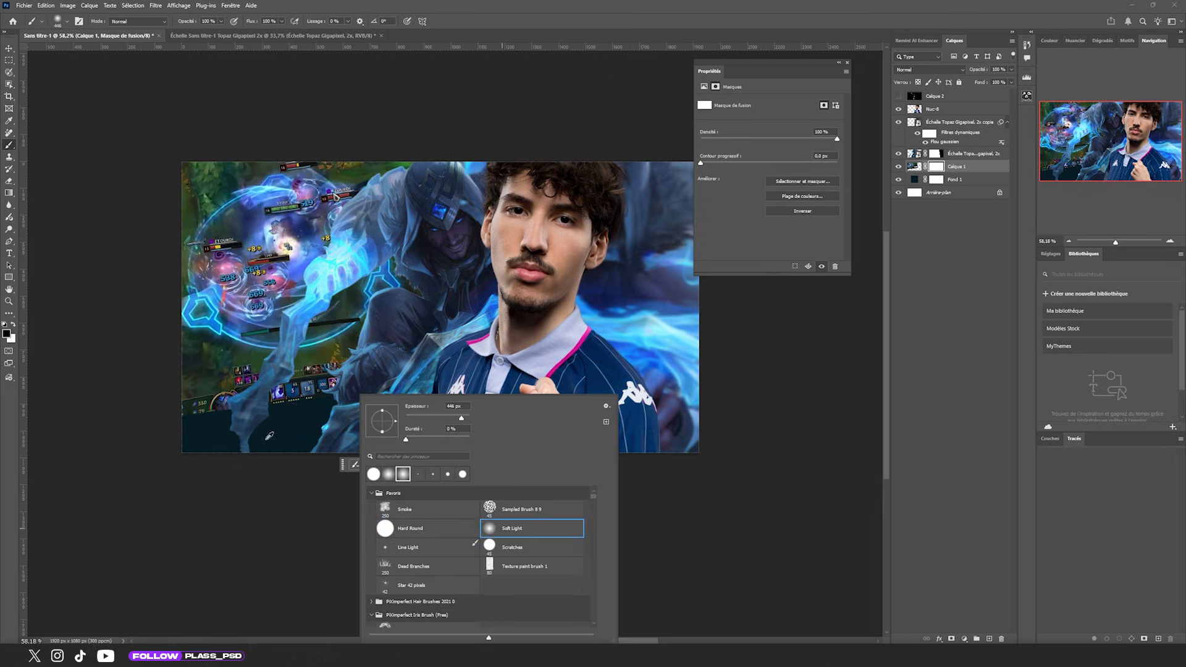
pyautogui.keyDown('alt'); pyautogui.rightClick(270, 436); pyautogui.keyUp('alt')
pyautogui.moveTo(299, 439)
pyautogui.mouseDown()
pyautogui.moveTo(226, 456)
pyautogui.moveTo(434, 410)
pyautogui.moveTo(339, 442)
pyautogui.moveTo(170, 466)
pyautogui.moveTo(345, 433)
pyautogui.moveTo(273, 447)
pyautogui.moveTo(236, 430)
pyautogui.moveTo(309, 423)
pyautogui.moveTo(332, 438)
pyautogui.moveTo(72, 486)
pyautogui.mouseUp()
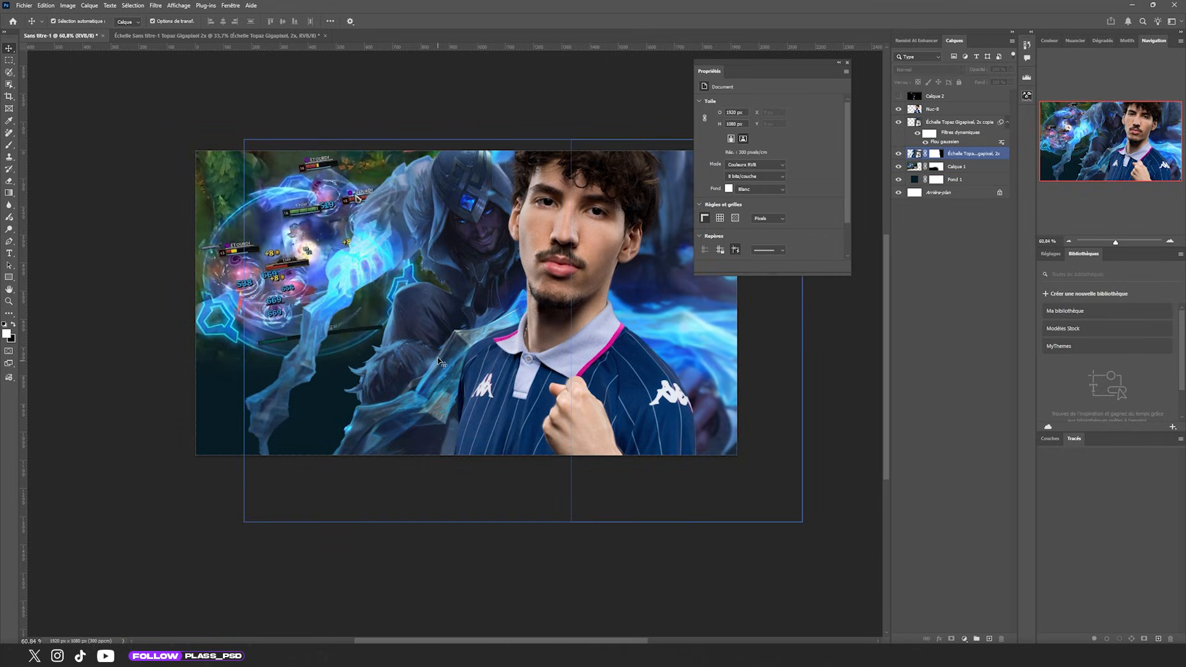
# Make an unmasked copy of the champion artwork, then enlarge and rotate it so its blue ice crosses the canvas's lower-left corner.
pyautogui.click(307, 454)
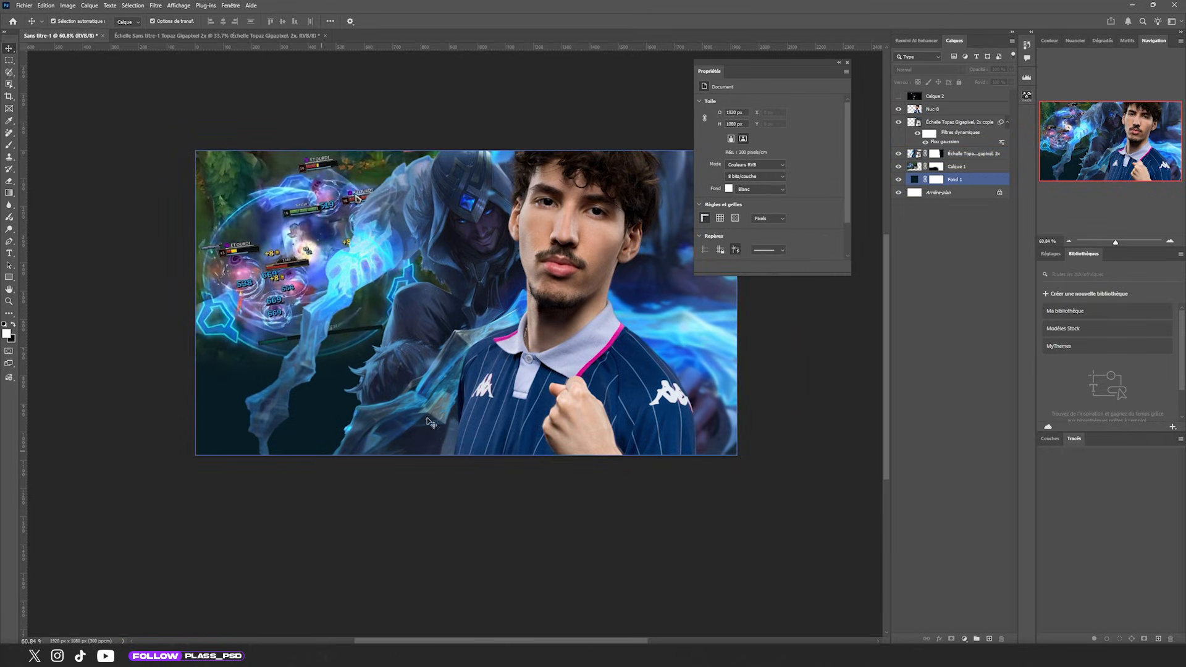
pyautogui.moveTo(462, 333); pyautogui.dragTo(433, 371)
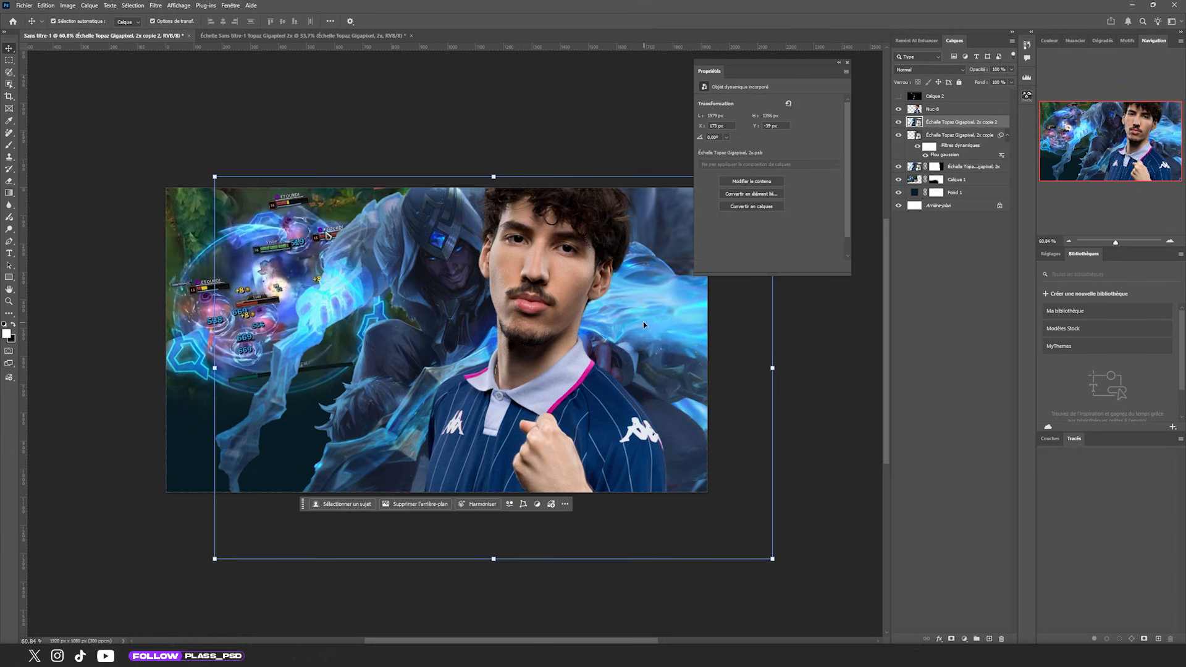
pyautogui.moveTo(643, 321); pyautogui.dragTo(602, 325)
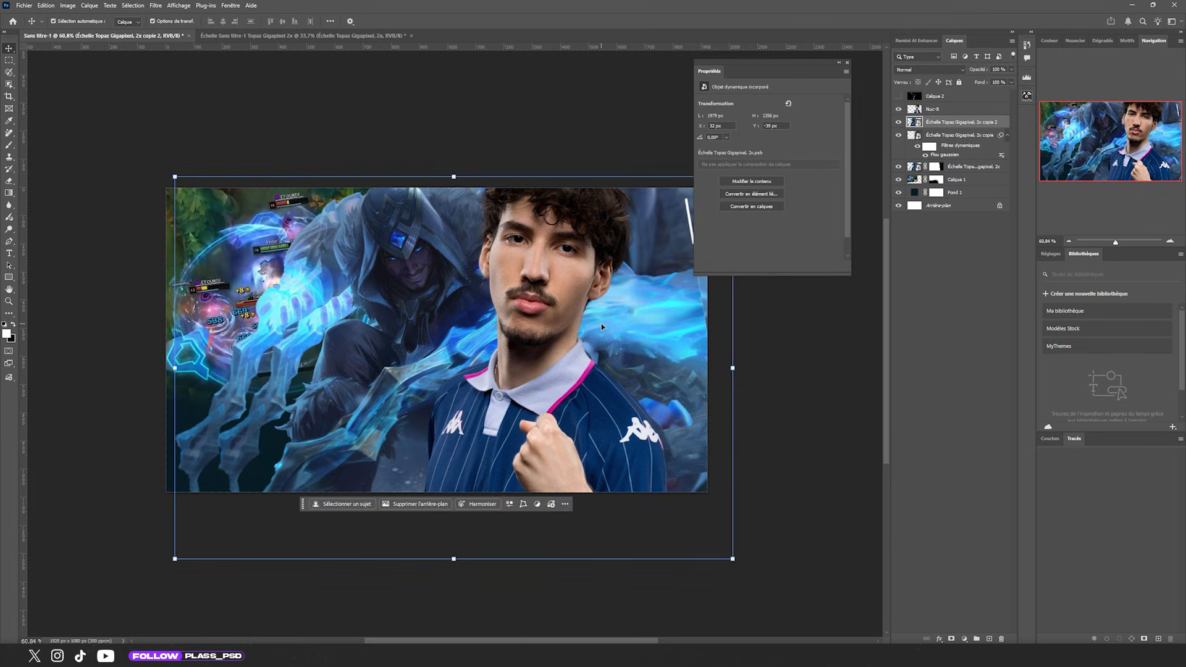
pyautogui.scroll(-3, 413, 264)
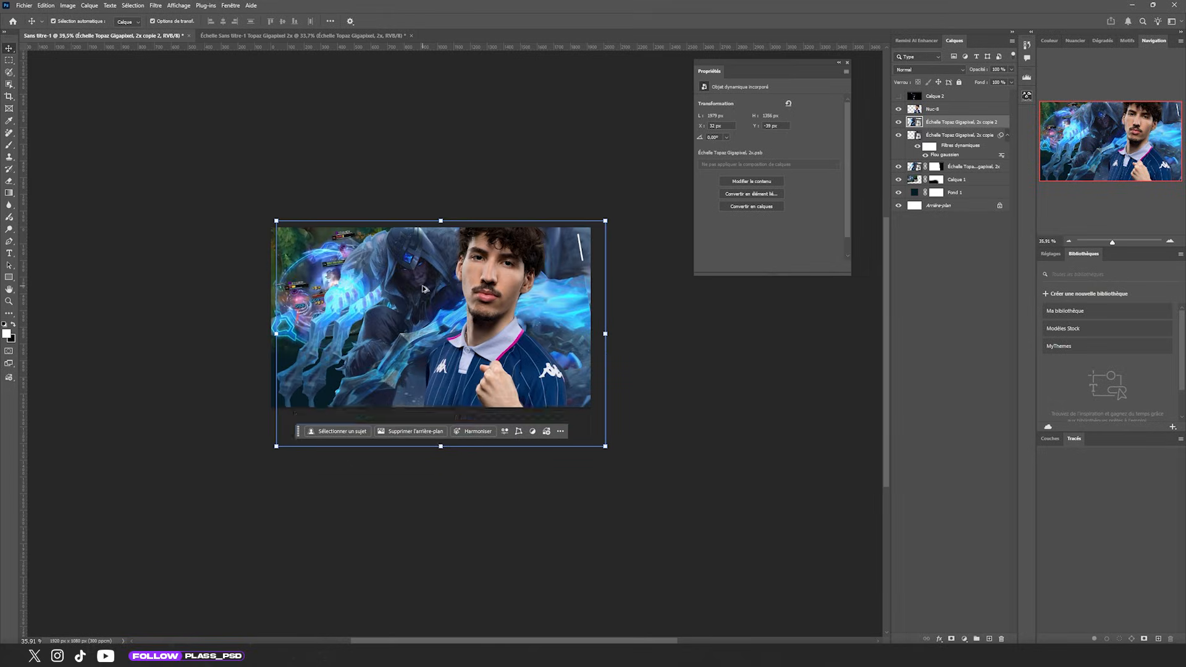
pyautogui.moveTo(440, 220); pyautogui.dragTo(554, 158)
pyautogui.moveTo(502, 210); pyautogui.dragTo(374, 320)
pyautogui.moveTo(415, 246); pyautogui.dragTo(407, 361)
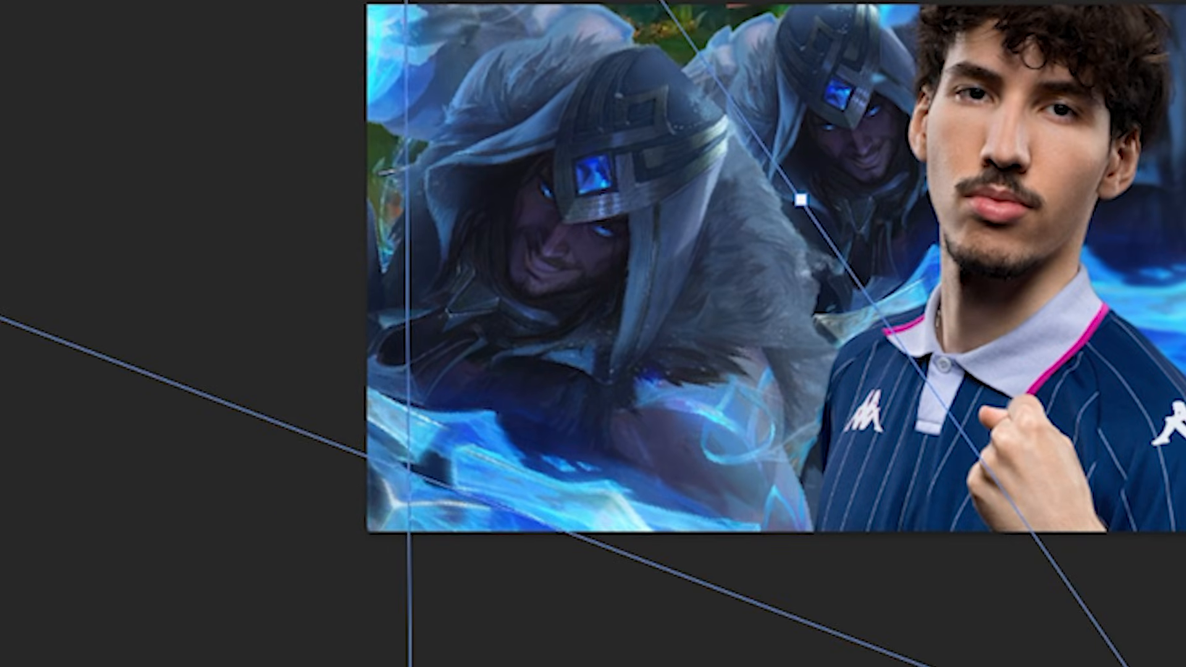
pyautogui.press('Return')
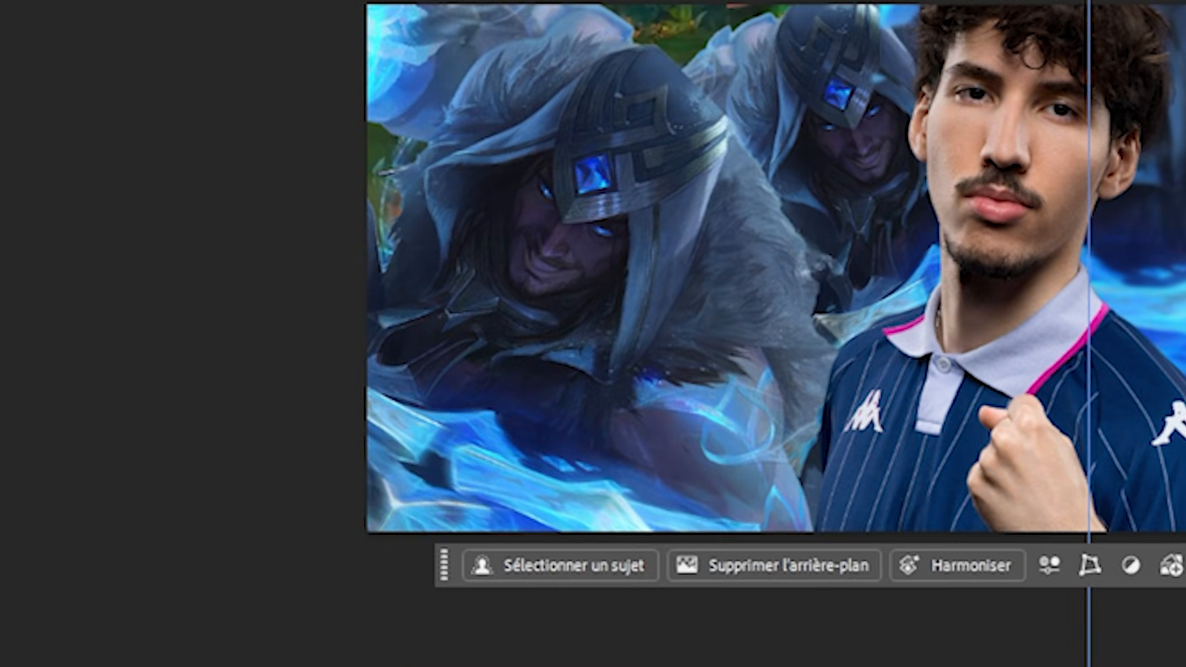
# Mask out the hooded champion on the enlarged artwork copy with the Hard Round brush, keeping the ice in the lower-left corner.
pyautogui.press('b')
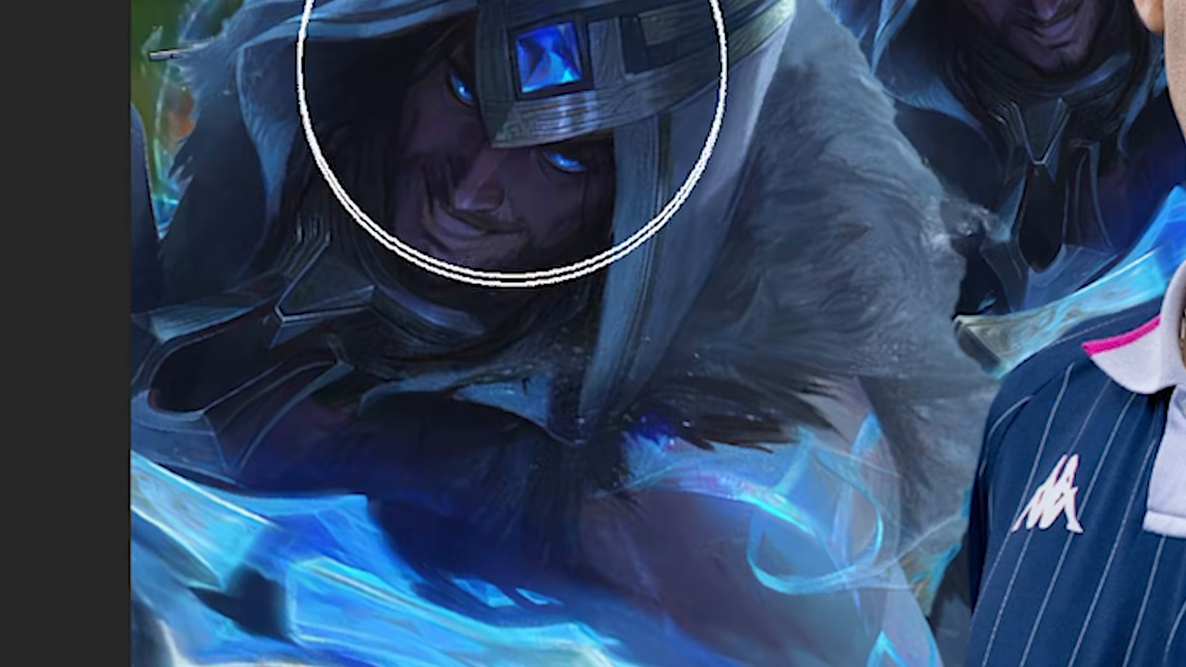
pyautogui.moveTo(575, 178); pyautogui.dragTo(416, 79)
pyautogui.moveTo(223, 0)
pyautogui.mouseDown()
pyautogui.moveTo(844, 31)
pyautogui.moveTo(724, 99)
pyautogui.mouseUp()
pyautogui.rightClick(724, 99)
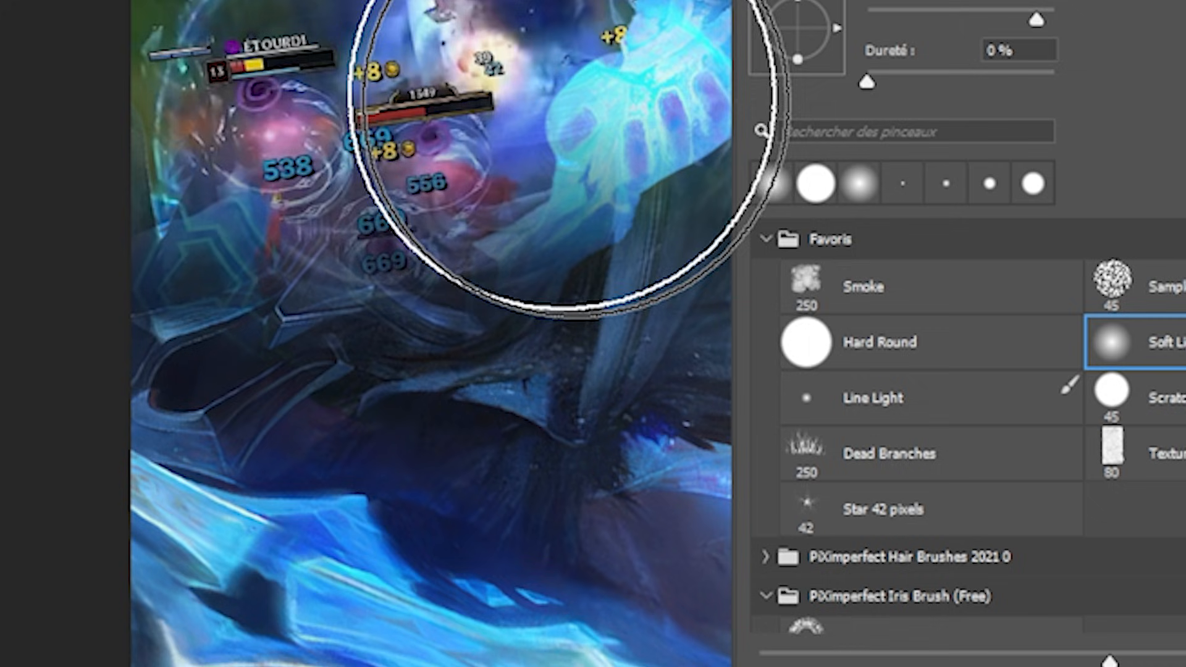
pyautogui.click(877, 340)
pyautogui.moveTo(550, 107); pyautogui.dragTo(351, 112)
pyautogui.moveTo(989, 617); pyautogui.dragTo(247, 315)
# Trim the remaining dark area along the upper edge of the lower-left ice with a small brush.
pyautogui.rightClick(496, 513)
pyautogui.click(551, 651)
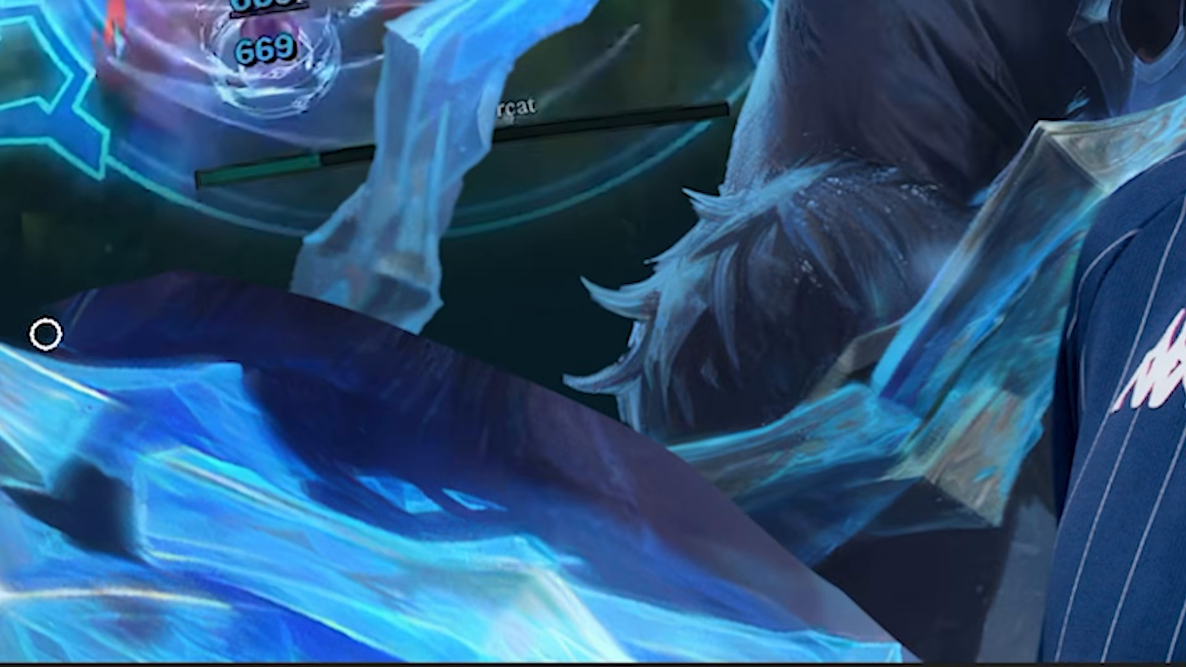
pyautogui.moveTo(46, 334)
pyautogui.mouseDown()
pyautogui.moveTo(340, 390)
pyautogui.moveTo(490, 525)
pyautogui.moveTo(923, 651)
pyautogui.moveTo(476, 455)
pyautogui.moveTo(461, 373)
pyautogui.moveTo(866, 581)
pyautogui.mouseUp()
pyautogui.scroll(-5, 866, 580)
pyautogui.scroll(4, 470, 429)
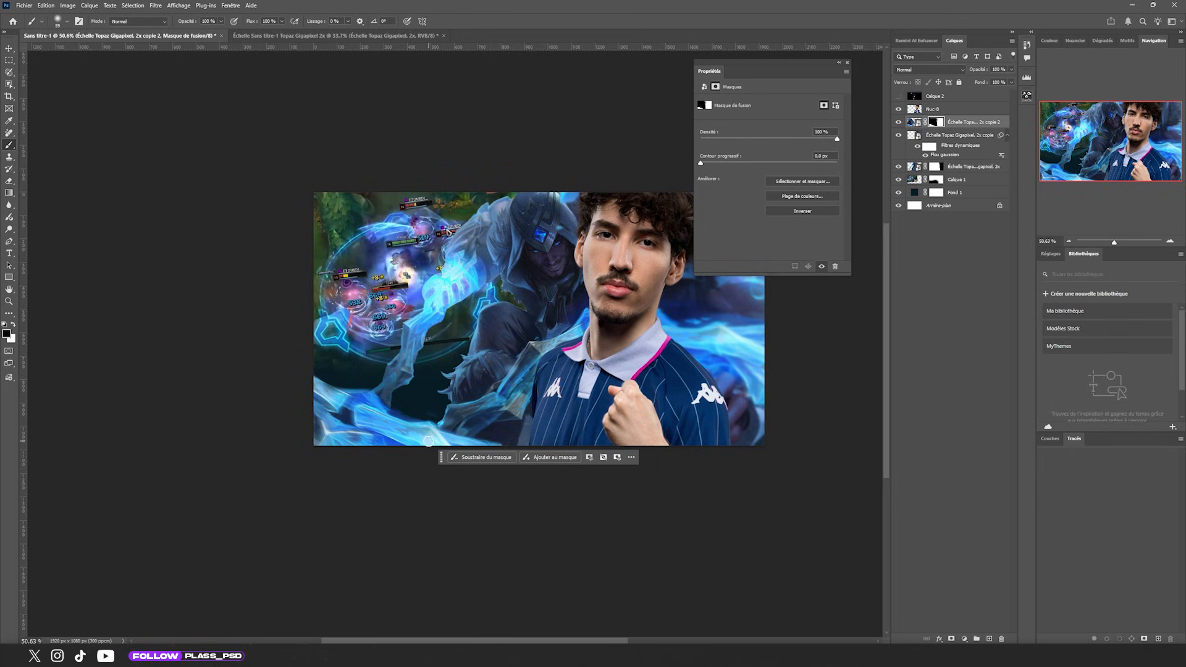
# Duplicate the masked ice layer, scale it to about 65%, rotate it about 130° and place it in the canvas's upper-left corner.
pyautogui.press('v')
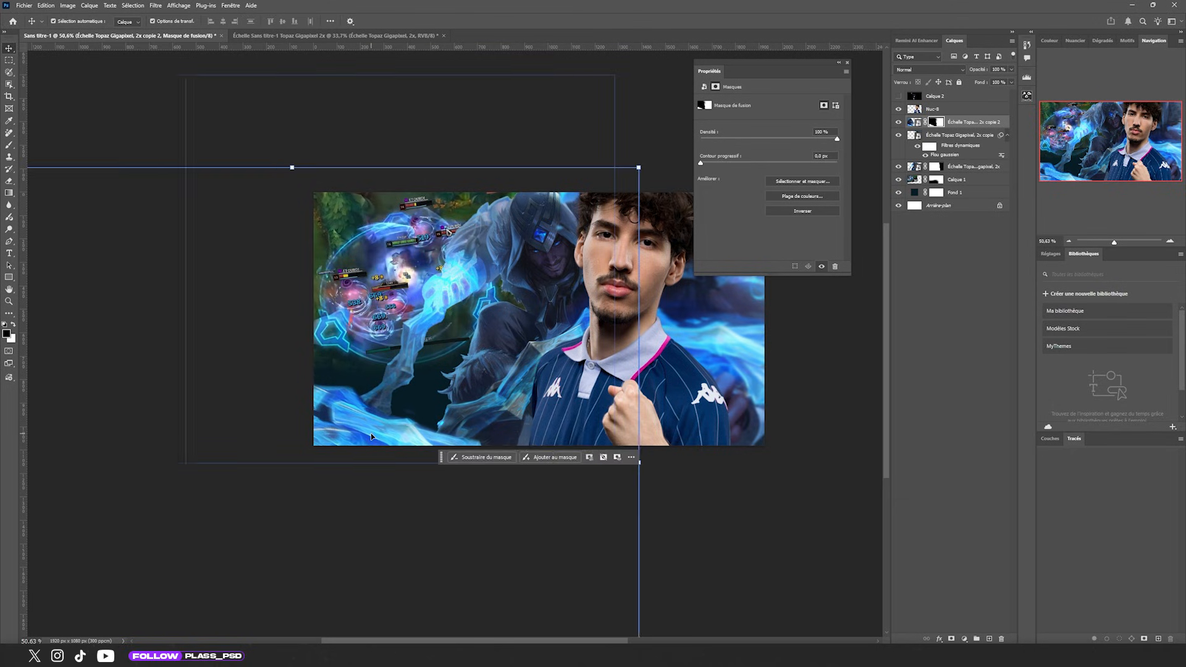
pyautogui.hscroll(5, 370, 437)
pyautogui.hotkey('ctrl', 'j')
pyautogui.hotkey('ctrl', 't')
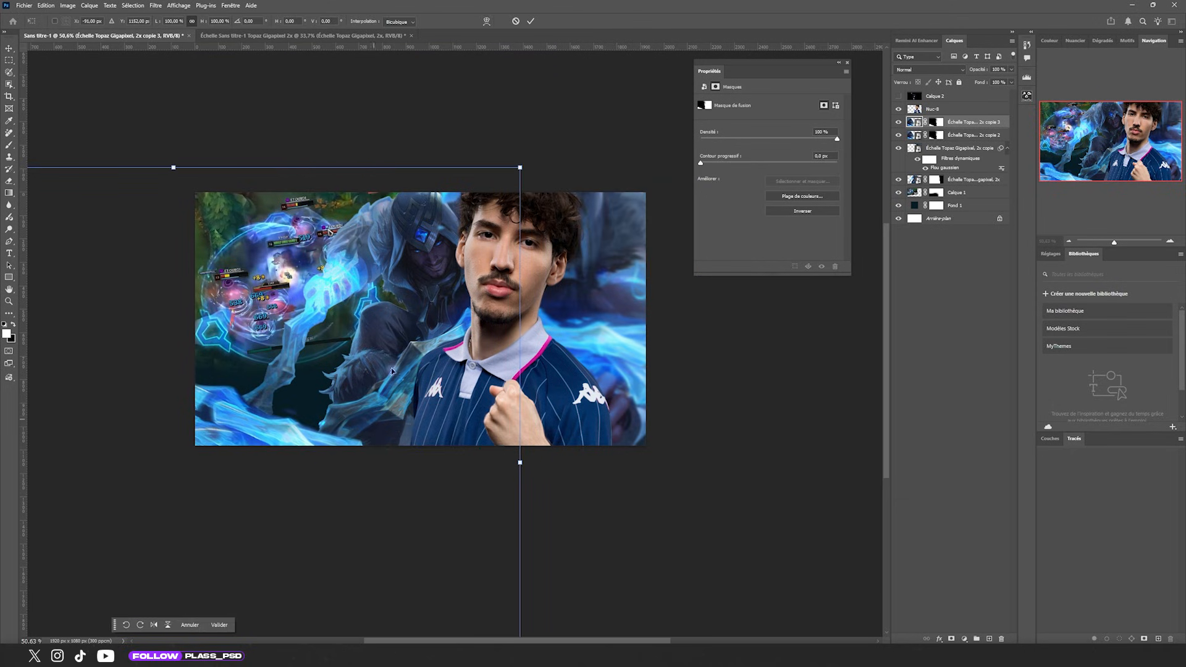
pyautogui.moveTo(519, 462); pyautogui.dragTo(42, 268)
pyautogui.moveTo(87, 458); pyautogui.dragTo(194, 236)
pyautogui.moveTo(37, 414); pyautogui.dragTo(308, 155)
pyautogui.moveTo(364, 200); pyautogui.dragTo(463, 181)
pyautogui.moveTo(378, 269); pyautogui.dragTo(312, 268)
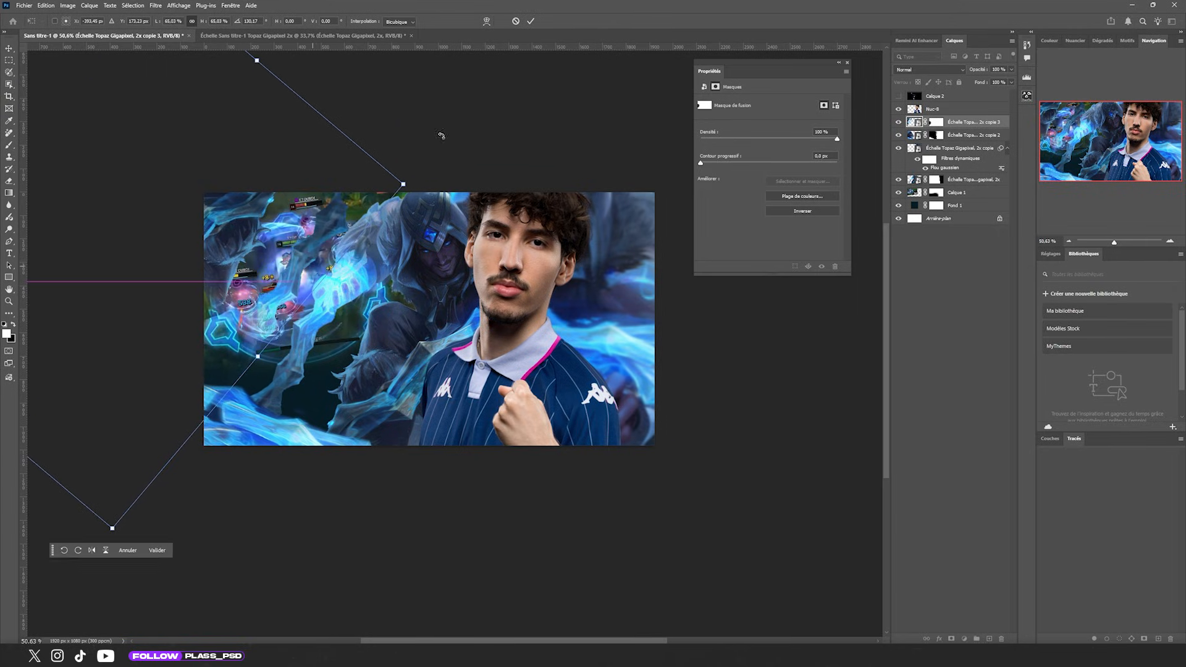
pyautogui.click(532, 23)
# Paint on the upper-left ice copy's mask to clear the ice covering the gameplay area.
pyautogui.click(938, 122)
pyautogui.press('b')
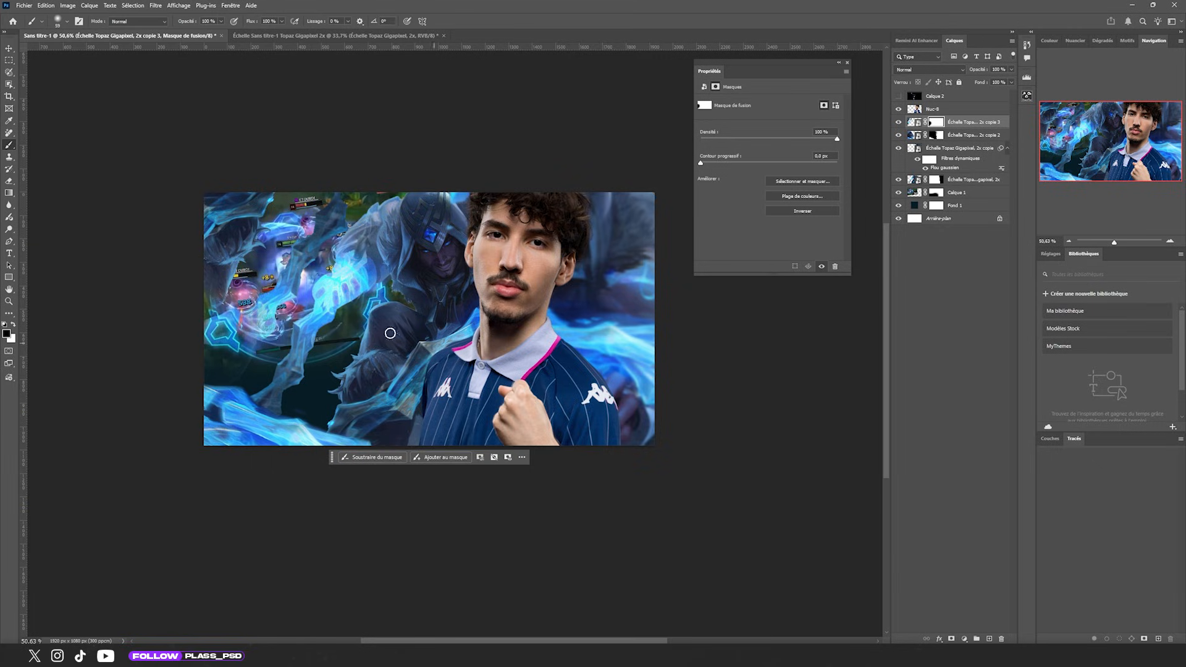
pyautogui.moveTo(361, 210); pyautogui.dragTo(229, 284)
# Duplicate the lower-left ice layer, transform the copy into the canvas's lower-right corner and move it above the player cutout.
pyautogui.click(958, 135)
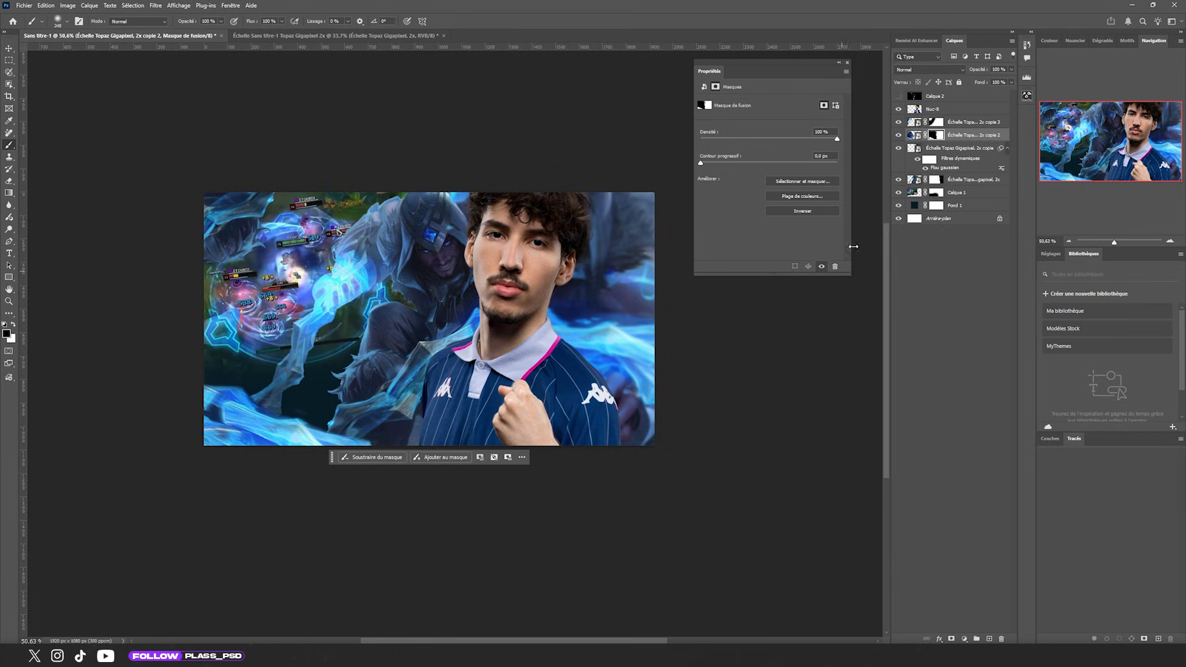
pyautogui.click(958, 179)
pyautogui.click(914, 134)
pyautogui.hotkey('ctrl', 'j')
pyautogui.hotkey('ctrl', 't')
pyautogui.scroll(-5, 352, 309)
pyautogui.moveTo(261, 535); pyautogui.dragTo(261, 448)
pyautogui.moveTo(297, 367); pyautogui.dragTo(604, 381)
pyautogui.press('Return')
pyautogui.hotkey('ctrl', ']')
# Refine the mask of the lower-right ice copy where it overlaps the player's jersey.
pyautogui.scroll(5, 467, 346)
pyautogui.moveTo(603, 567); pyautogui.dragTo(609, 619)
pyautogui.moveTo(591, 500); pyautogui.dragTo(613, 488)
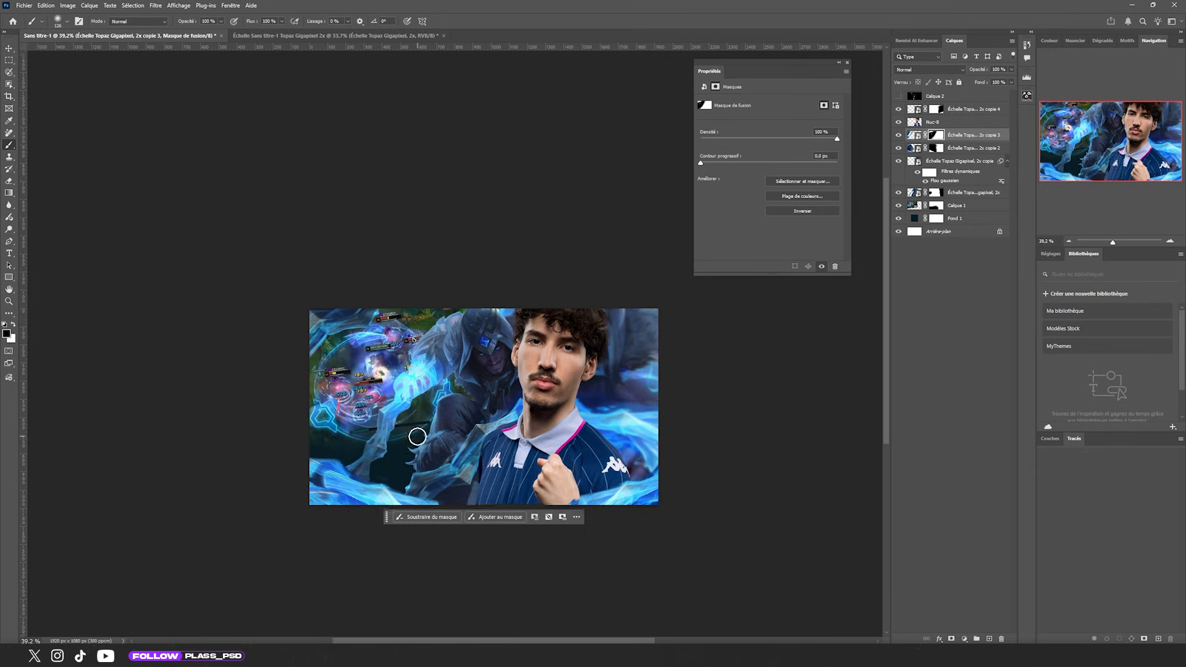
# Apply a Motion Blur at a 42° angle and 23-pixel distance to the upper-left ice copy.
pyautogui.scroll(-1, 418, 437)
pyautogui.scroll(2, 528, 490)
pyautogui.press('v')
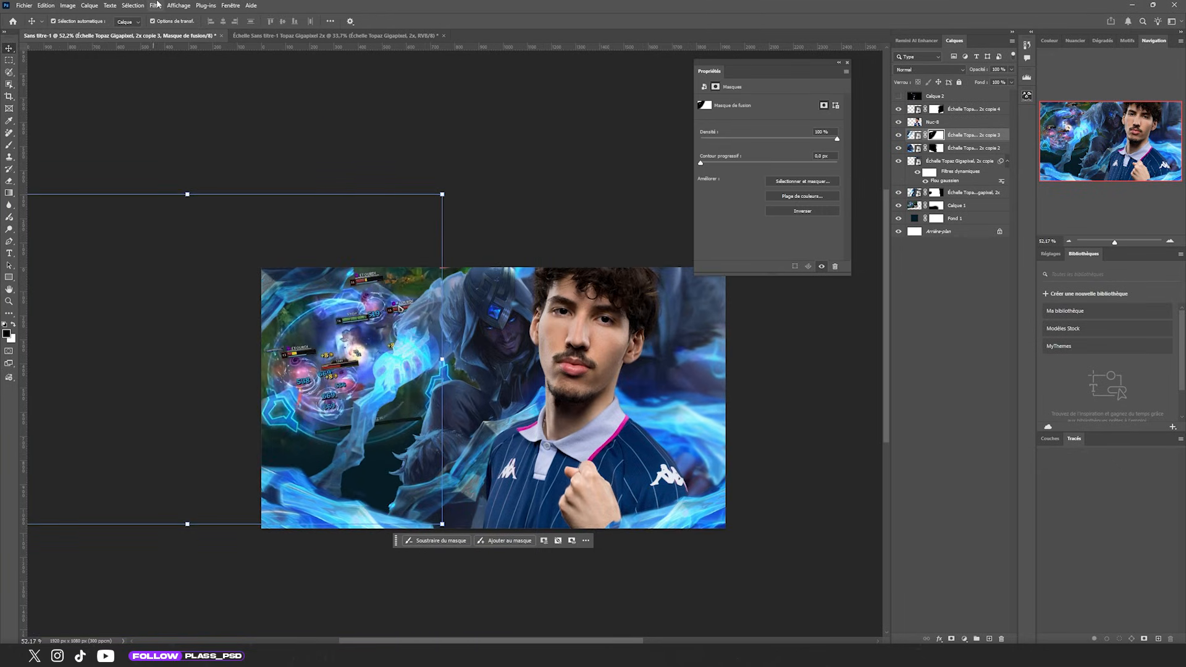
pyautogui.click(914, 135)
pyautogui.click(156, 5)
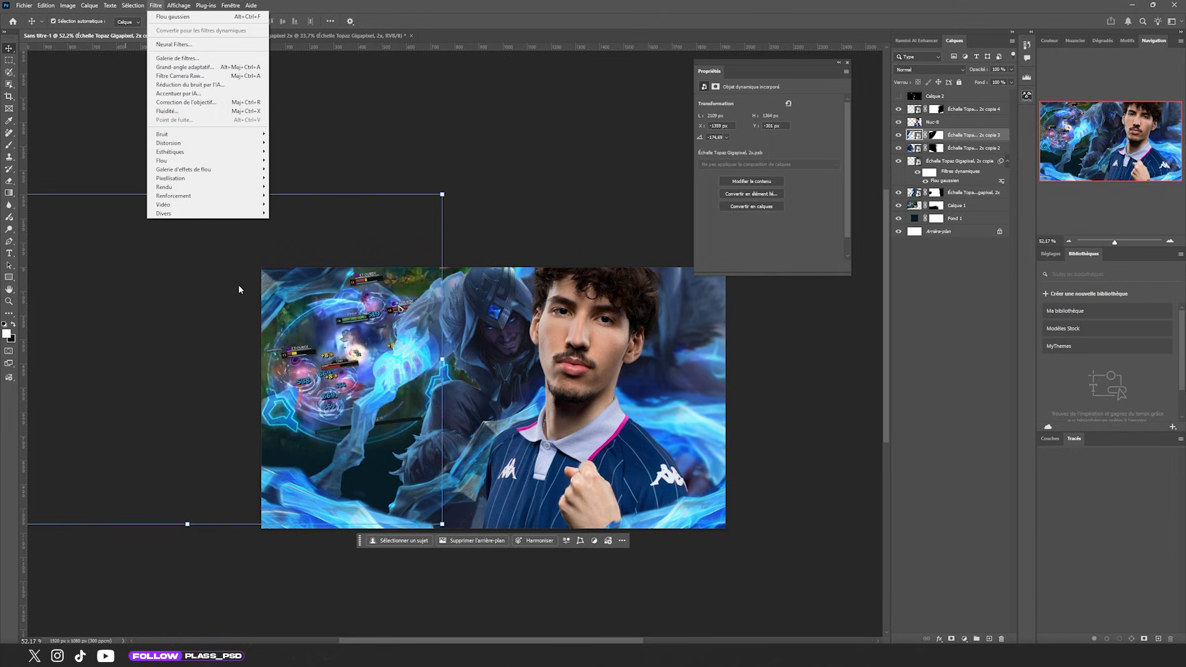
pyautogui.moveTo(197, 161)
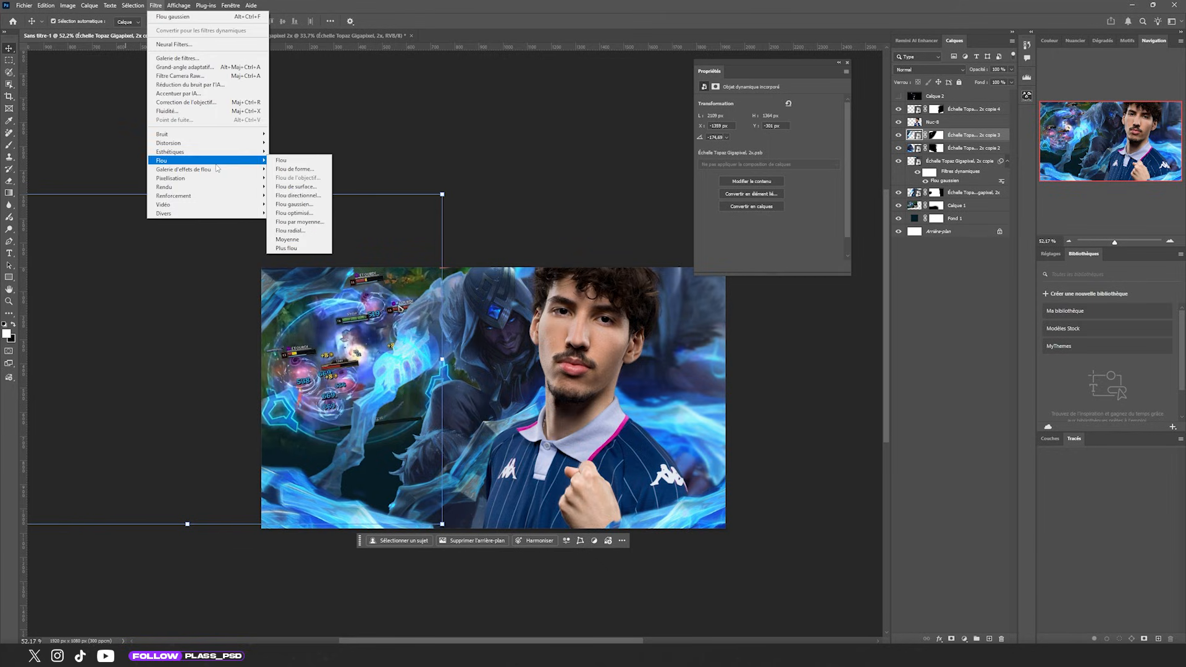
pyautogui.click(298, 195)
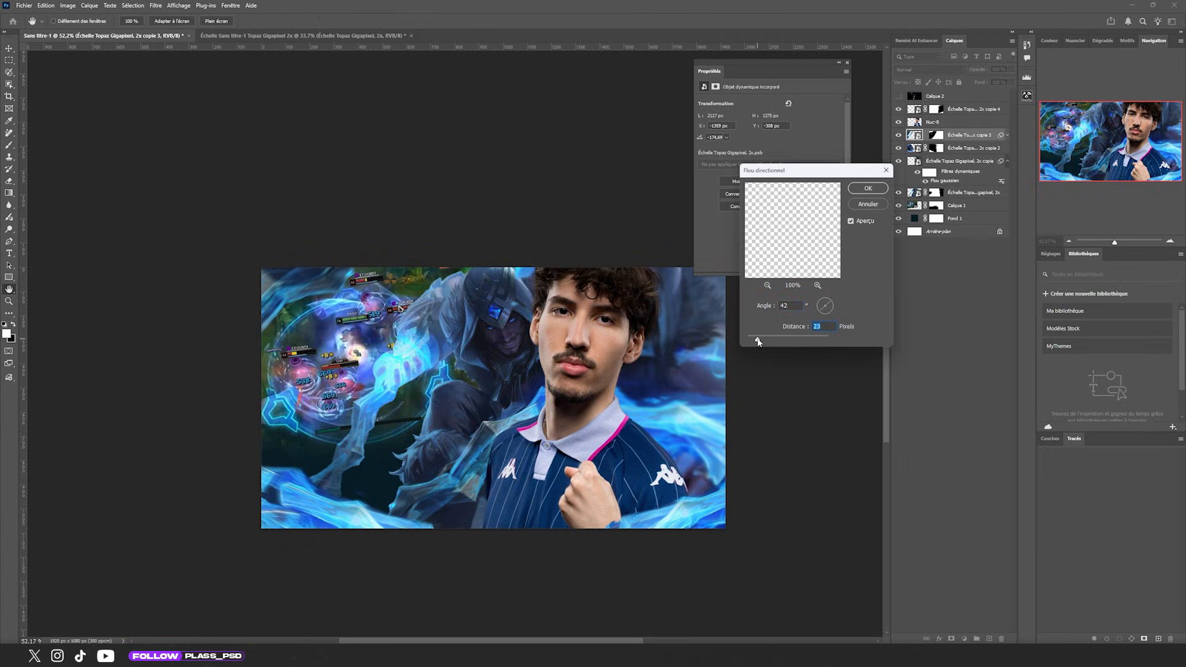
pyautogui.click(856, 187)
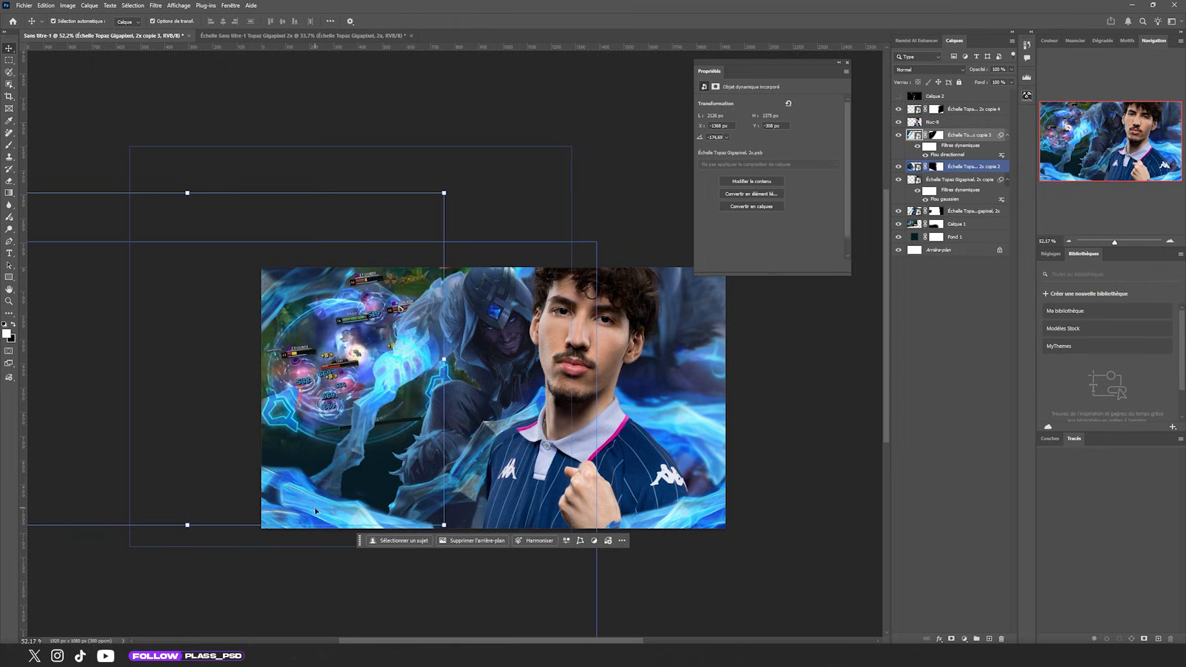
# Apply a Motion Blur at a -43° angle and 26-pixel distance to the lower-left ice layer.
pyautogui.click(156, 5)
pyautogui.moveTo(282, 353)
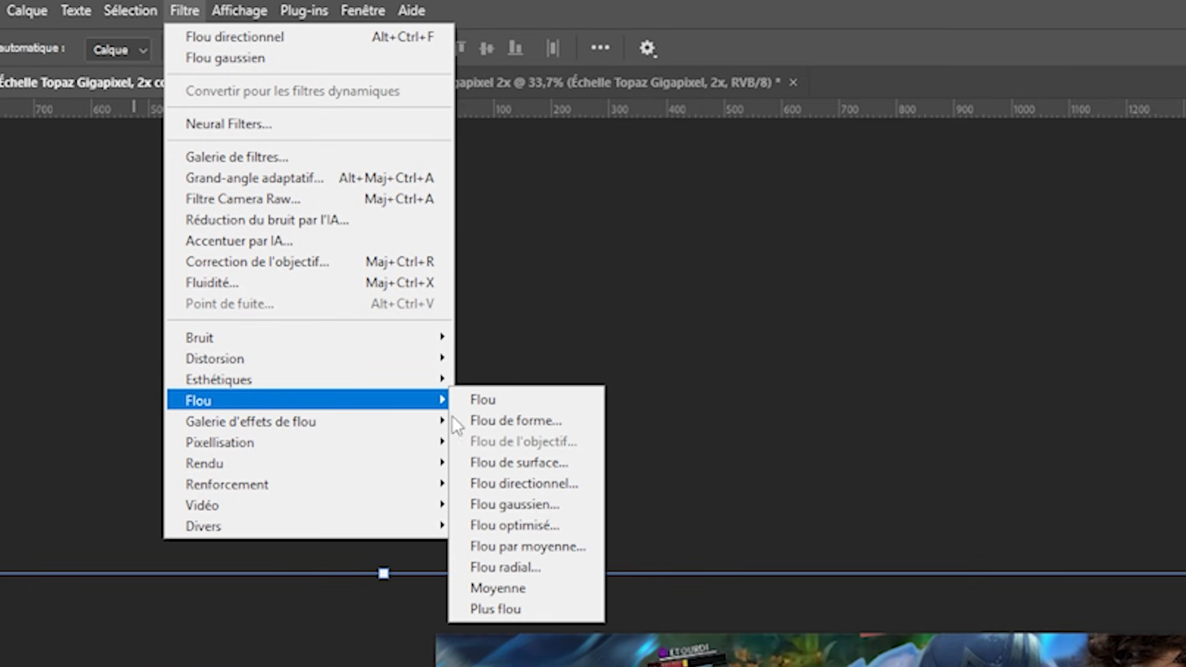
pyautogui.click(457, 419)
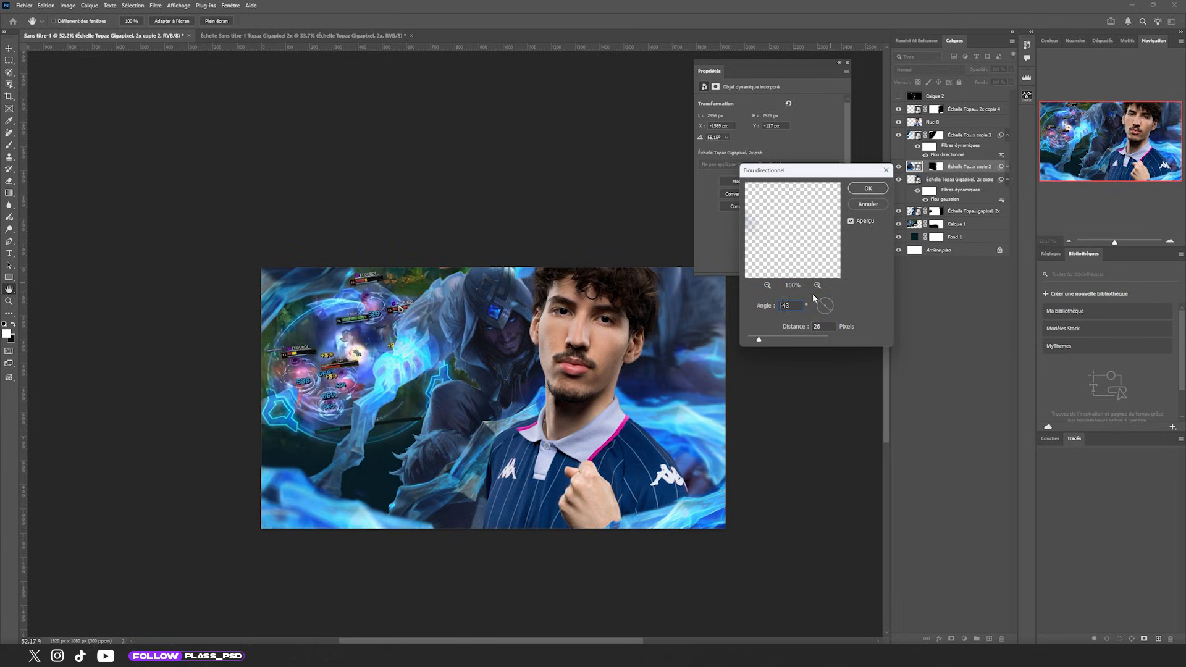
pyautogui.click(867, 188)
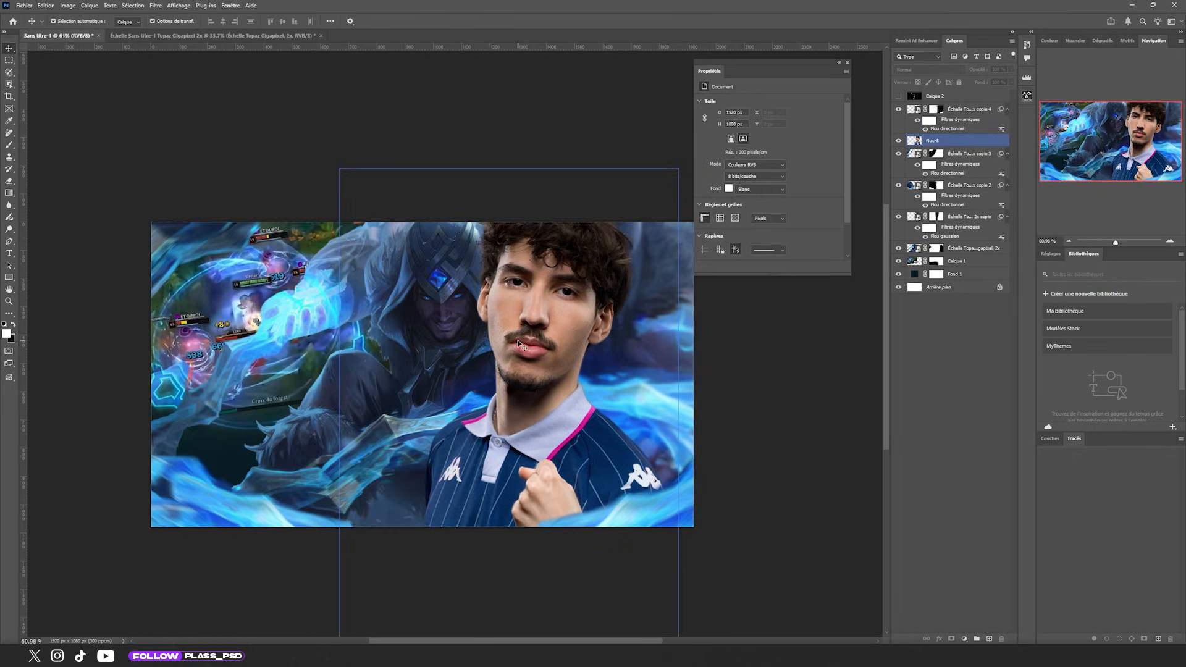
pyautogui.scroll(-2, 519, 344)
pyautogui.click(929, 167)
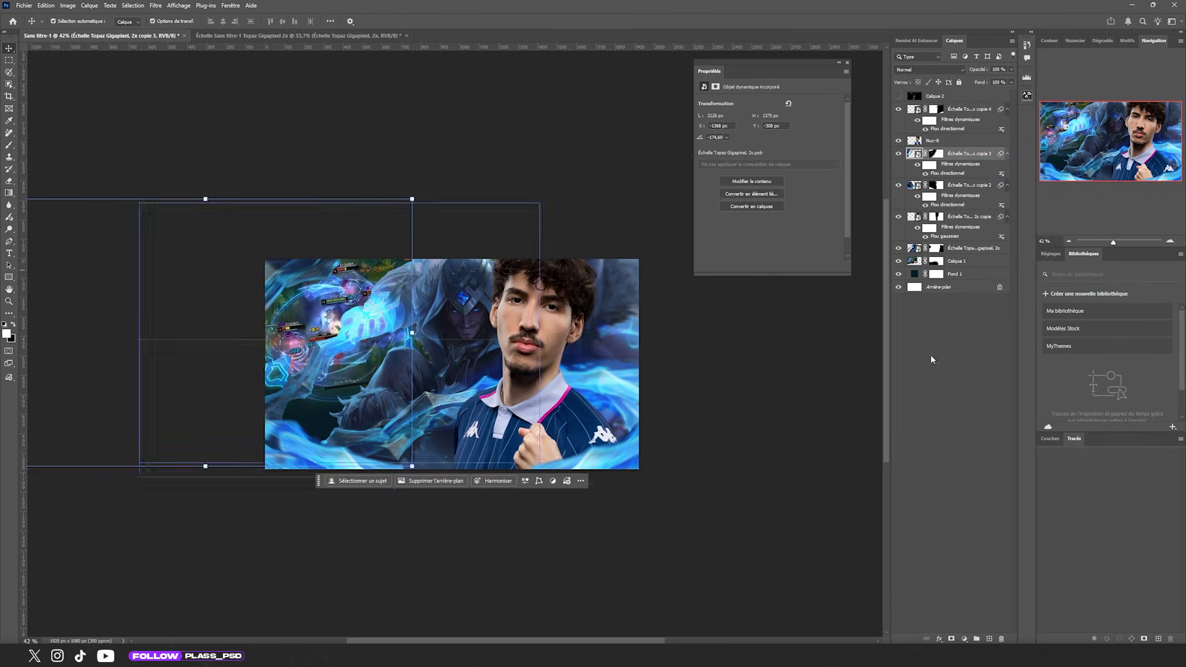
pyautogui.click(965, 639)
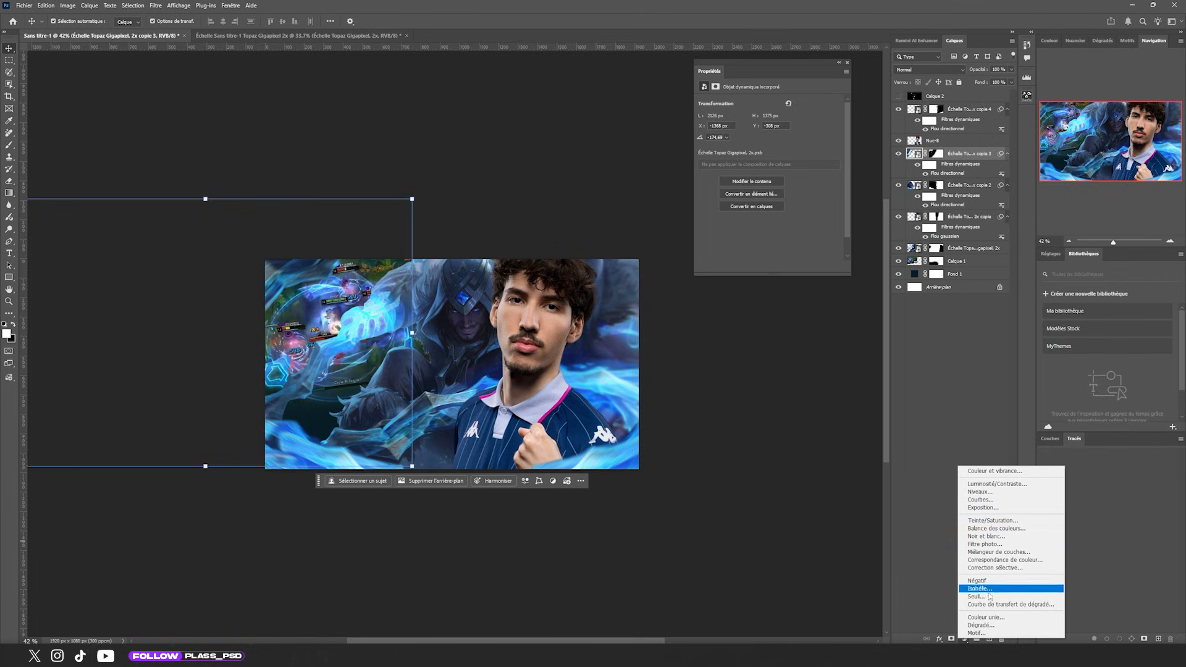
pyautogui.click(574, 446)
pyautogui.click(405, 385)
pyautogui.scroll(2, 404, 385)
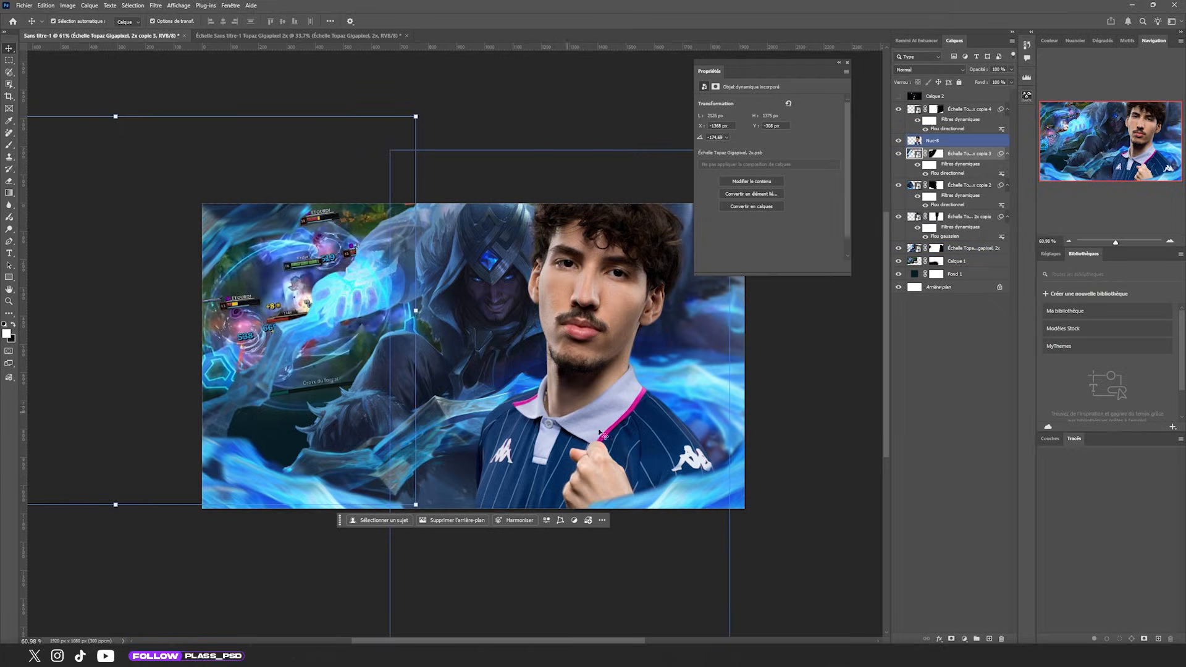
# Add a bright blue solid colour fill layer below the player cutout and set its blend mode to Linear Dodge (Add).
pyautogui.click(965, 639)
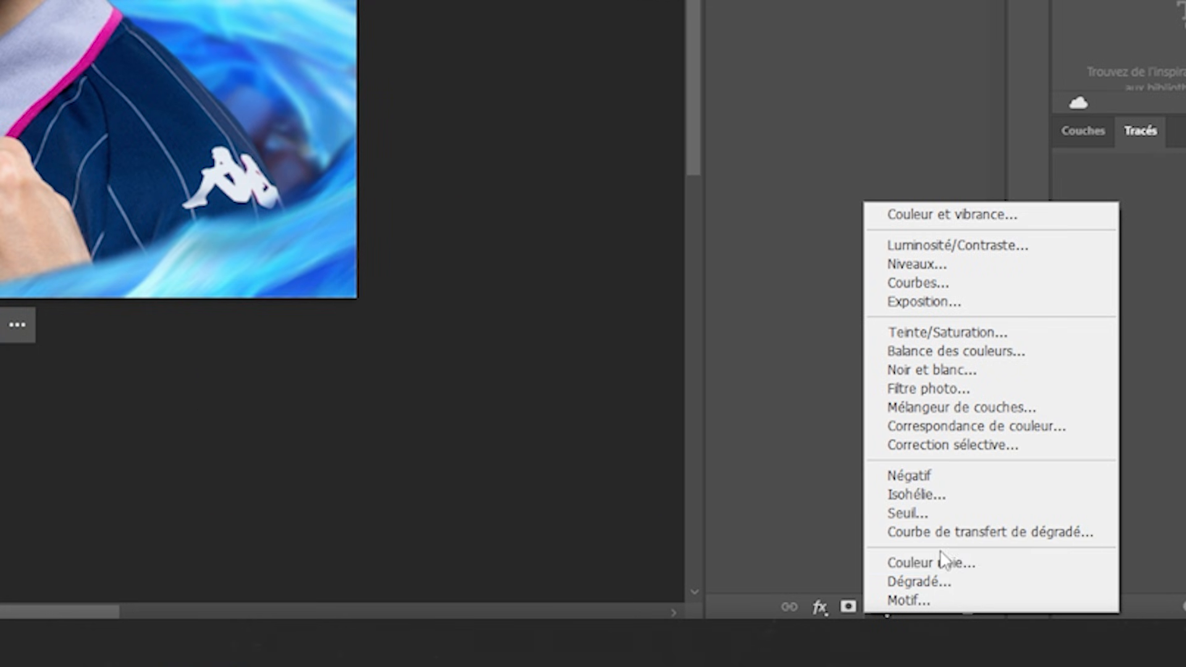
pyautogui.click(945, 564)
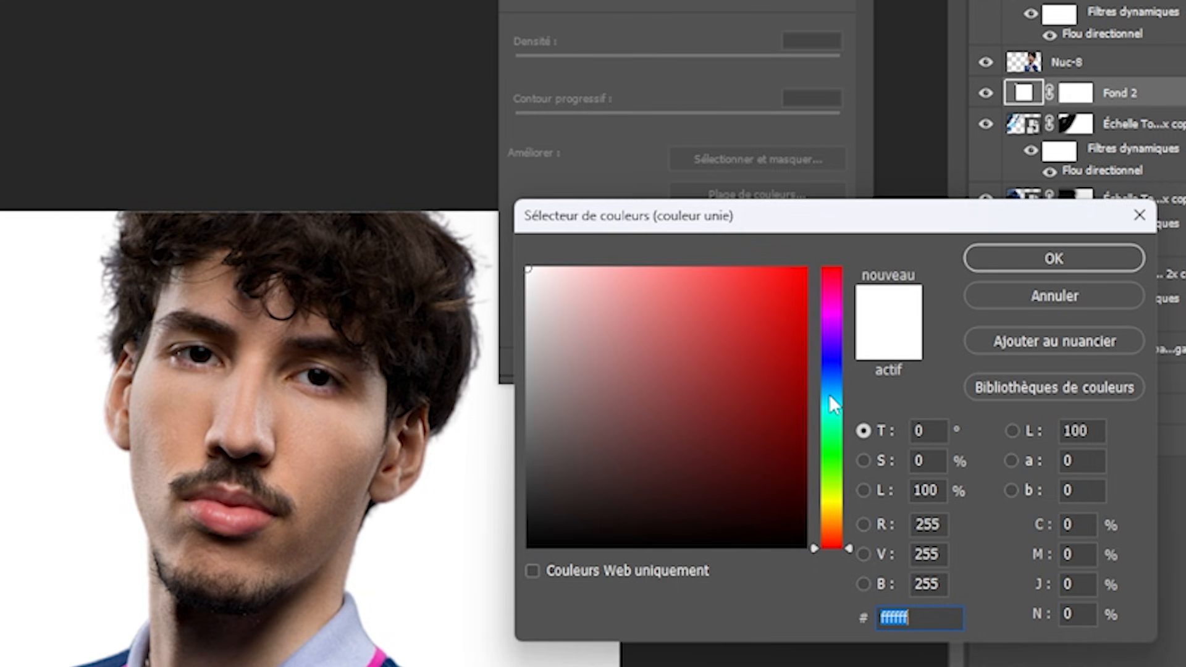
pyautogui.moveTo(830, 396)
pyautogui.mouseDown()
pyautogui.moveTo(839, 390)
pyautogui.moveTo(770, 252)
pyautogui.mouseUp()
pyautogui.click(997, 269)
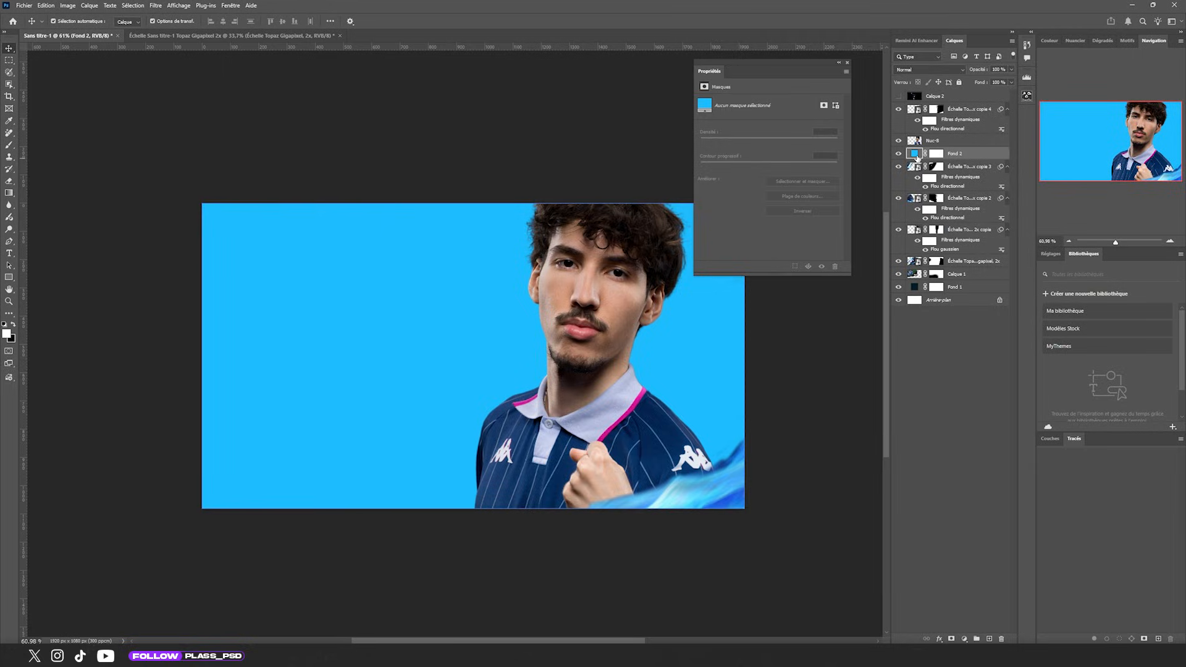
pyautogui.click(929, 69)
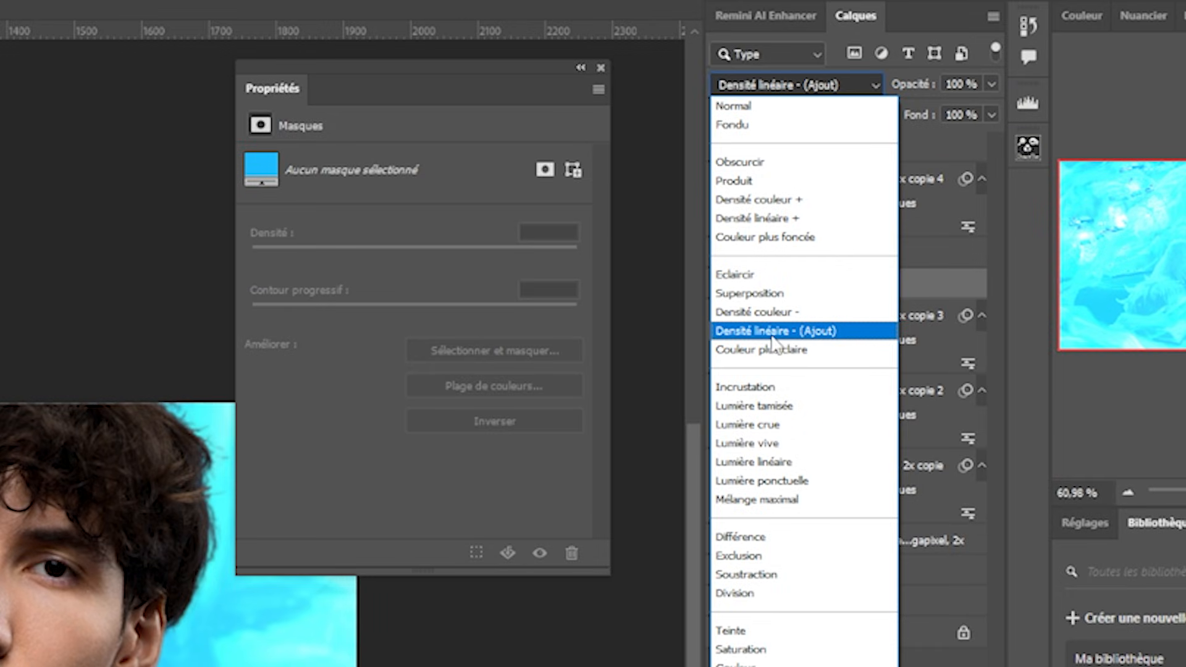
pyautogui.click(772, 336)
# Mask the blue fill to a soft glow over the lower ice at 19% flow, and move it with the player cutout below the left ice copies.
pyautogui.rightClick(442, 503)
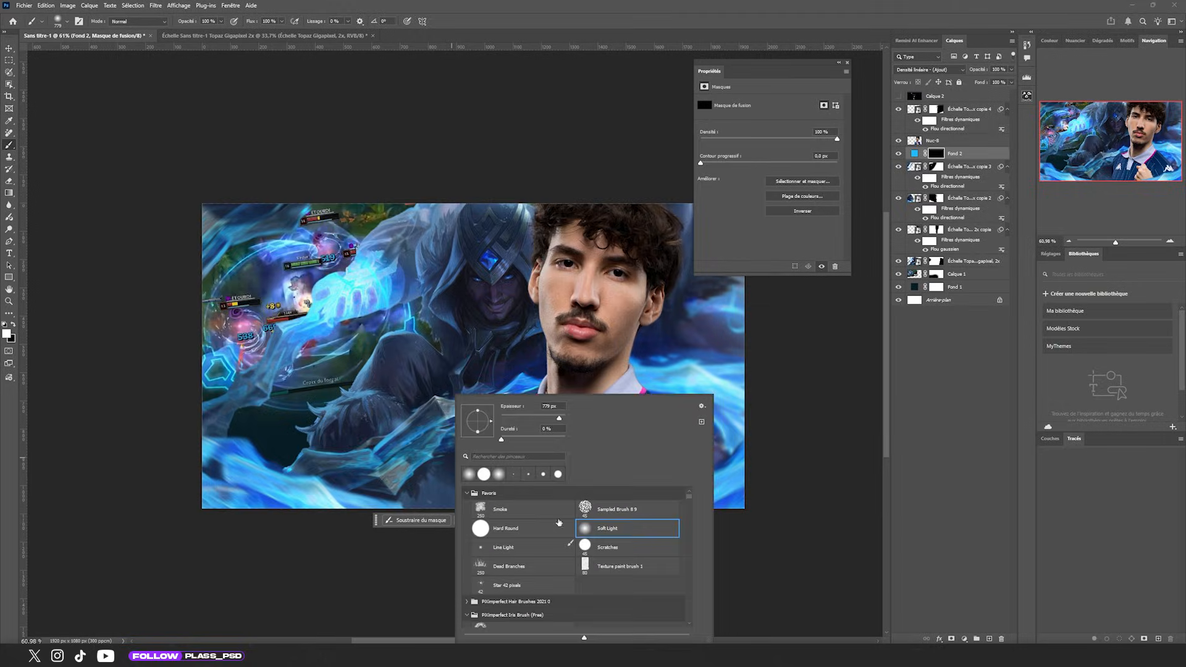
pyautogui.click(380, 400)
pyautogui.moveTo(252, 21); pyautogui.dragTo(226, 22)
pyautogui.moveTo(475, 473)
pyautogui.mouseDown()
pyautogui.moveTo(413, 510)
pyautogui.moveTo(470, 521)
pyautogui.moveTo(363, 544)
pyautogui.moveTo(331, 534)
pyautogui.moveTo(234, 548)
pyautogui.moveTo(521, 478)
pyautogui.moveTo(362, 550)
pyautogui.moveTo(378, 543)
pyautogui.moveTo(346, 520)
pyautogui.mouseUp()
pyautogui.moveTo(954, 153); pyautogui.dragTo(939, 210)
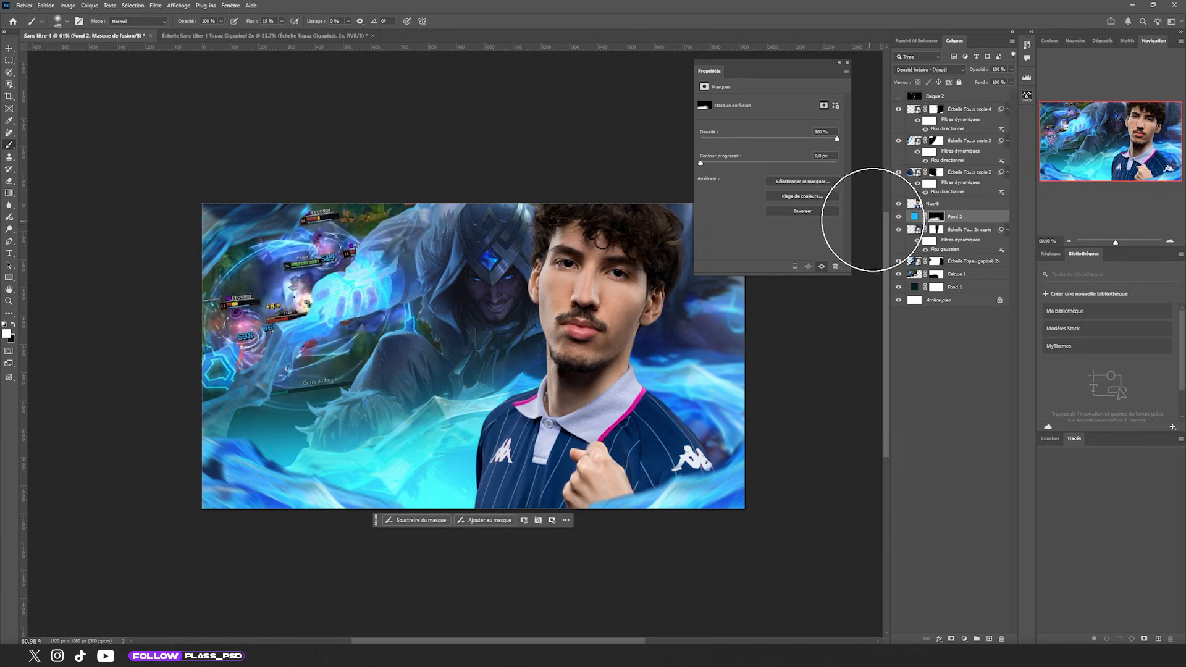
# Recolour the blue glow fill to #005a99 and extend its painted mask over the lower ice.
pyautogui.doubleClick(915, 216)
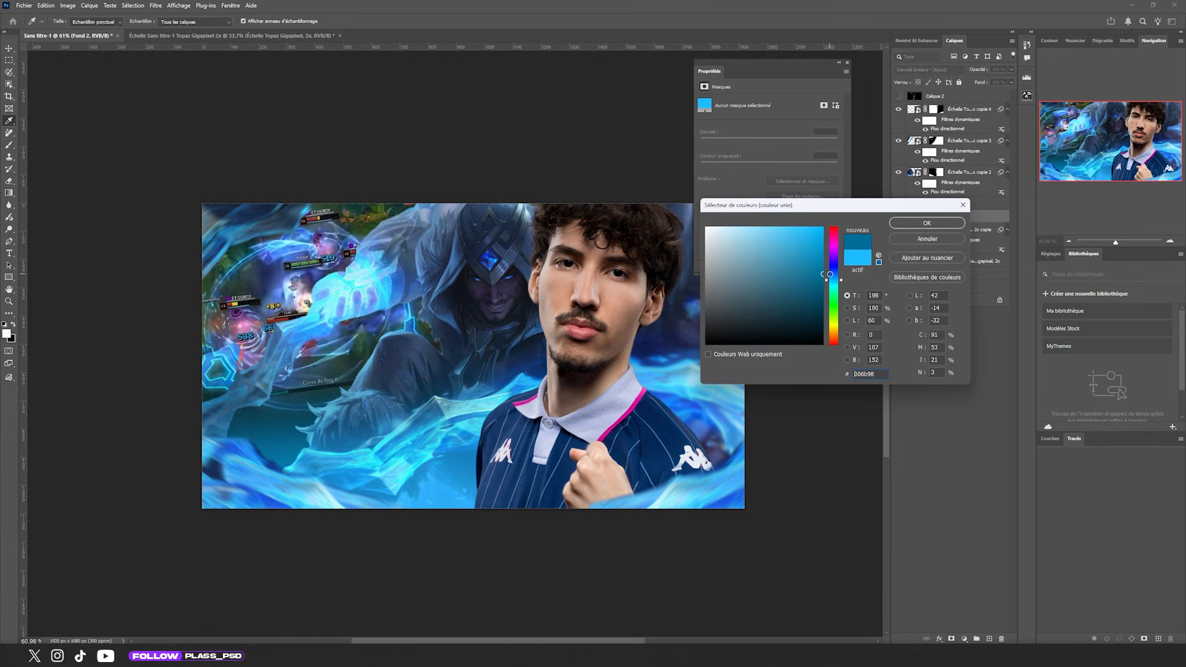
pyautogui.moveTo(835, 288); pyautogui.dragTo(836, 282)
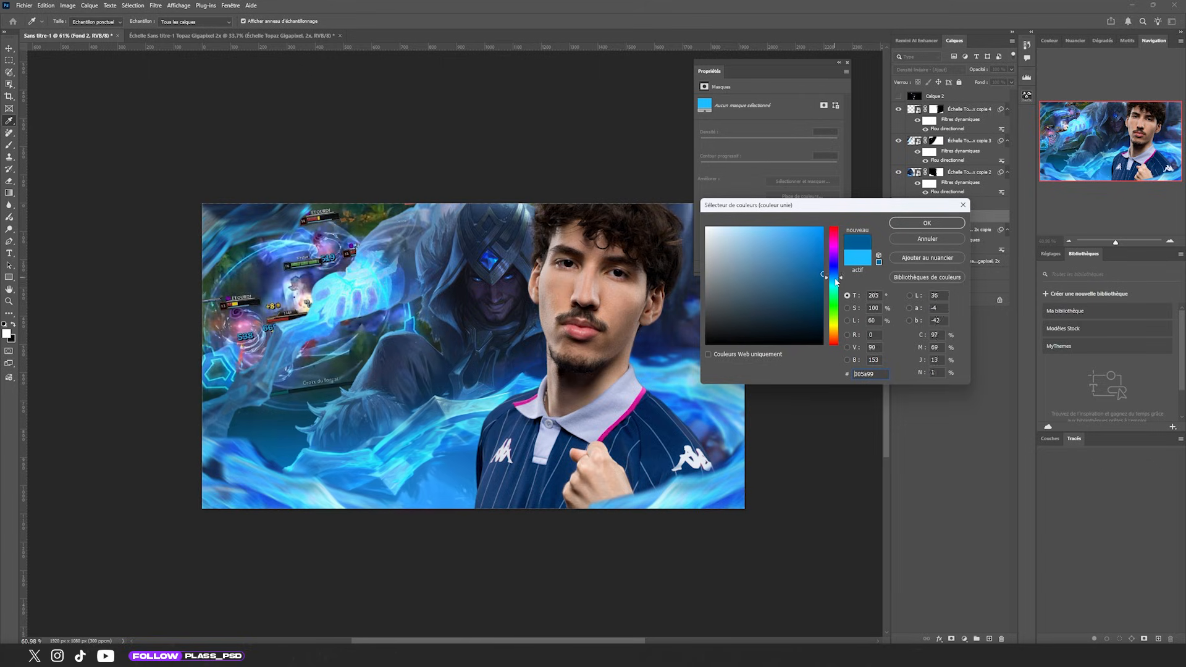
pyautogui.click(901, 226)
pyautogui.scroll(-6, 348, 430)
pyautogui.scroll(7, 371, 416)
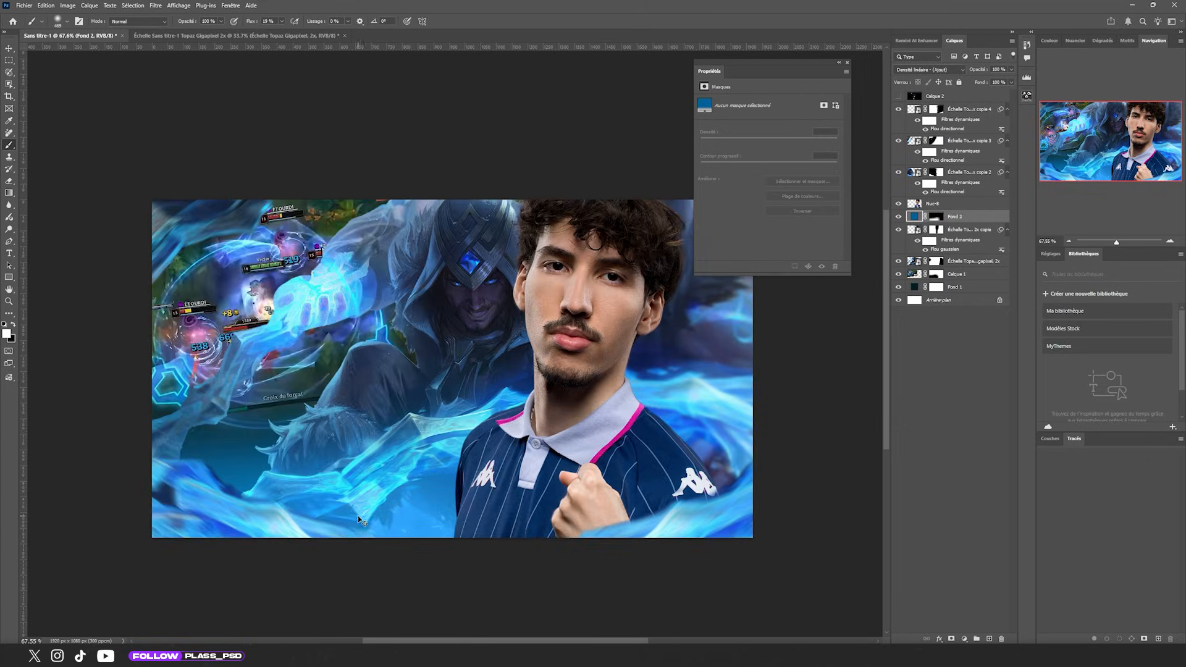
pyautogui.hscroll(-2, 359, 520)
pyautogui.click(933, 217)
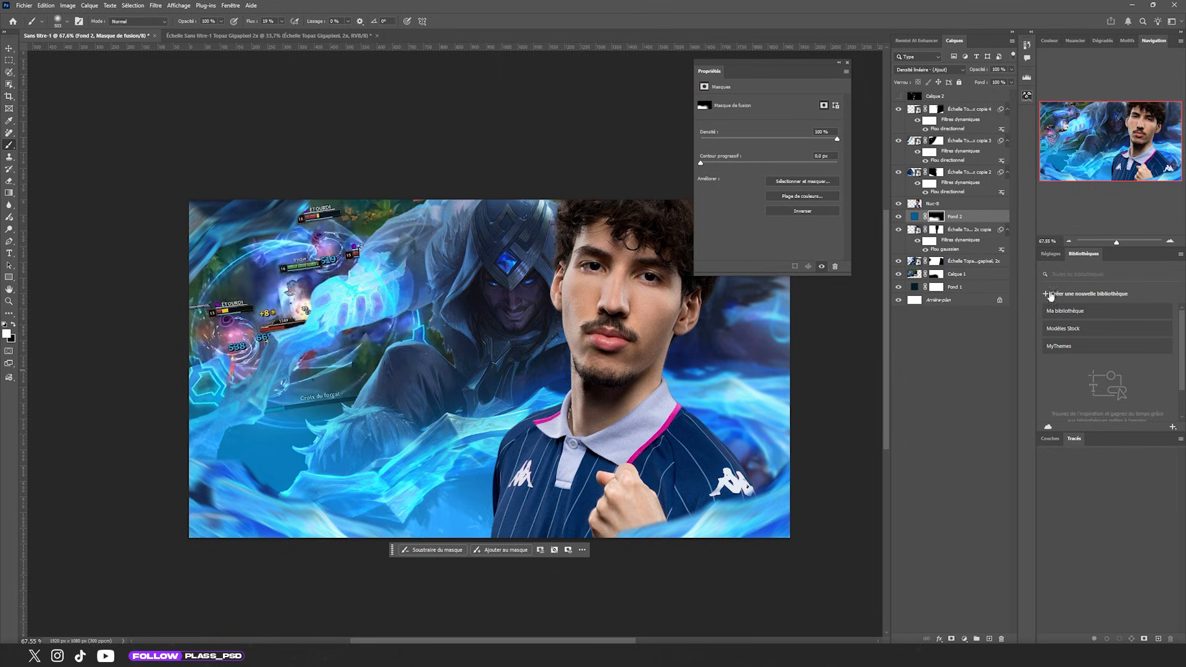
# Duplicate the blue glow fill, reset the copy's mask to black and paint a stronger glow beside the player's jersey.
pyautogui.hotkey('ctrl', 'j')
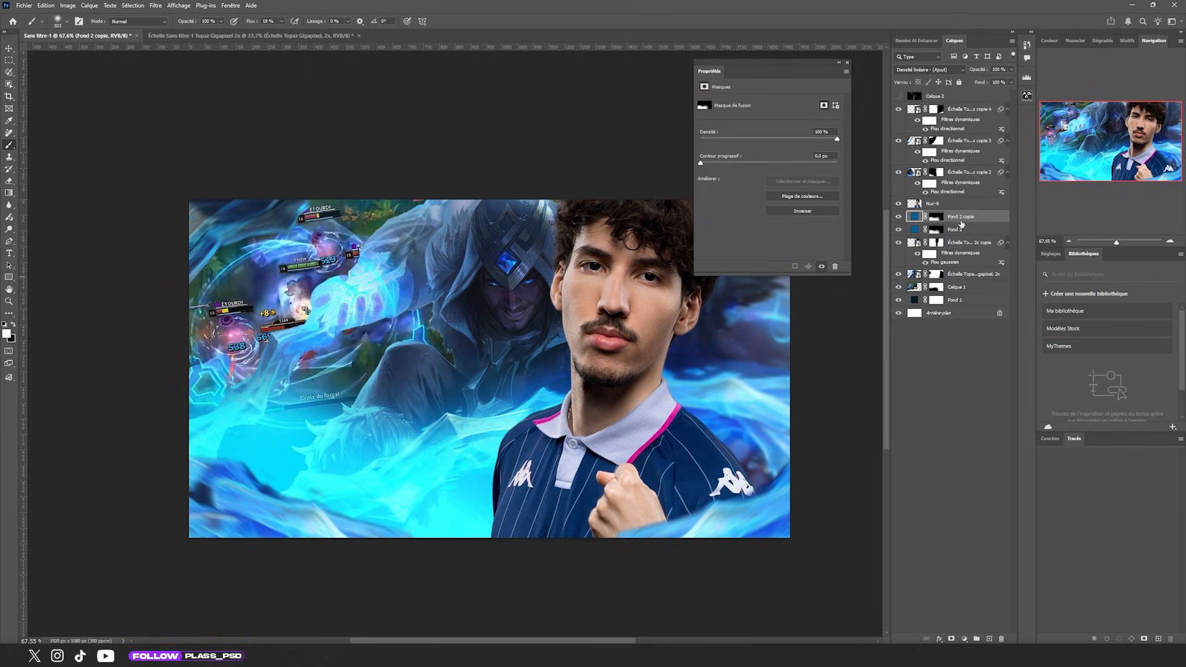
pyautogui.doubleClick(915, 217)
pyautogui.click(865, 198)
pyautogui.click(936, 217)
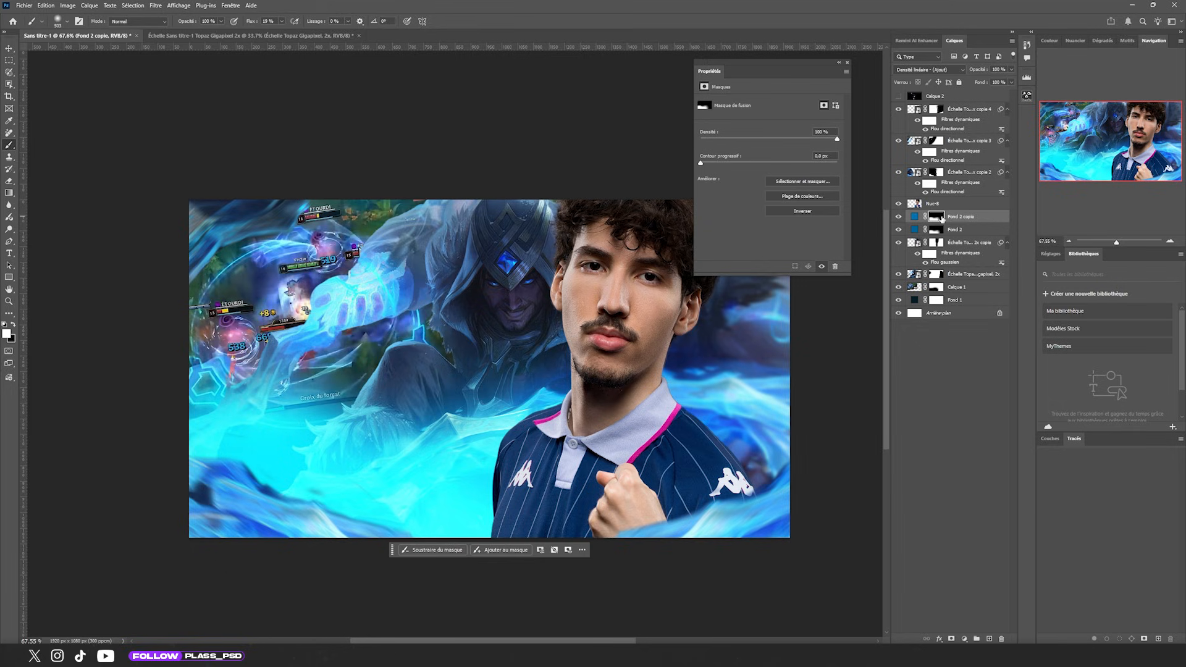
pyautogui.hotkey('alt', 'BackSpace')
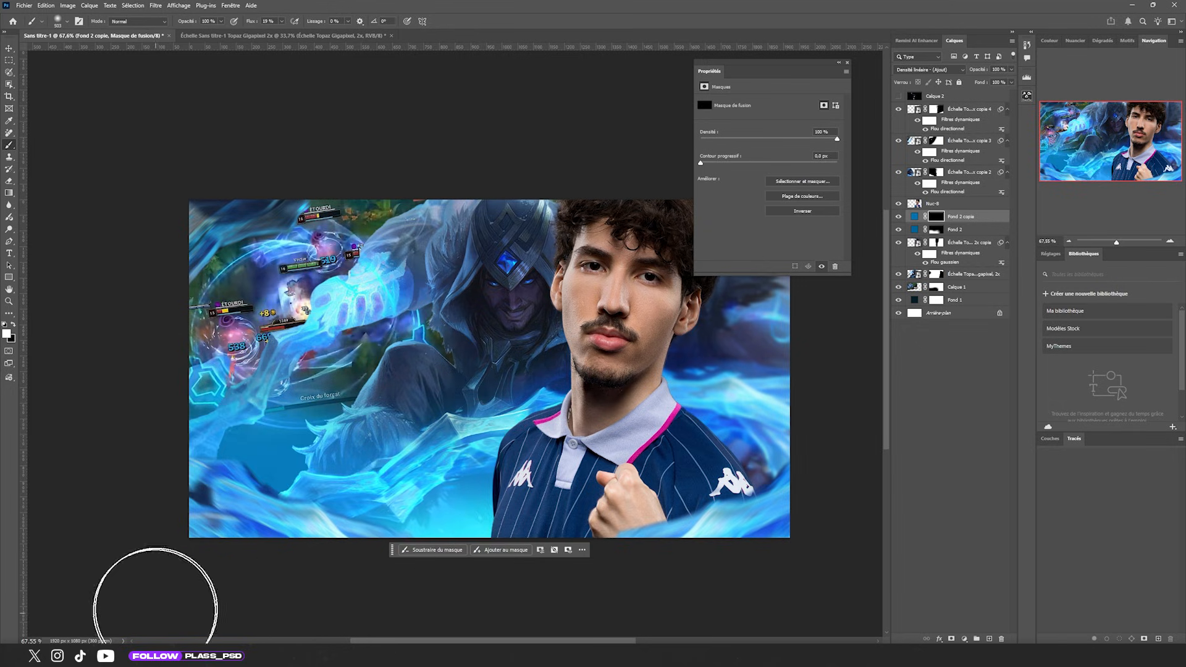
pyautogui.press('x')
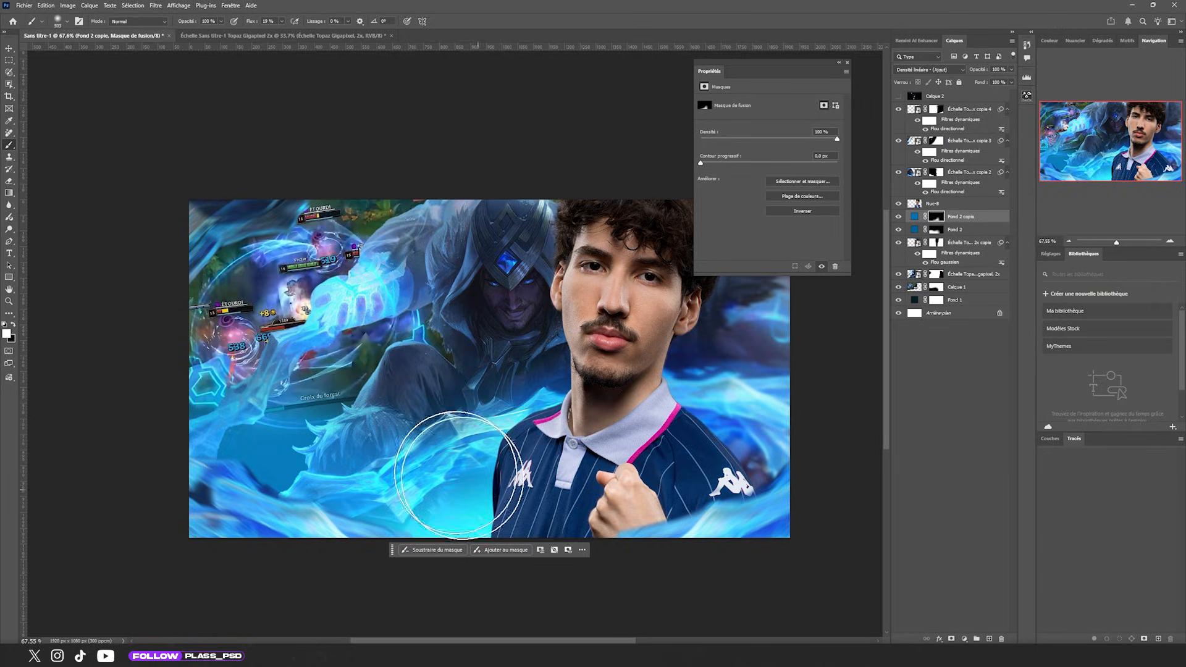
pyautogui.scroll(-1, 624, 365)
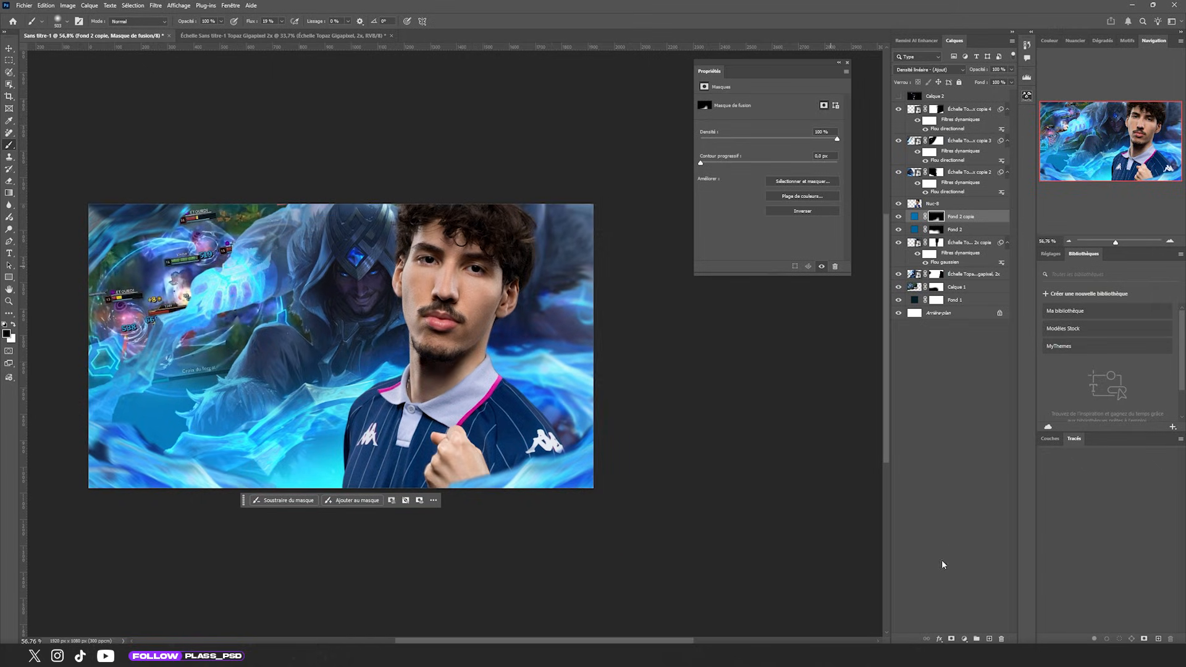
# Add a vivid pink solid colour fill layer at hue 335° below the player cutout.
pyautogui.click(963, 638)
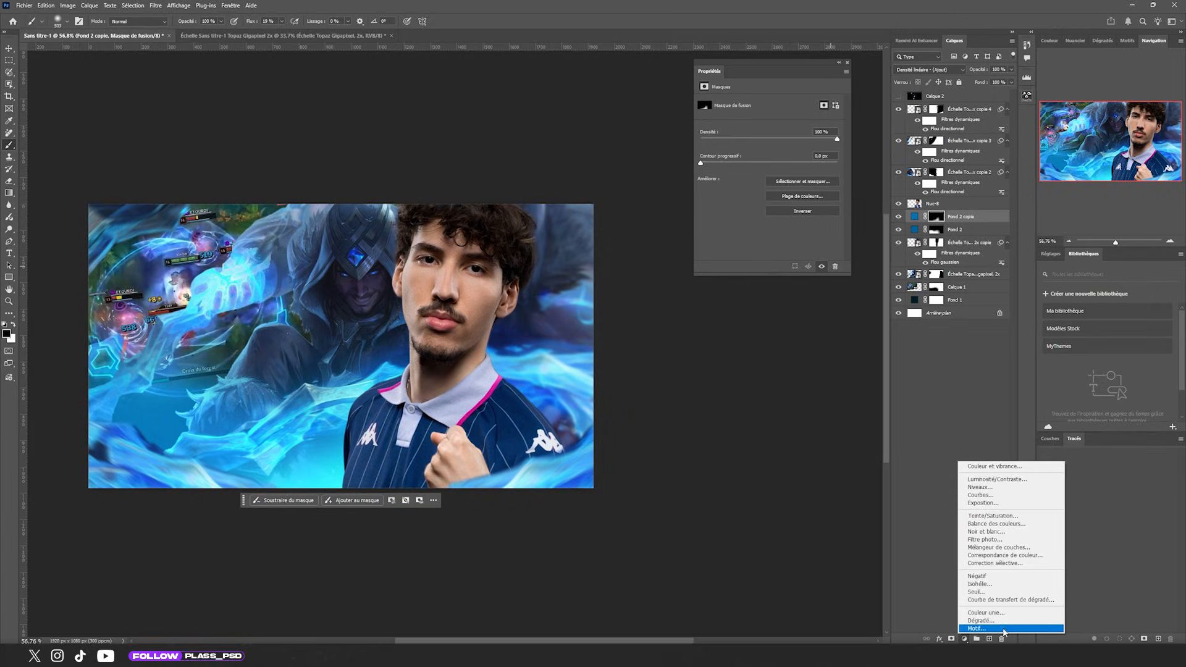
pyautogui.click(989, 612)
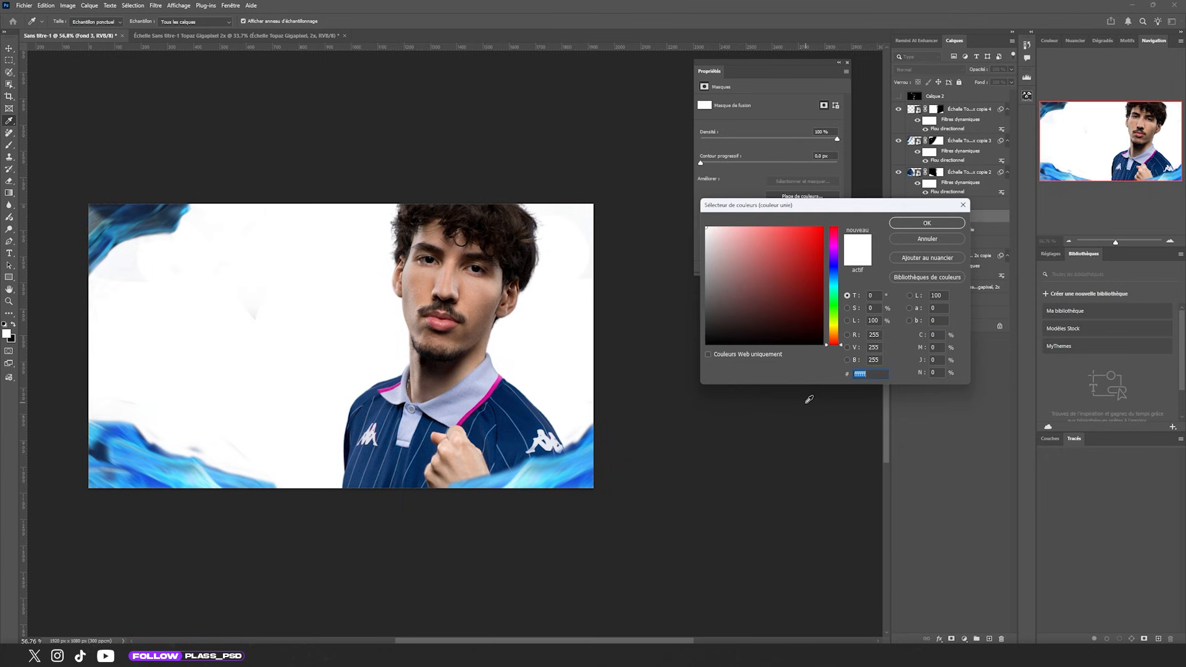
pyautogui.moveTo(842, 243); pyautogui.dragTo(842, 234)
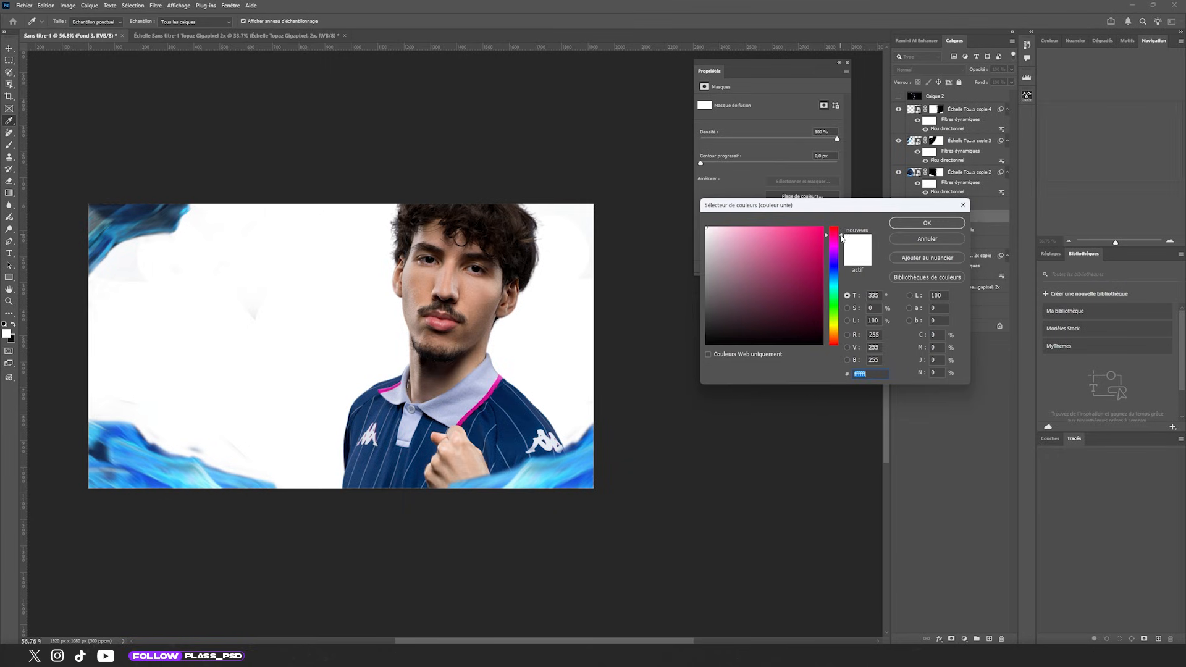
pyautogui.click(816, 229)
pyautogui.click(926, 222)
# Set the pink fill to Linear Dodge (Add) and mask it so it glows only behind the player's right-hand side.
pyautogui.click(929, 70)
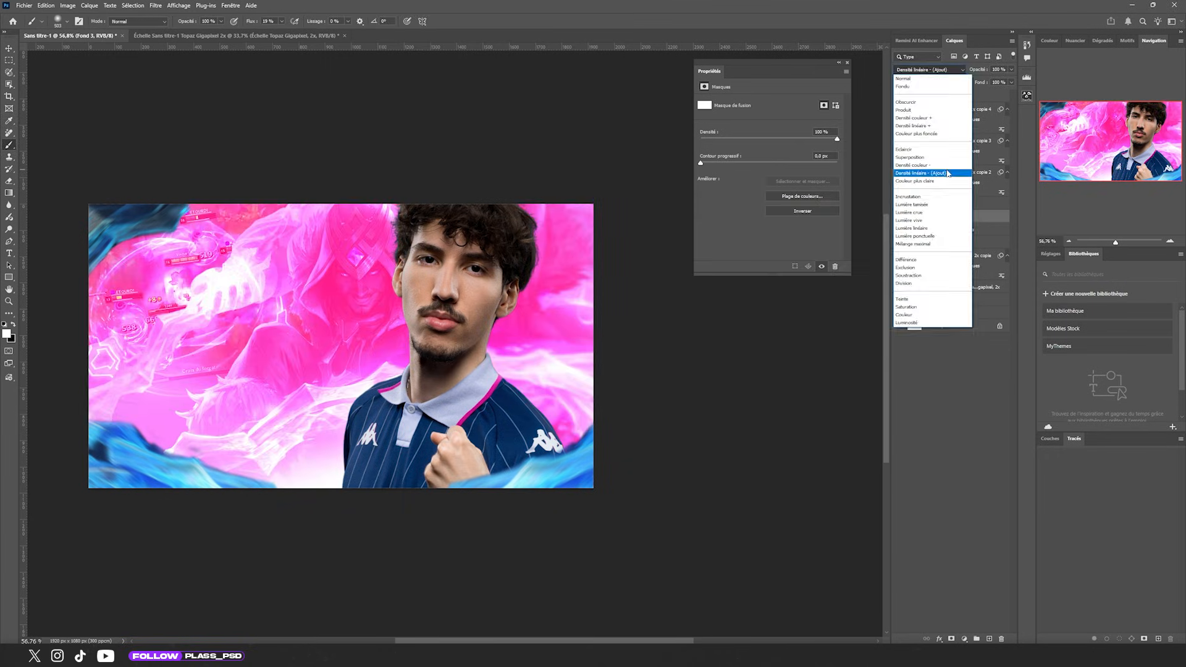
pyautogui.click(966, 402)
pyautogui.click(967, 403)
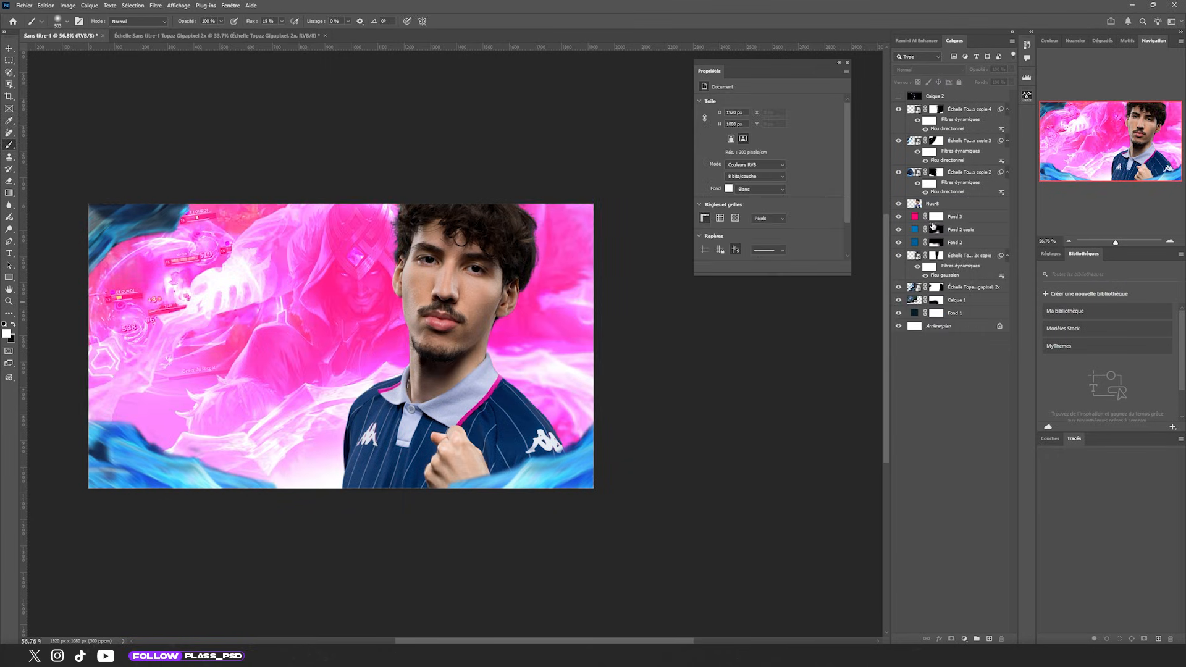
pyautogui.moveTo(559, 364)
pyautogui.mouseDown()
pyautogui.moveTo(554, 393)
pyautogui.moveTo(577, 360)
pyautogui.moveTo(480, 393)
pyautogui.moveTo(432, 312)
pyautogui.mouseUp()
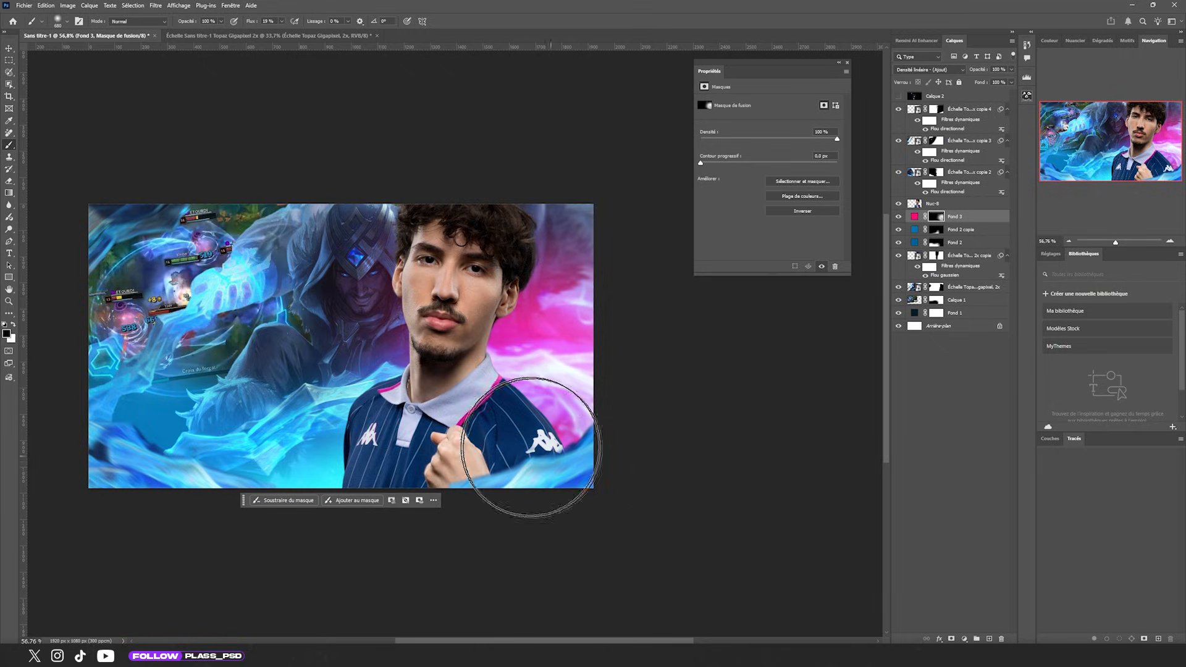
# Duplicate the pink glow fill and recolour the copy to #ff4f9a.
pyautogui.hotkey('ctrl', 'j')
pyautogui.doubleClick(915, 216)
pyautogui.moveTo(807, 284); pyautogui.dragTo(786, 217)
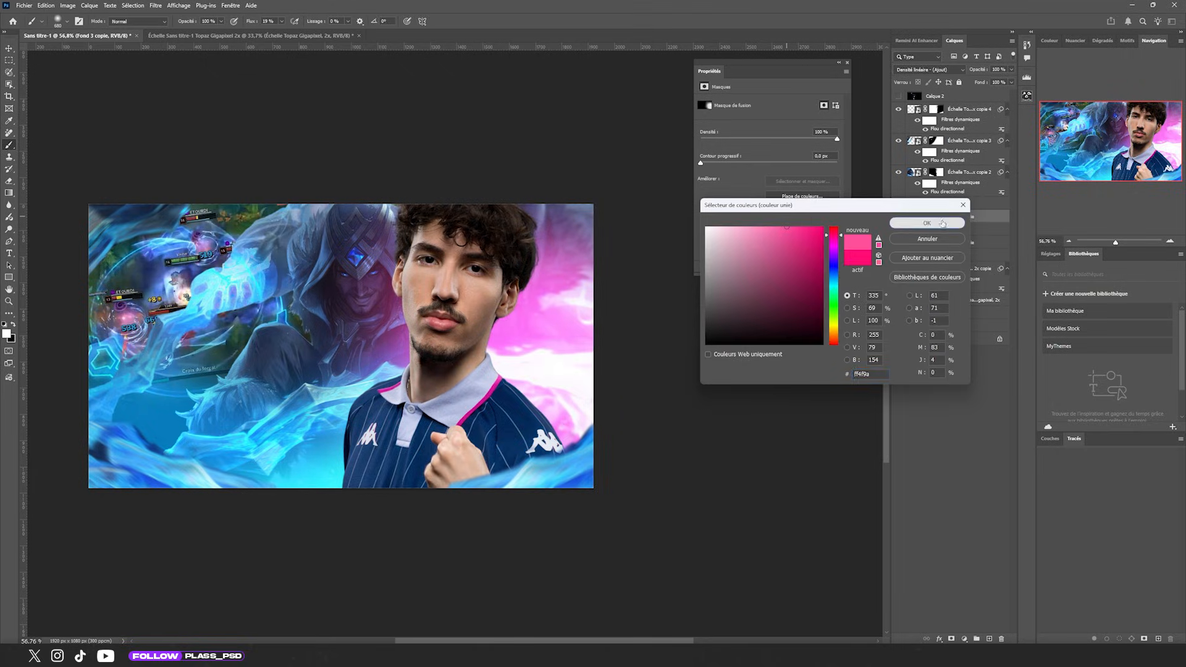
pyautogui.click(924, 223)
# Reset the lighter pink copy's mask to black and paint its glow softly behind the player's right-hand shoulder.
pyautogui.click(938, 216)
pyautogui.hotkey('alt', 'BackSpace')
pyautogui.press('x')
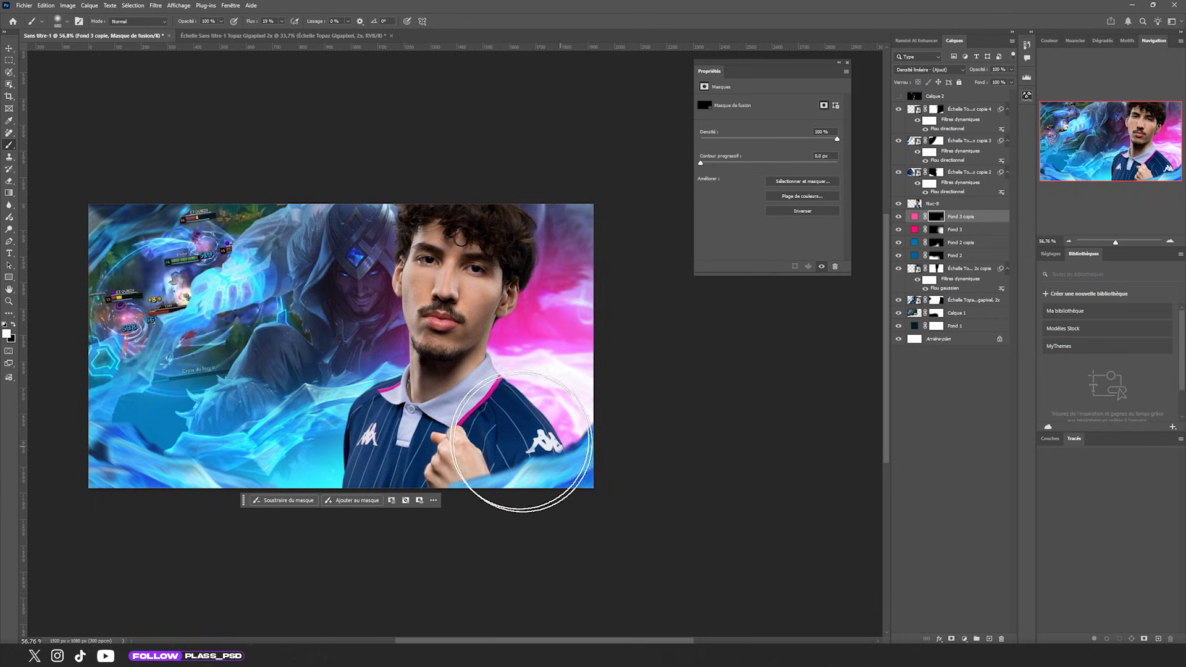
pyautogui.scroll(-3, 530, 426)
pyautogui.scroll(5, 532, 425)
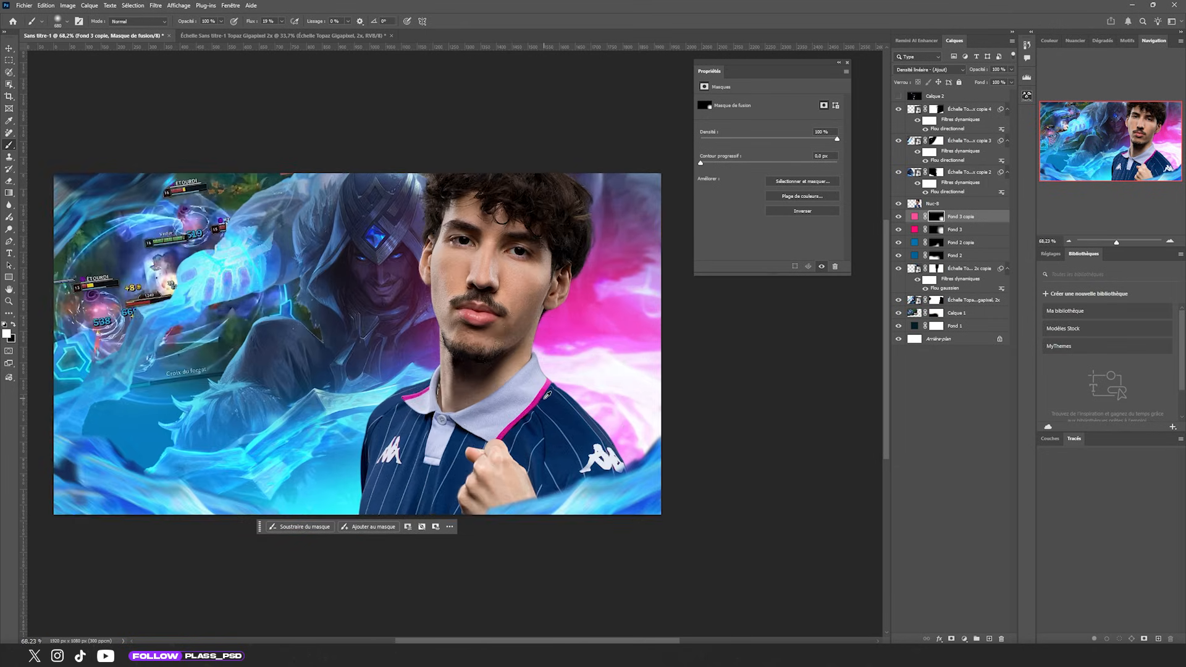
pyautogui.hscroll(-1, 546, 403)
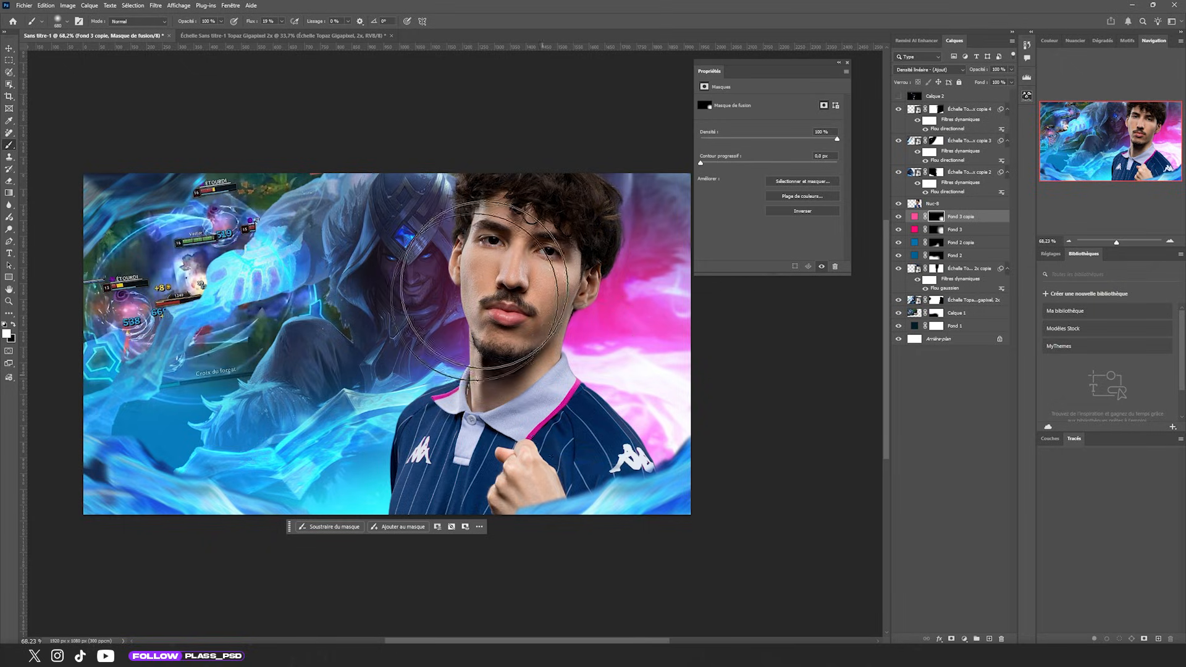
pyautogui.keyDown('alt'); pyautogui.rightClick(579, 336); pyautogui.keyUp('alt')
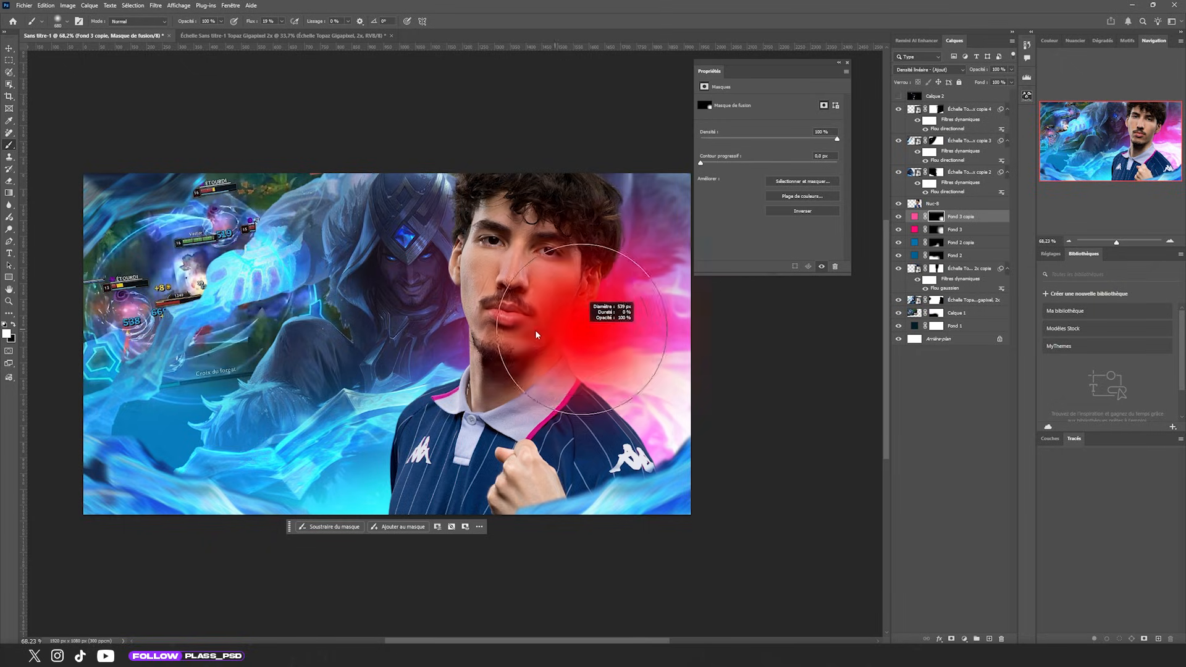
pyautogui.scroll(-4, 519, 307)
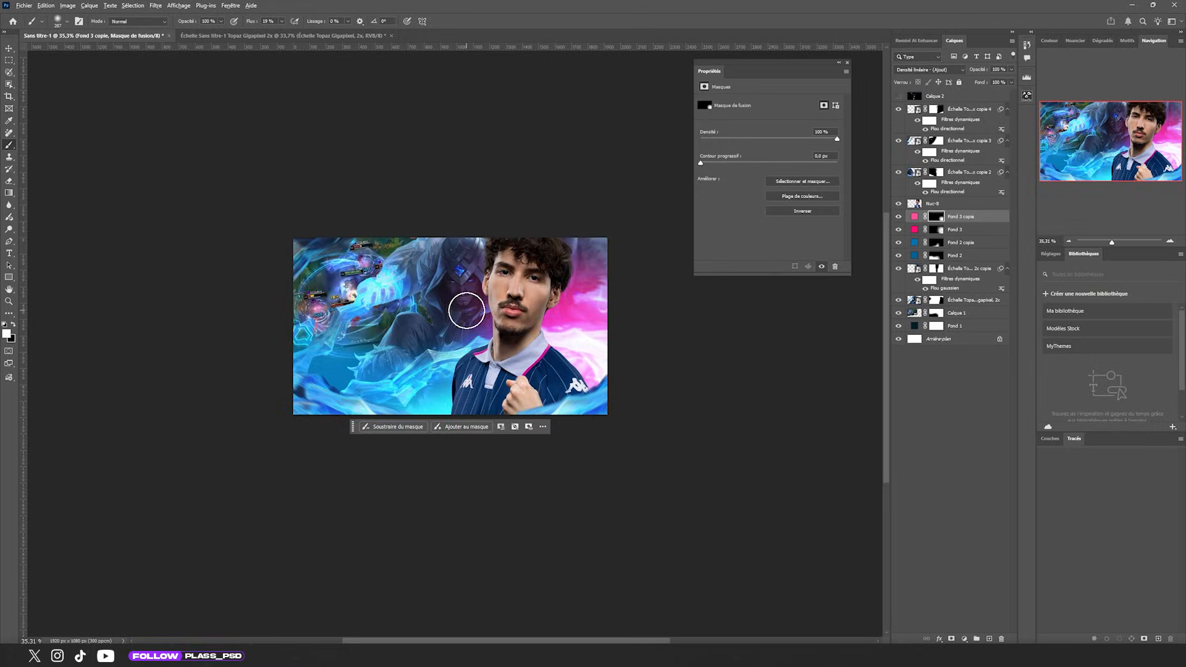
# Add a Levels adjustment above the blurred champion copy, darkening shadows and midtones with output white at 217, and refine its mask.
pyautogui.click(978, 270)
pyautogui.click(964, 638)
pyautogui.click(984, 497)
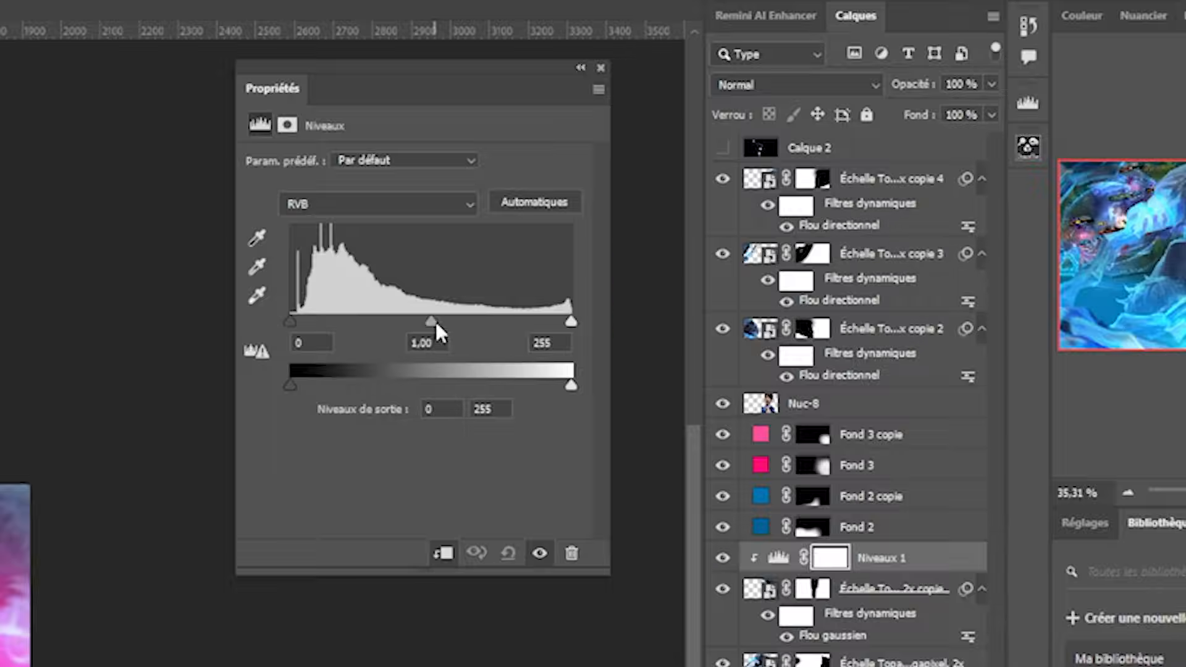
pyautogui.moveTo(777, 169); pyautogui.dragTo(802, 165)
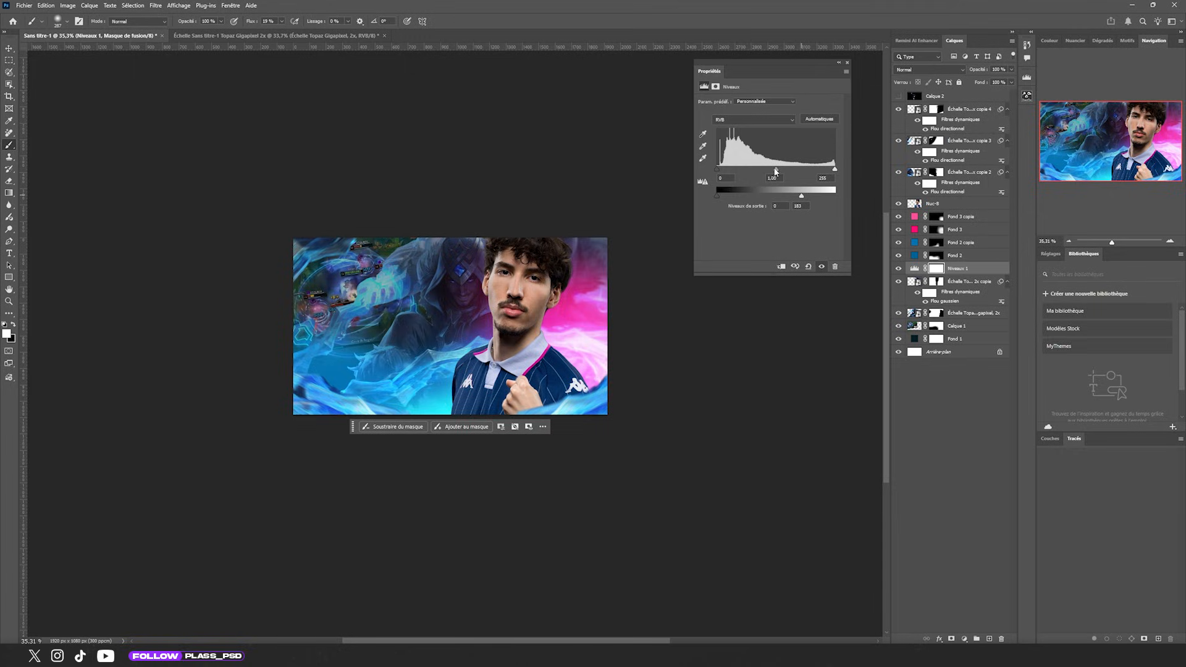
pyautogui.moveTo(433, 320); pyautogui.dragTo(462, 320)
pyautogui.moveTo(805, 197); pyautogui.dragTo(818, 197)
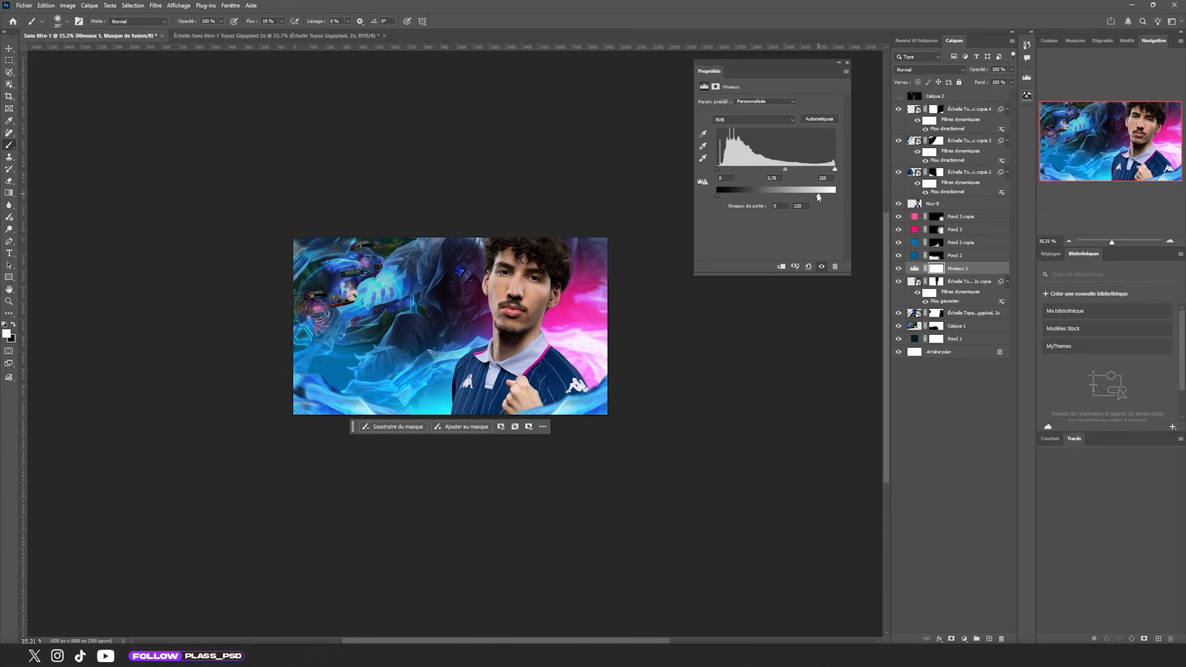
pyautogui.moveTo(718, 168); pyautogui.dragTo(734, 168)
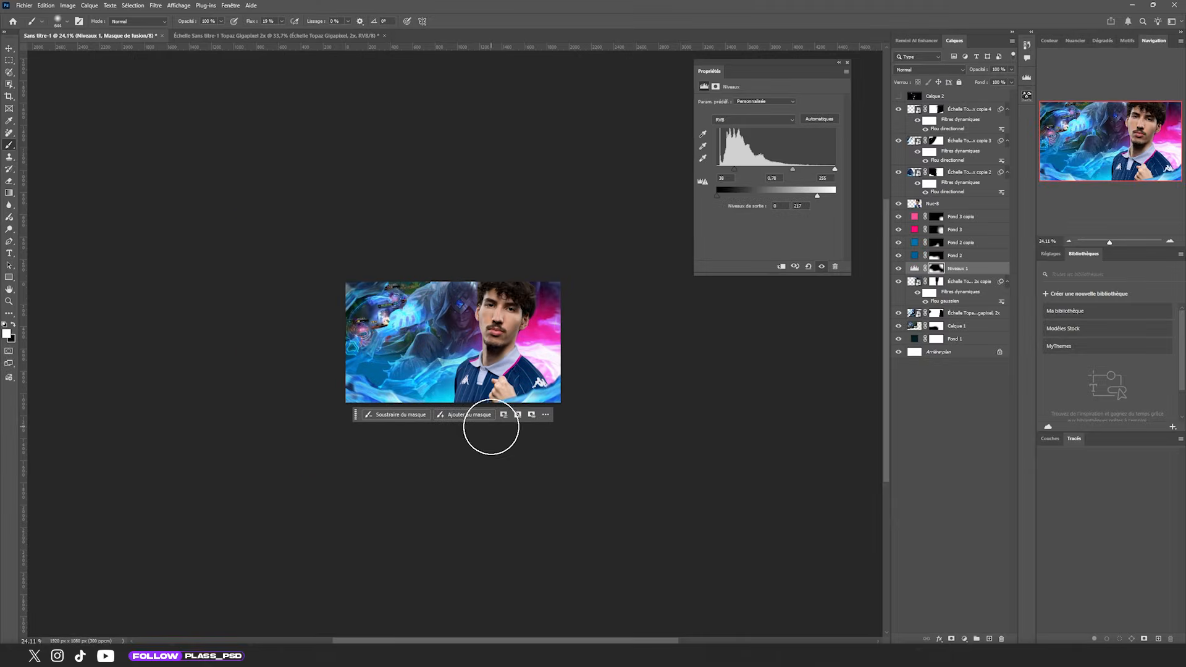
pyautogui.scroll(5, 488, 334)
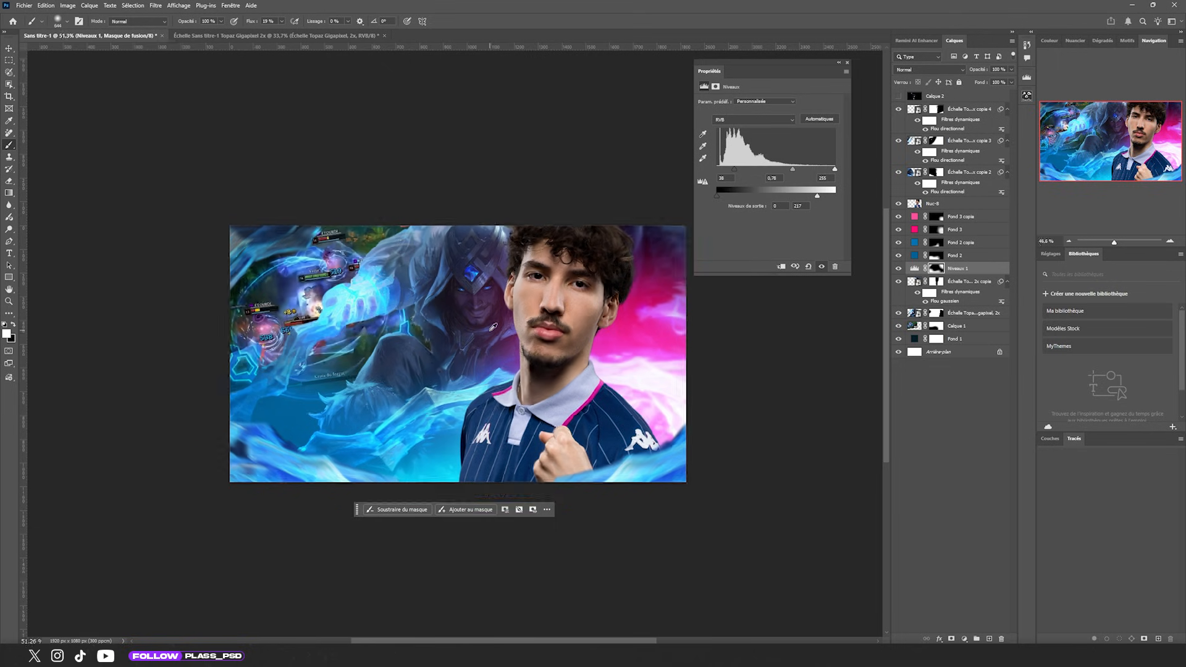
pyautogui.scroll(-3, 618, 575)
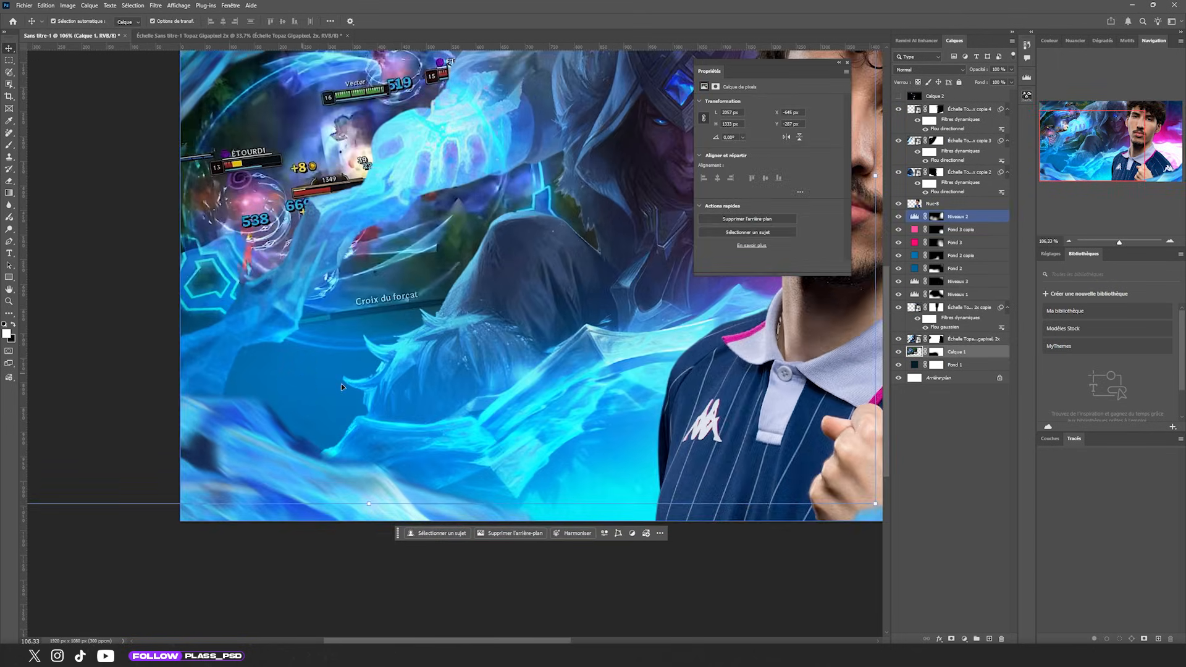
# Duplicate the gameplay capture layer Calque 1 and select the original beneath the copy.
pyautogui.scroll(-4, 303, 382)
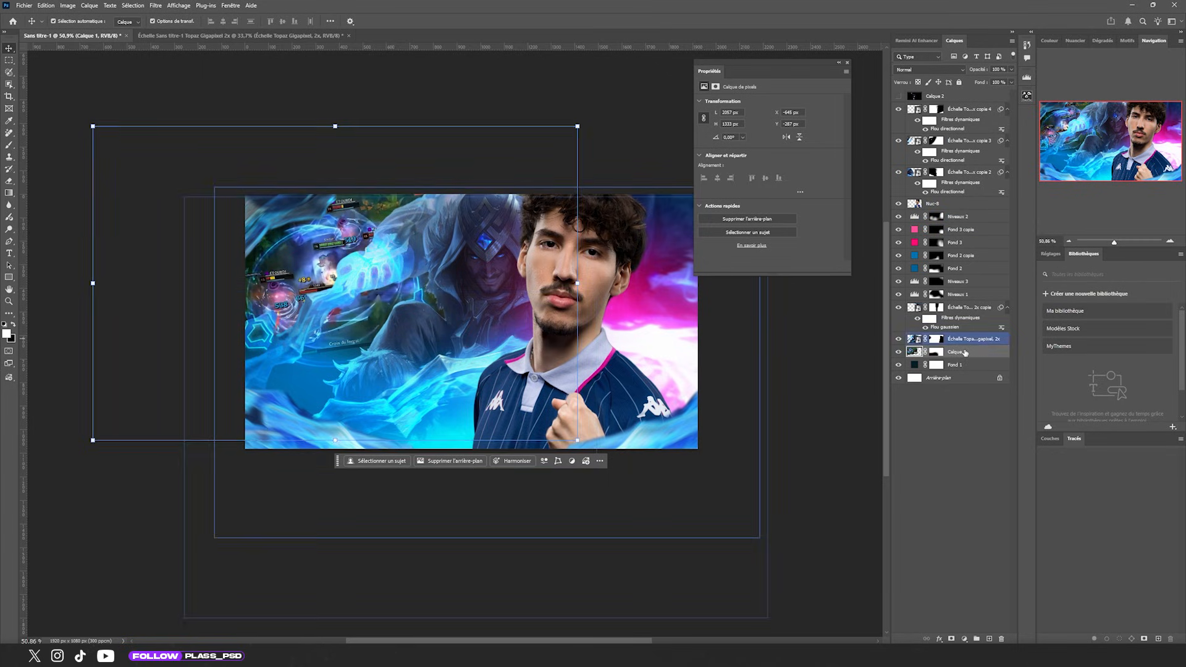
pyautogui.hotkey('ctrl', 'j')
pyautogui.click(916, 367)
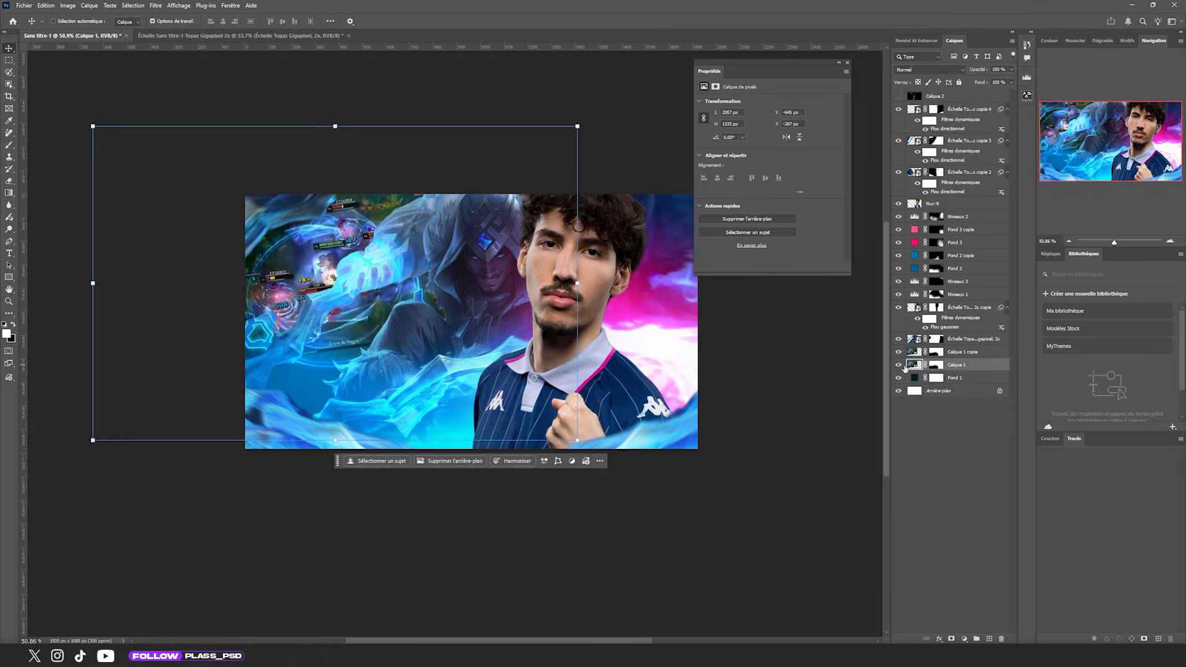
# Enlarge the original gameplay layer Calque 1 to about 130.8% and position it behind the upper copy.
pyautogui.hotkey('ctrl', 't')
pyautogui.moveTo(335, 439); pyautogui.dragTo(335, 534)
pyautogui.moveTo(321, 377); pyautogui.dragTo(320, 402)
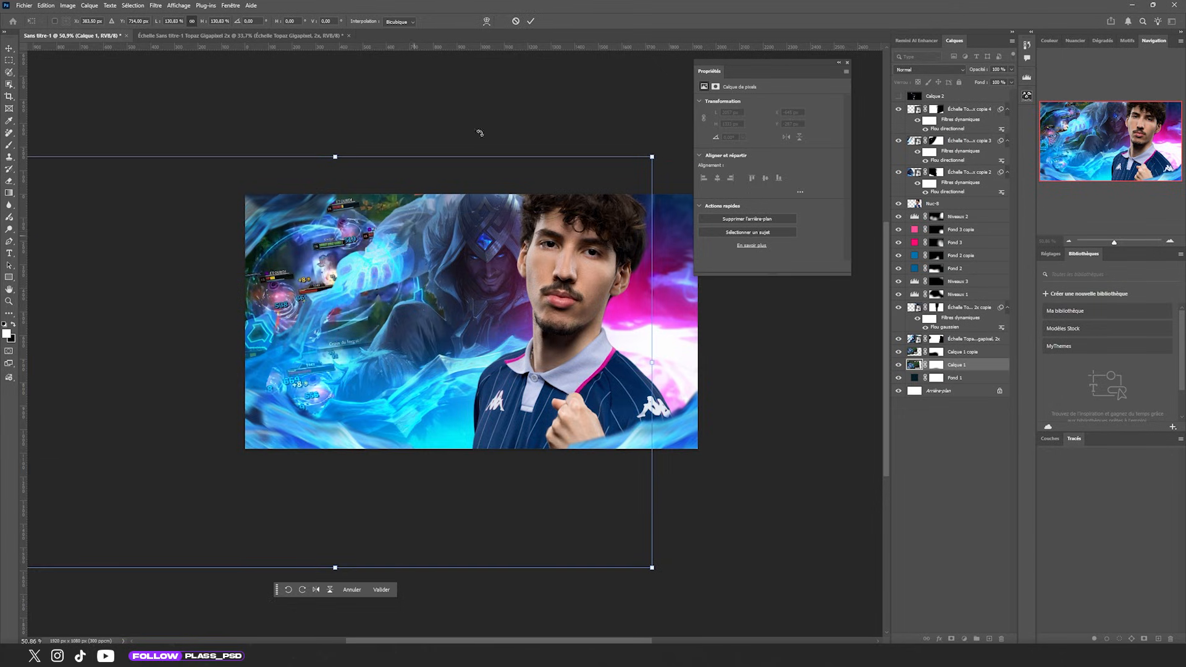
pyautogui.click(531, 20)
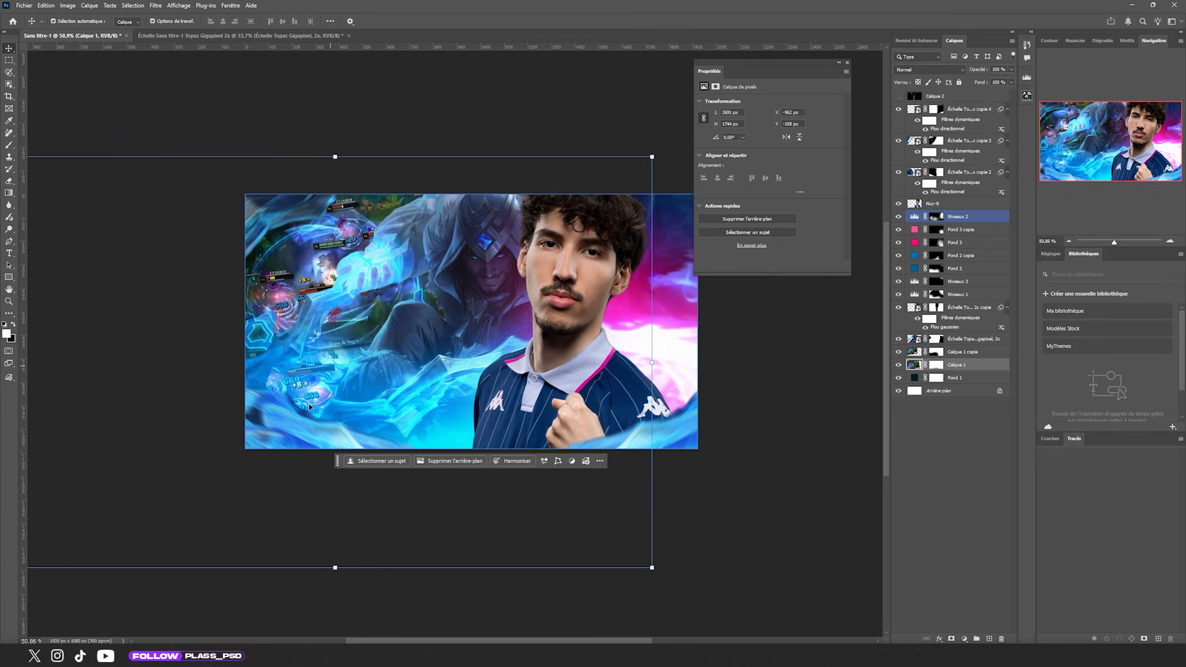
pyautogui.scroll(3, 311, 381)
pyautogui.scroll(1, 312, 382)
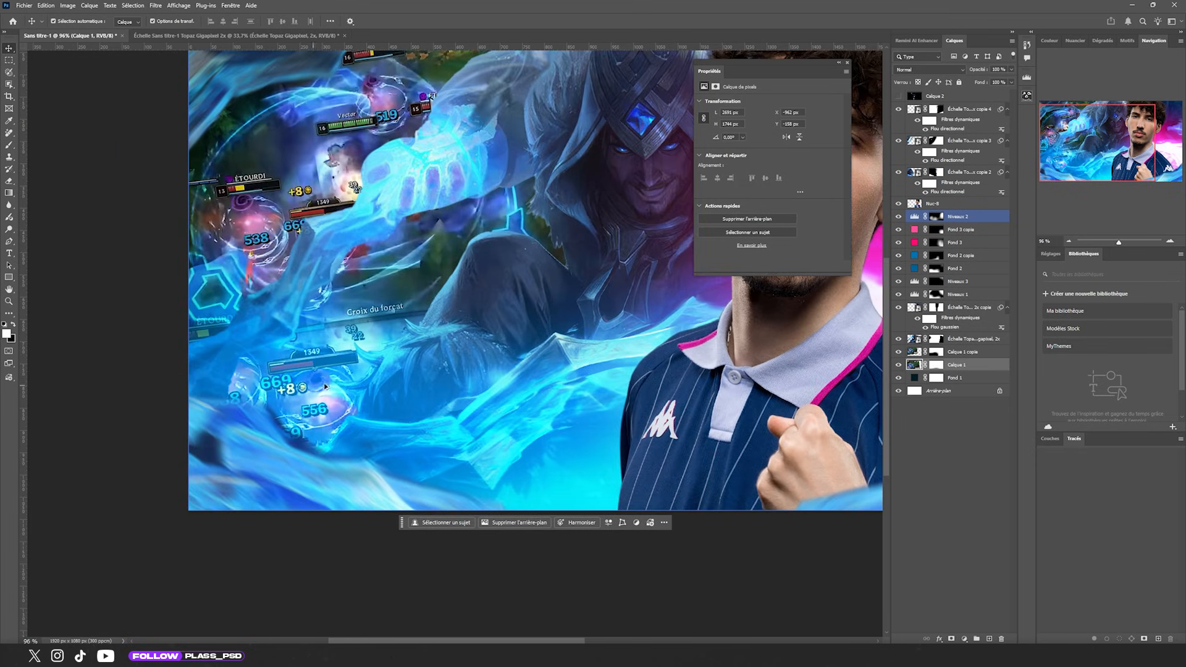
# Apply a Gaussian blur to the enlarged gameplay layer Calque 1.
pyautogui.rightClick(989, 367)
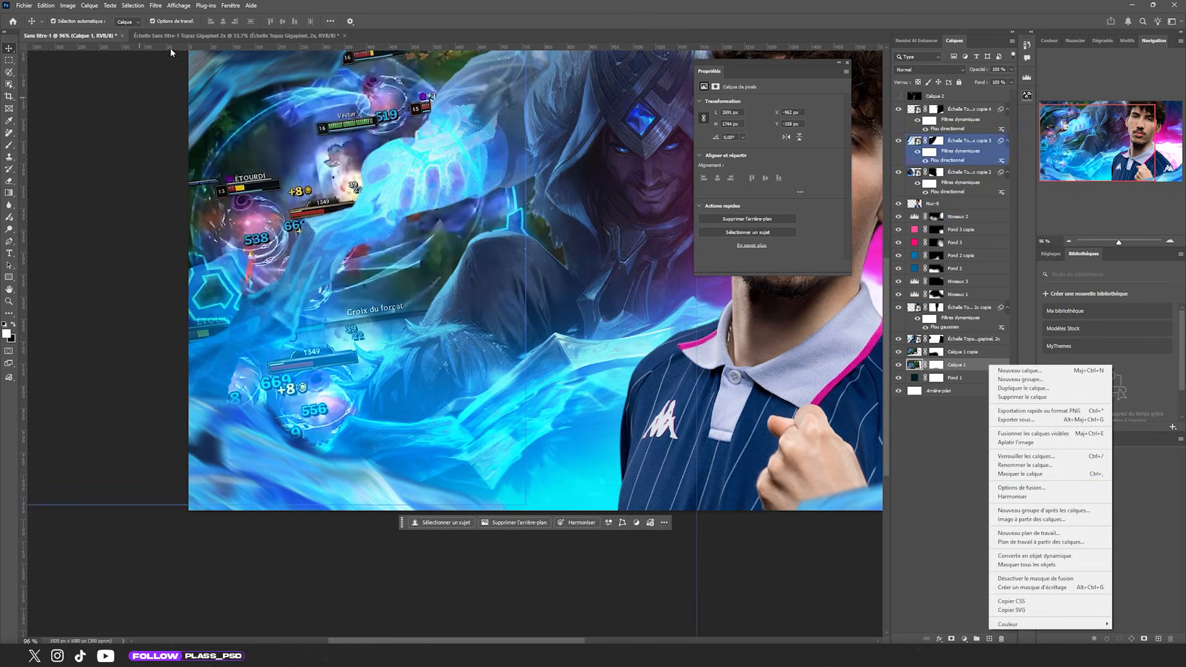
pyautogui.click(1056, 555)
pyautogui.click(155, 5)
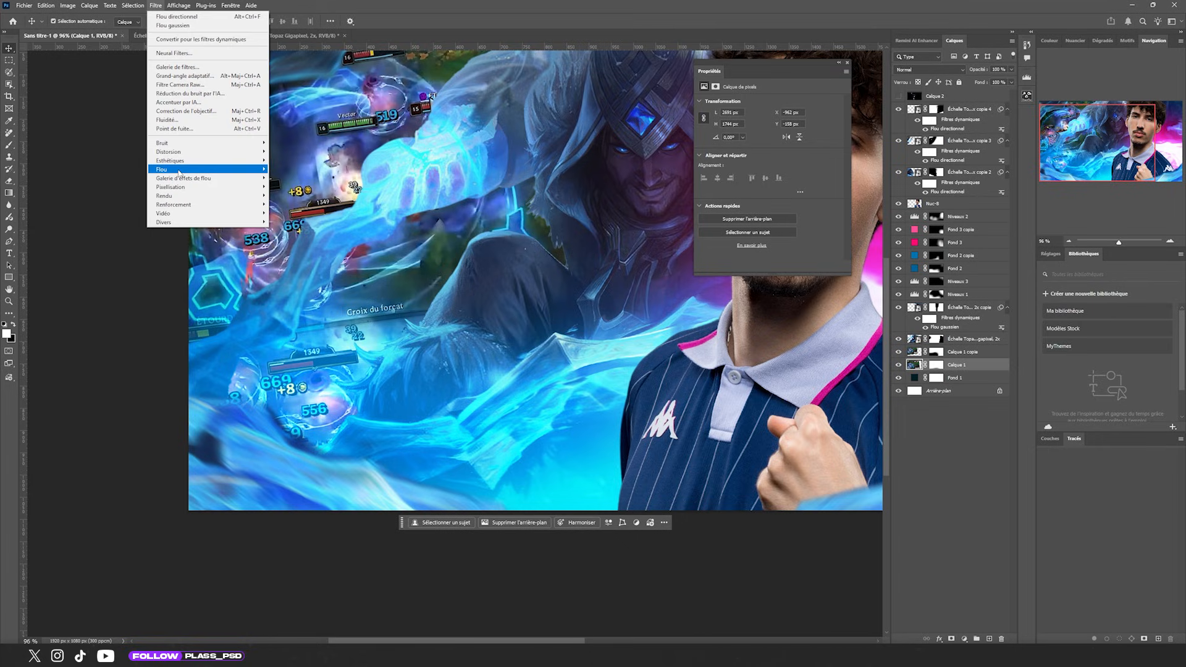
pyautogui.moveTo(181, 170)
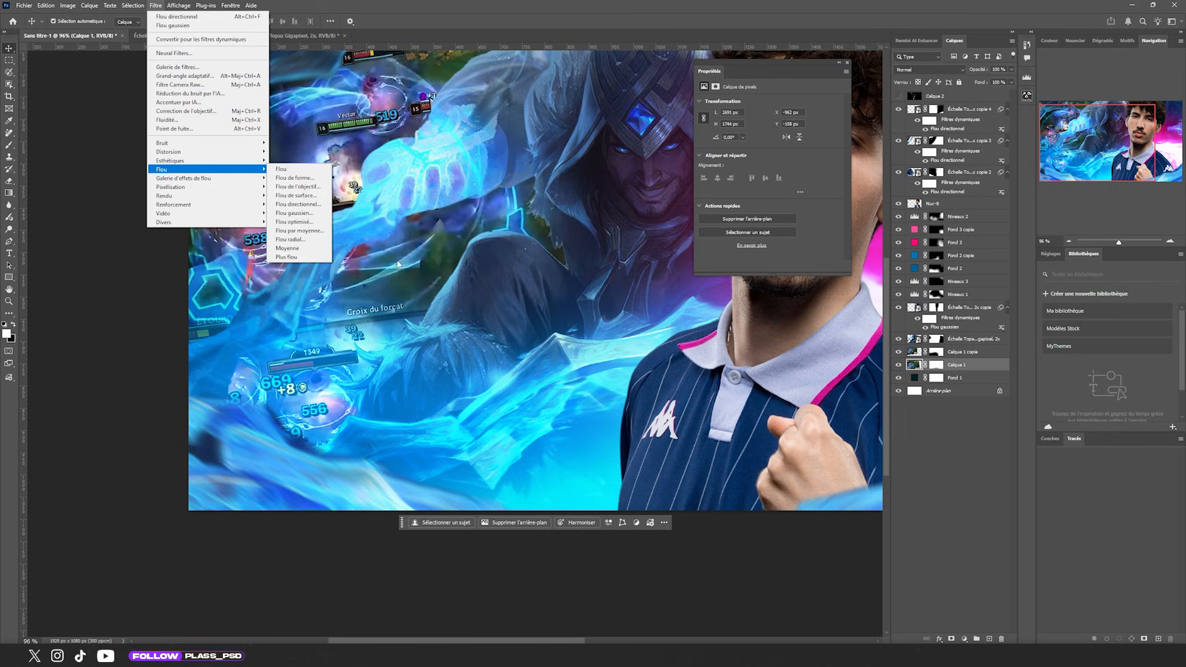
pyautogui.click(308, 213)
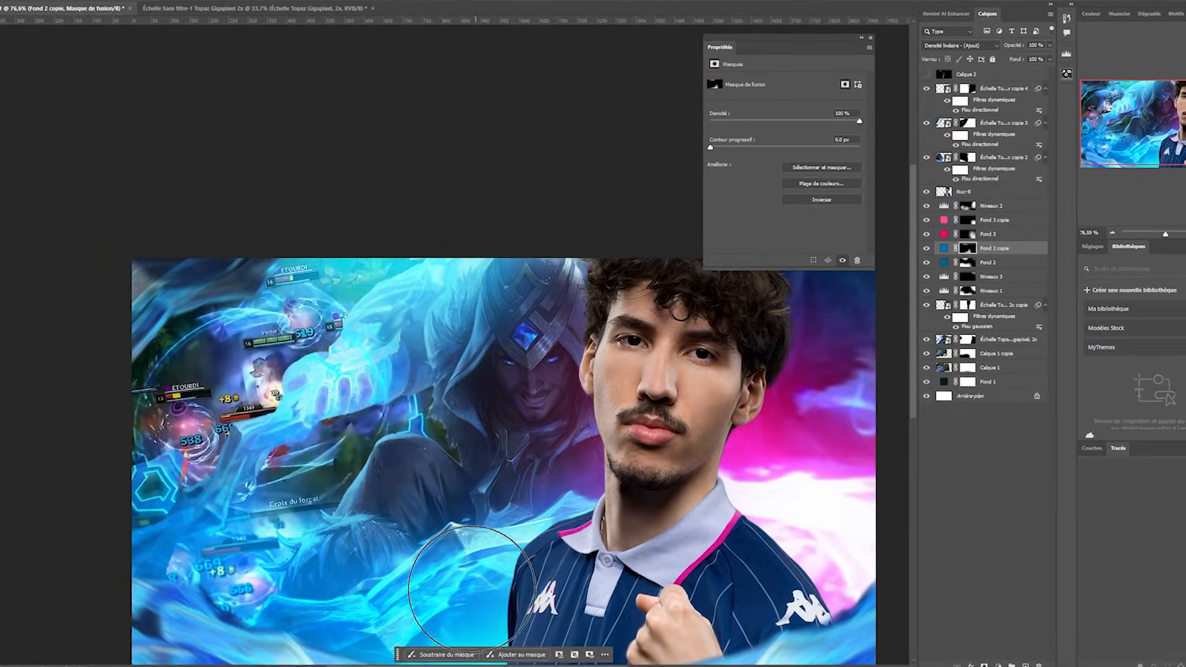
# Flip the sharp champion artwork layer horizontally and nudge it sideways behind the player.
pyautogui.click(931, 339)
pyautogui.hotkey('ctrl', 't')
pyautogui.click(514, 640)
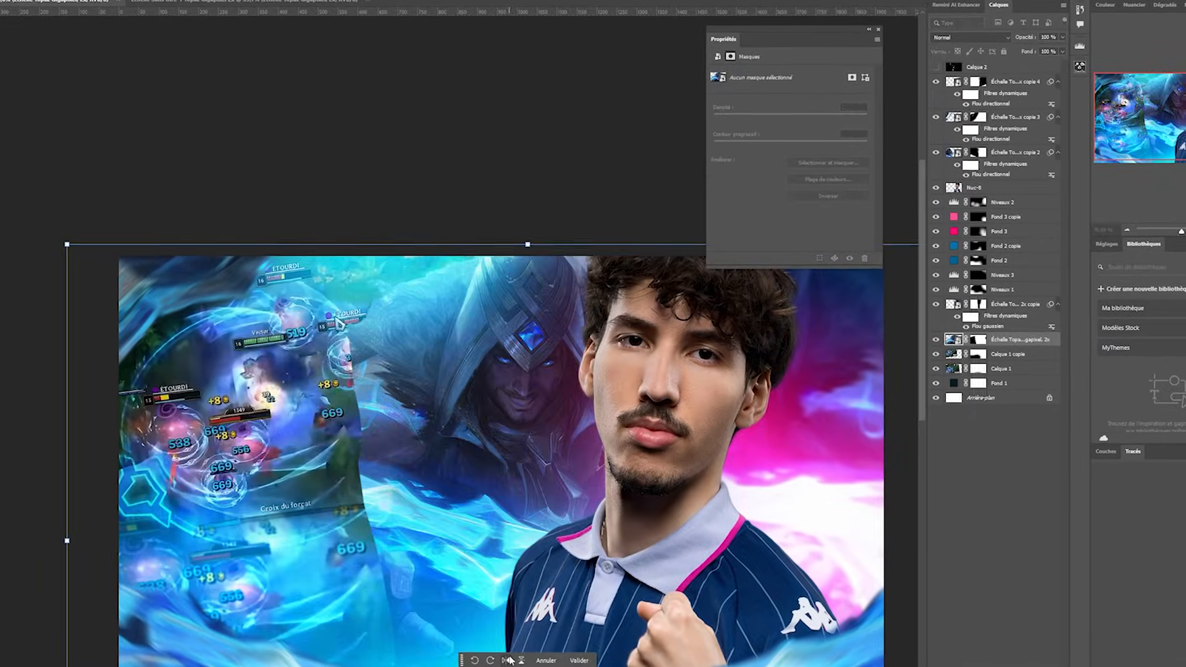
pyautogui.hotkey('shift', 'Left')
pyautogui.hotkey('shift', 'Left')
pyautogui.hotkey('shift', 'Left')
pyautogui.press('Return')
# Remove the champion artwork's mask, tilt it and scale it to about 113.8% so the champion sits between gameplay and player.
pyautogui.click(979, 340)
pyautogui.press('Delete')
pyautogui.scroll(-3, 338, 435)
pyautogui.moveTo(450, 312); pyautogui.dragTo(415, 306)
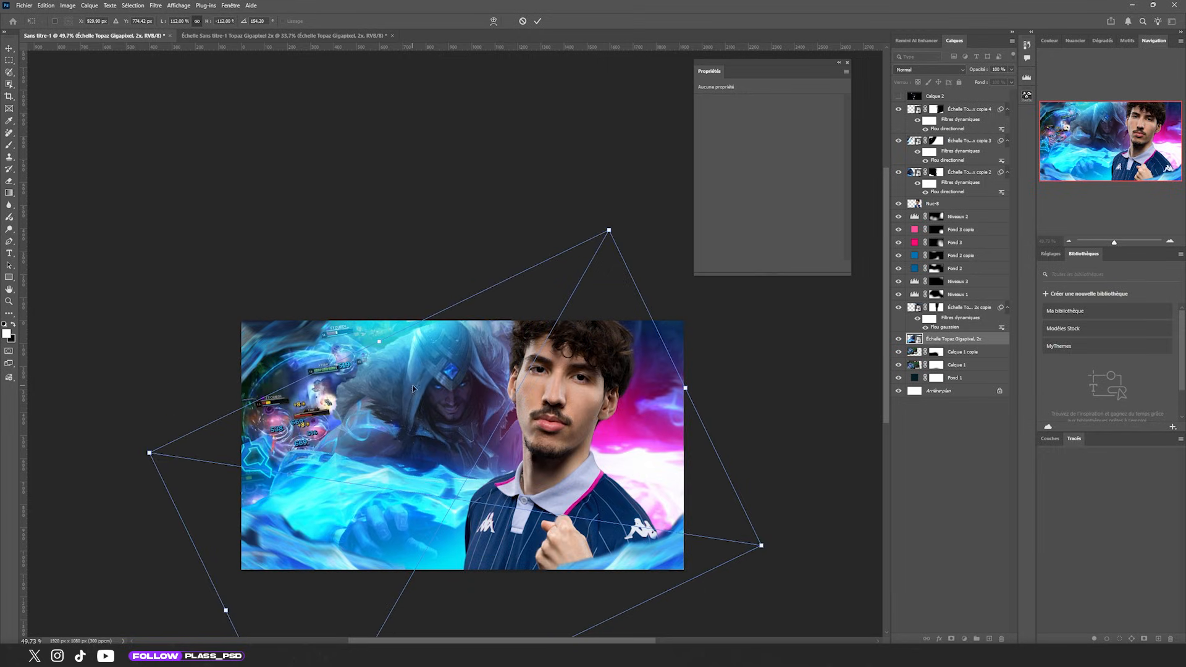
pyautogui.moveTo(412, 388); pyautogui.dragTo(425, 410)
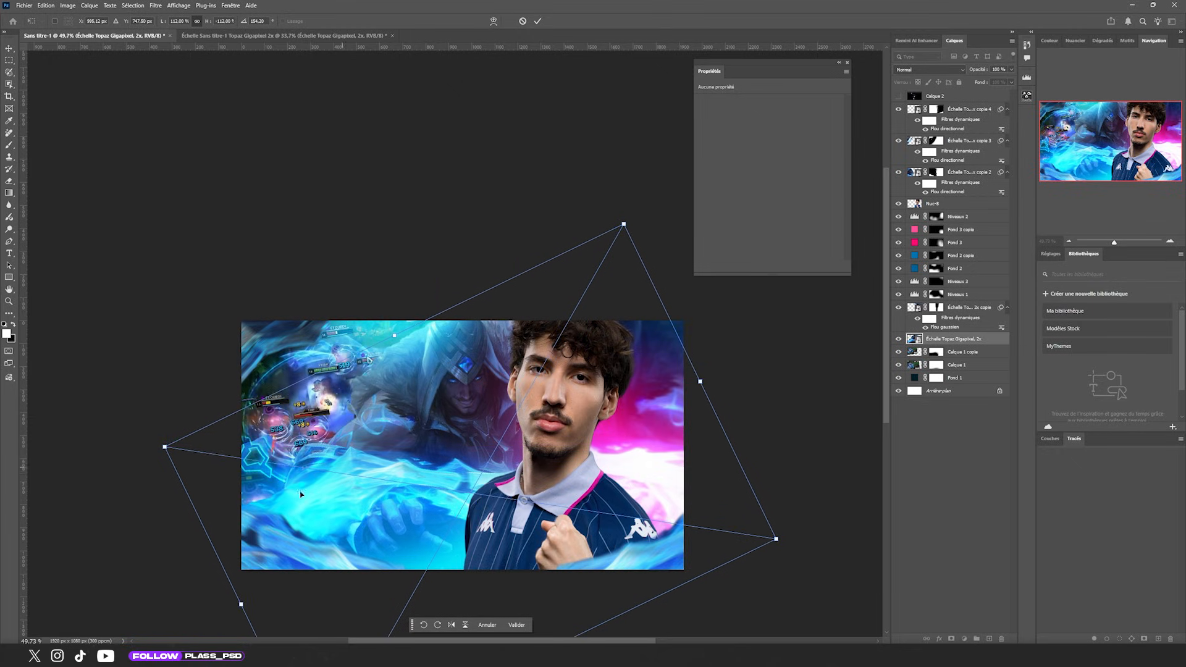
pyautogui.moveTo(392, 336); pyautogui.dragTo(390, 331)
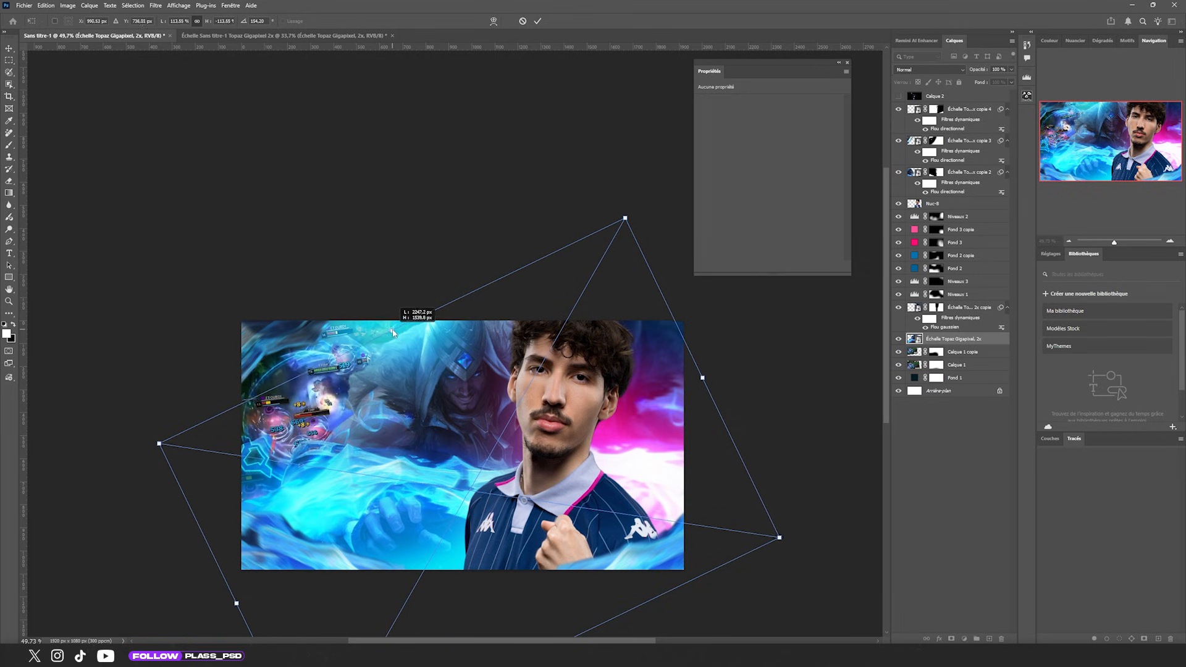
pyautogui.moveTo(407, 385); pyautogui.dragTo(410, 387)
pyautogui.click(536, 24)
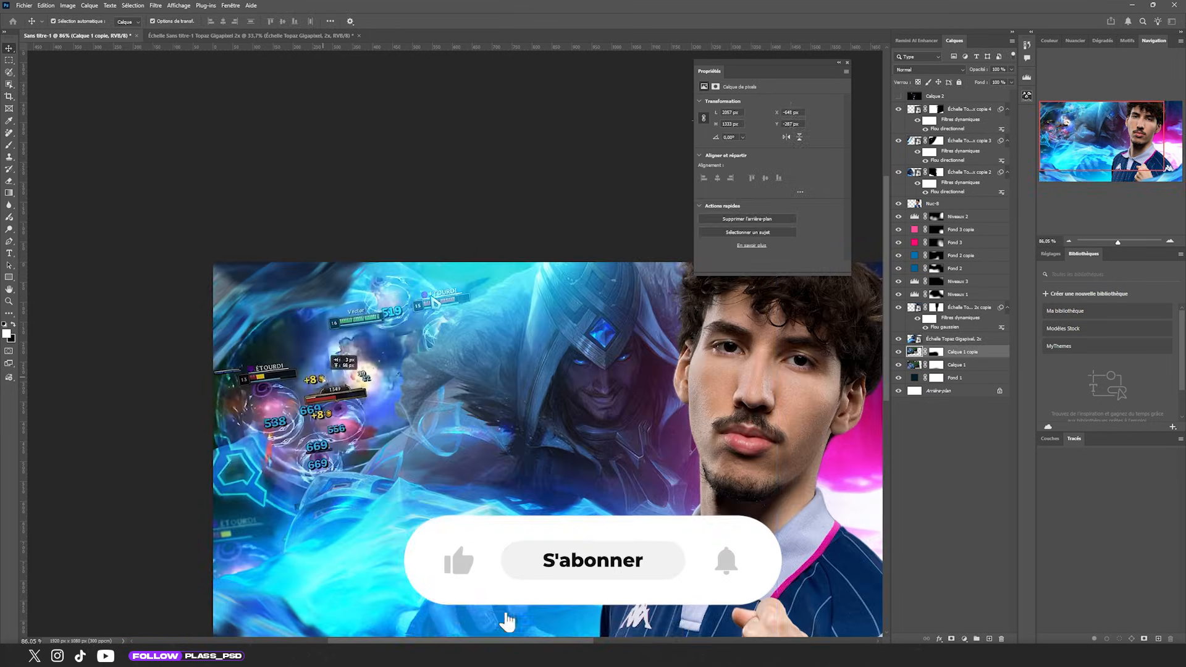
# Shift the gameplay copy Calque 1 copie slightly right and down, and fine-tune the champion artwork's position.
pyautogui.click(396, 369)
pyautogui.moveTo(396, 369); pyautogui.dragTo(274, 364)
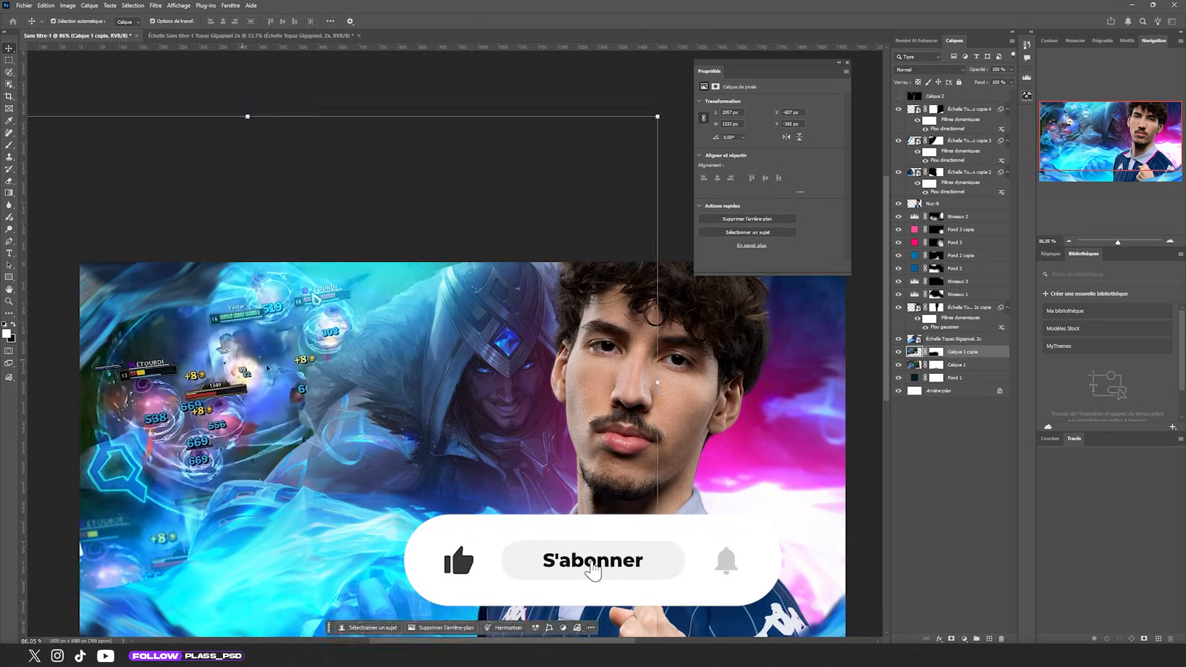
pyautogui.scroll(-5, 430, 262)
pyautogui.moveTo(469, 324); pyautogui.dragTo(452, 327)
pyautogui.moveTo(301, 344); pyautogui.dragTo(310, 345)
pyautogui.moveTo(465, 326); pyautogui.dragTo(459, 326)
pyautogui.scroll(3, 230, 426)
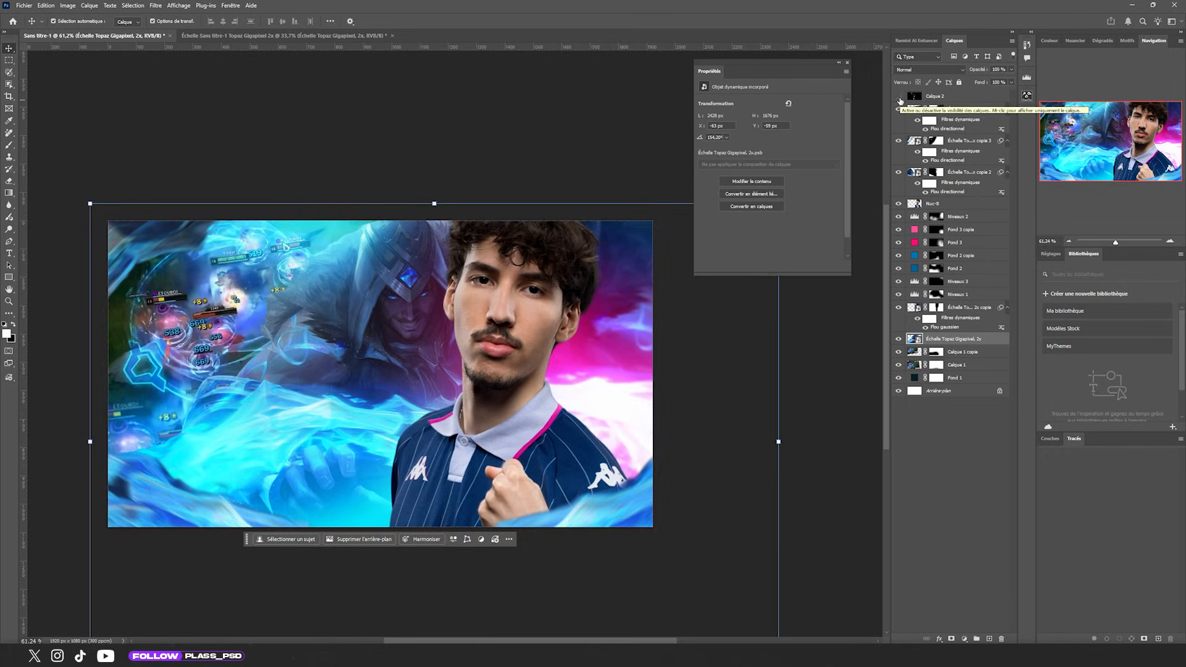
# Show the lightning layer Calque 2, shrink it to about 945 px square and move it over the player.
pyautogui.click(898, 96)
pyautogui.hotkey('ctrl', 't')
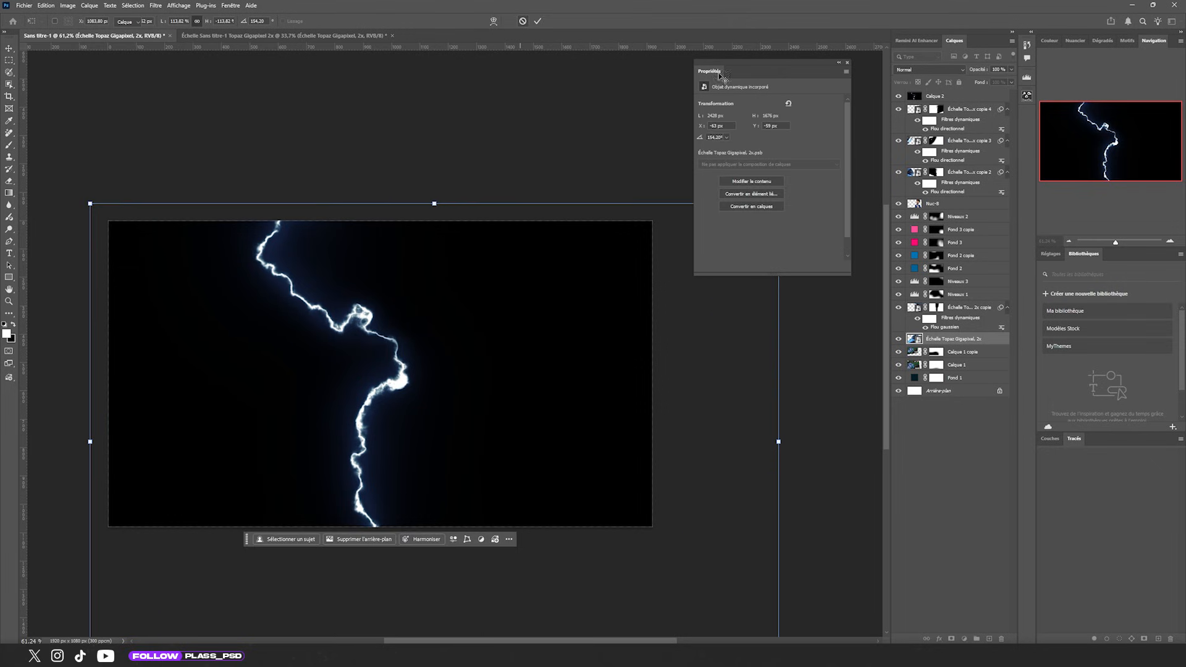
pyautogui.press('Escape')
pyautogui.click(465, 232)
pyautogui.moveTo(679, 355)
pyautogui.mouseDown()
pyautogui.moveTo(272, 355)
pyautogui.moveTo(666, 345)
pyautogui.mouseUp()
pyautogui.click(530, 21)
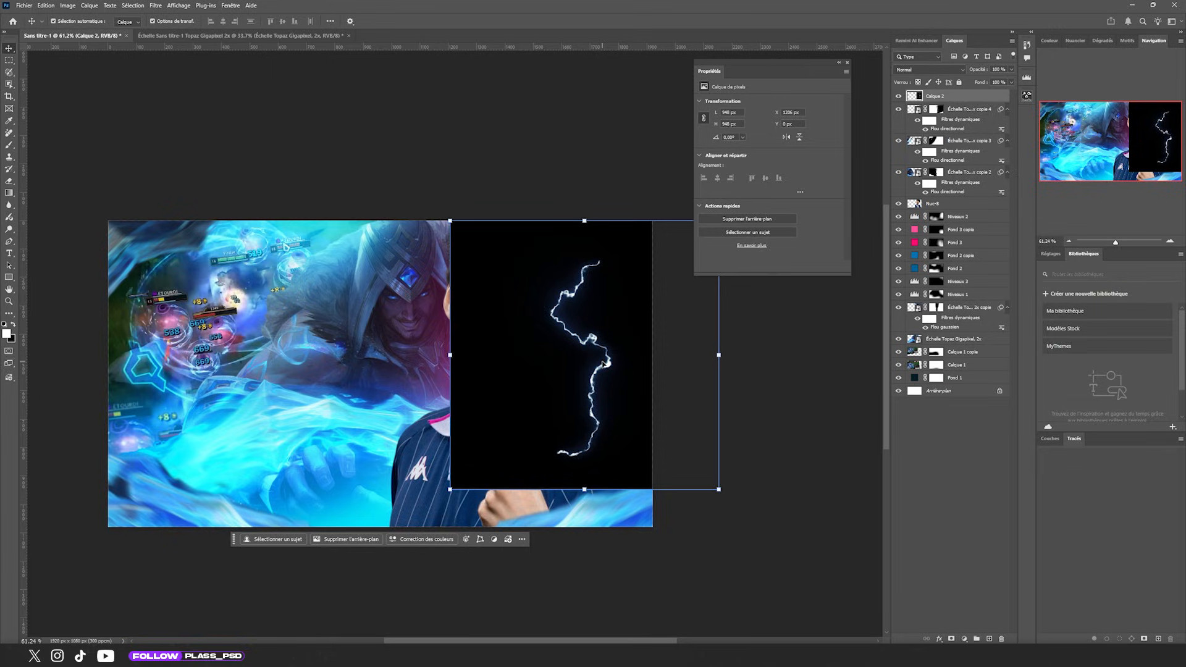
pyautogui.moveTo(603, 364); pyautogui.dragTo(550, 363)
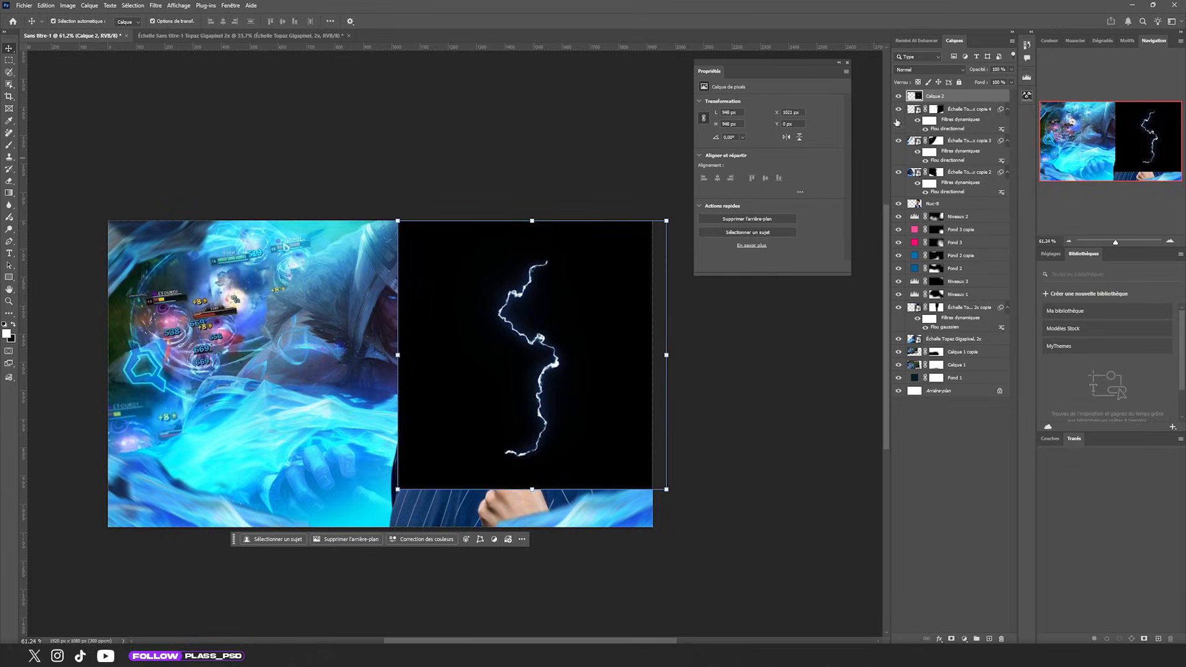
# Set the lightning layer's blend mode to Superposition and resize it to 1070 px over the pink background.
pyautogui.click(901, 70)
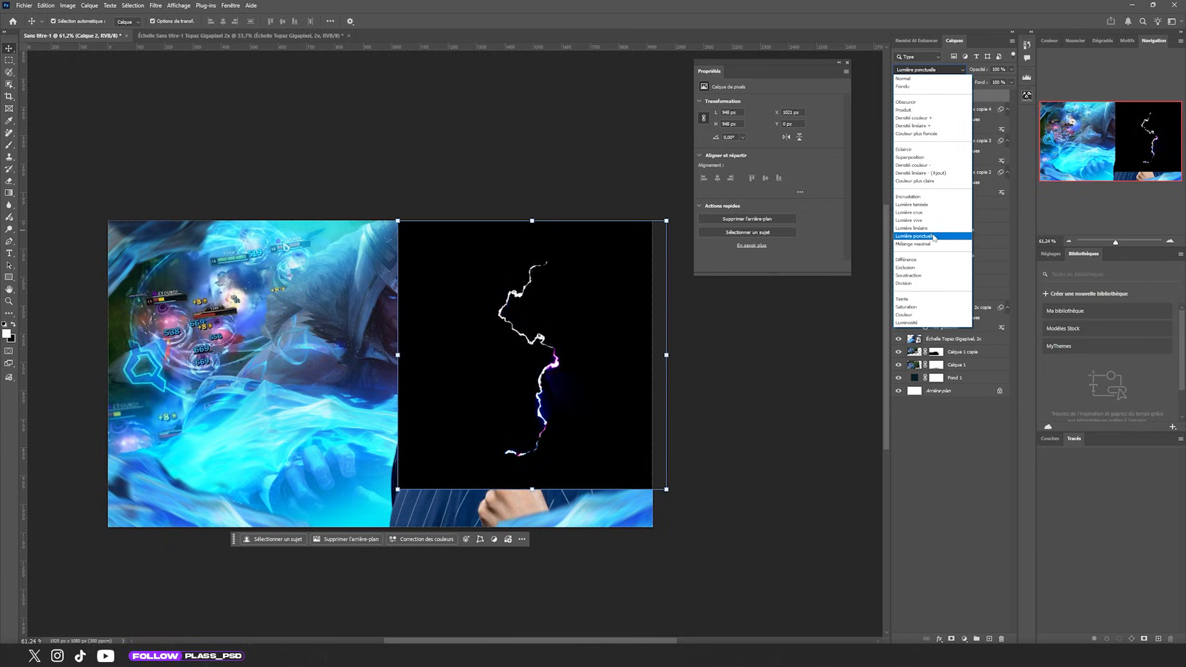
pyautogui.click(910, 156)
pyautogui.hotkey('ctrl', 't')
pyautogui.press('Return')
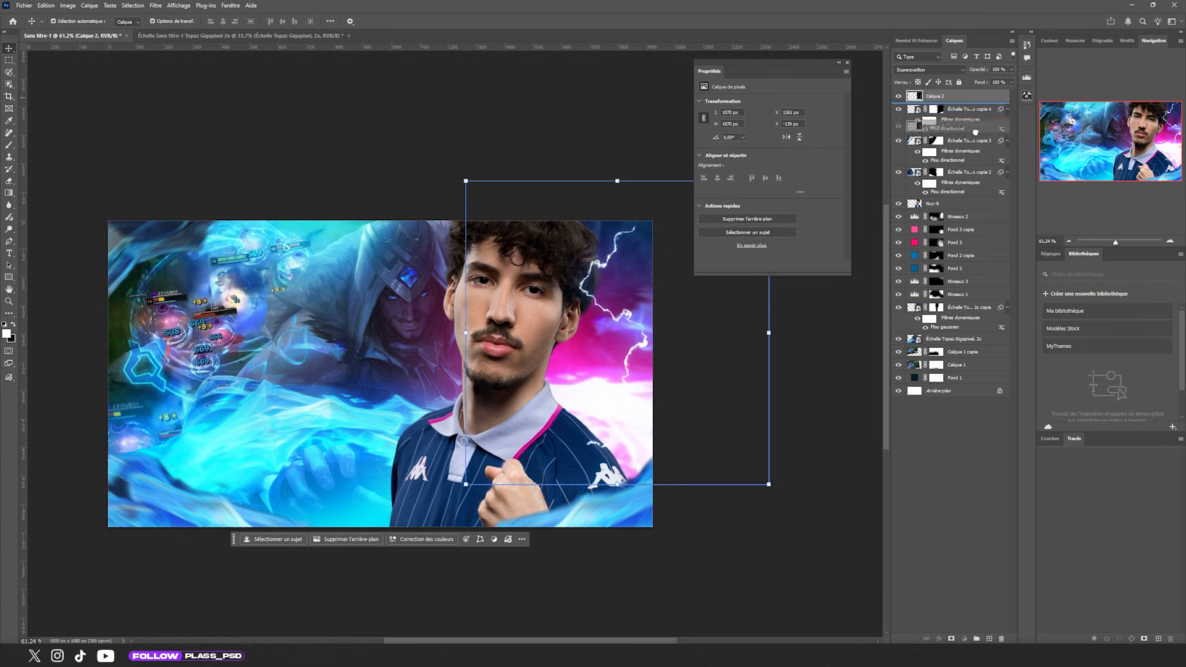
# Move the lightning layer beneath Niveaux 2 and transform it to fit behind the player's shoulder.
pyautogui.moveTo(967, 216); pyautogui.dragTo(975, 217)
pyautogui.hotkey('ctrl', 't')
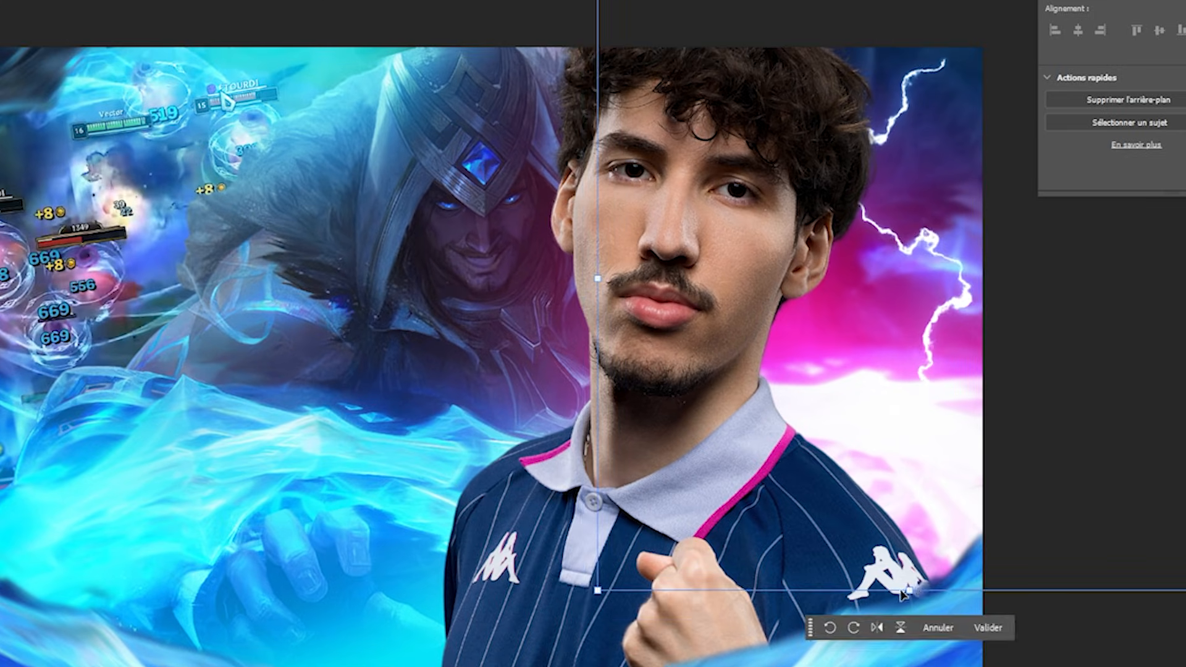
pyautogui.moveTo(710, 498); pyautogui.dragTo(668, 515)
pyautogui.moveTo(627, 359); pyautogui.dragTo(627, 409)
pyautogui.press('Return')
# Add lightning copies, one beside the first bolt on the pink background and one rotated across the blue waves.
pyautogui.moveTo(934, 383); pyautogui.dragTo(1069, 302)
pyautogui.hotkey('ctrl', 't')
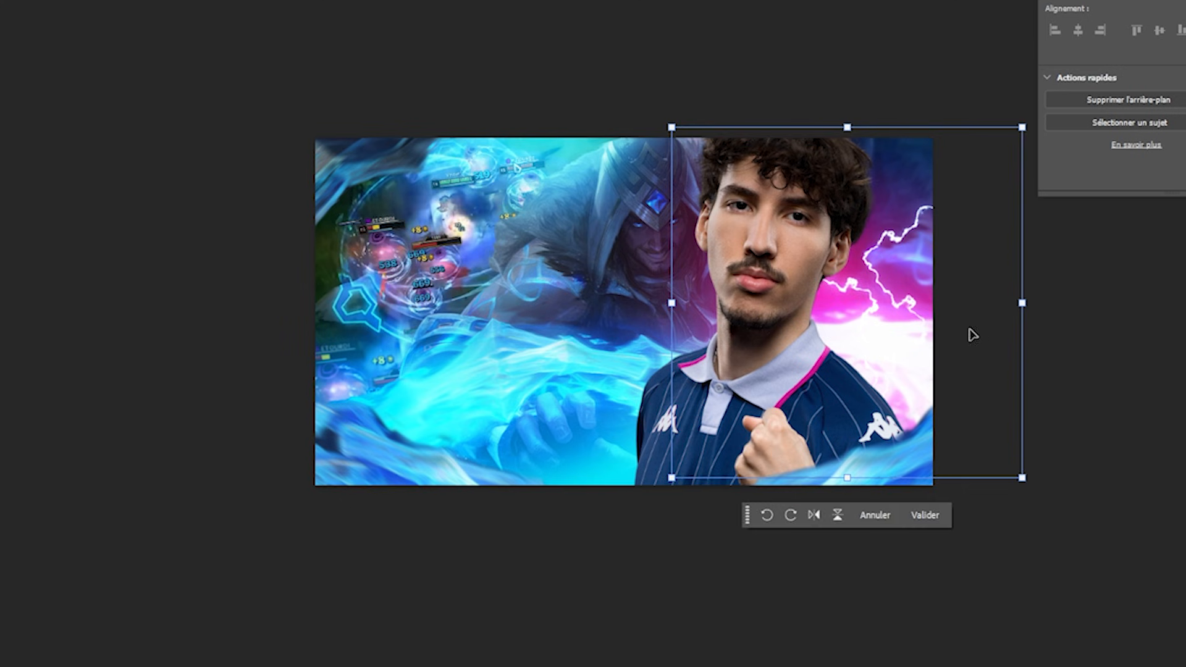
pyautogui.moveTo(972, 334); pyautogui.dragTo(555, 451)
pyautogui.scroll(5, 555, 451)
pyautogui.moveTo(536, 627); pyautogui.dragTo(533, 540)
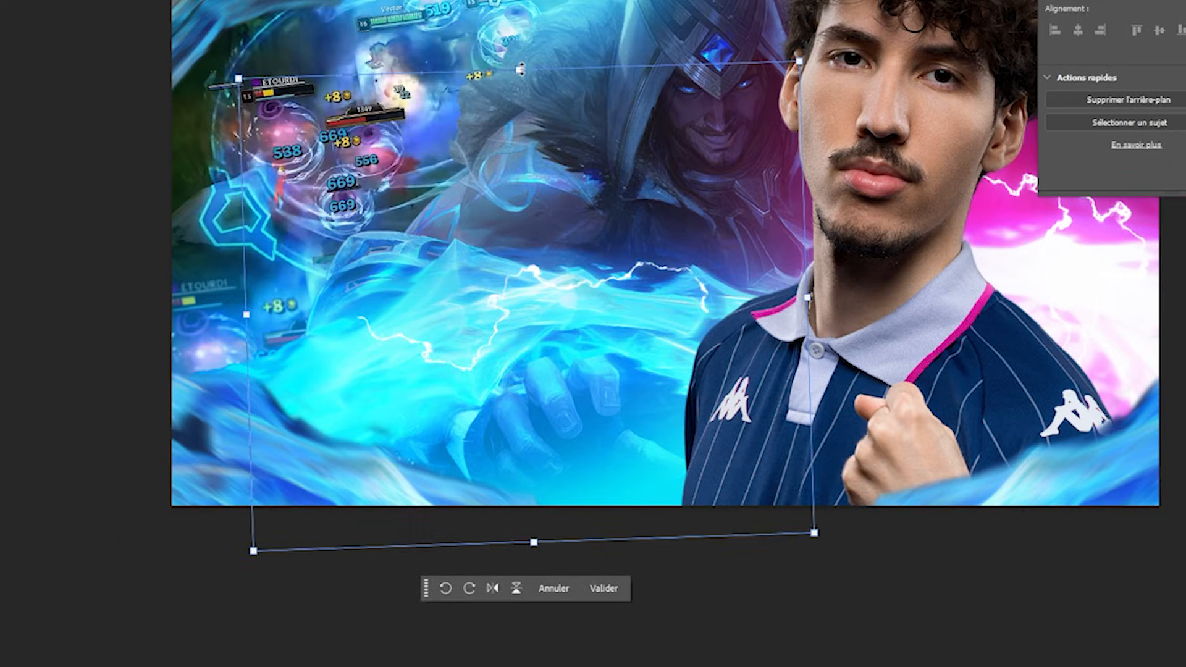
pyautogui.moveTo(254, 550); pyautogui.dragTo(209, 593)
pyautogui.press('Return')
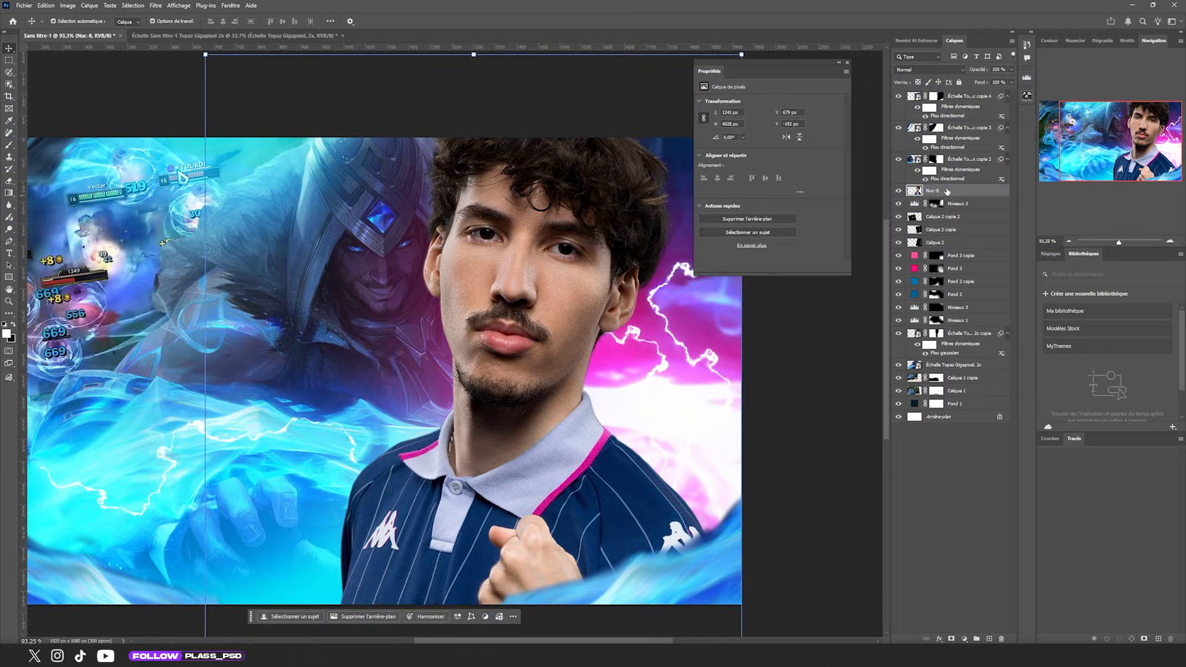
# Convert the player cutout to a smart object, duplicate it and clip the copy to the original.
pyautogui.rightClick(947, 191)
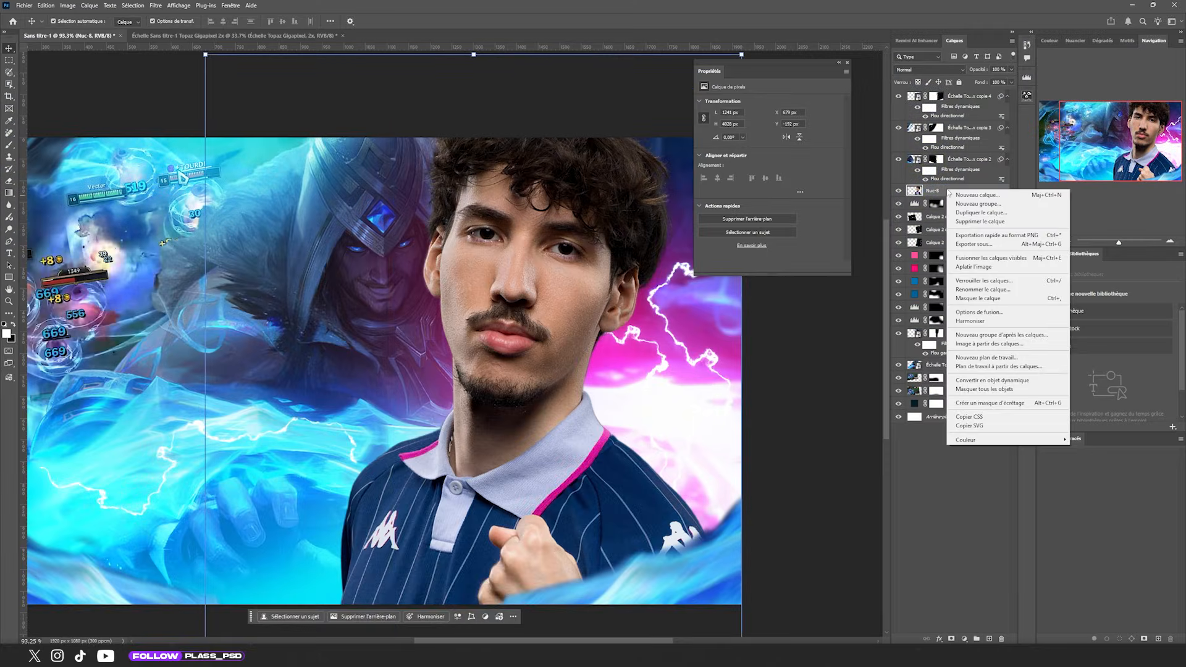
pyautogui.click(1015, 381)
pyautogui.scroll(3, 530, 275)
pyautogui.scroll(-2, 530, 275)
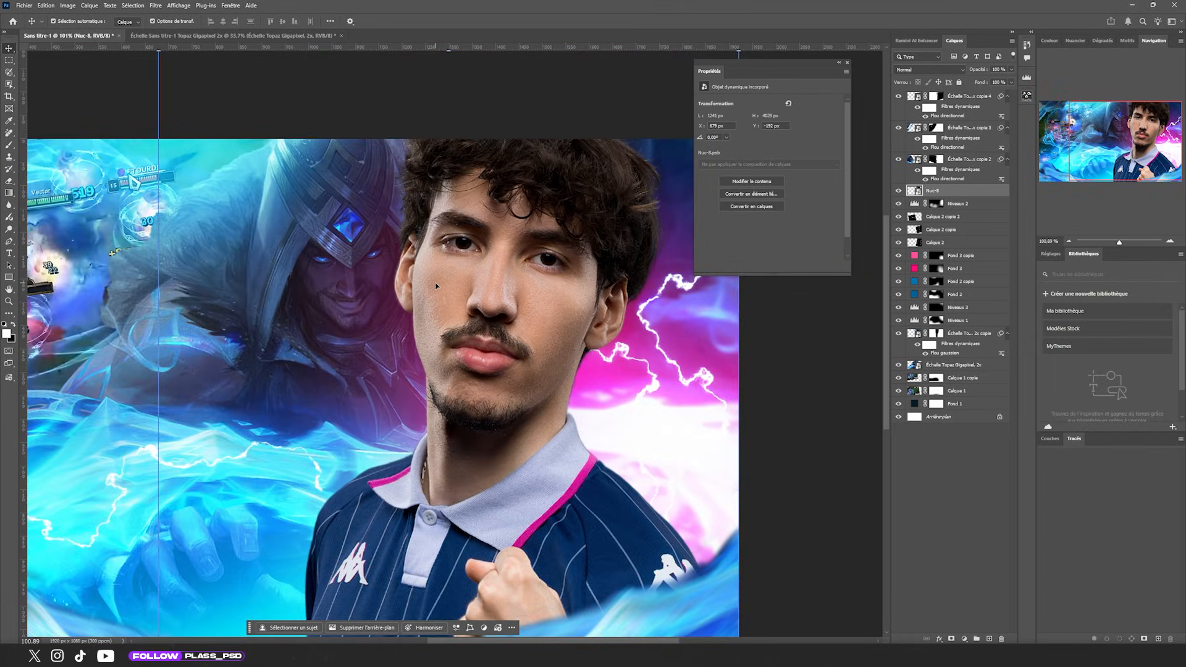
pyautogui.hotkey('ctrl', 'j')
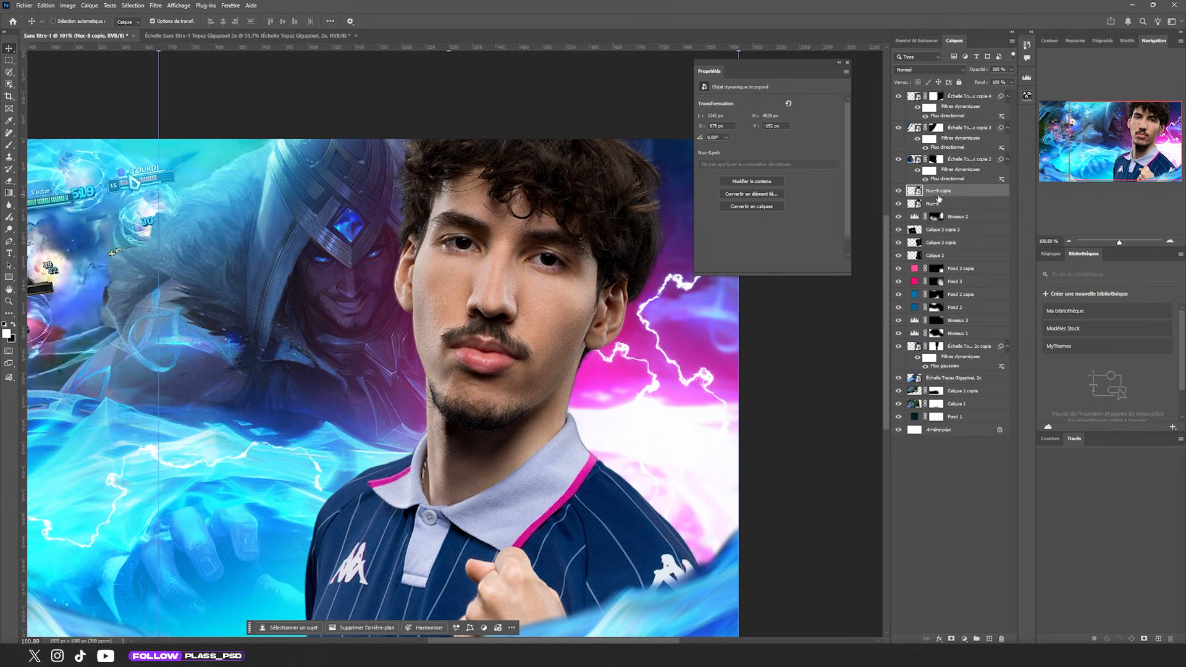
pyautogui.keyDown('alt'); pyautogui.click(939, 197); pyautogui.keyUp('alt')
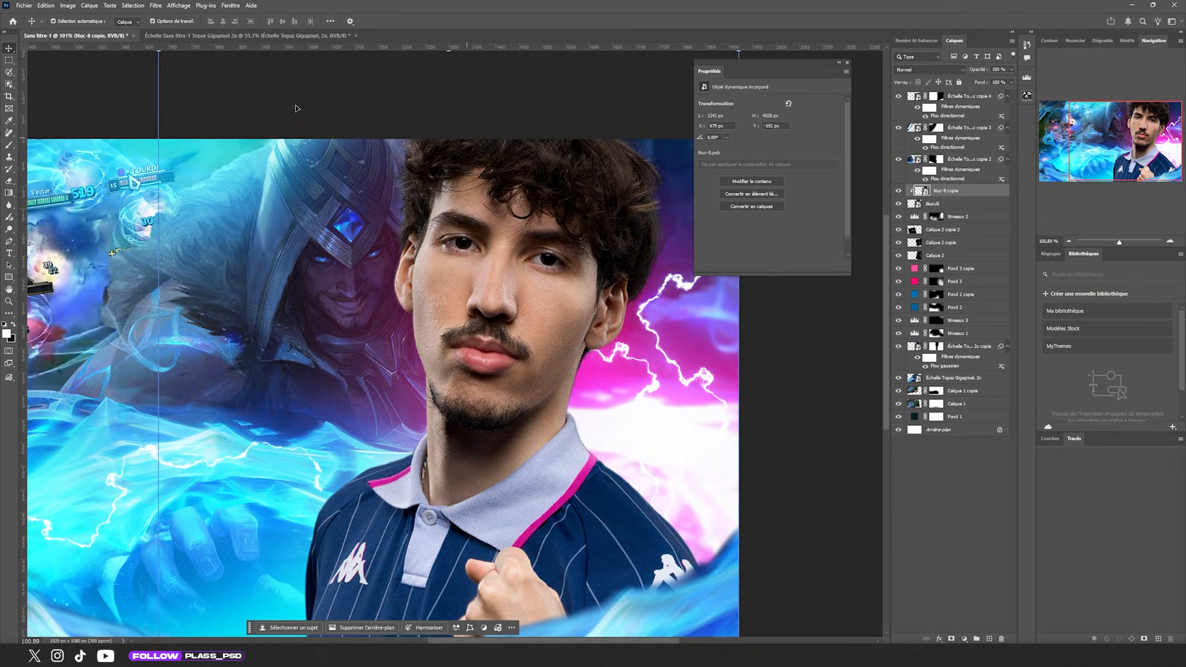
# Open the Camera Raw filter on the player copy and set noise reduction to 80 with detail 68.
pyautogui.click(155, 6)
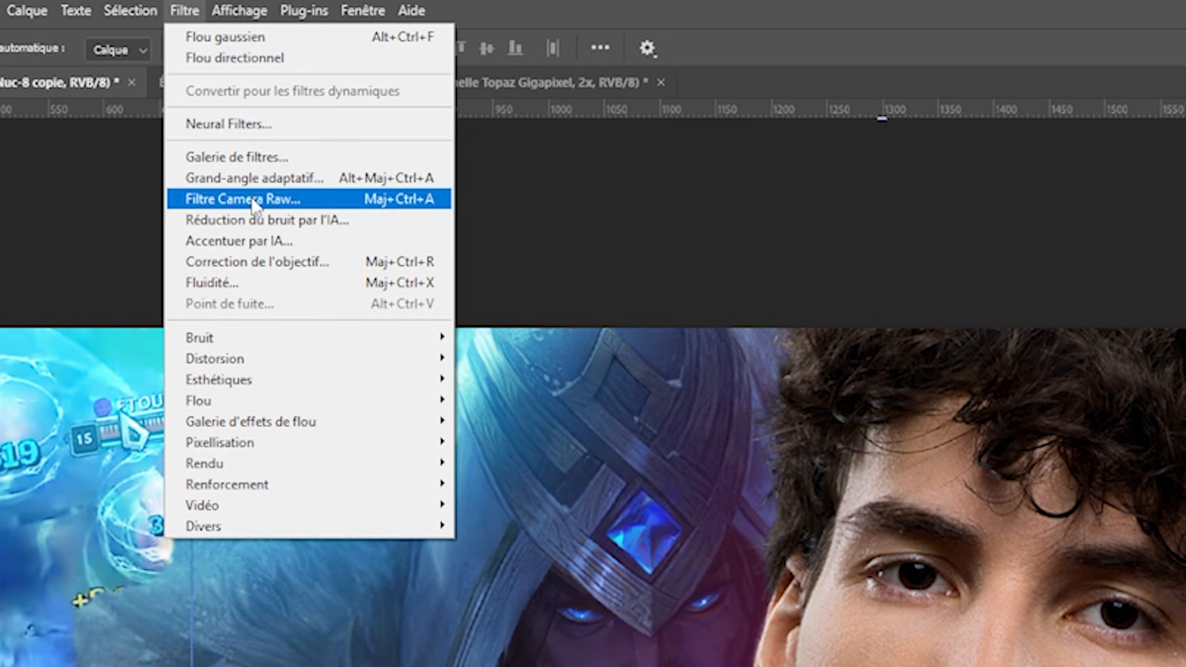
pyautogui.click(253, 200)
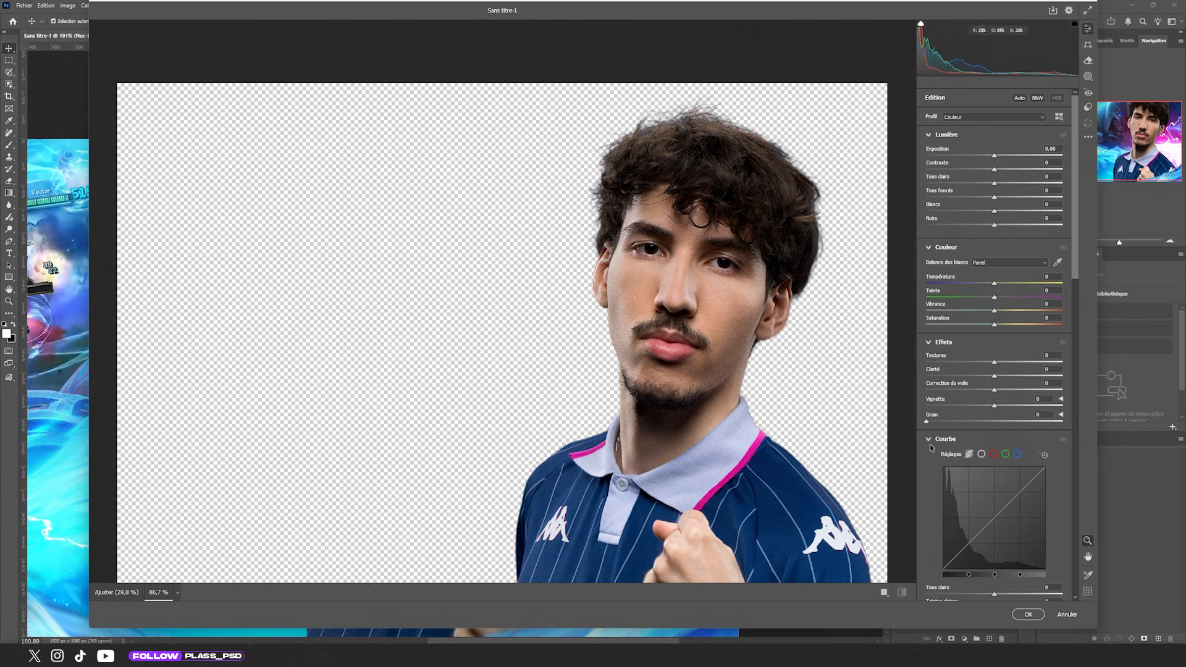
pyautogui.scroll(-10, 994, 364)
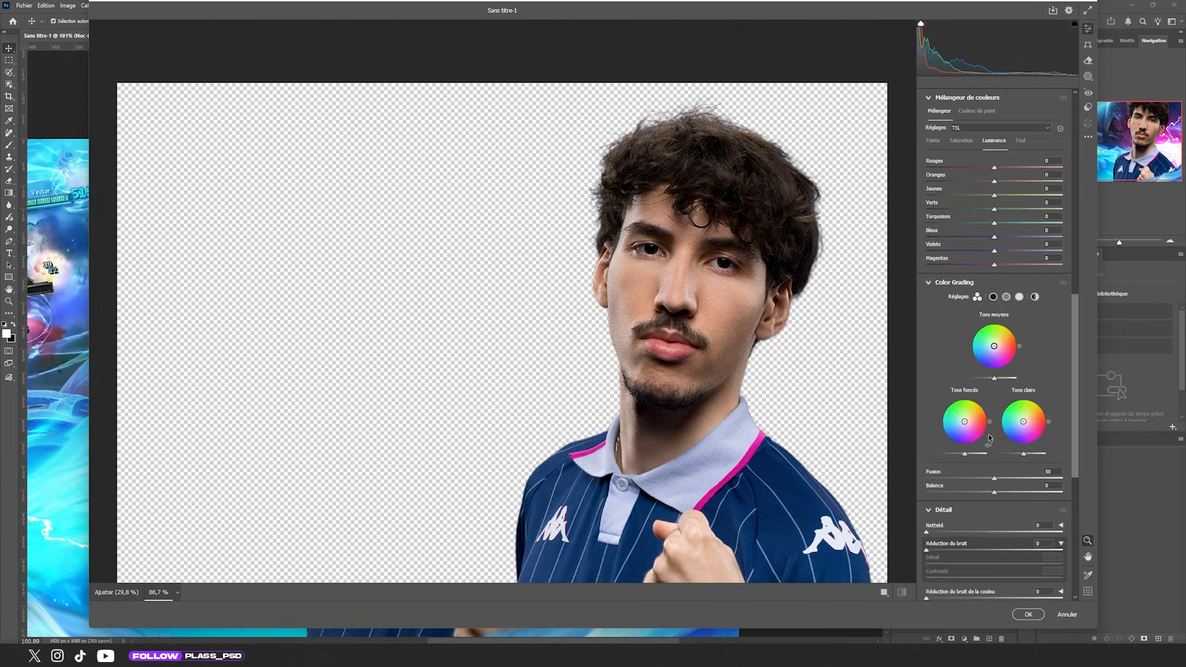
pyautogui.moveTo(934, 383); pyautogui.dragTo(1001, 383)
pyautogui.moveTo(994, 397); pyautogui.dragTo(1021, 400)
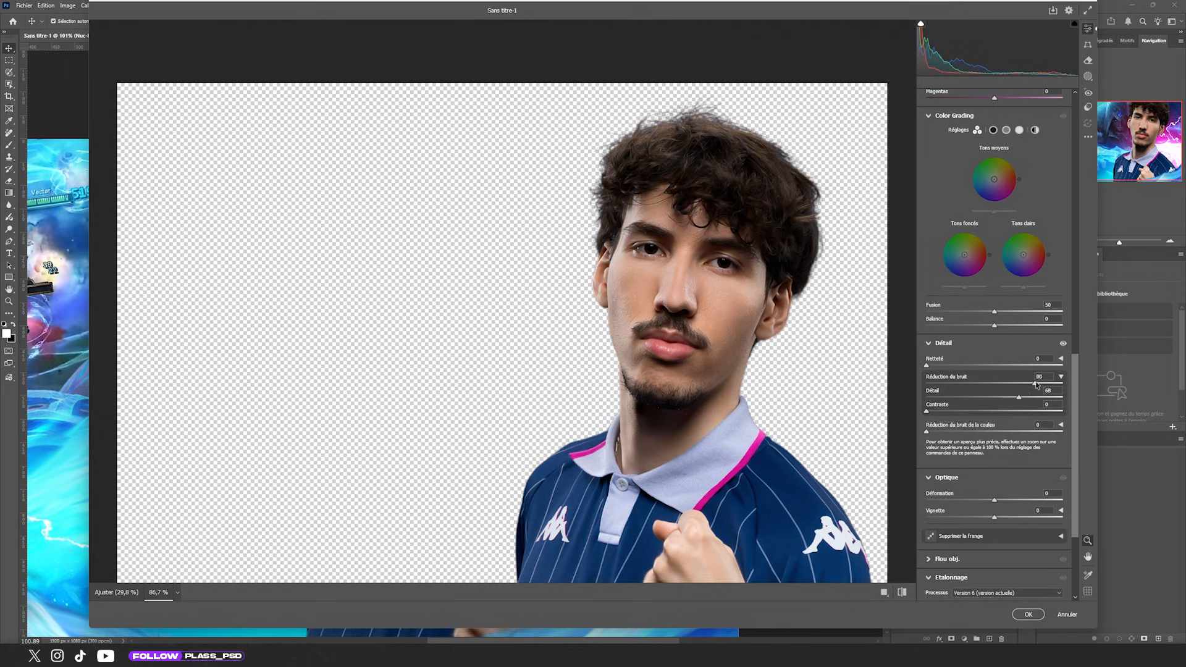
# Lower the Textures effect to soften the player's skin and apply the Camera Raw filter.
pyautogui.scroll(10, 1031, 385)
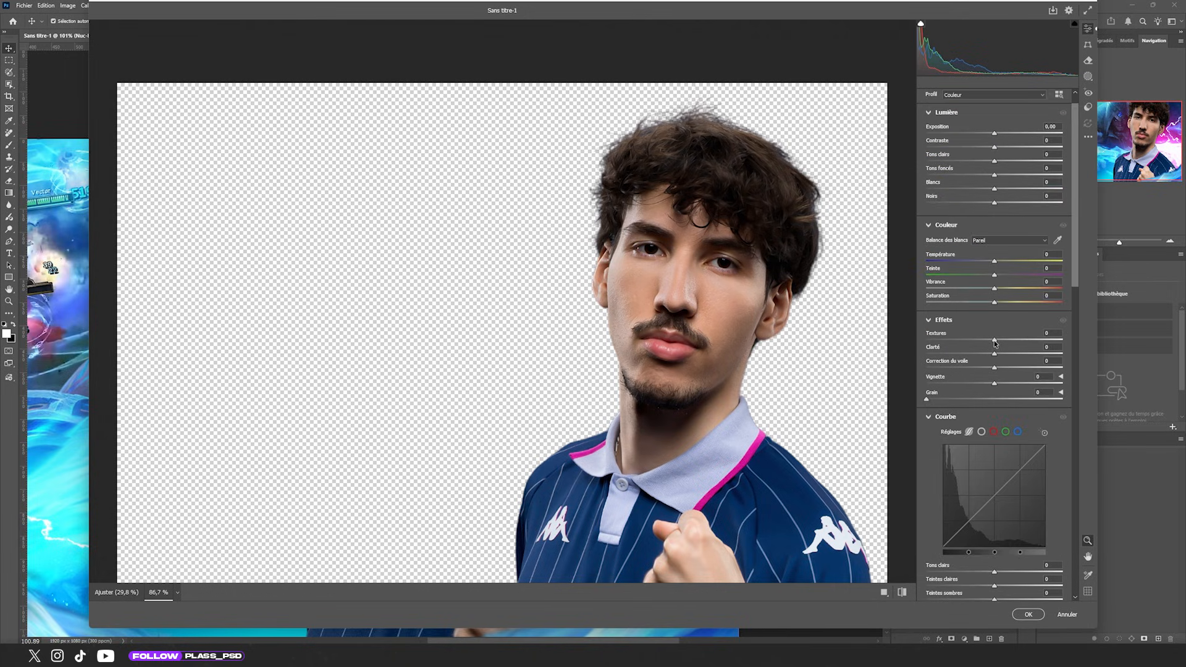
pyautogui.moveTo(994, 341)
pyautogui.mouseDown()
pyautogui.moveTo(962, 341)
pyautogui.moveTo(1002, 356)
pyautogui.mouseUp()
pyautogui.moveTo(963, 340); pyautogui.dragTo(973, 340)
pyautogui.click(1028, 614)
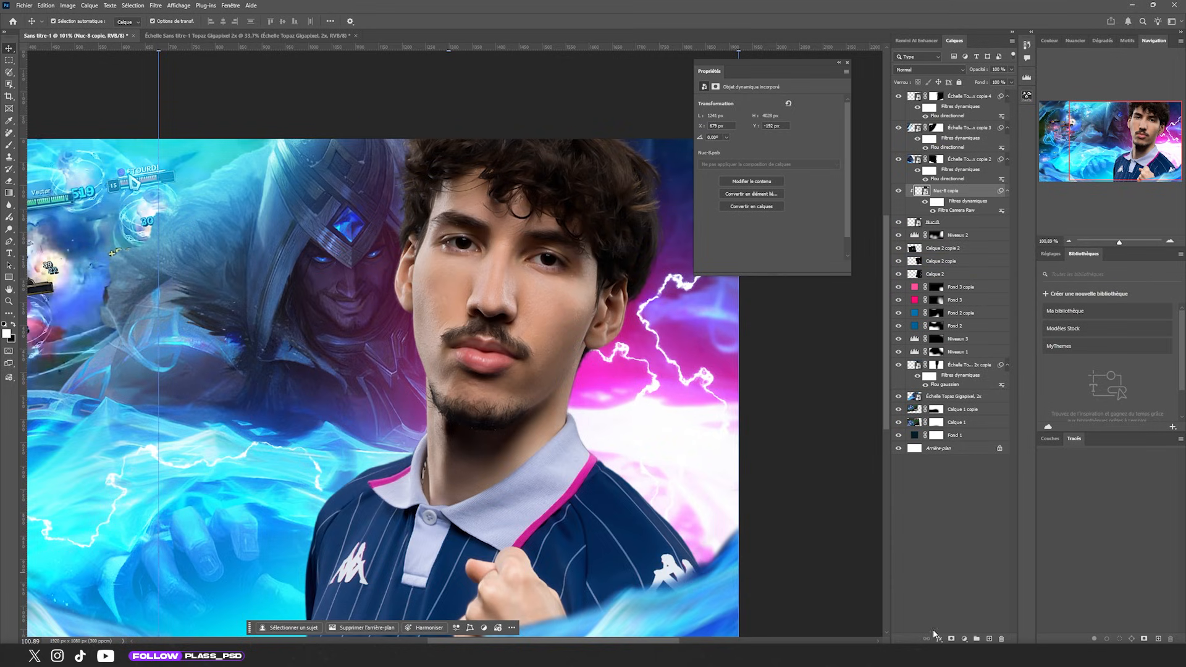
# Add a black mask to the filtered player copy and paint the smoothing back over the face and hand.
pyautogui.keyDown('alt'); pyautogui.click(951, 639); pyautogui.keyUp('alt')
pyautogui.press('b')
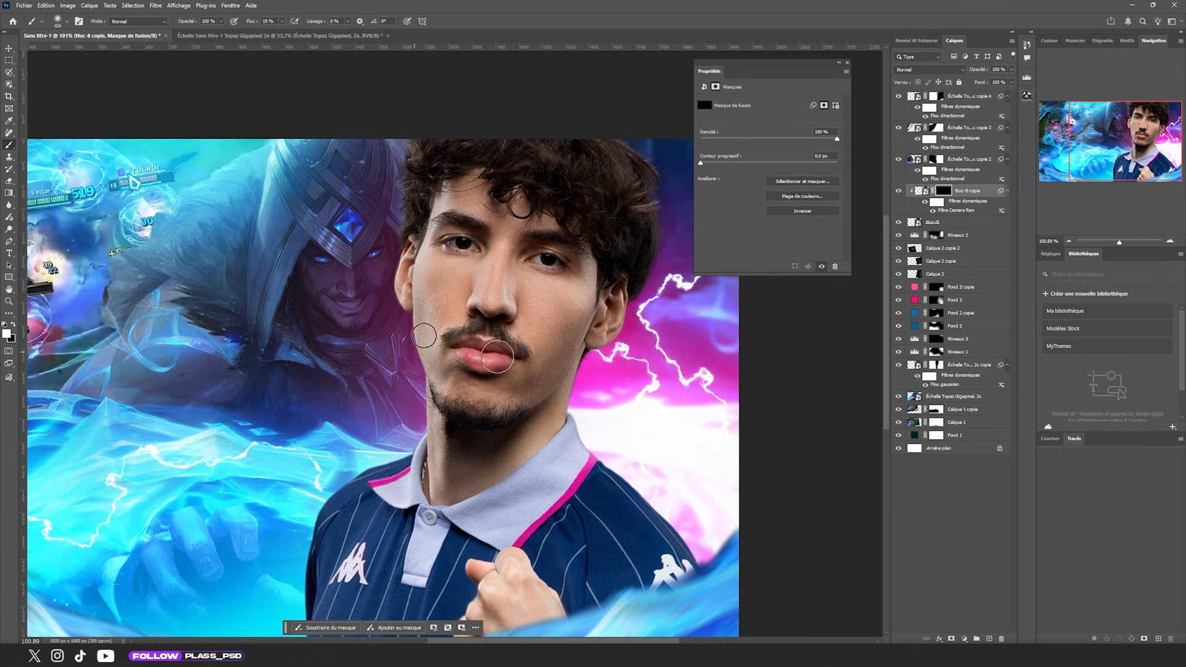
pyautogui.press(']')
pyautogui.moveTo(448, 296)
pyautogui.mouseDown()
pyautogui.moveTo(447, 280)
pyautogui.moveTo(422, 337)
pyautogui.mouseUp()
pyautogui.moveTo(551, 361)
pyautogui.mouseDown()
pyautogui.moveTo(579, 302)
pyautogui.moveTo(485, 272)
pyautogui.moveTo(423, 331)
pyautogui.moveTo(491, 586)
pyautogui.moveTo(532, 618)
pyautogui.mouseUp()
pyautogui.scroll(-1, 532, 338)
pyautogui.scroll(-3, 532, 338)
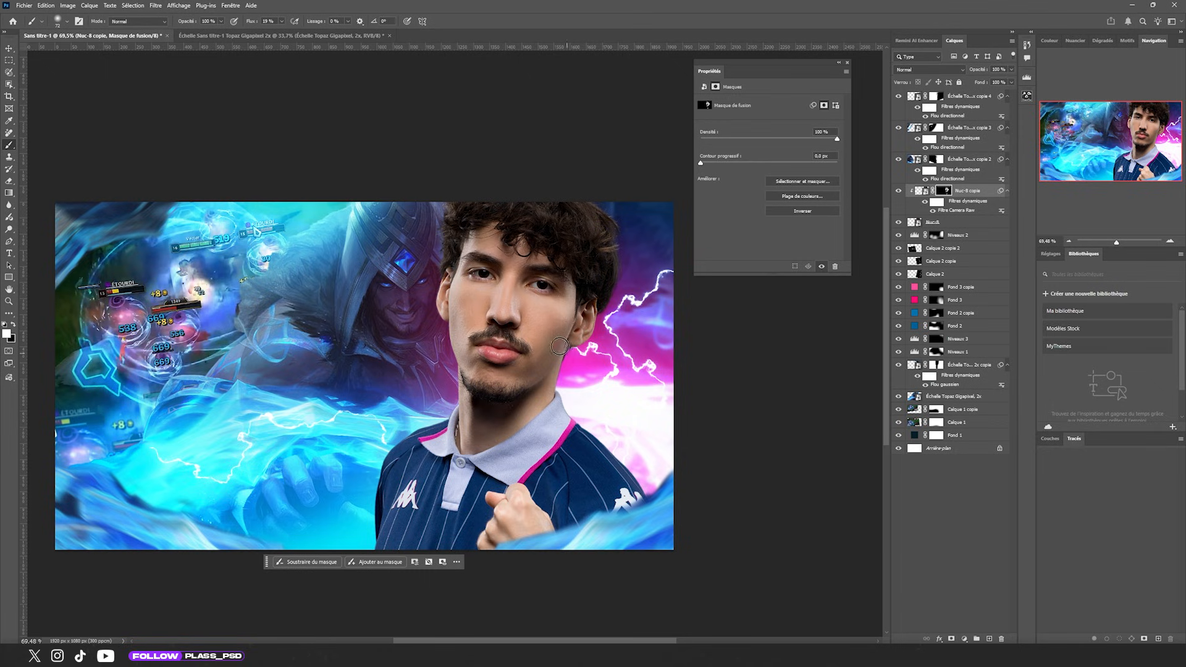
# Add a Hue/Saturation adjustment clipped to the player copy, colorized with saturation 0 and lightness +34.
pyautogui.scroll(5, 562, 347)
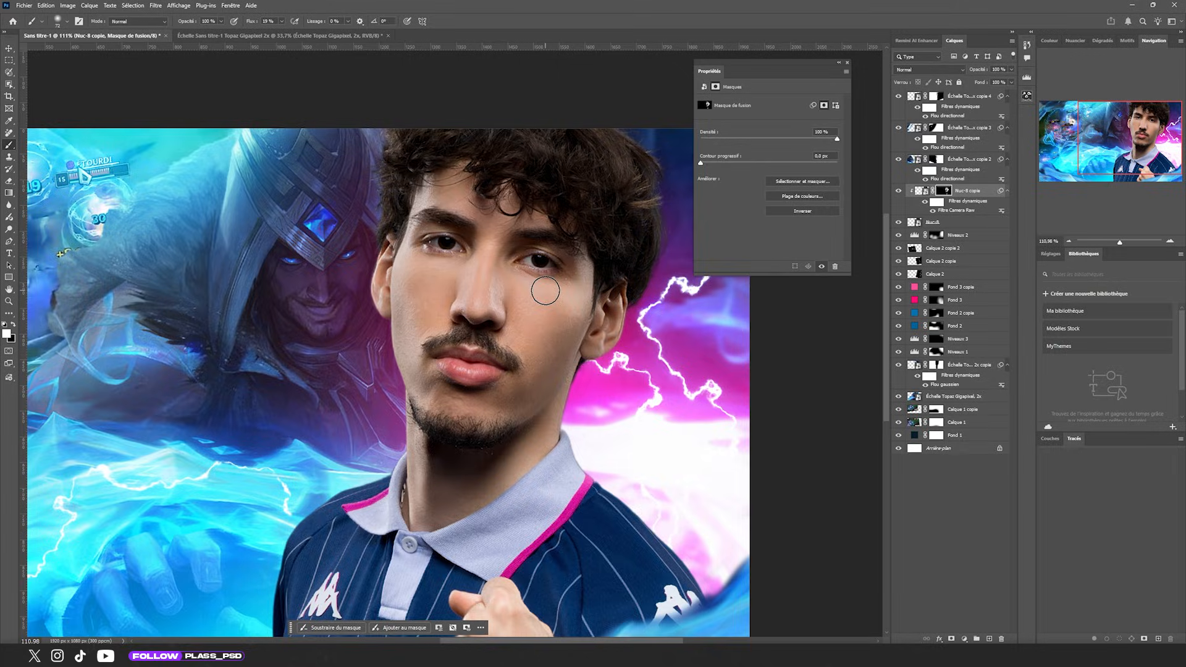
pyautogui.scroll(-6, 615, 346)
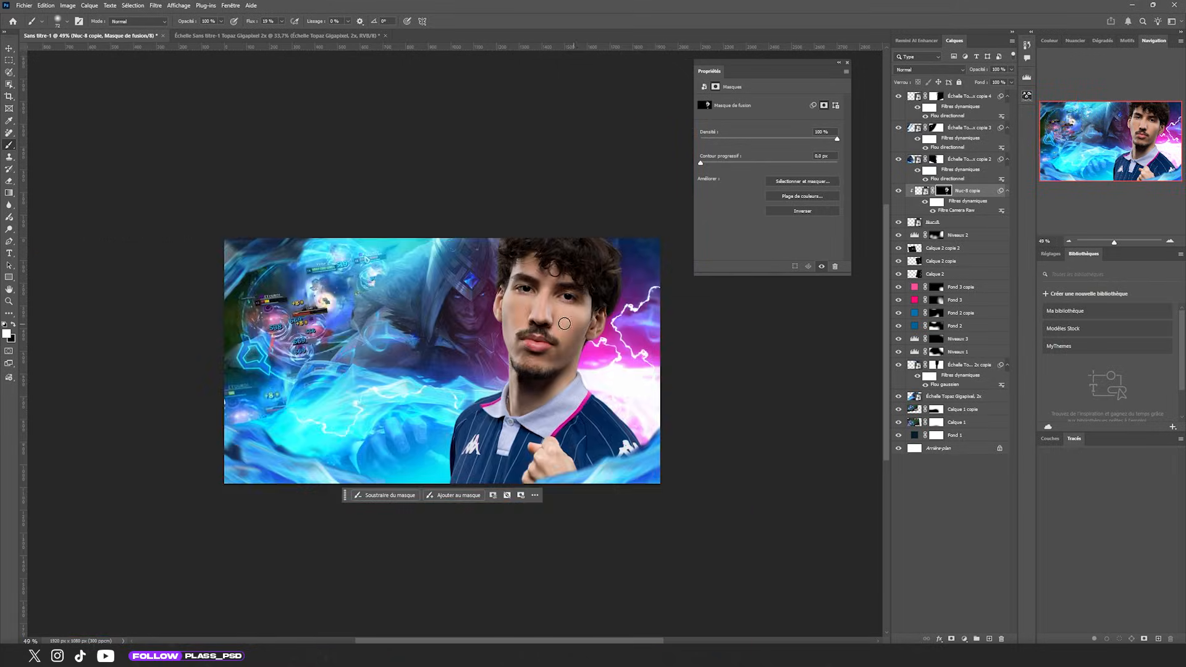
pyautogui.scroll(-6, 564, 323)
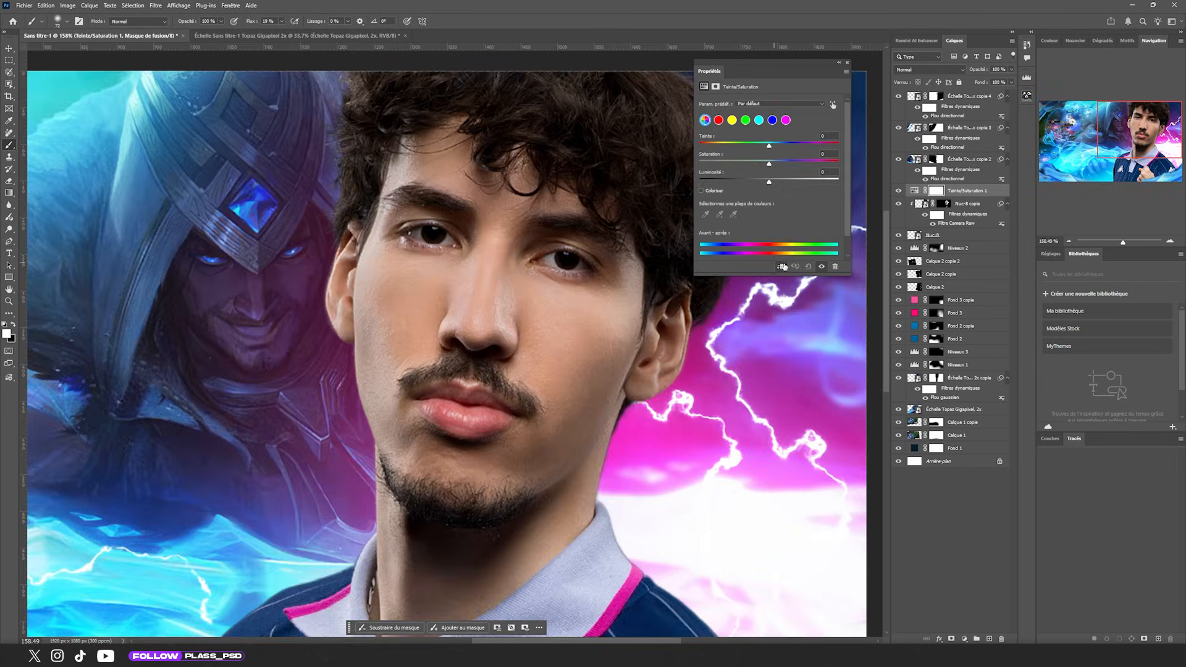
pyautogui.click(782, 266)
pyautogui.click(701, 190)
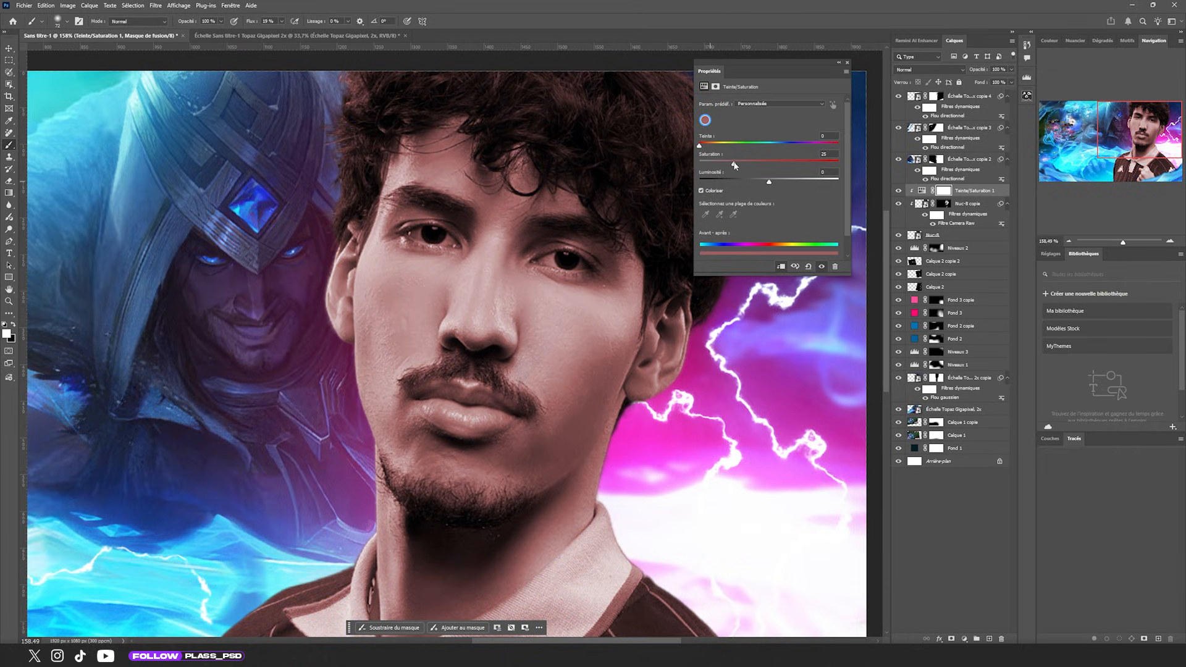
pyautogui.moveTo(733, 164); pyautogui.dragTo(685, 159)
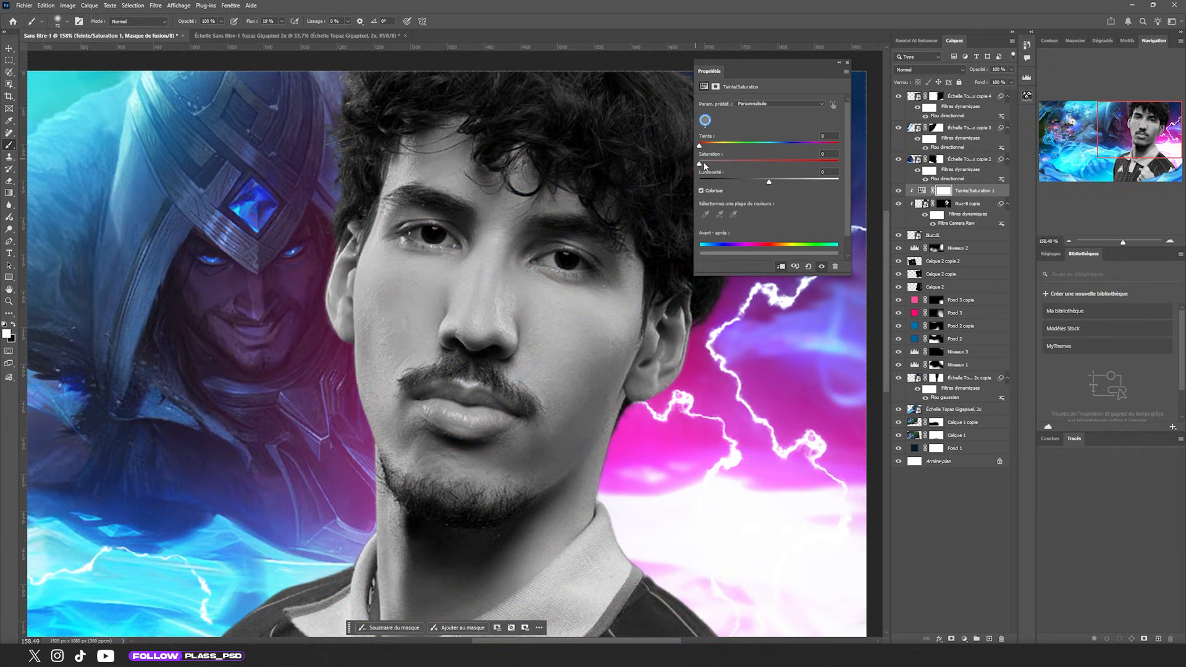
pyautogui.moveTo(795, 179); pyautogui.dragTo(793, 181)
# Invert the Hue/Saturation mask to black and paint the whitening over the whites of the player's eyes.
pyautogui.click(941, 191)
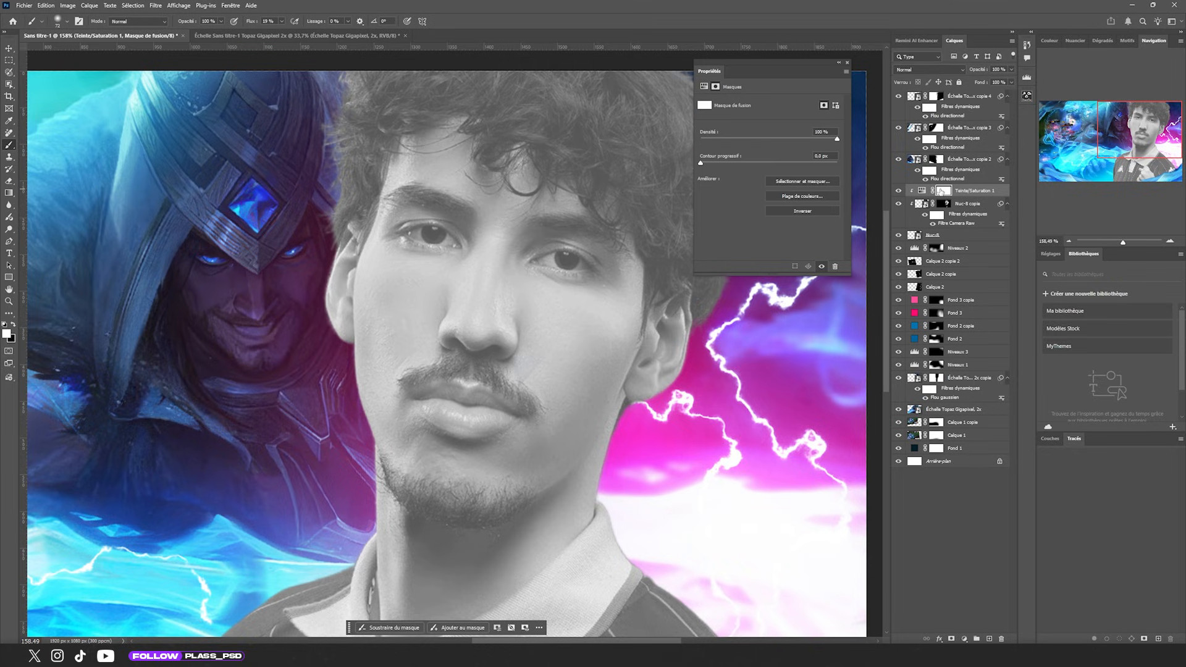
pyautogui.hotkey('ctrl', 'i')
pyautogui.scroll(10, 598, 227)
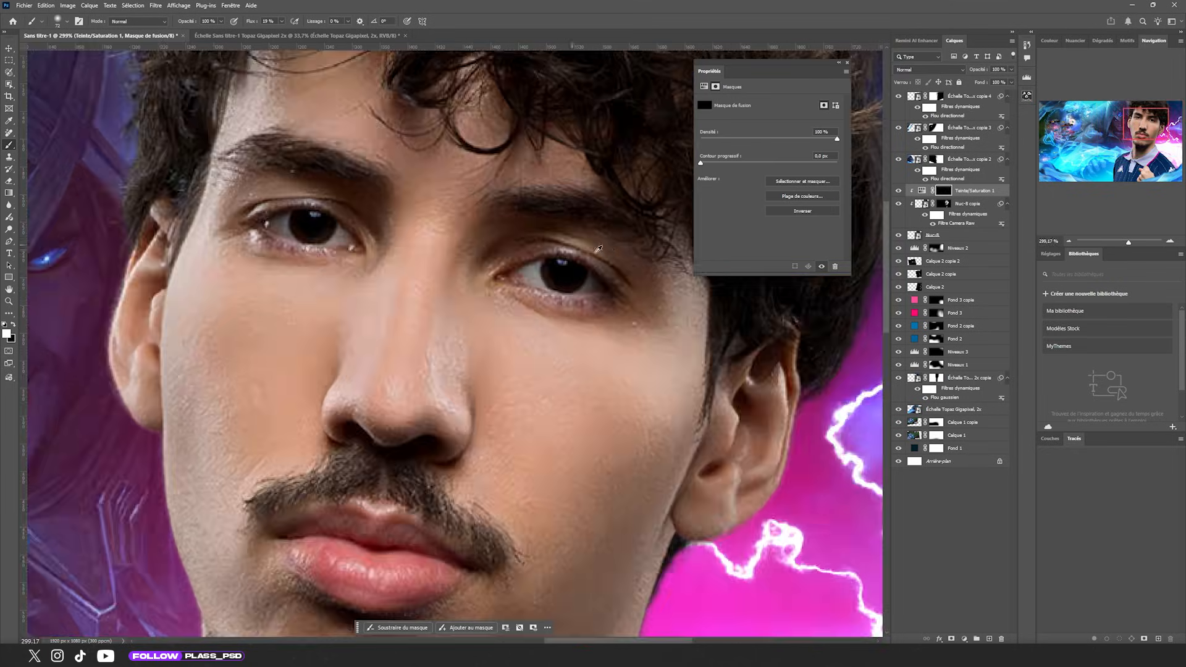
pyautogui.moveTo(233, 342); pyautogui.dragTo(314, 309)
pyautogui.moveTo(267, 351); pyautogui.dragTo(297, 334)
pyautogui.hotkey('shift', '0')
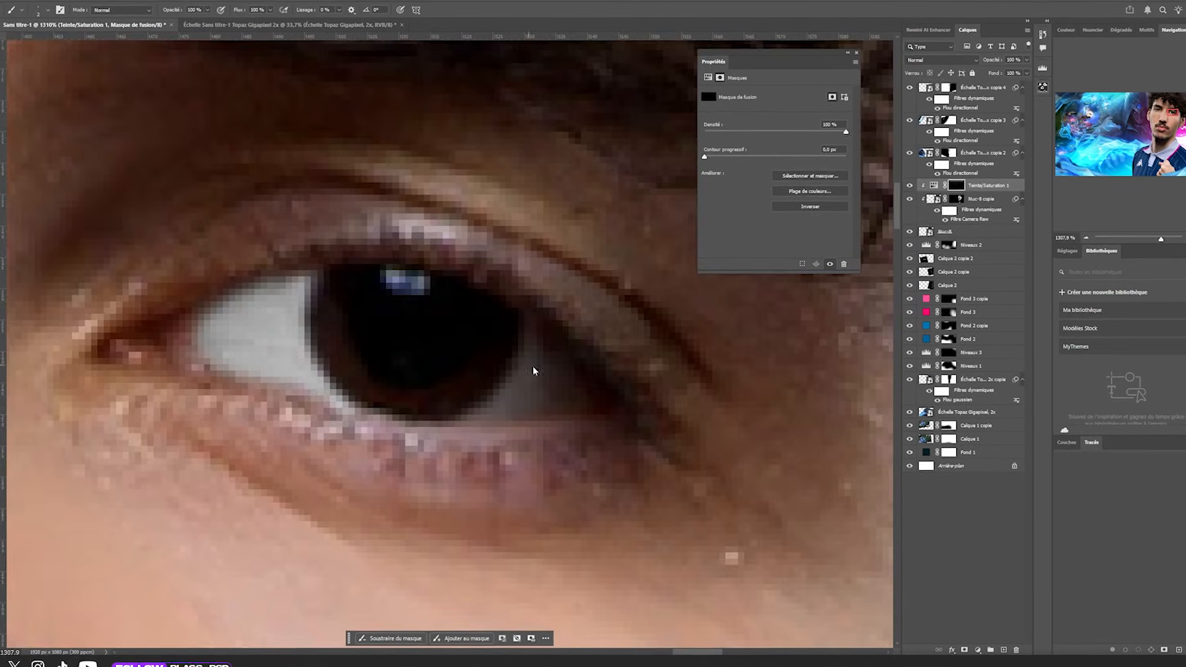
pyautogui.moveTo(533, 370); pyautogui.dragTo(530, 336)
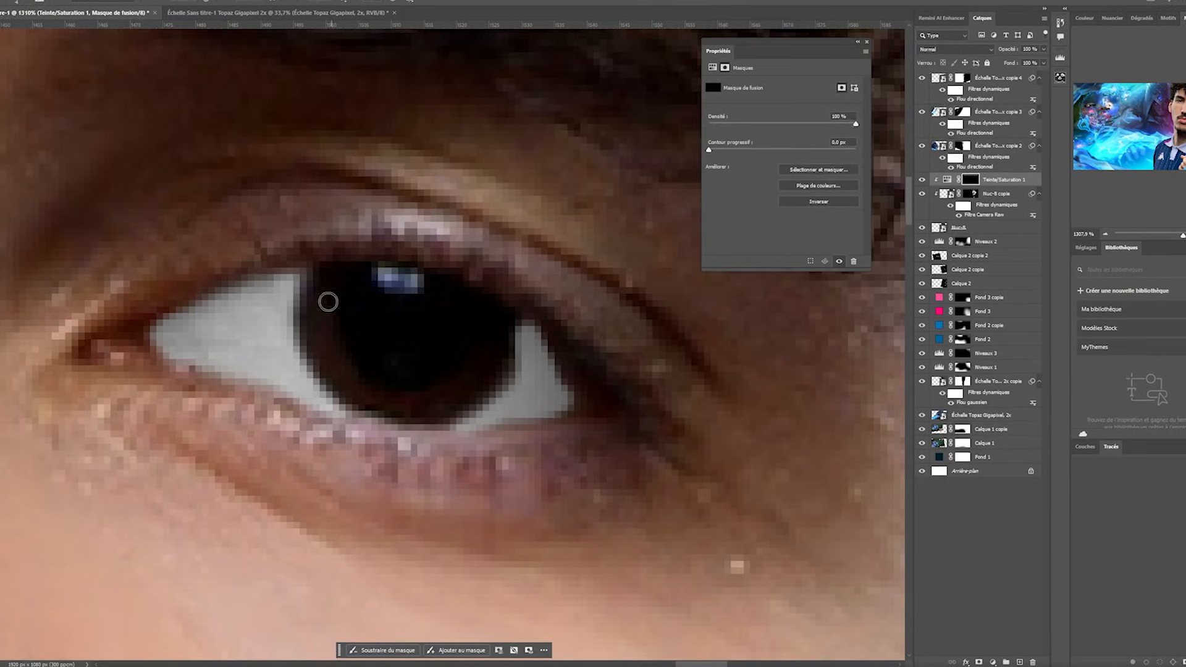
pyautogui.scroll(-10, 533, 372)
pyautogui.scroll(5, 556, 397)
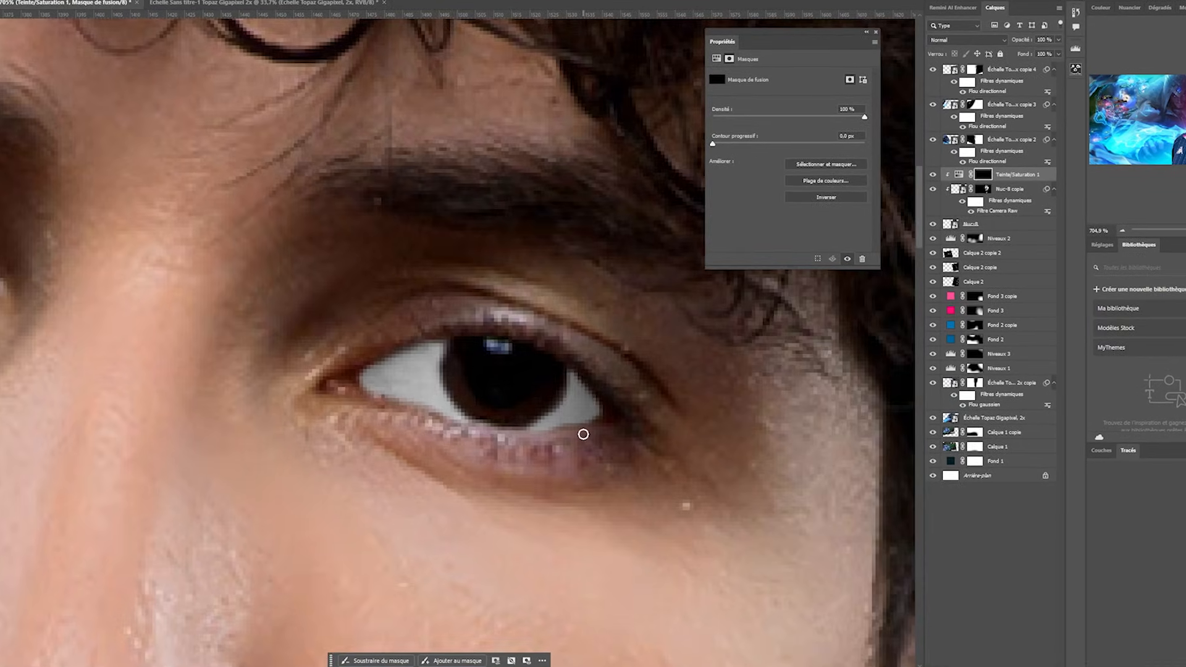
pyautogui.scroll(3, 582, 431)
pyautogui.moveTo(229, 245)
pyautogui.mouseDown()
pyautogui.moveTo(203, 266)
pyautogui.moveTo(238, 295)
pyautogui.mouseUp()
pyautogui.moveTo(365, 297)
pyautogui.mouseDown()
pyautogui.moveTo(347, 323)
pyautogui.moveTo(399, 311)
pyautogui.mouseUp()
pyautogui.scroll(-12, 394, 310)
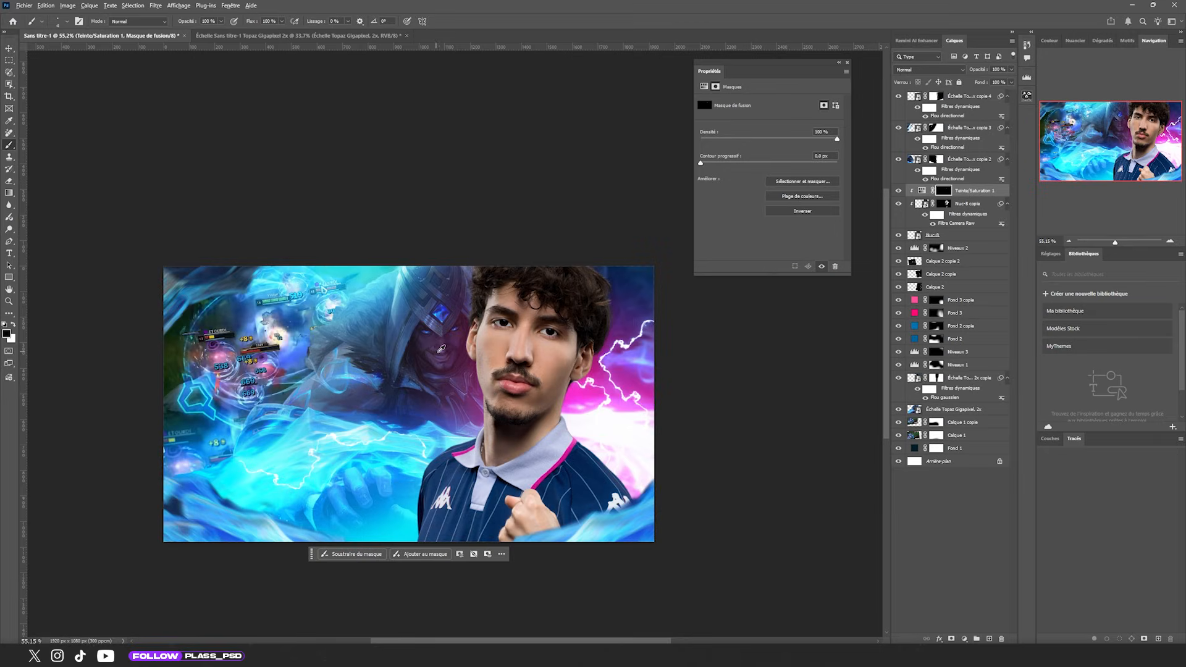
# In the adjustment's blending options, raise the underlying layer's black threshold so the whitening spares the dark tones.
pyautogui.scroll(3, 446, 352)
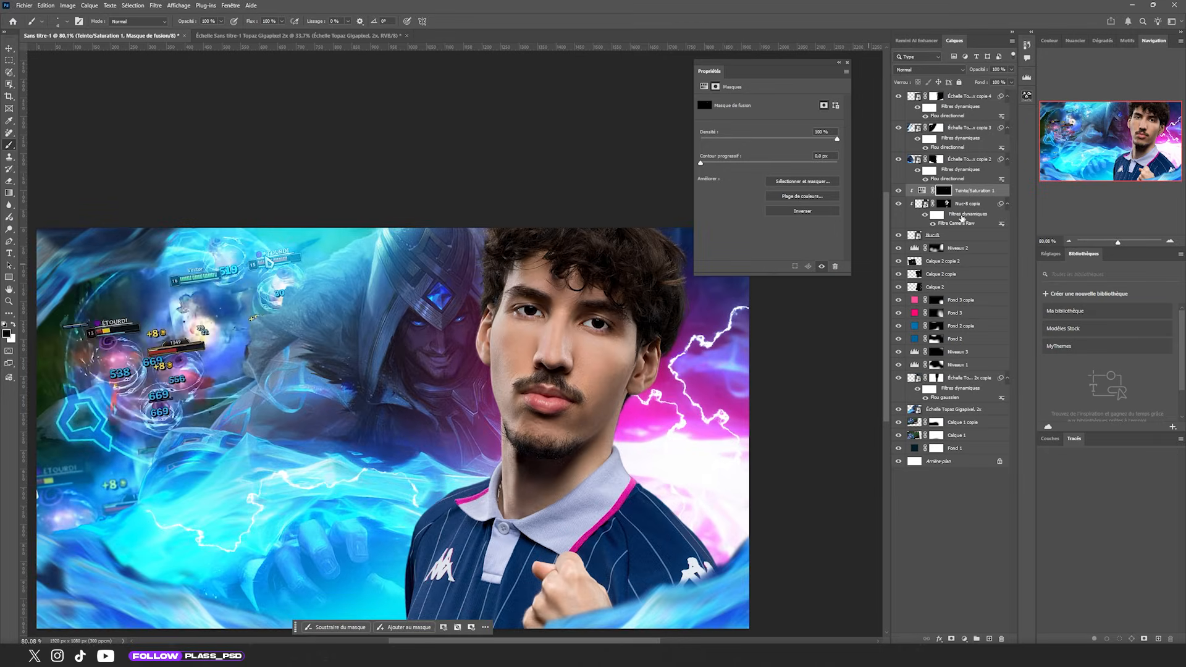
pyautogui.doubleClick(1002, 193)
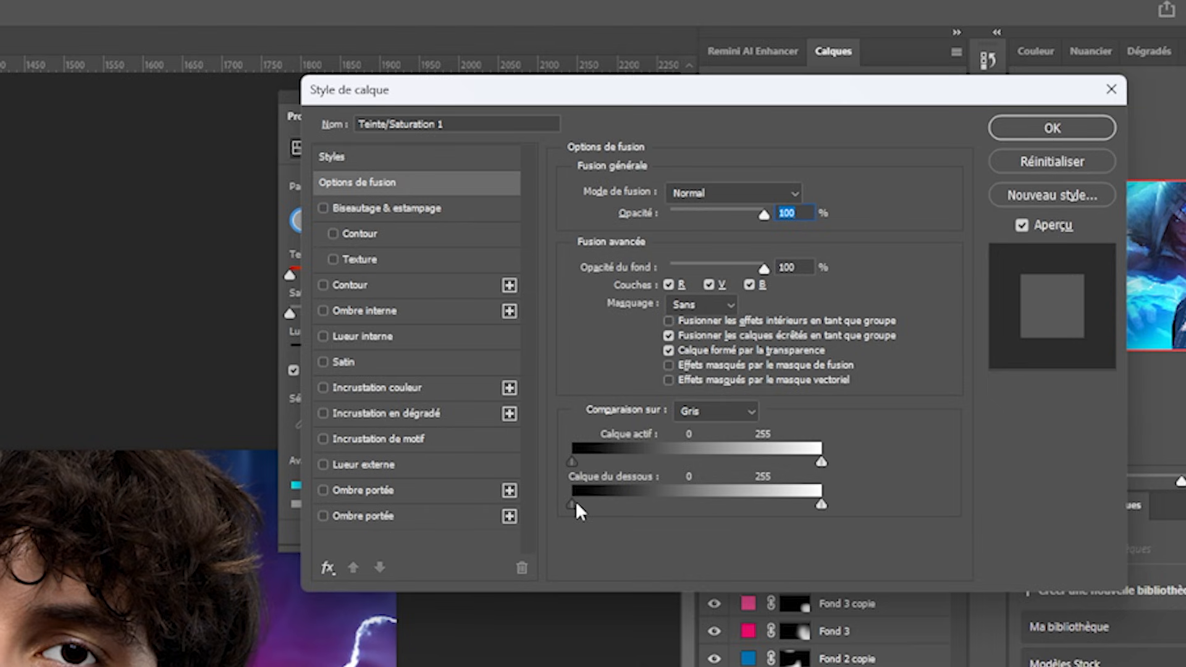
pyautogui.moveTo(574, 502); pyautogui.dragTo(661, 496)
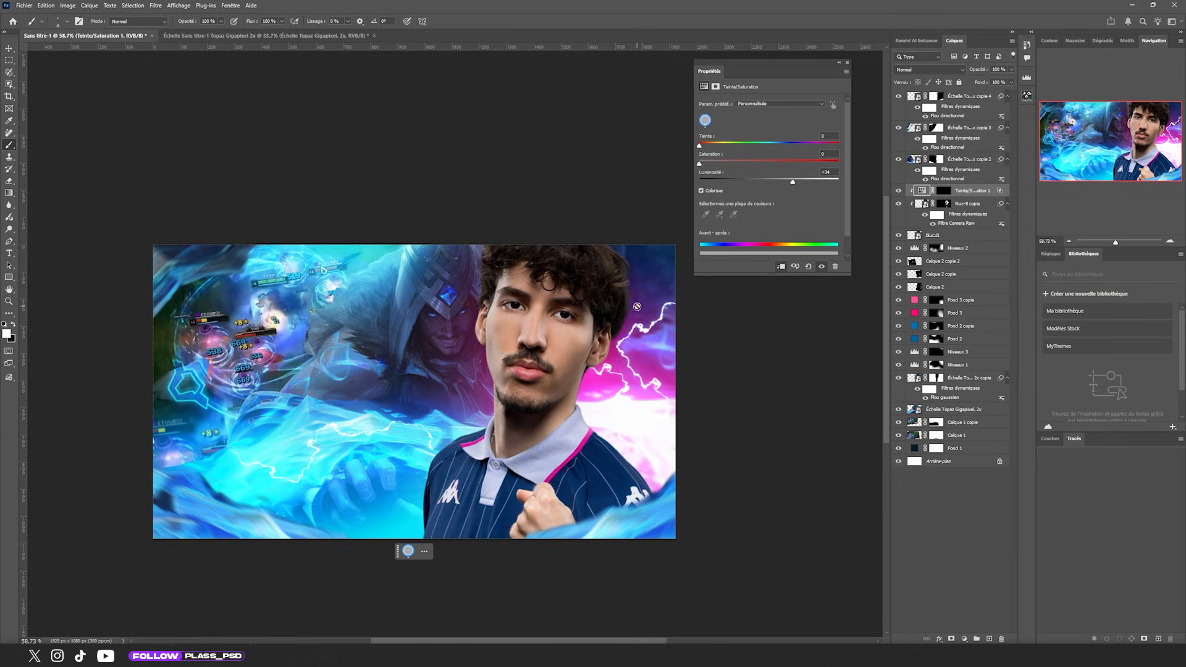
# Set the eye whitening's lightness to +41 and opacity to 90%, and compare the eyes with the adjustment hidden and shown.
pyautogui.moveTo(795, 185); pyautogui.dragTo(797, 181)
pyautogui.scroll(-5, 525, 338)
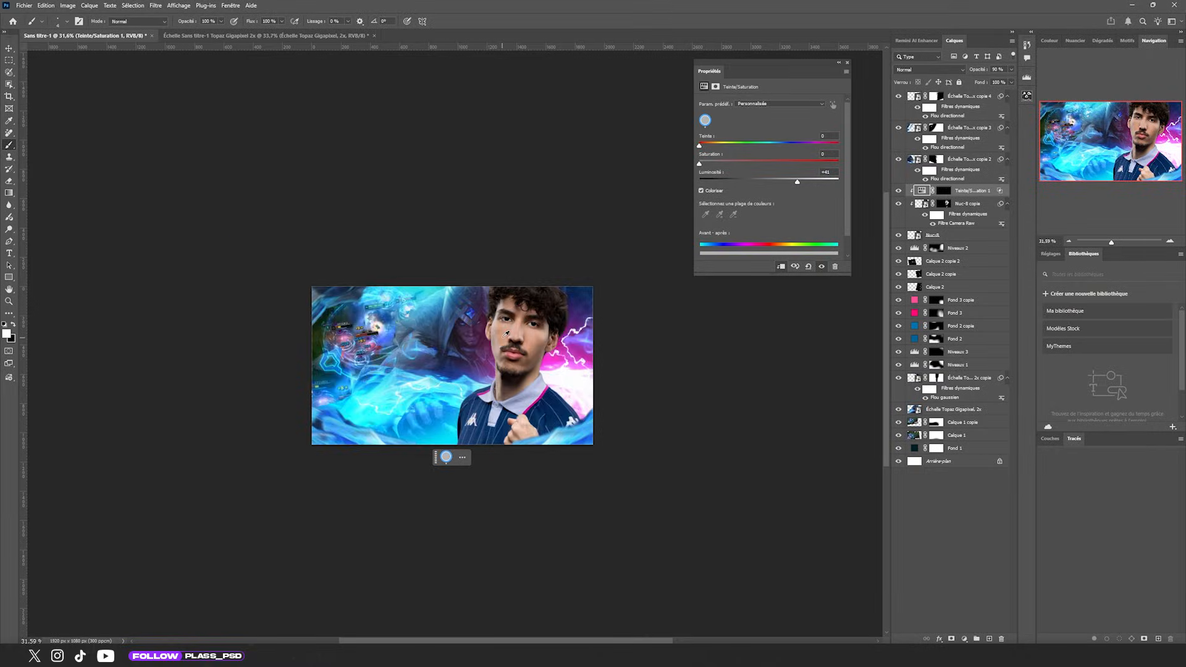
pyautogui.click(898, 191)
pyautogui.click(898, 191)
pyautogui.click(899, 191)
pyautogui.click(899, 190)
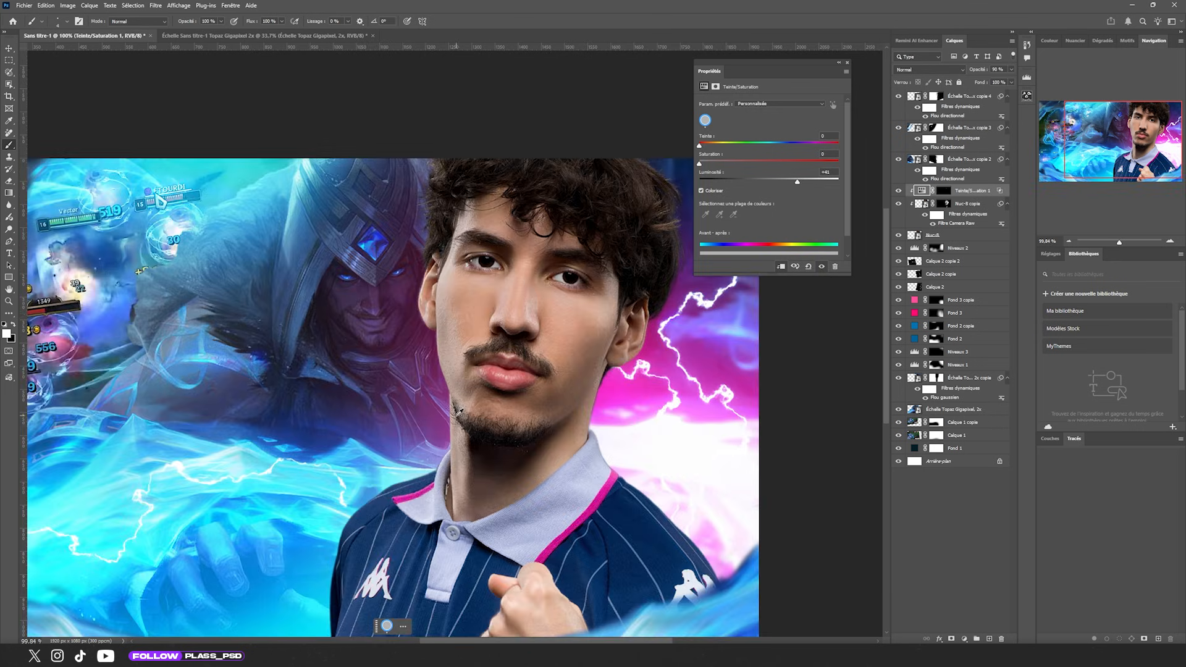
pyautogui.scroll(8, 510, 342)
pyautogui.scroll(-2, 465, 308)
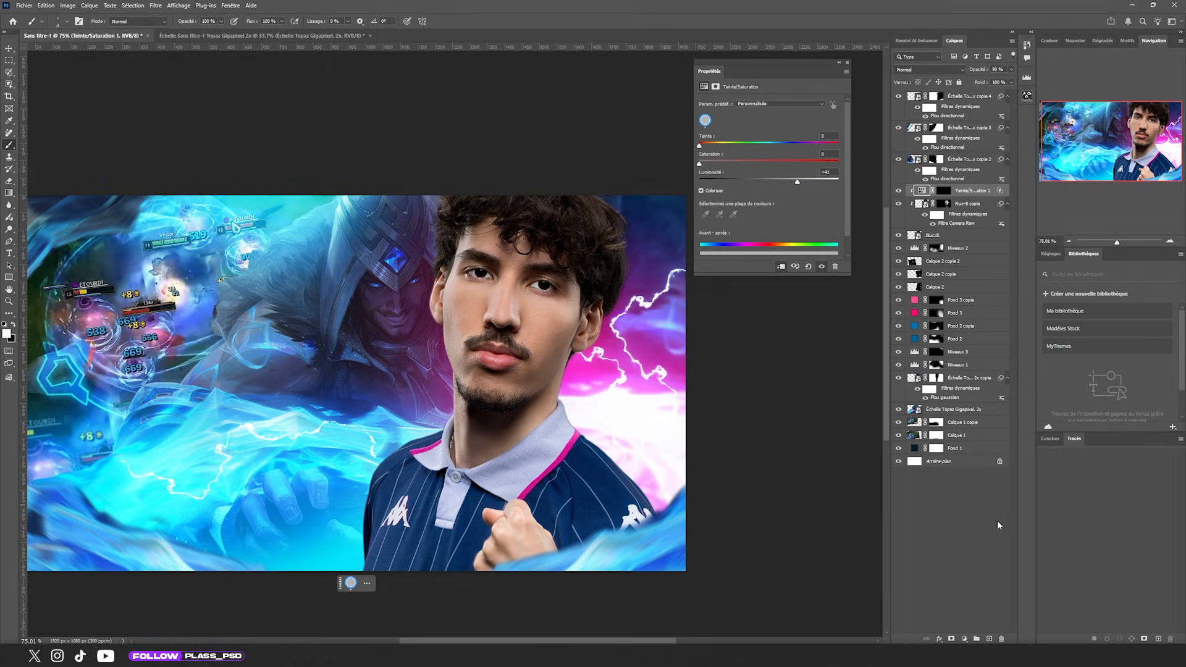
# Add two clipped Levels adjustments to the player: darken with output white 163 and midtones 0.86, brighten with input white 200.
pyautogui.click(958, 638)
pyautogui.click(982, 502)
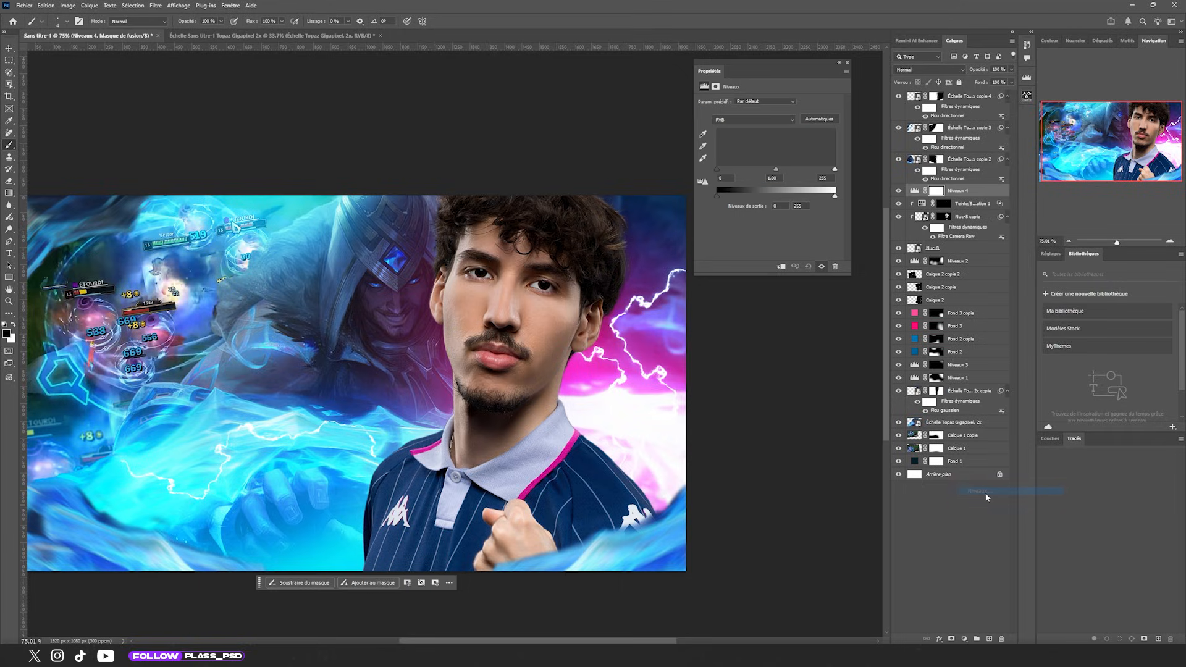
pyautogui.hotkey('ctrl', 'alt', 'g')
pyautogui.moveTo(834, 195); pyautogui.dragTo(788, 168)
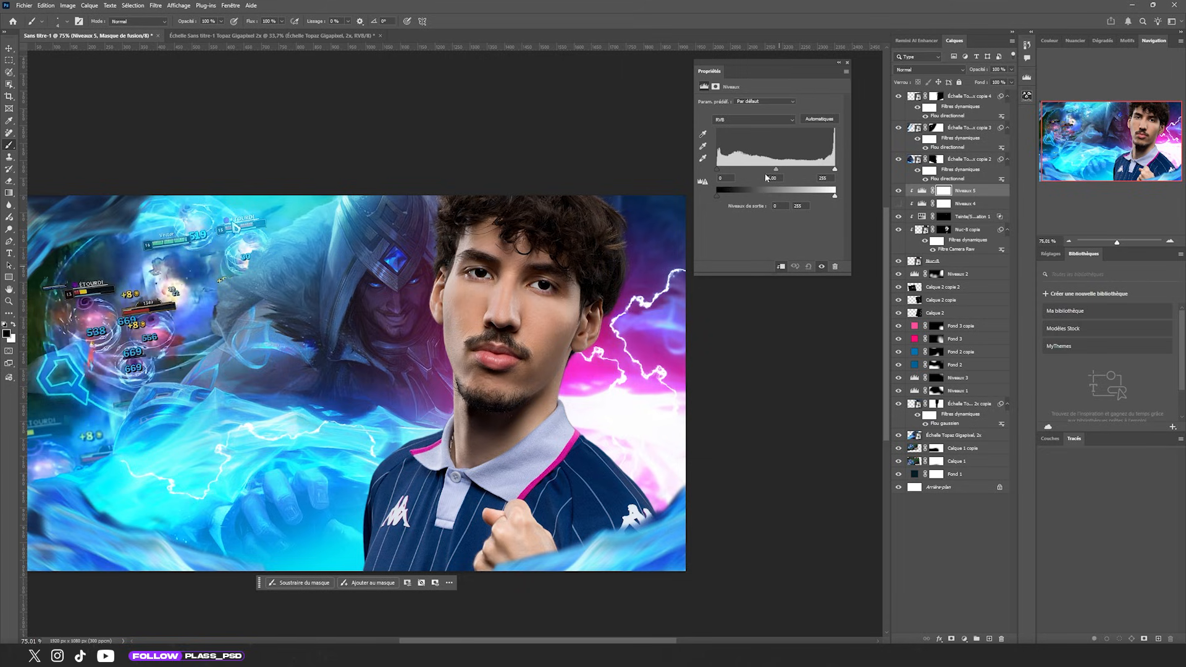
pyautogui.moveTo(835, 170); pyautogui.dragTo(765, 172)
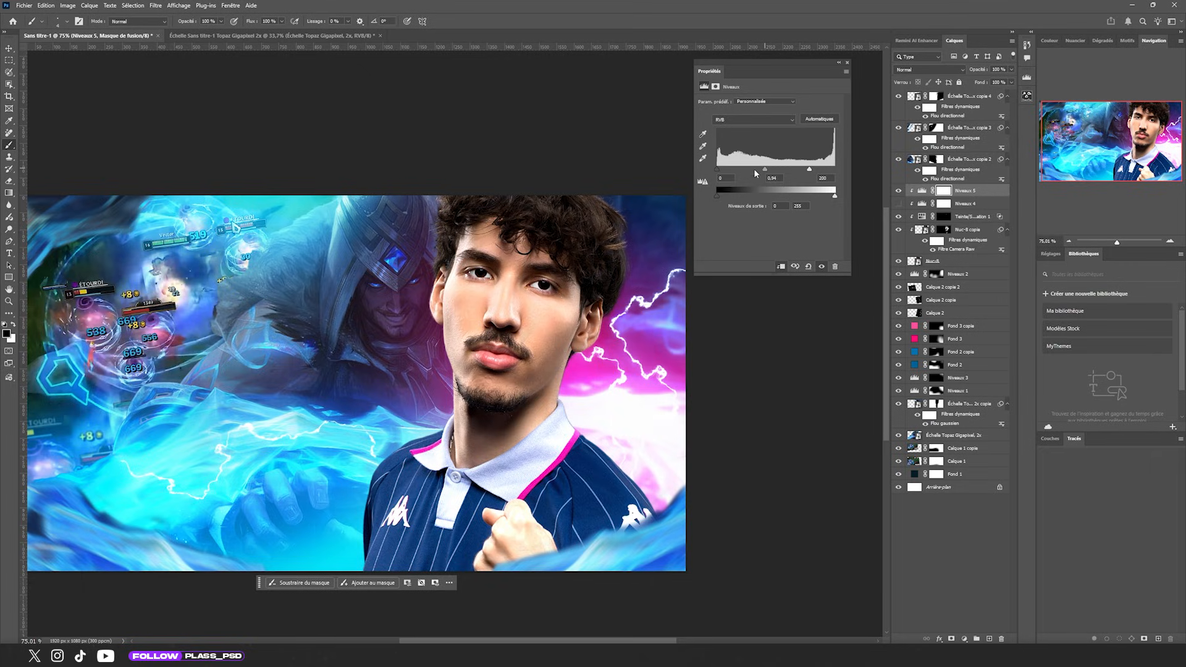
# Invert the masks of both Levels adjustments to black and make both layers visible.
pyautogui.click(898, 190)
pyautogui.click(898, 203)
pyautogui.click(942, 204)
pyautogui.press('x')
pyautogui.press('x')
pyautogui.hotkey('ctrl', 'i')
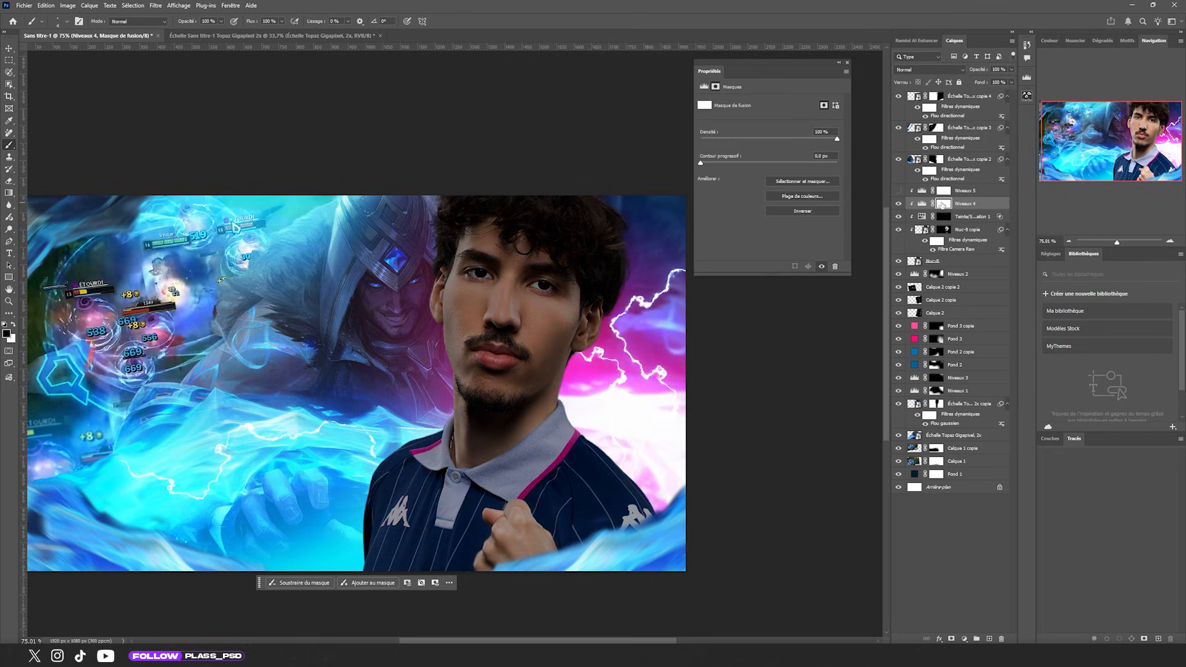
pyautogui.press('x')
pyautogui.click(945, 192)
pyautogui.hotkey('ctrl', 'i')
pyautogui.click(898, 190)
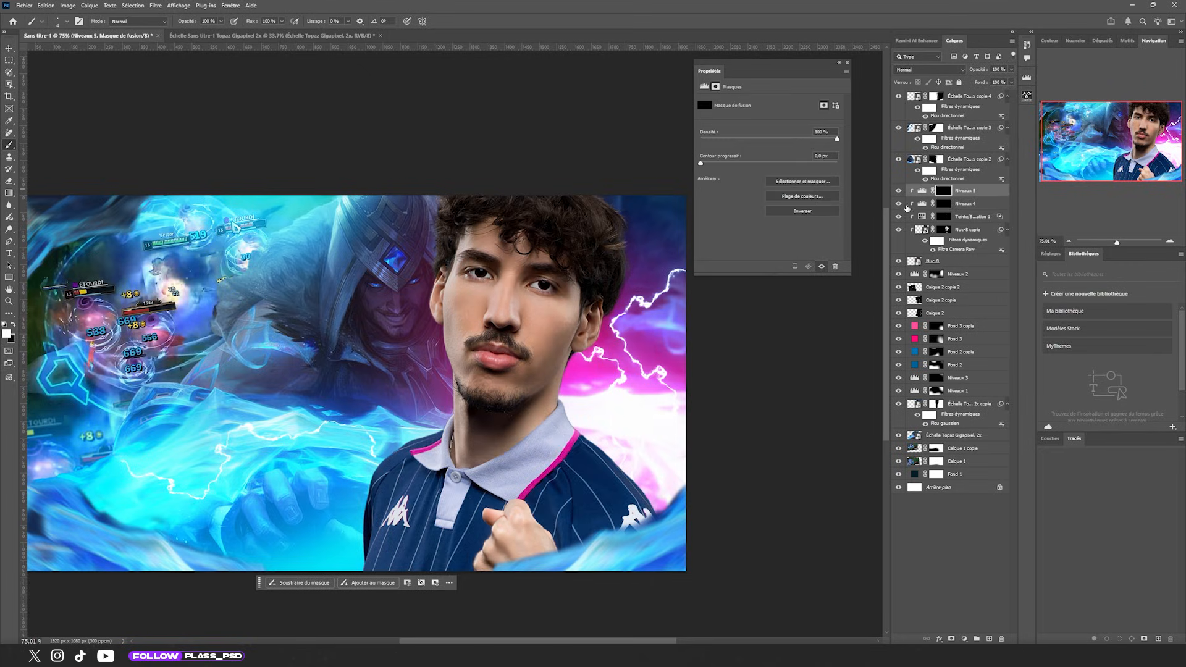
# Paint shadows on the player through the mask of the darkening Levels layer, adjusting the brush size for the facial contours.
pyautogui.click(946, 205)
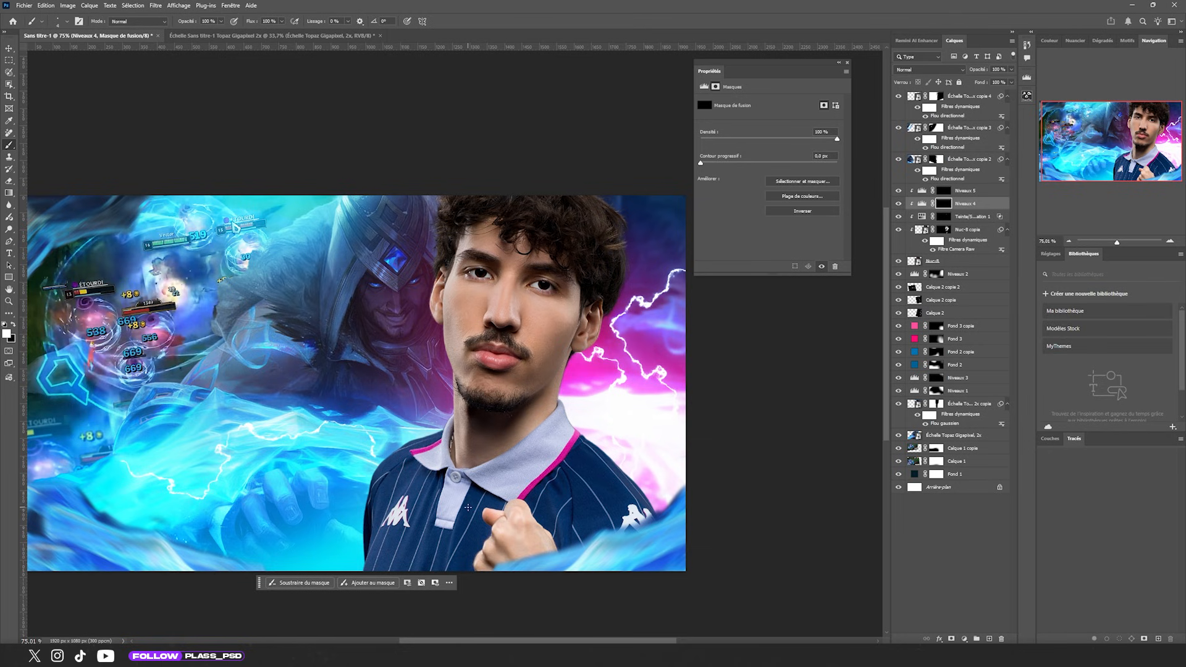
pyautogui.scroll(8, 448, 568)
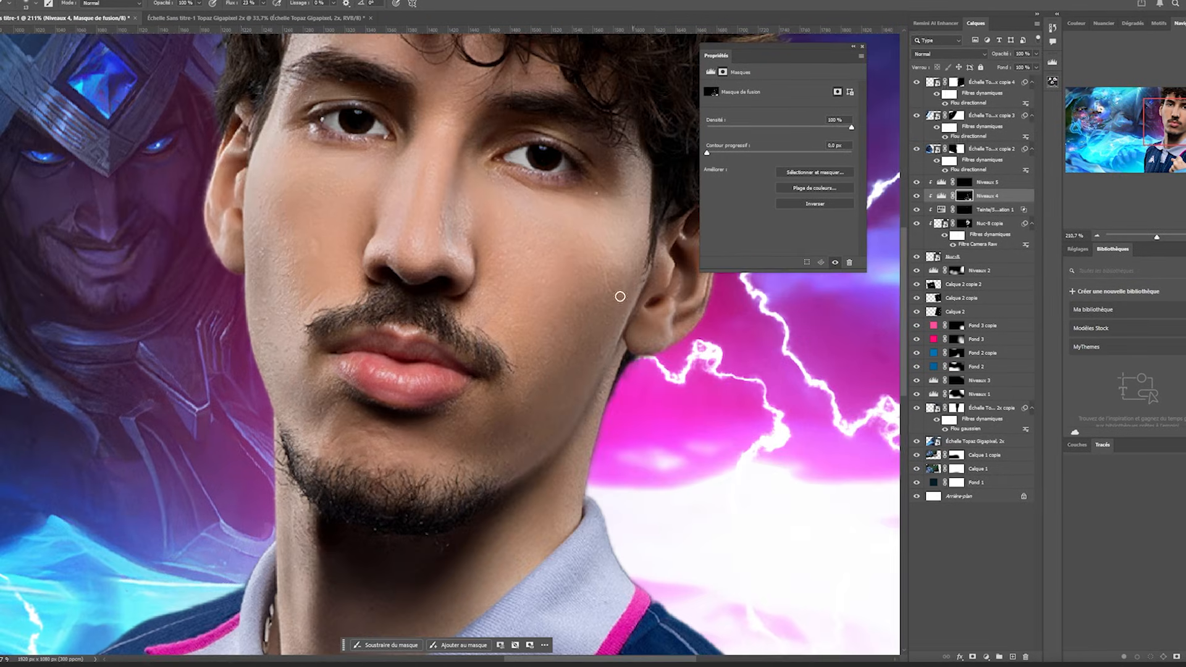
pyautogui.keyDown('alt'); pyautogui.rightClick(312, 75); pyautogui.keyUp('alt')
pyautogui.scroll(3, 482, 169)
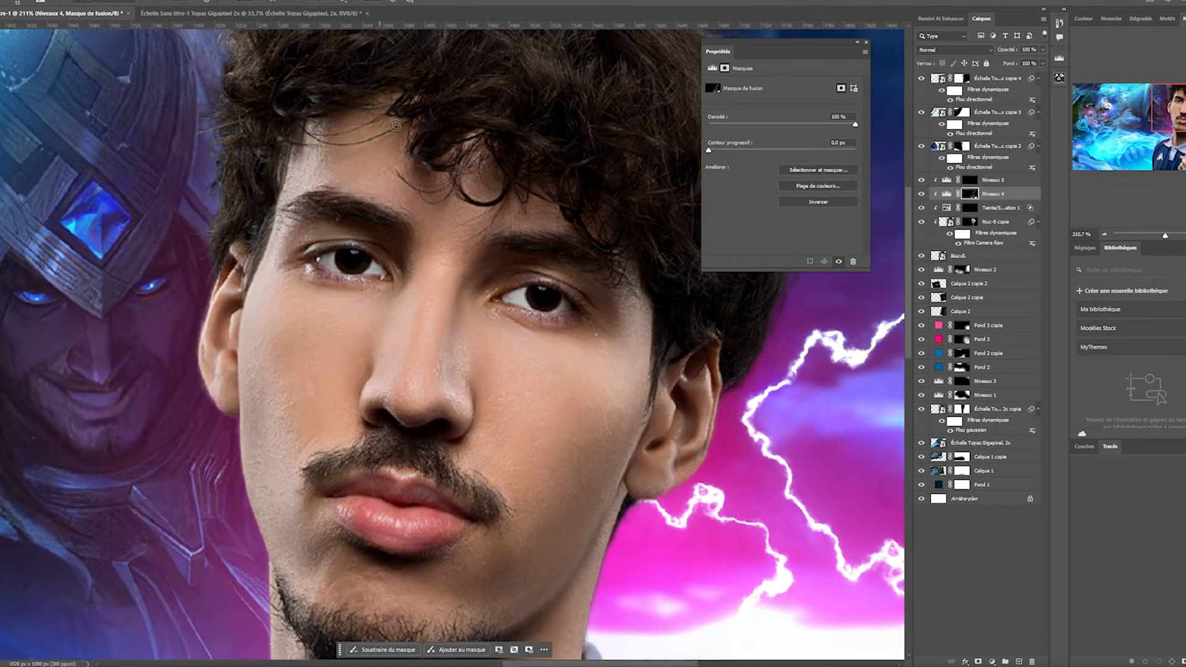
pyautogui.keyDown('alt'); pyautogui.rightClick(621, 298); pyautogui.keyUp('alt')
pyautogui.press('[')
pyautogui.press('[')
pyautogui.press('[')
pyautogui.press('[')
pyautogui.press('[')
pyautogui.press('[')
pyautogui.press('[')
pyautogui.press('[')
pyautogui.press('[')
pyautogui.press('[')
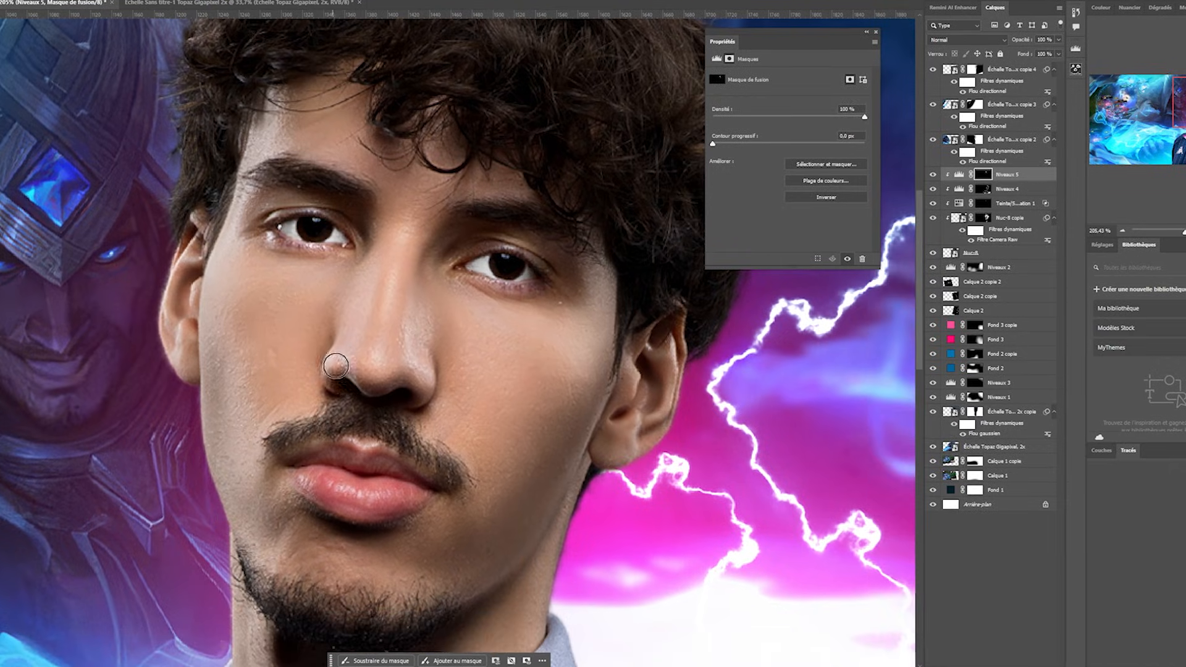
# Paint highlights on the player through the mask of the brightening Levels layer, varying the brush size.
pyautogui.moveTo(285, 218); pyautogui.dragTo(314, 210)
pyautogui.keyDown('alt'); pyautogui.rightClick(525, 353); pyautogui.keyUp('alt')
pyautogui.moveTo(525, 354); pyautogui.dragTo(584, 318)
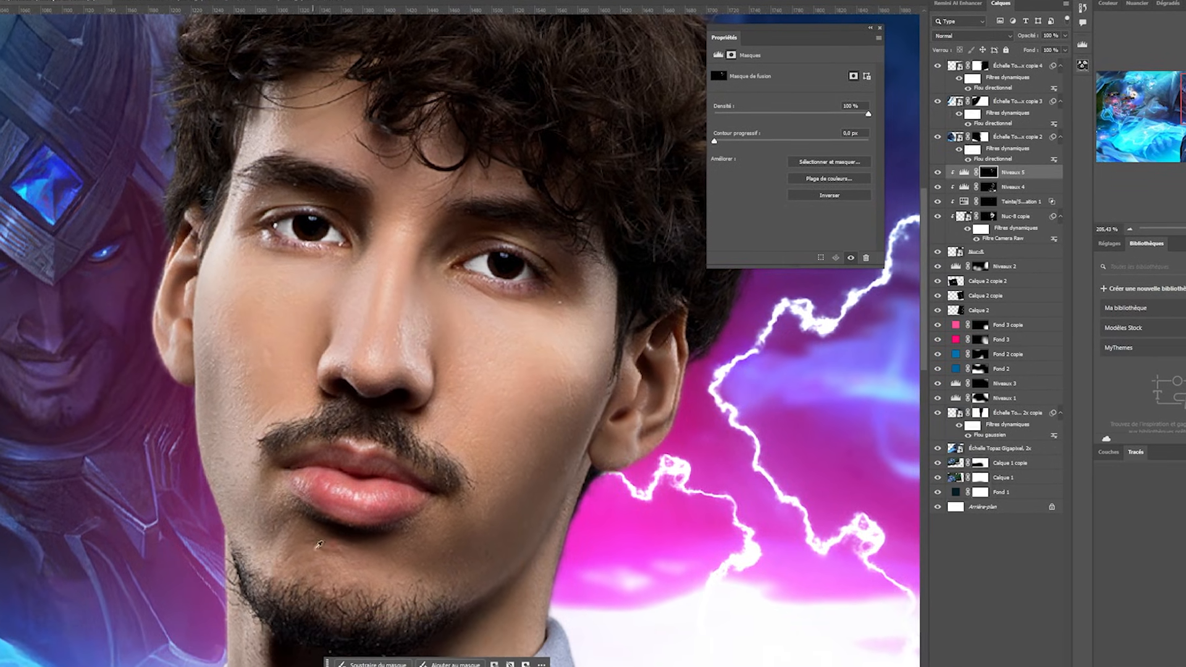
pyautogui.keyDown('alt'); pyautogui.rightClick(167, 329); pyautogui.keyUp('alt')
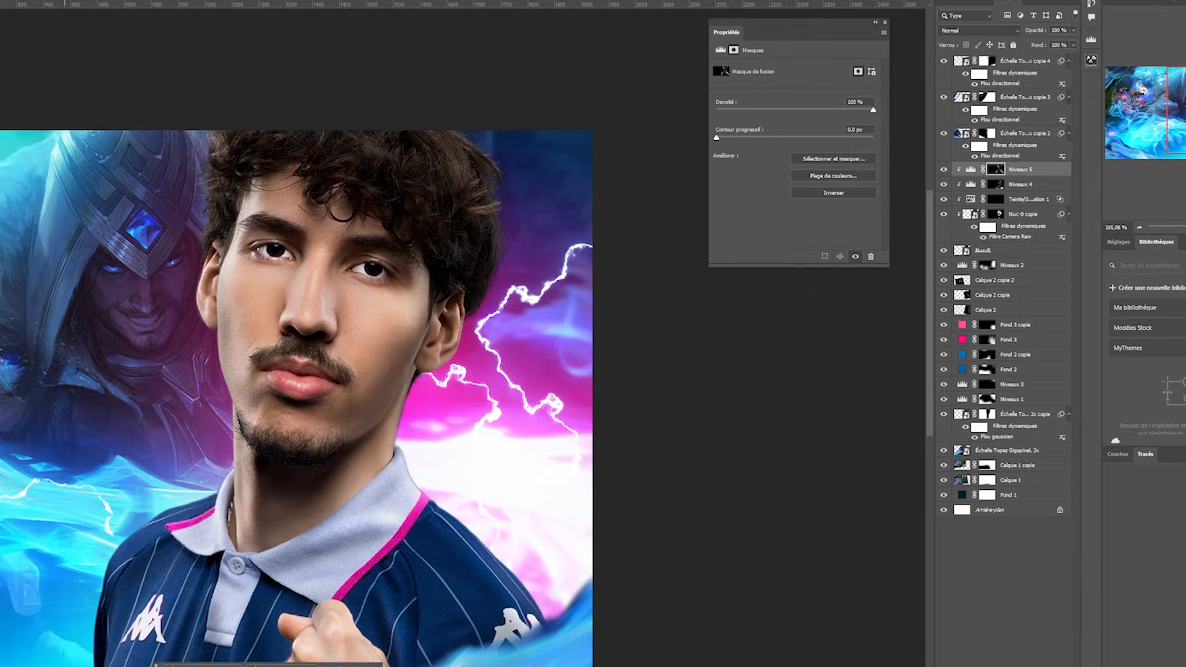
pyautogui.moveTo(465, 434); pyautogui.dragTo(345, 457)
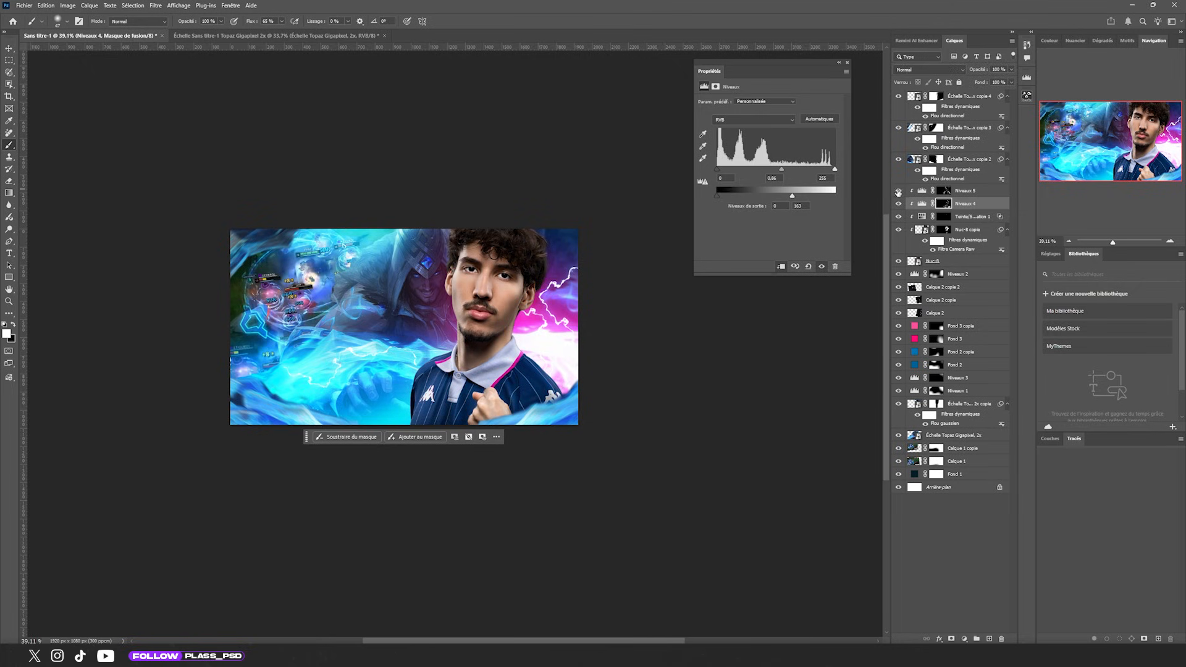
# Compare the player with the painted Levels hidden and shown, and set the darkening Levels' output white to 166.
pyautogui.click(900, 191)
pyautogui.moveTo(898, 204); pyautogui.dragTo(899, 191)
pyautogui.click(919, 203)
pyautogui.moveTo(792, 194); pyautogui.dragTo(781, 168)
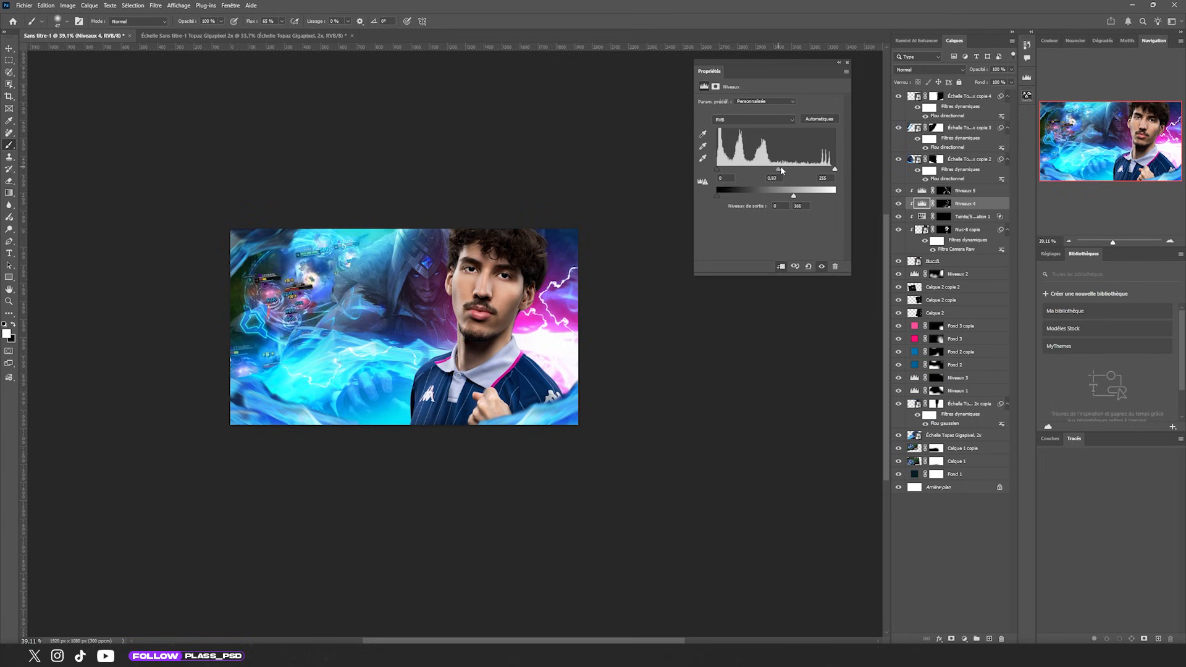
pyautogui.scroll(2, 516, 381)
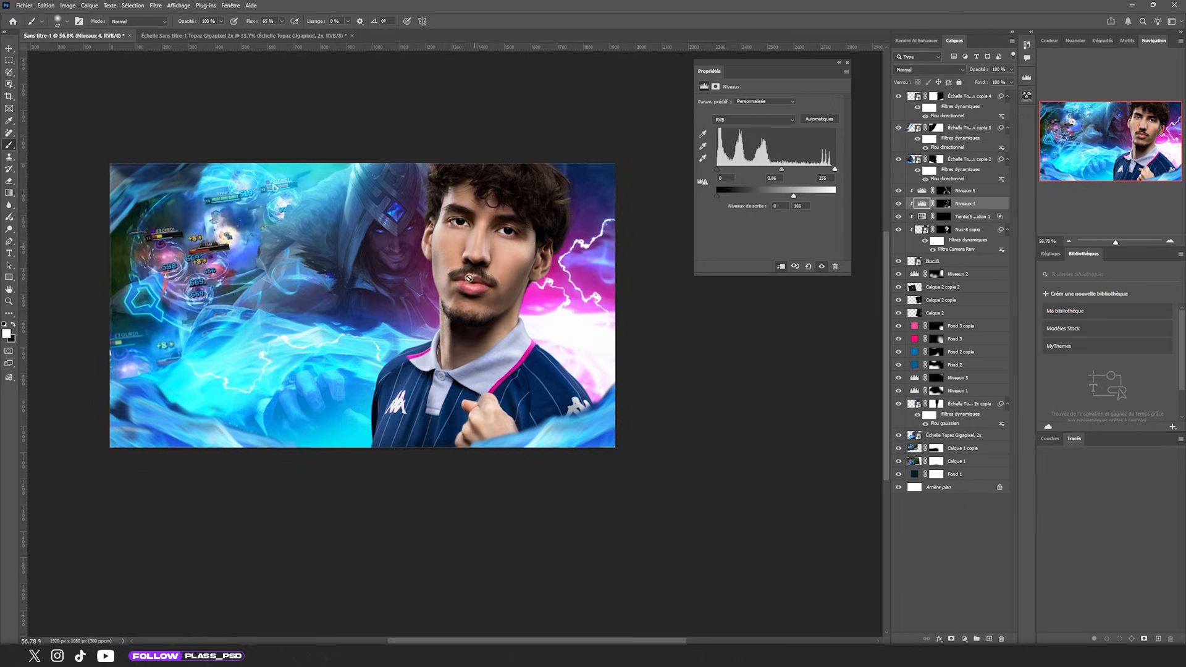
pyautogui.scroll(2, 524, 253)
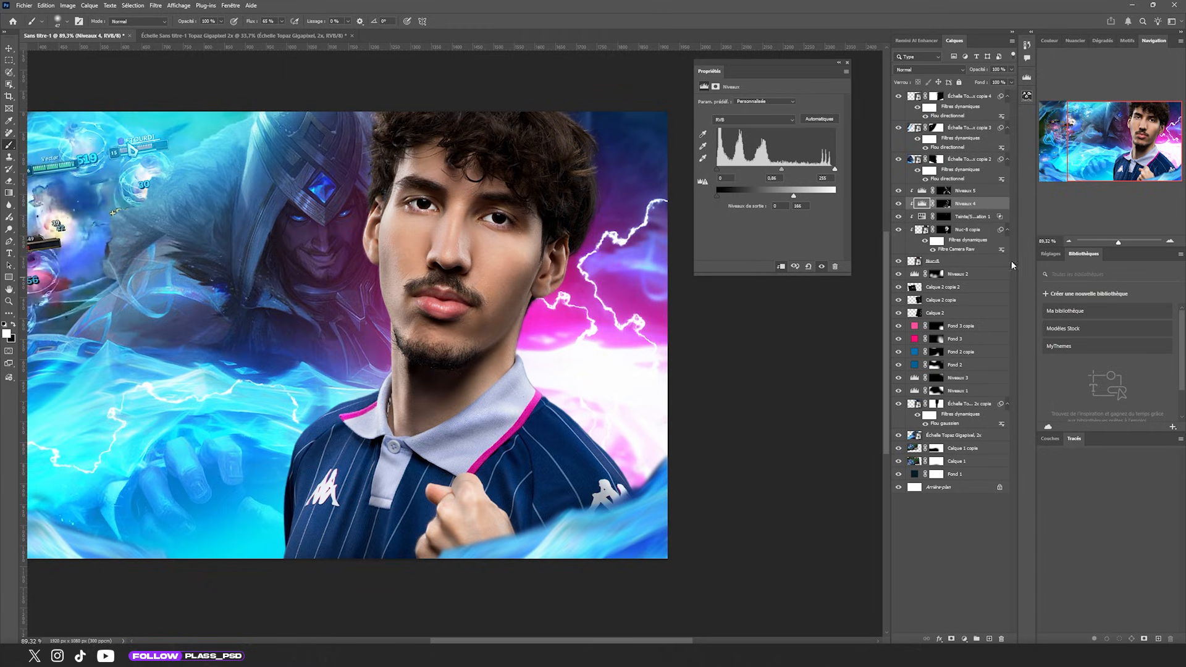
# Duplicate the pink Fond 3 fill above the player's Levels adjustments and clip the copy to the player.
pyautogui.click(956, 339)
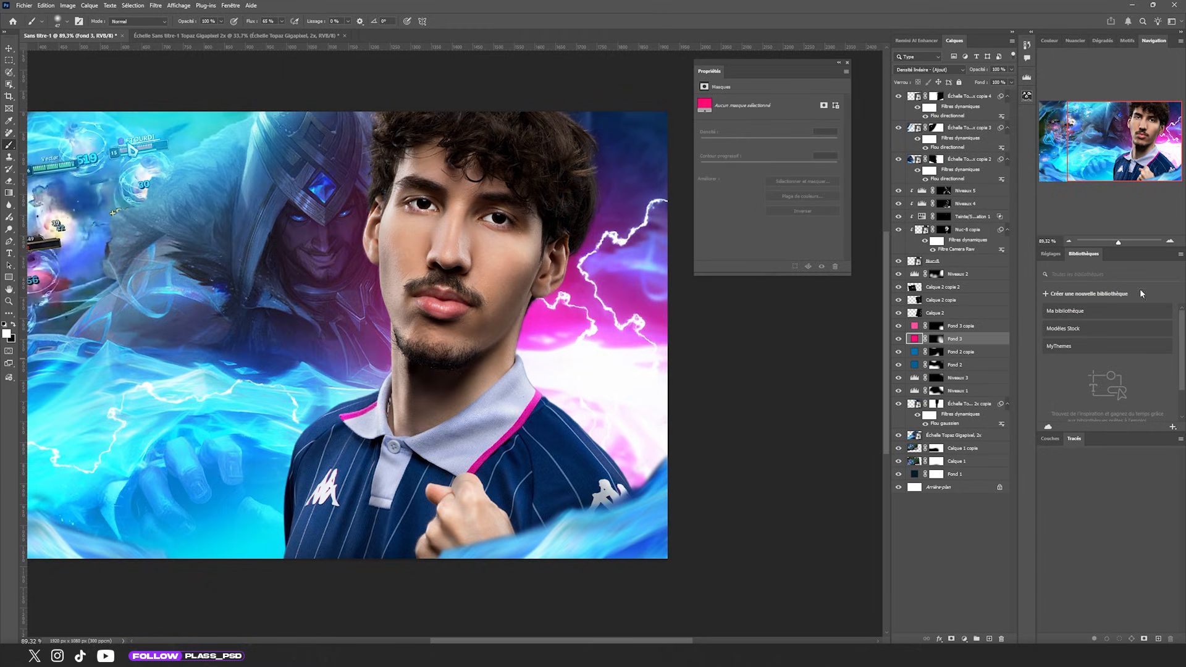
pyautogui.moveTo(973, 202); pyautogui.dragTo(970, 196)
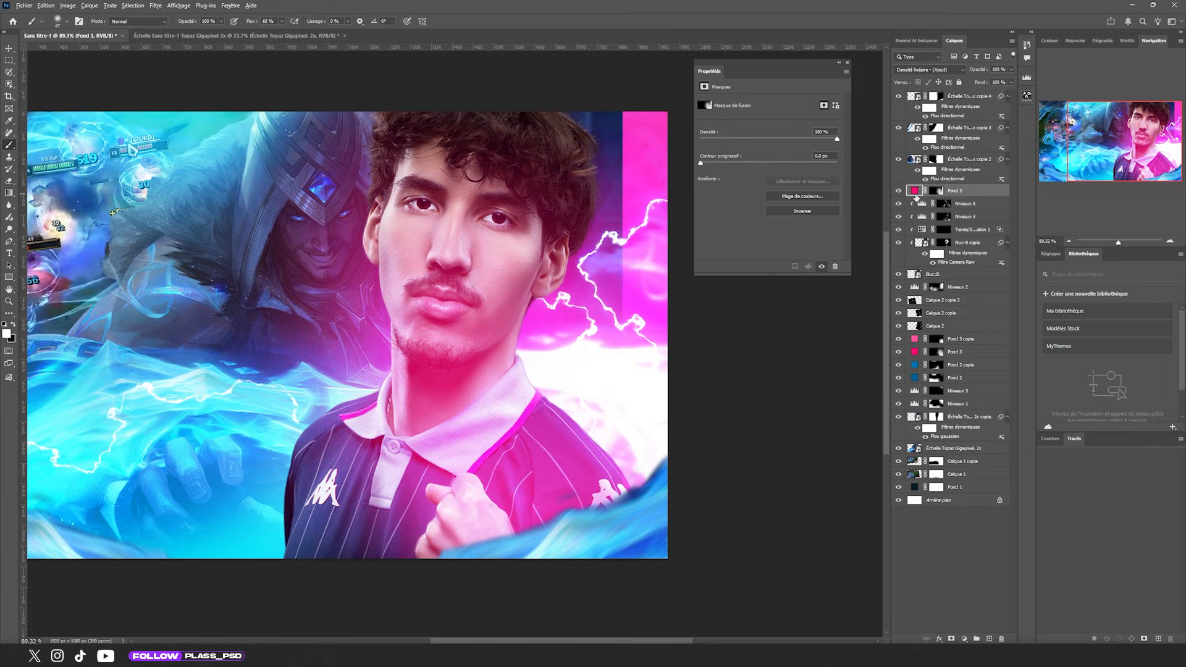
pyautogui.keyDown('alt'); pyautogui.click(915, 196); pyautogui.keyUp('alt')
# Fill the mask of the pink Fond 3 layer clipped to the player with black and choose the Soft Light brush.
pyautogui.click(938, 190)
pyautogui.hotkey('ctrl', 'BackSpace')
pyautogui.keyDown('alt'); pyautogui.rightClick(556, 431); pyautogui.keyUp('alt')
pyautogui.rightClick(581, 434)
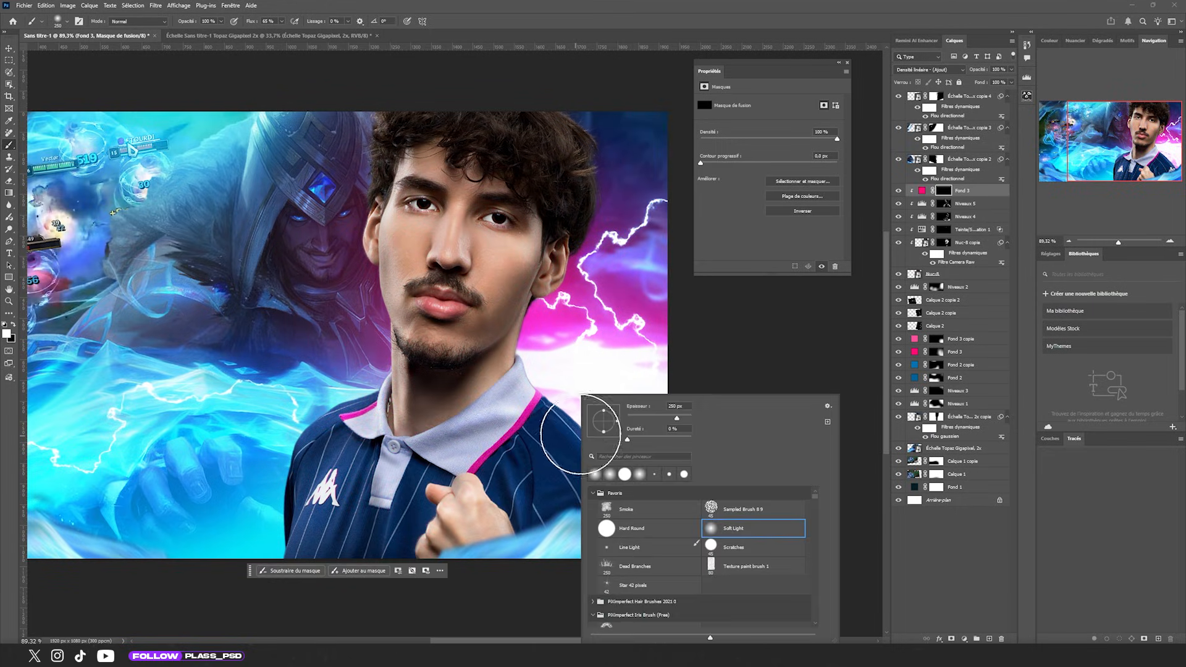
pyautogui.click(725, 530)
# Paint a soft pink glow through the Fond 3 mask on the player's shoulder, ear and hair facing the pink light, resizing the brush.
pyautogui.click(564, 417)
pyautogui.hotkey('ctrl', 'z')
pyautogui.keyDown('alt'); pyautogui.rightClick(559, 401); pyautogui.keyUp('alt')
pyautogui.click(562, 415)
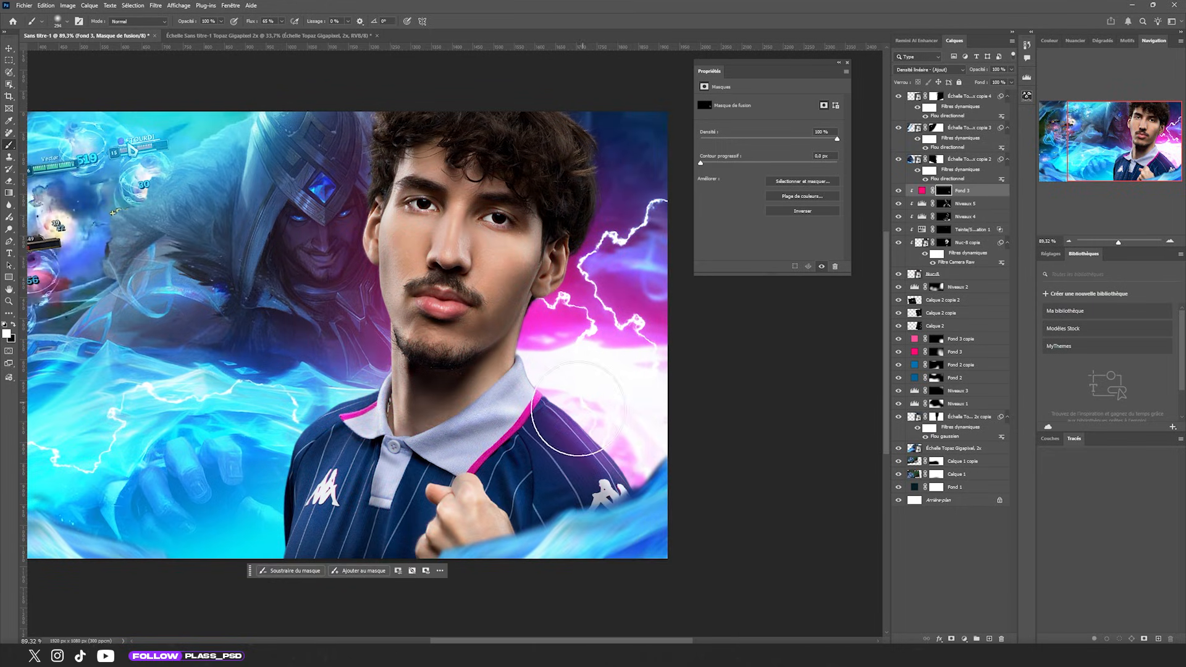
pyautogui.keyDown('alt'); pyautogui.rightClick(545, 401); pyautogui.keyUp('alt')
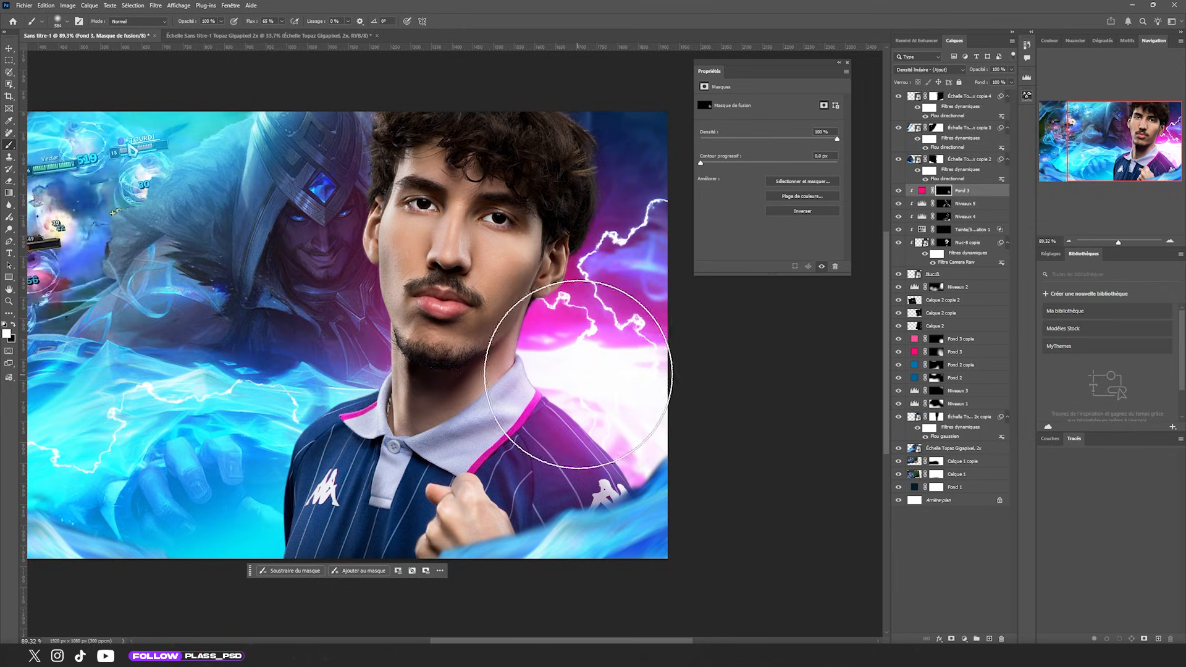
pyautogui.keyDown('alt'); pyautogui.moveTo(581, 375); pyautogui.dragTo(535, 375); pyautogui.keyUp('alt')
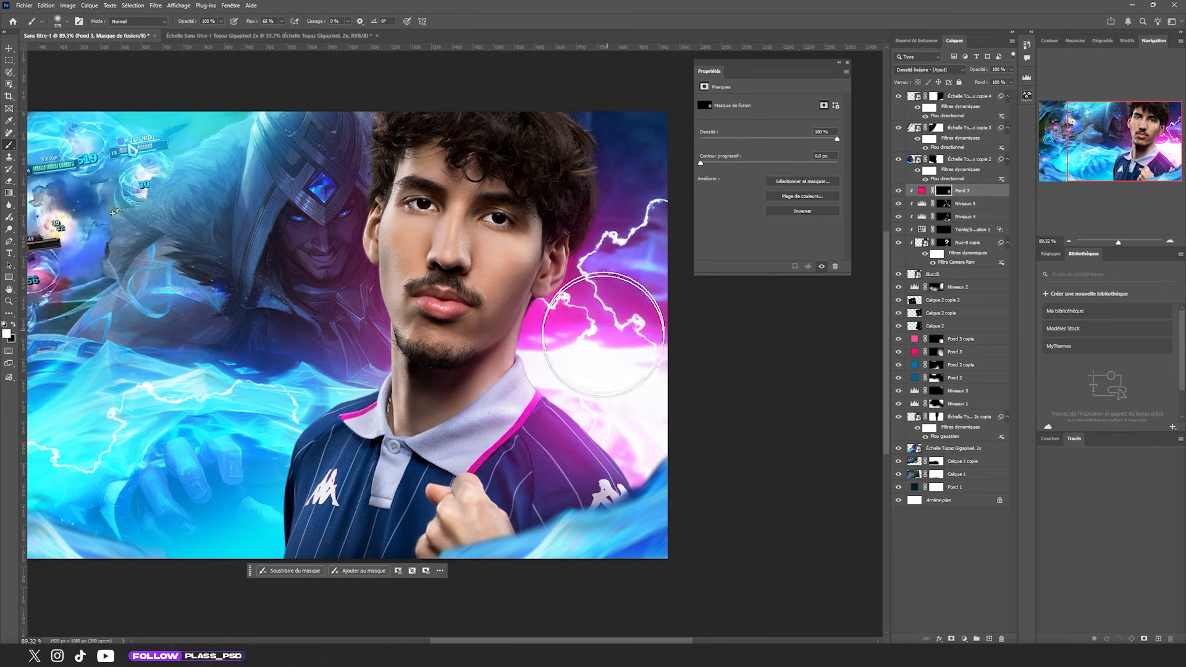
pyautogui.press('x')
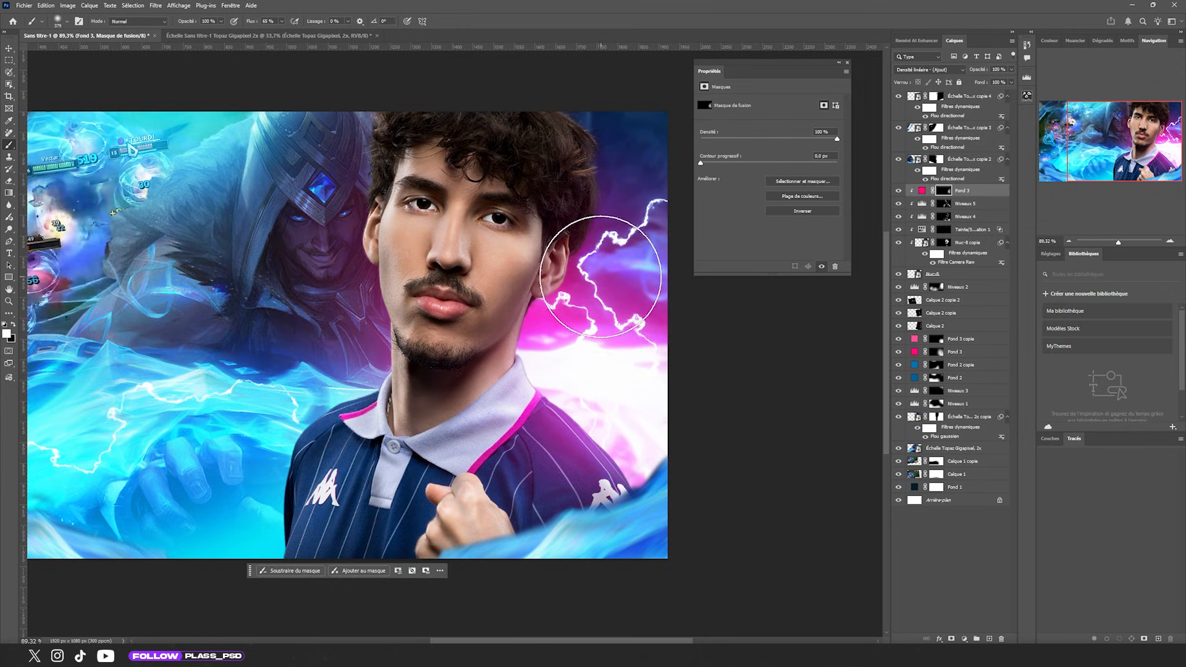
pyautogui.hotkey('ctrl', 'z')
pyautogui.keyDown('alt'); pyautogui.moveTo(581, 226); pyautogui.dragTo(554, 226); pyautogui.keyUp('alt')
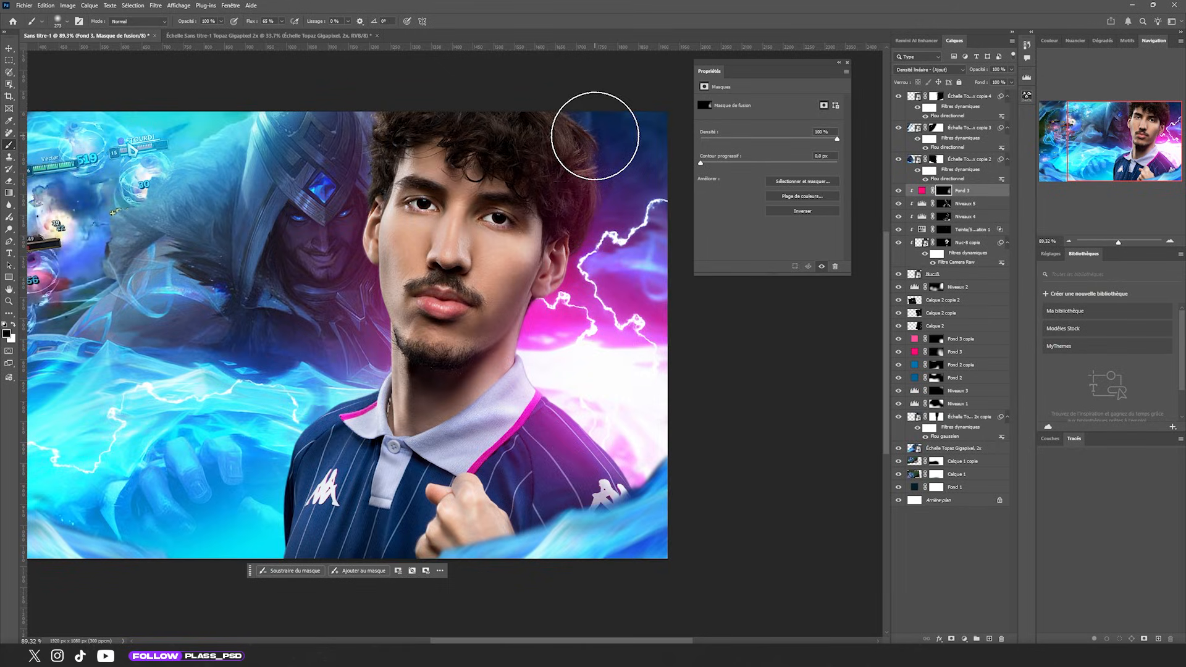
pyautogui.scroll(-4, 575, 494)
pyautogui.scroll(5, 580, 410)
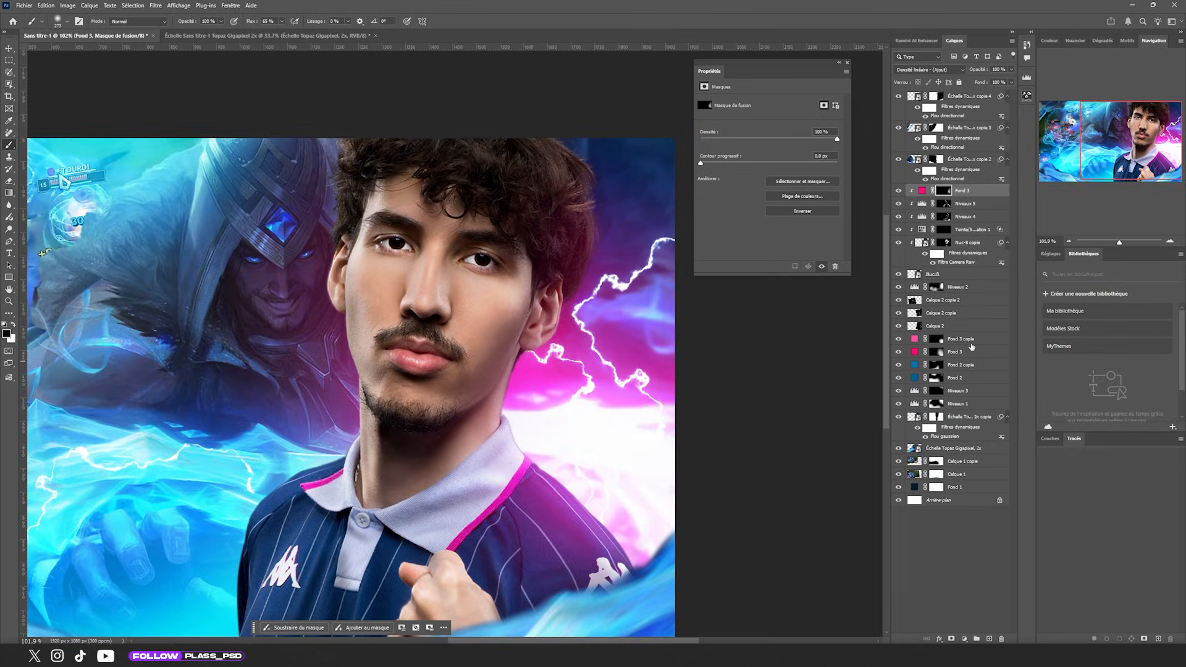
# Duplicate the lighter pink Fond 3 copie above the clipped Fond 3, clip it to the player and fill its mask with black.
pyautogui.hotkey('ctrl', 'j')
pyautogui.hotkey('alt', 'BackSpace')
pyautogui.press('x')
pyautogui.scroll(3, 630, 484)
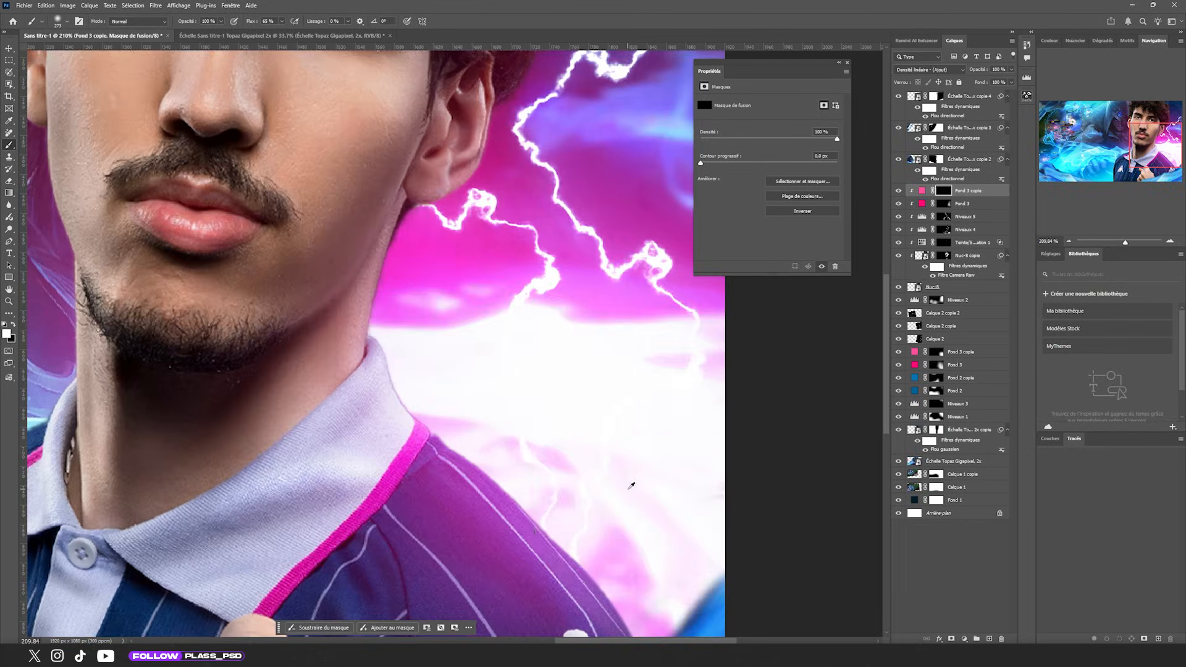
# Paint a thin light pink rim along the player's shoulder, collar and neck edge through the new copy's mask, varying the brush size.
pyautogui.moveTo(464, 456); pyautogui.dragTo(438, 458)
pyautogui.moveTo(516, 495)
pyautogui.mouseDown()
pyautogui.moveTo(474, 459)
pyautogui.moveTo(594, 575)
pyautogui.moveTo(616, 619)
pyautogui.mouseUp()
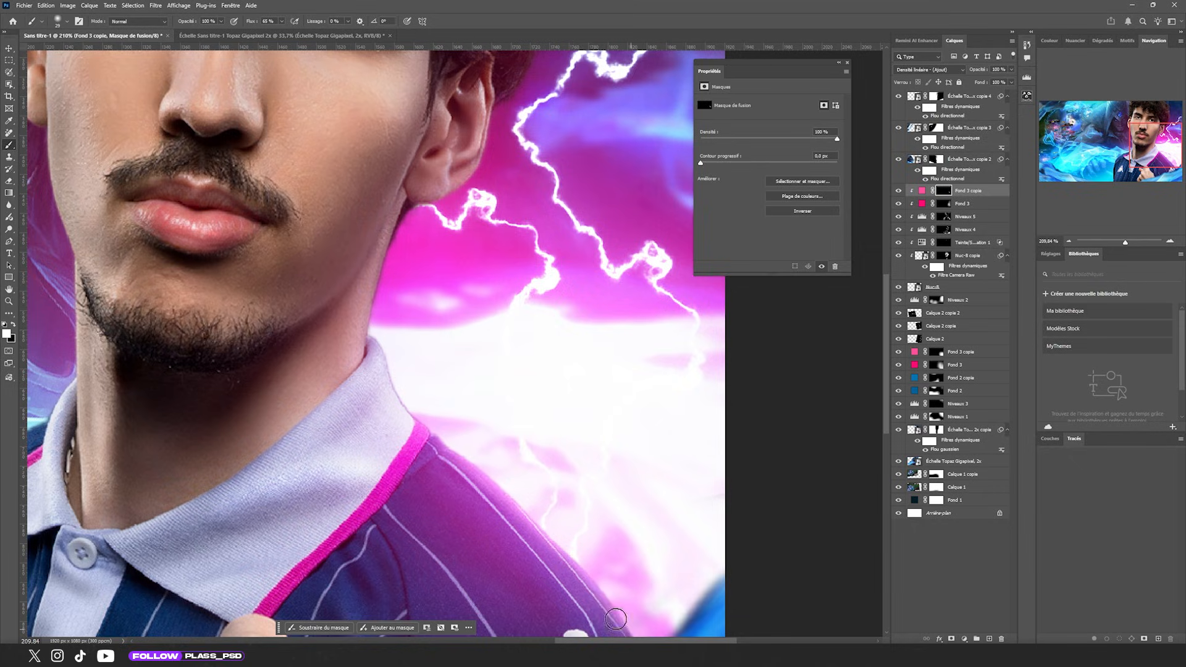
pyautogui.moveTo(405, 448); pyautogui.dragTo(417, 448)
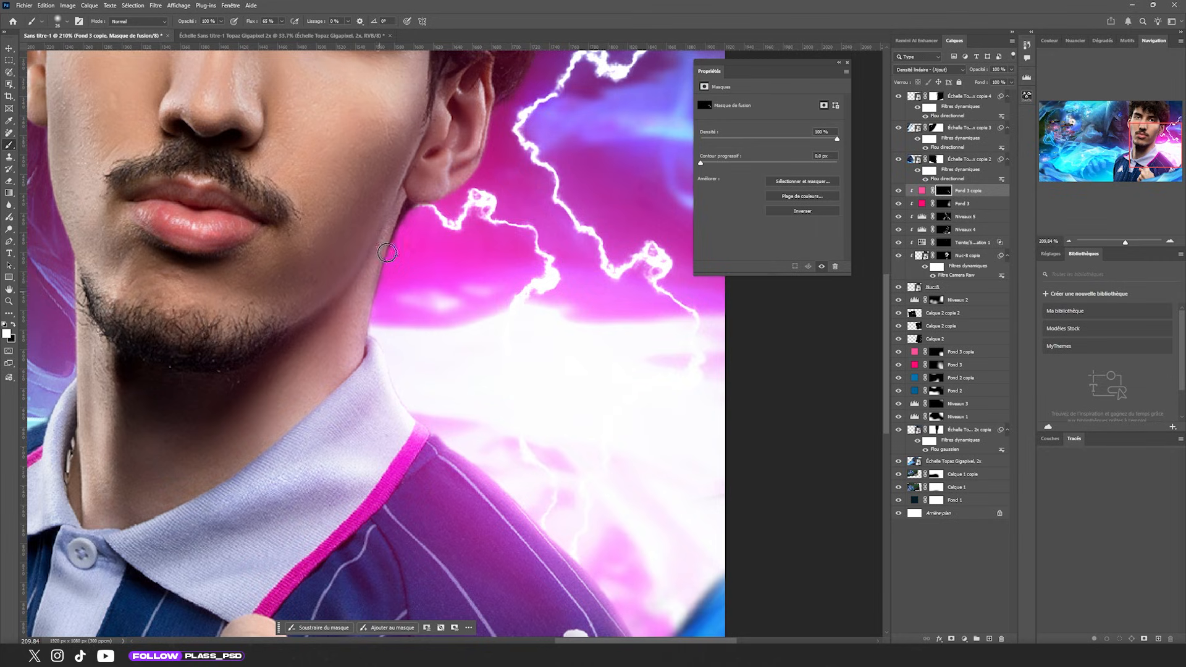
pyautogui.moveTo(387, 252); pyautogui.dragTo(378, 305)
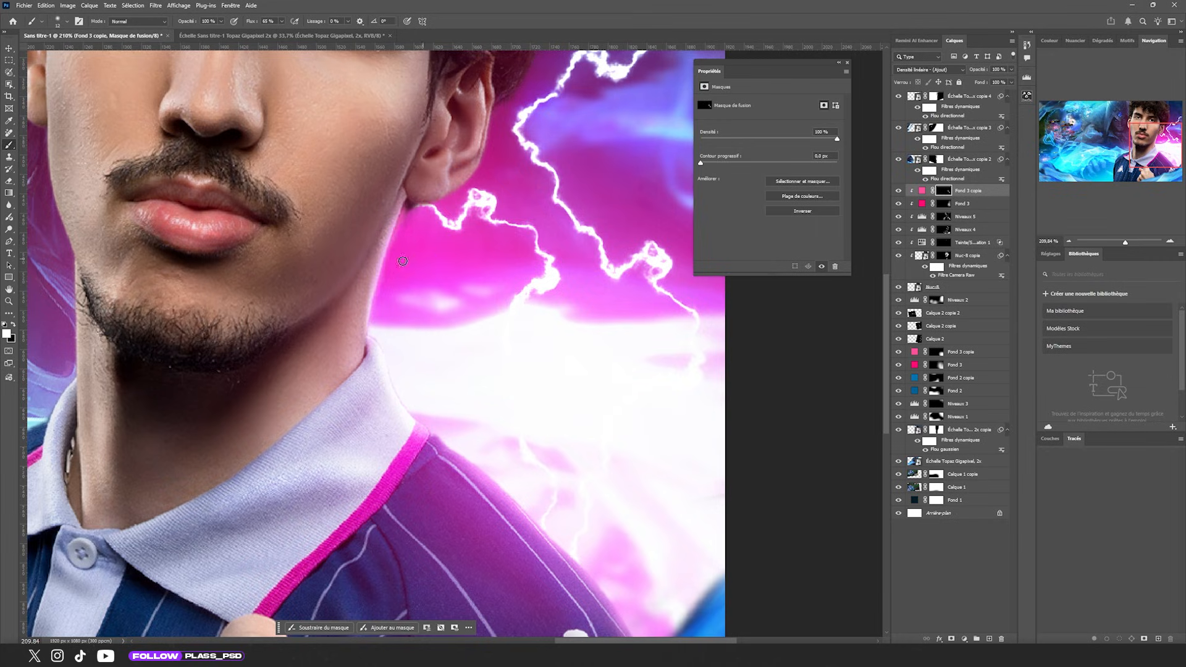
pyautogui.keyDown('alt'); pyautogui.rightClick(383, 331); pyautogui.keyUp('alt')
pyautogui.keyDown('alt'); pyautogui.rightClick(378, 343); pyautogui.keyUp('alt')
pyautogui.moveTo(459, 459); pyautogui.dragTo(501, 497)
pyautogui.moveTo(459, 447)
pyautogui.mouseDown()
pyautogui.moveTo(528, 525)
pyautogui.moveTo(595, 579)
pyautogui.mouseUp()
pyautogui.keyDown('alt'); pyautogui.rightClick(334, 475); pyautogui.keyUp('alt')
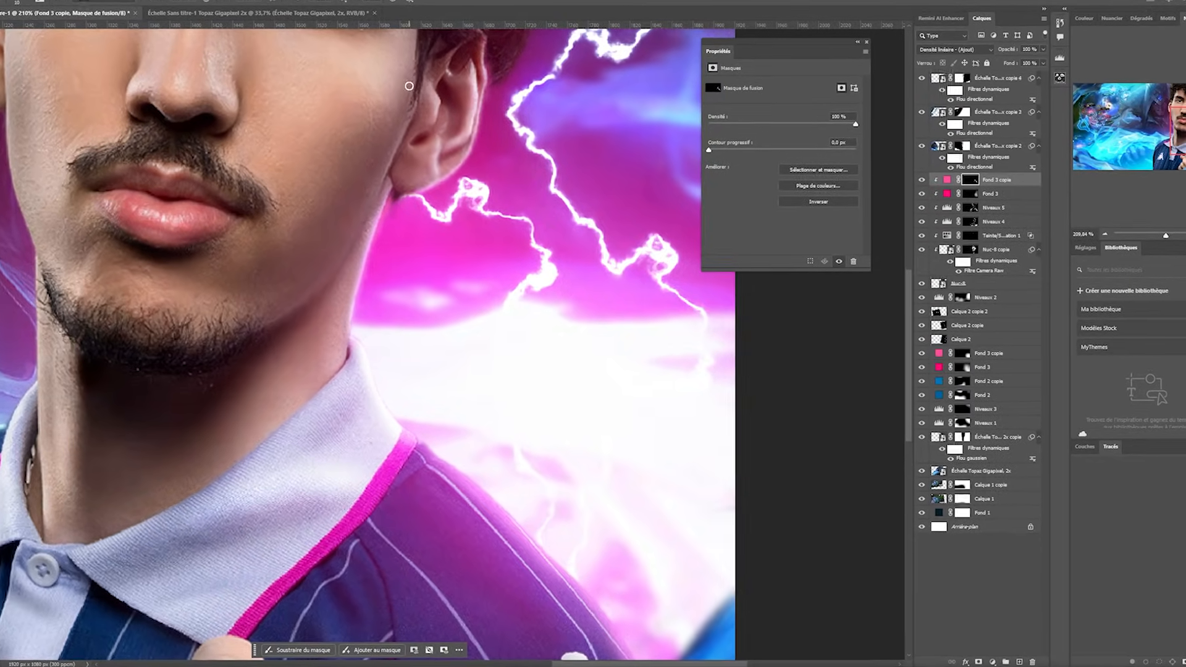
# Extend the light pink rim along the player's jaw and the side of the face beside the ear.
pyautogui.moveTo(412, 94); pyautogui.dragTo(312, 292)
pyautogui.keyDown('alt'); pyautogui.rightClick(285, 298); pyautogui.keyUp('alt')
pyautogui.moveTo(524, 454); pyautogui.dragTo(432, 454)
pyautogui.moveTo(501, 398); pyautogui.dragTo(590, 398)
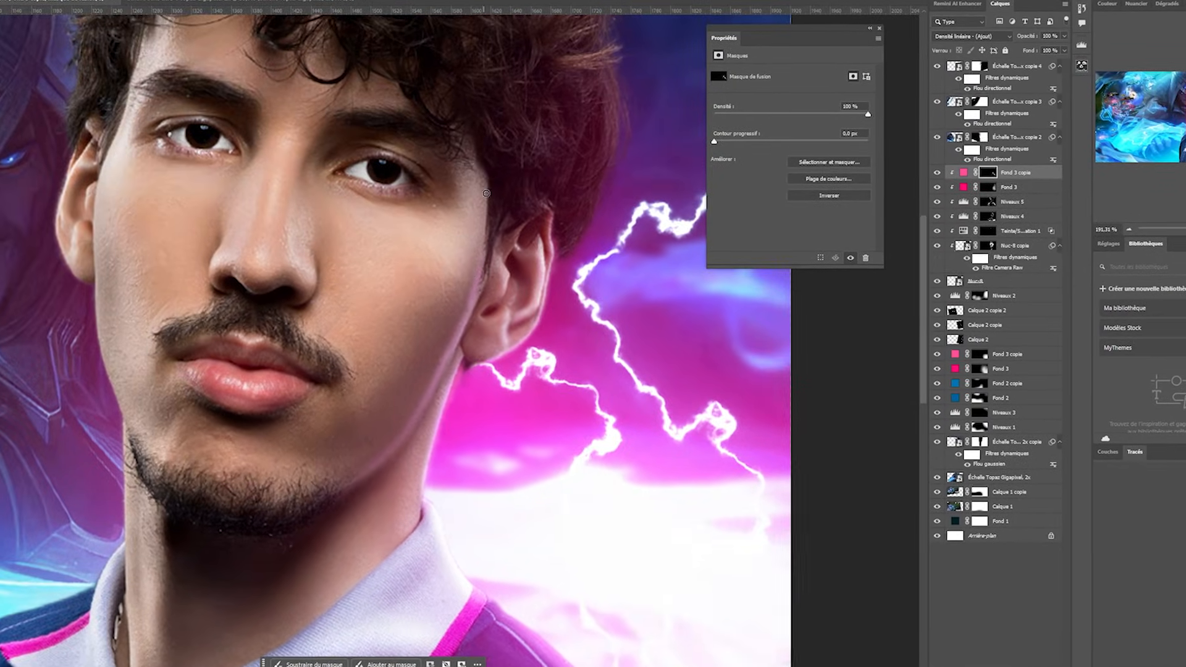
pyautogui.keyDown('alt'); pyautogui.rightClick(482, 209); pyautogui.keyUp('alt')
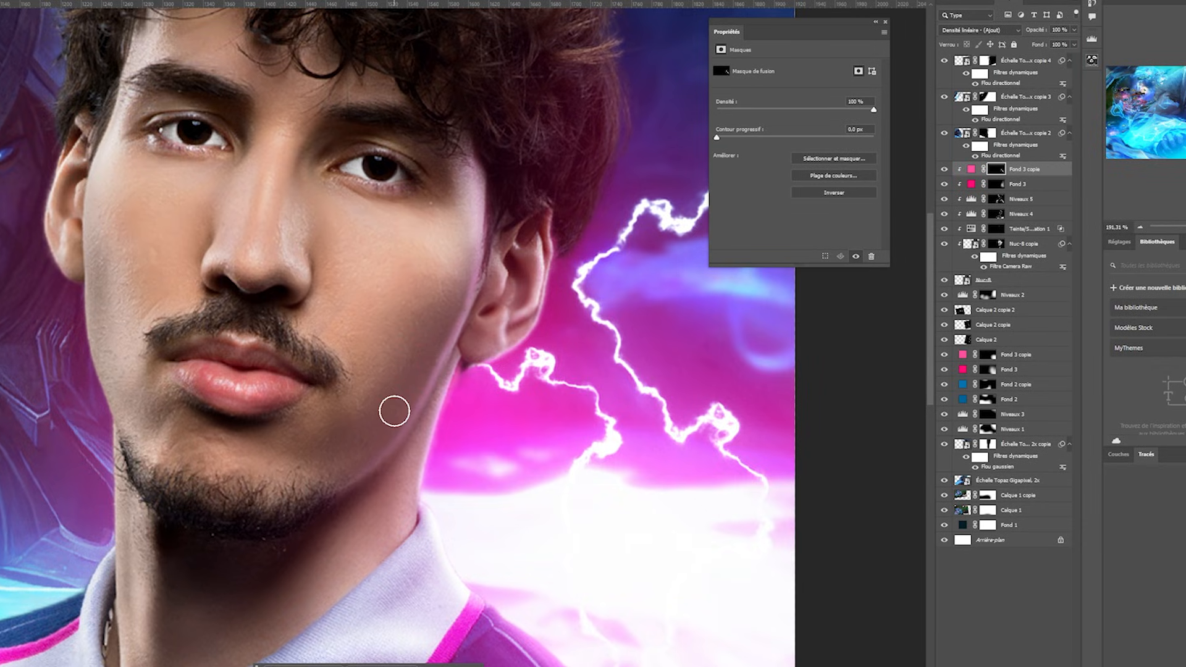
pyautogui.moveTo(463, 394); pyautogui.dragTo(414, 393)
# Duplicate the clipped Fond 3 fill beneath the lighter pink copy and clip the duplicate to the player.
pyautogui.click(1035, 189)
pyautogui.hotkey('ctrl', 'j')
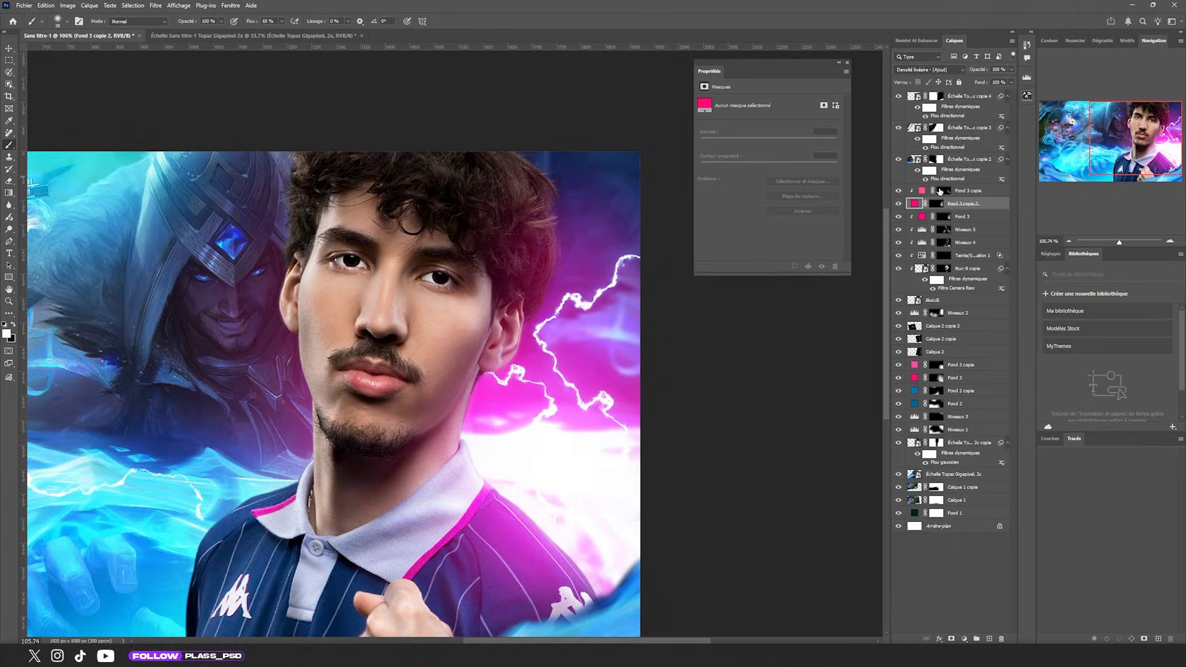
pyautogui.keyDown('alt'); pyautogui.click(915, 210); pyautogui.keyUp('alt')
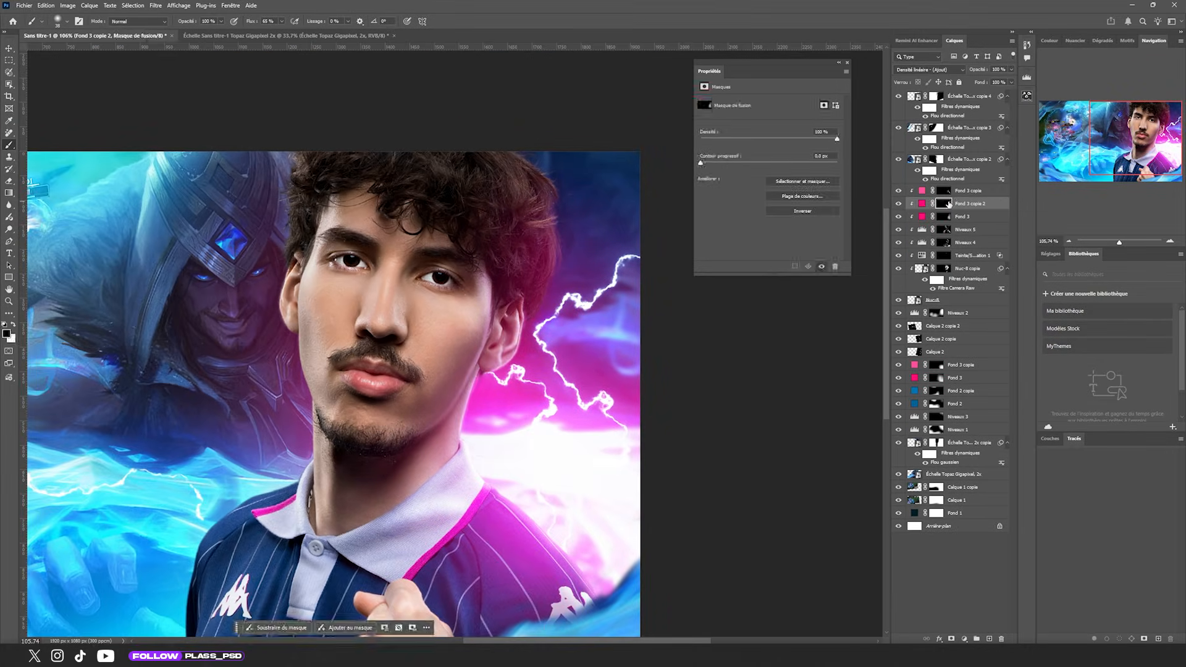
# Set Fond 3 copie 2 to Lumière tamisée blending and split its underlying-layer shadow threshold to 26 / 110.
pyautogui.doubleClick(951, 204)
pyautogui.moveTo(834, 254)
pyautogui.mouseDown()
pyautogui.moveTo(872, 253)
pyautogui.moveTo(832, 253)
pyautogui.mouseUp()
pyautogui.moveTo(906, 253); pyautogui.dragTo(883, 253)
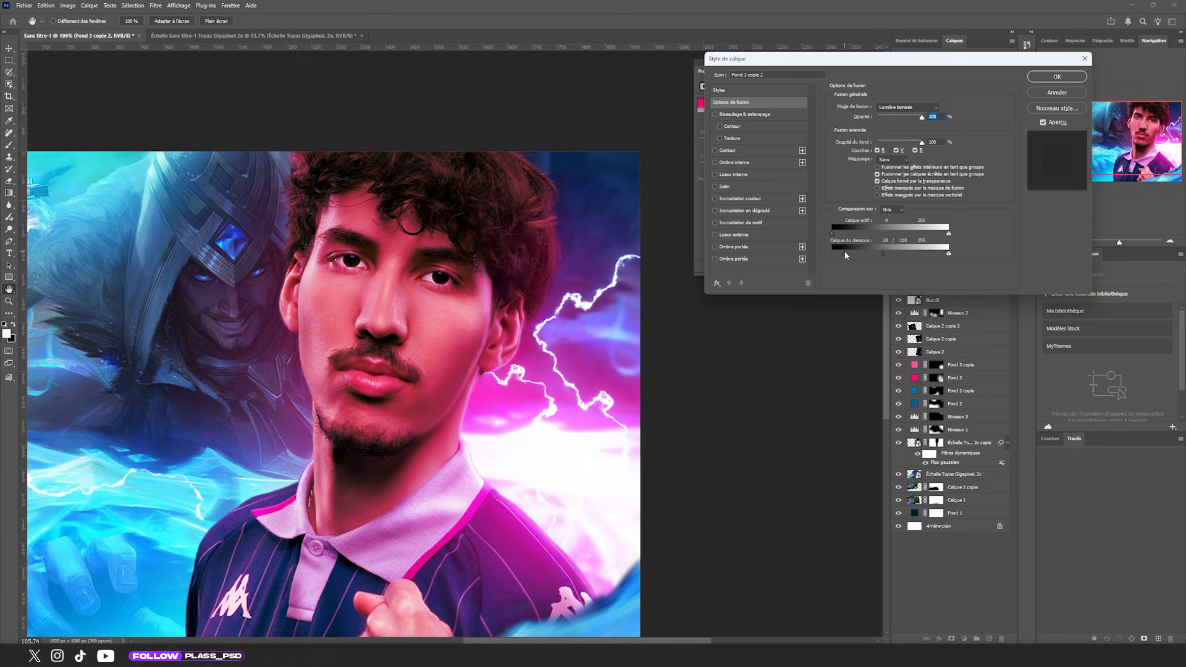
pyautogui.press('Return')
pyautogui.press('b')
# Paint a soft pink tint on the player's cheek and shoulder through the Fond 3 copie 2 mask, enlarging the brush for the shoulder.
pyautogui.moveTo(469, 348)
pyautogui.mouseDown()
pyautogui.moveTo(401, 442)
pyautogui.moveTo(476, 312)
pyautogui.mouseUp()
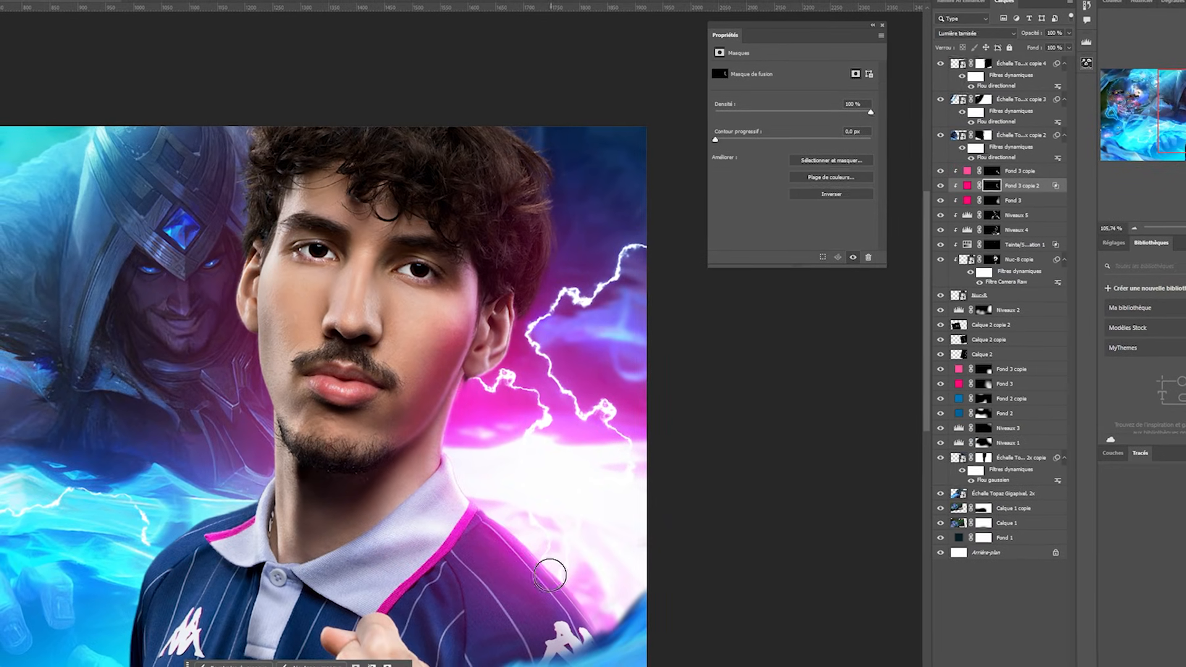
pyautogui.press(']')
pyautogui.press(']')
pyautogui.press(']')
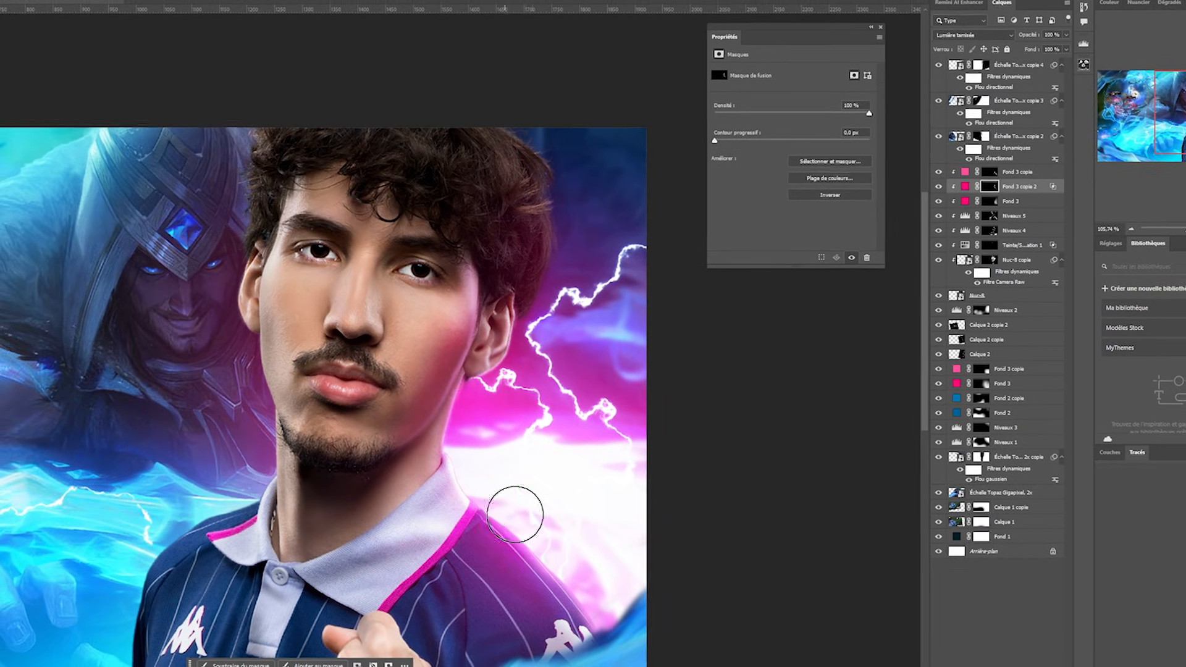
pyautogui.moveTo(514, 513); pyautogui.dragTo(553, 568)
# Switch Fond 3 copie 2 to Densité linéaire - (Ajout) blending and paint its glow on the cheek, nose and lips with a smaller brush.
pyautogui.click(975, 33)
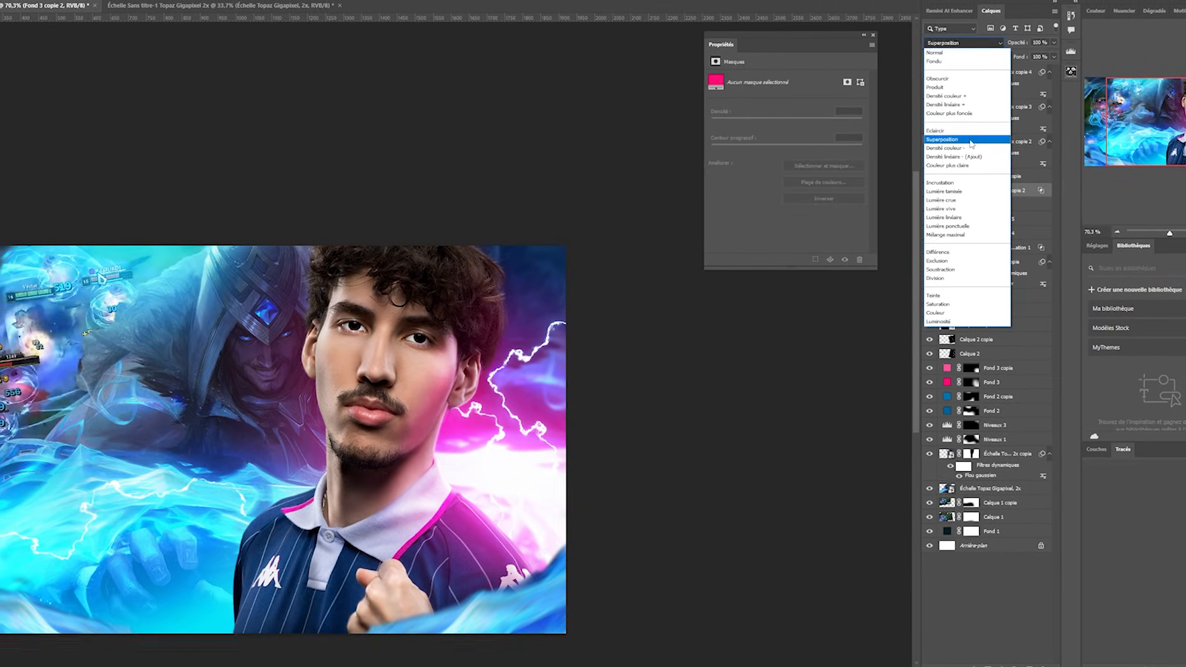
pyautogui.click(956, 156)
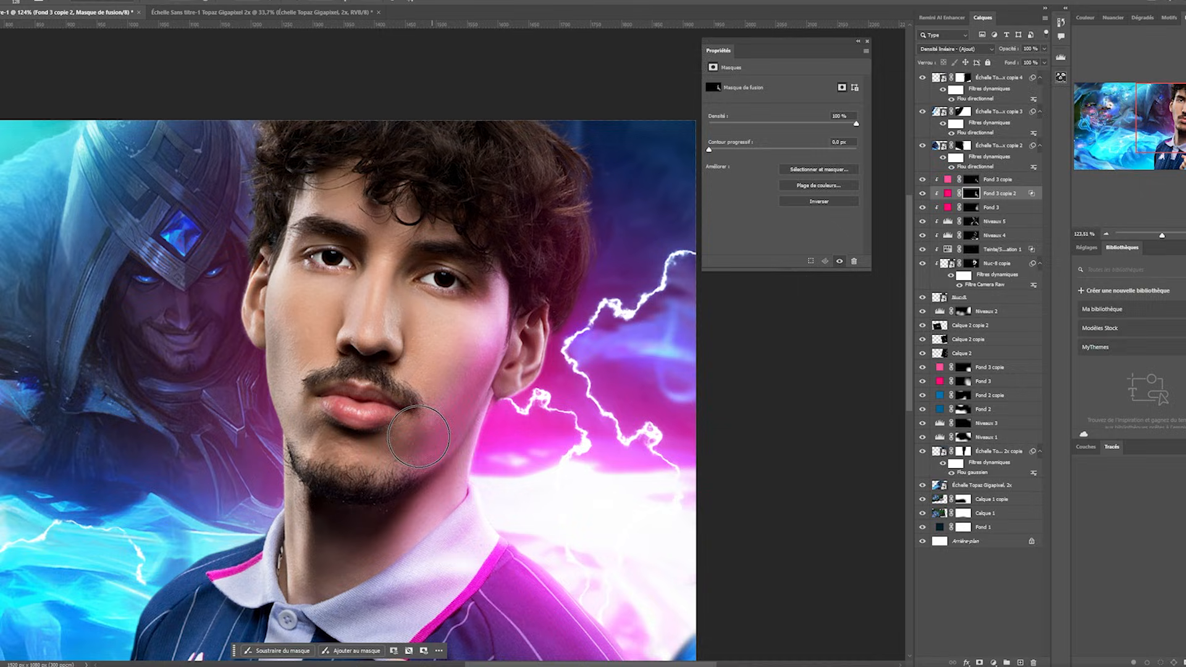
pyautogui.moveTo(419, 436)
pyautogui.mouseDown()
pyautogui.moveTo(440, 411)
pyautogui.moveTo(439, 381)
pyautogui.mouseUp()
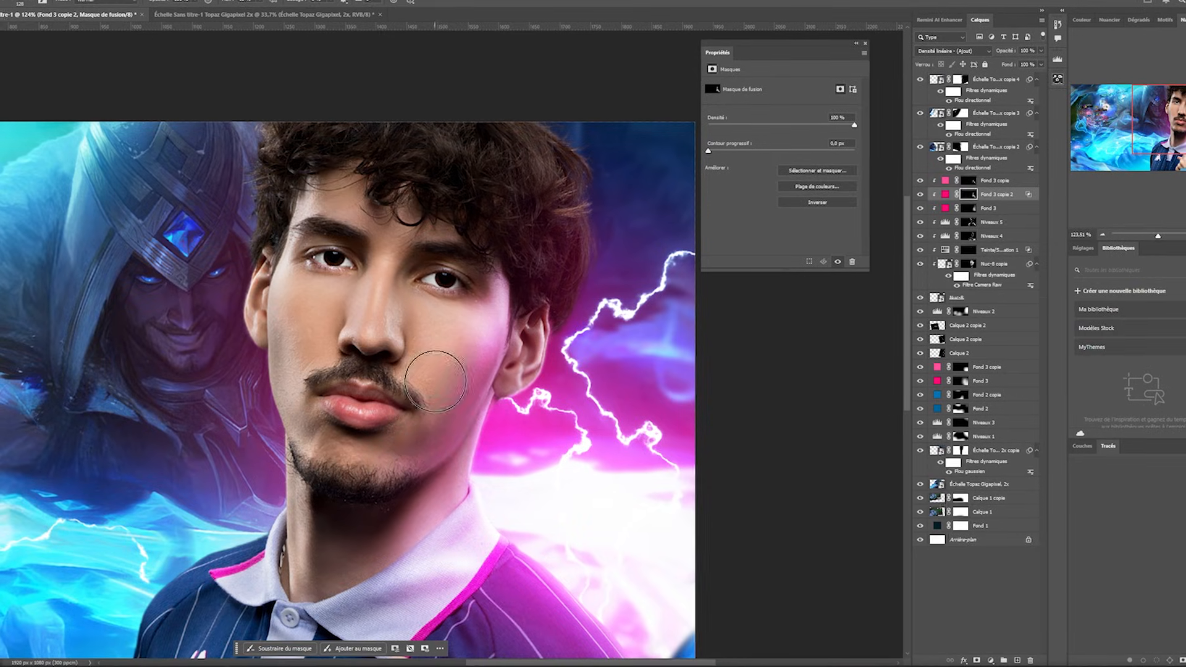
pyautogui.press('[')
pyautogui.press('[')
pyautogui.press('[')
pyautogui.press('[')
pyautogui.press('[')
pyautogui.press('[')
pyautogui.moveTo(402, 270); pyautogui.dragTo(384, 344)
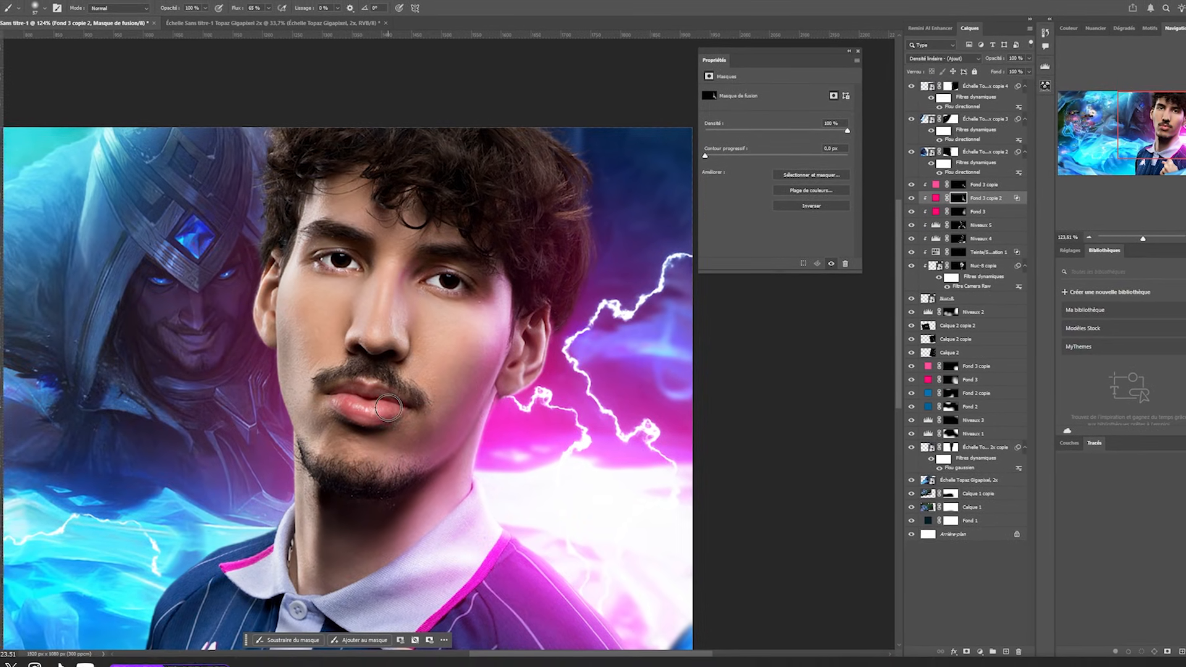
# Paint pink light into the player's hair on the glow side through the Fond 3 copie 2 mask, adjusting the brush size.
pyautogui.scroll(-6, 543, 315)
pyautogui.scroll(9, 569, 290)
pyautogui.keyDown('alt'); pyautogui.rightClick(462, 291); pyautogui.keyUp('alt')
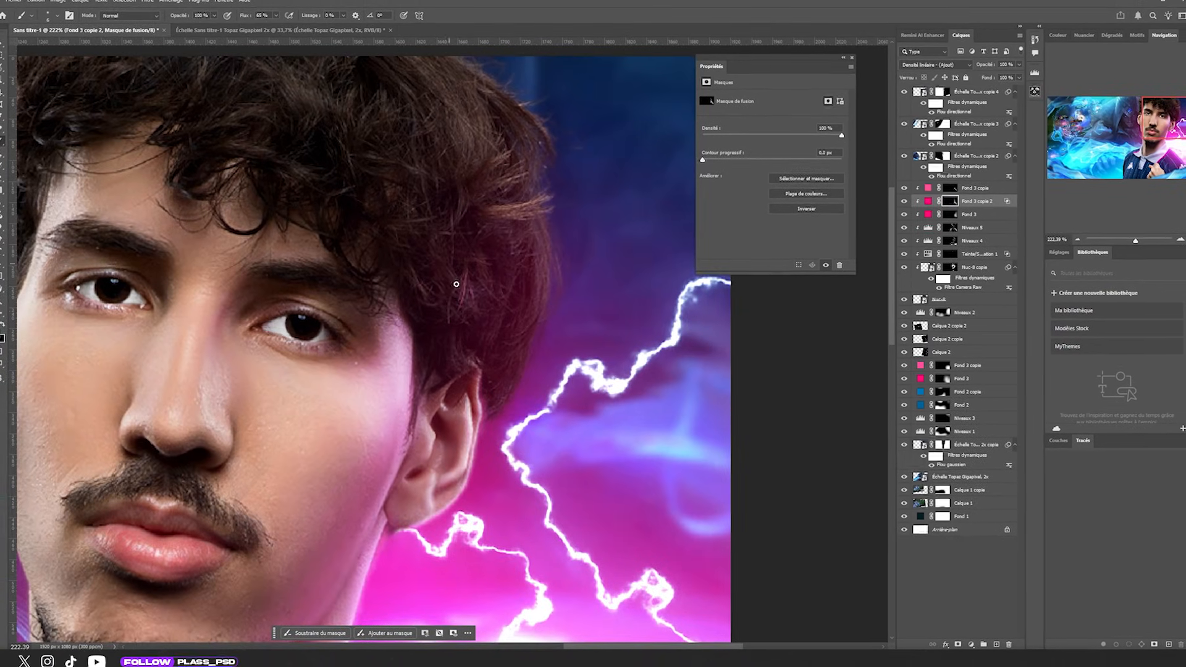
pyautogui.moveTo(455, 283); pyautogui.dragTo(530, 212)
pyautogui.keyDown('alt'); pyautogui.rightClick(518, 326); pyautogui.keyUp('alt')
pyautogui.scroll(-8, 520, 383)
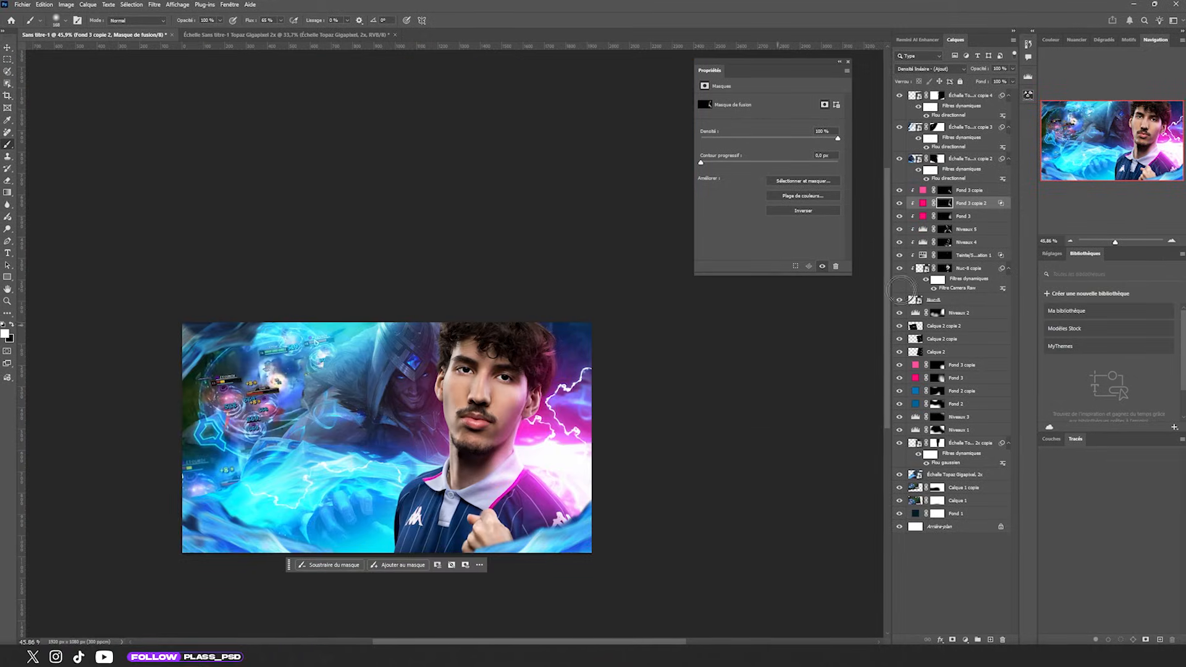
# Add an Exposure adjustment above Fond 3 copie, clipped to the player, with exposure +1.69, gamma 1.17 and a black mask.
pyautogui.scroll(5, 587, 350)
pyautogui.scroll(-5, 588, 350)
pyautogui.scroll(7, 479, 486)
pyautogui.scroll(5, 478, 487)
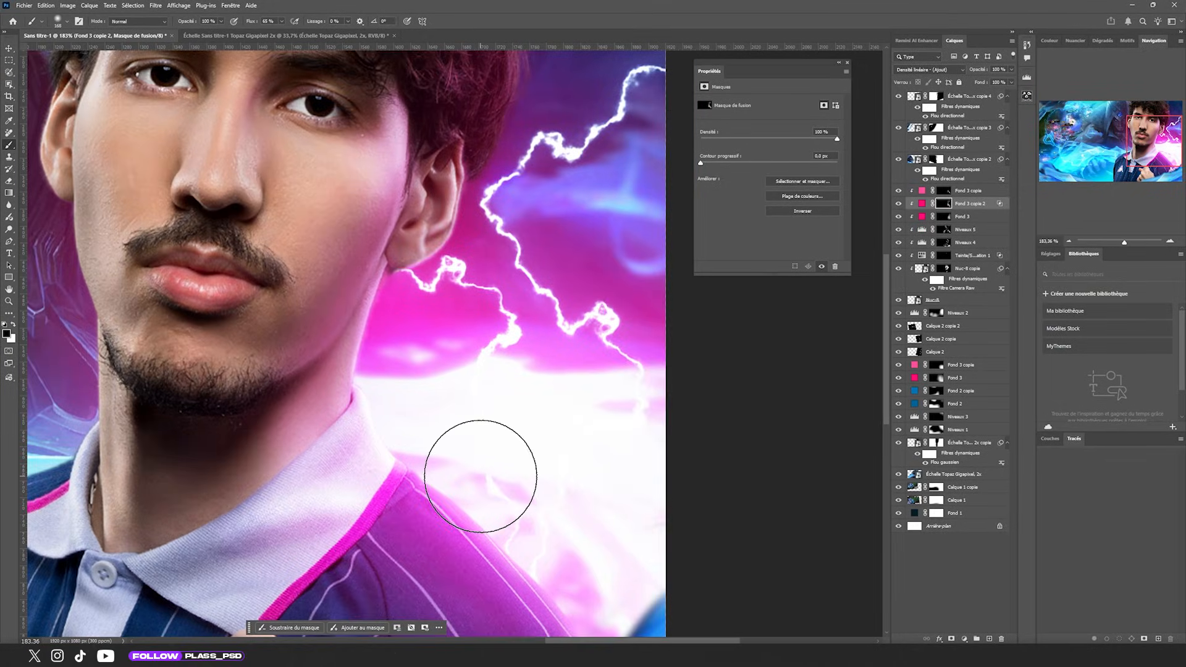
pyautogui.doubleClick(922, 190)
pyautogui.click(964, 639)
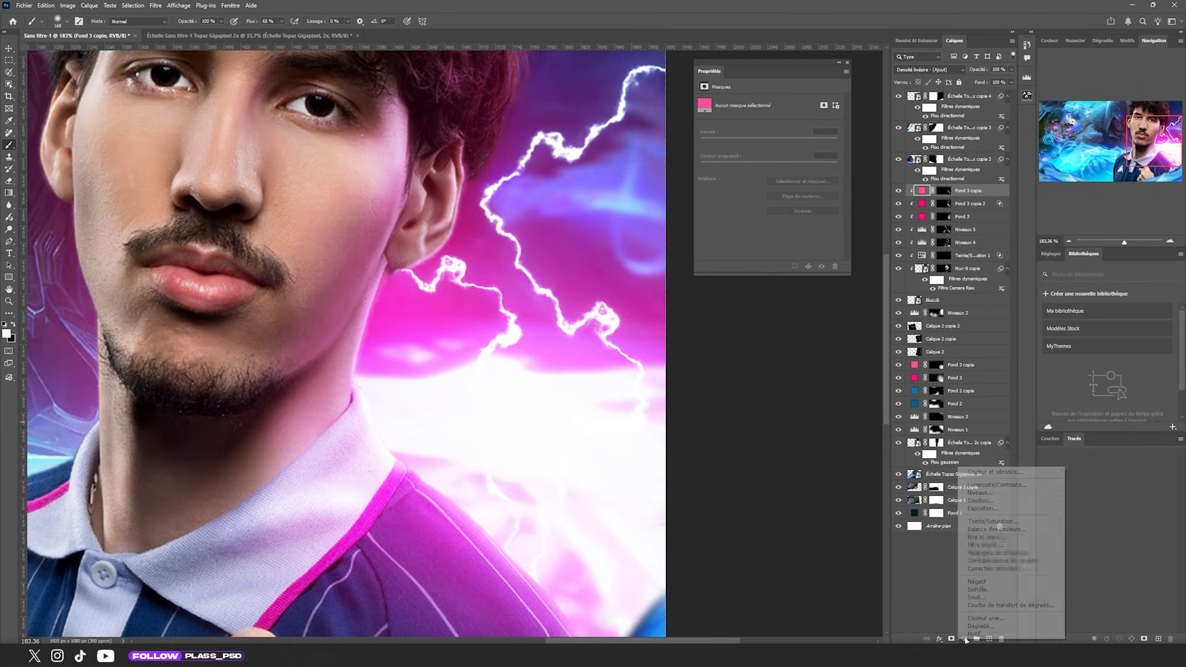
pyautogui.click(988, 537)
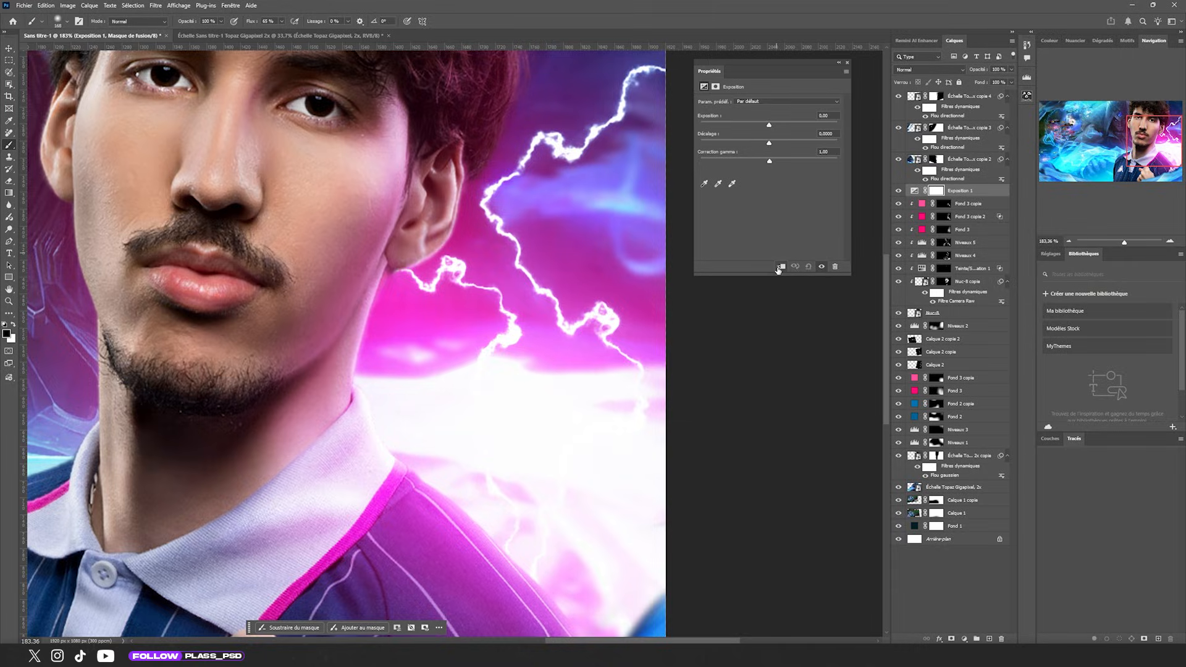
pyautogui.click(779, 266)
pyautogui.moveTo(769, 126); pyautogui.dragTo(790, 125)
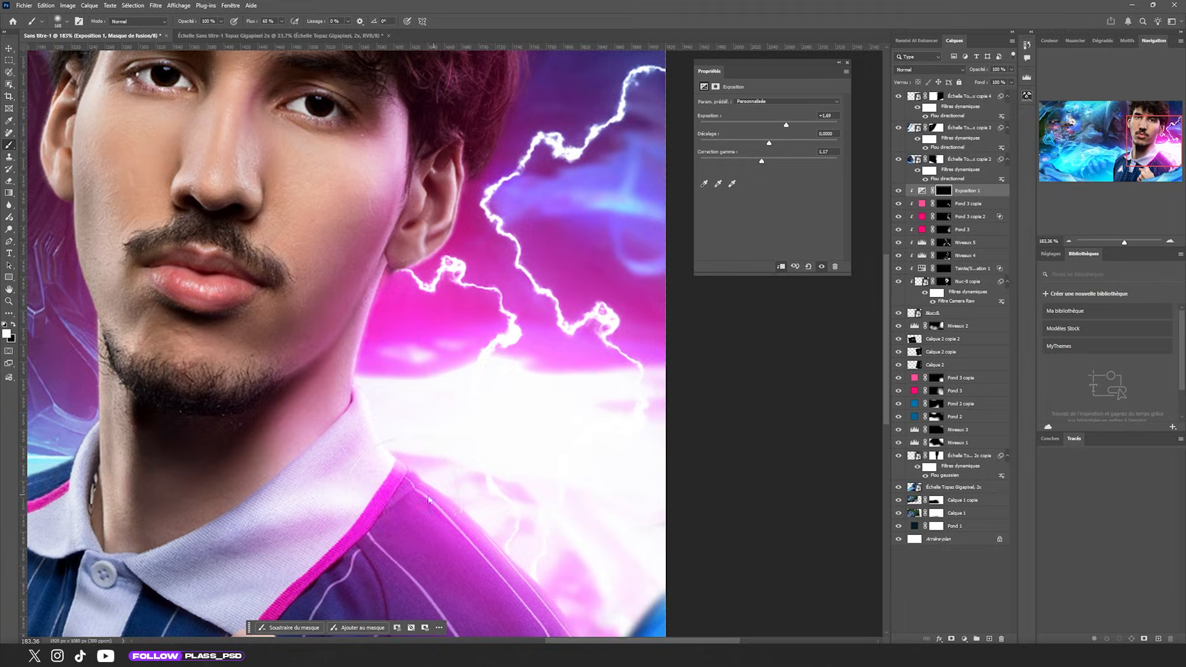
# Paint bright edge highlights on the player's shoulder, collar and jaw through the Exposure mask, varying the brush size.
pyautogui.keyDown('alt'); pyautogui.rightClick(429, 500); pyautogui.keyUp('alt')
pyautogui.keyDown('alt'); pyautogui.rightClick(404, 465); pyautogui.keyUp('alt')
pyautogui.keyDown('alt'); pyautogui.rightClick(472, 517); pyautogui.keyUp('alt')
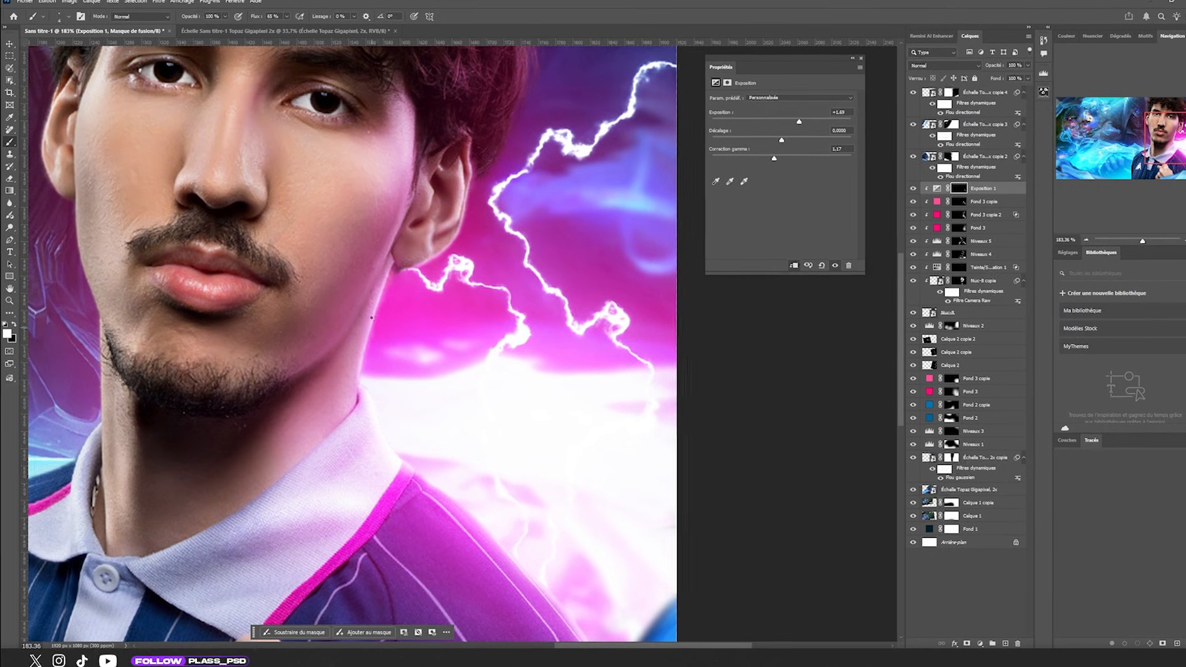
pyautogui.keyDown('alt'); pyautogui.rightClick(424, 261); pyautogui.keyUp('alt')
pyautogui.press('x')
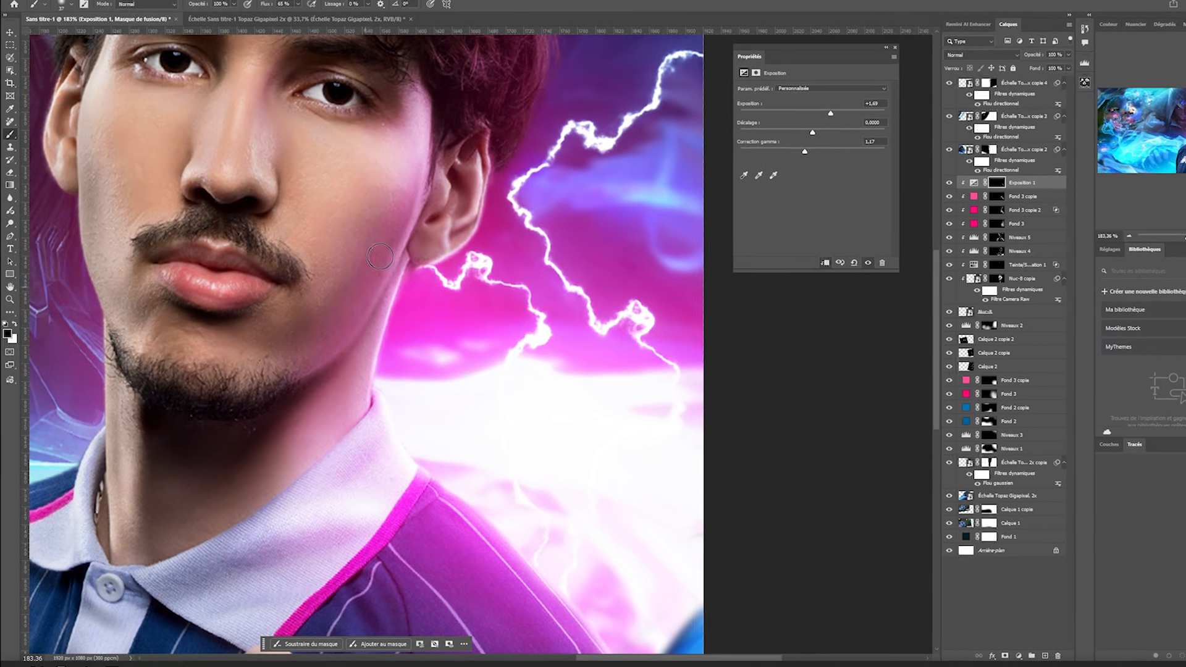
# Touch up the light pink rim beside the player's ear with black in the Fond 3 copie mask.
pyautogui.scroll(-6, 373, 430)
pyautogui.keyDown('alt'); pyautogui.rightClick(441, 266); pyautogui.keyUp('alt')
pyautogui.scroll(6, 456, 264)
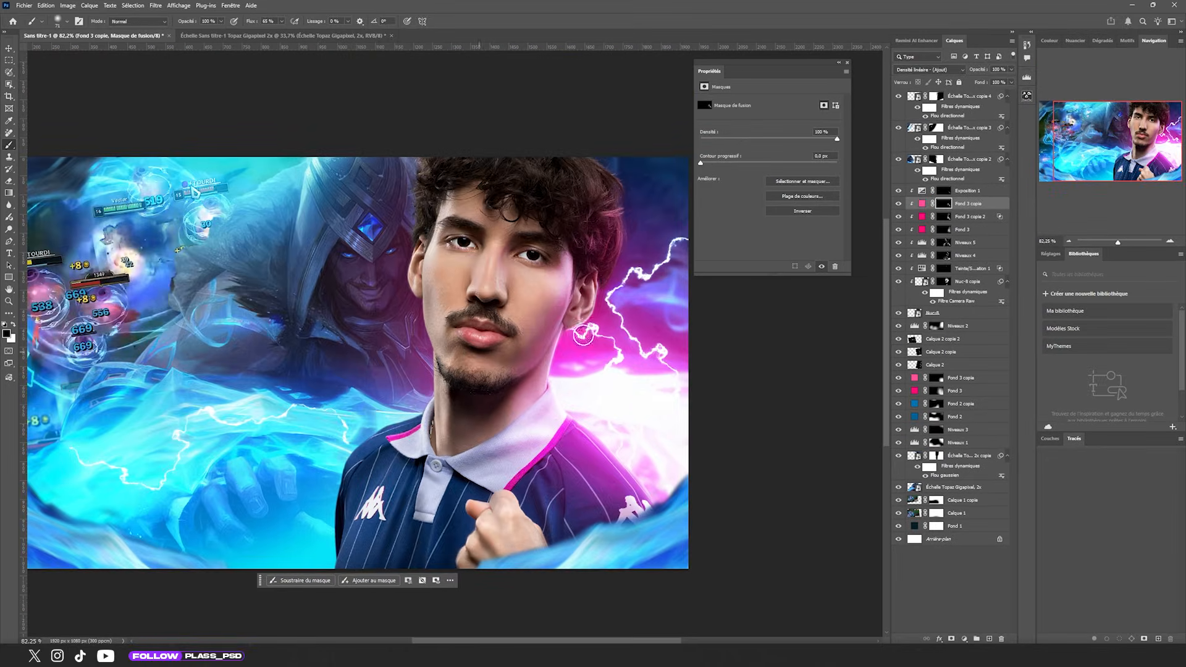
# Paint a broader pink glow over the shirt's glow-side sleeve through the clipped Fond 3 mask with a larger brush.
pyautogui.moveTo(894, 209)
pyautogui.mouseDown()
pyautogui.moveTo(898, 230)
pyautogui.moveTo(899, 190)
pyautogui.mouseUp()
pyautogui.scroll(-5, 598, 272)
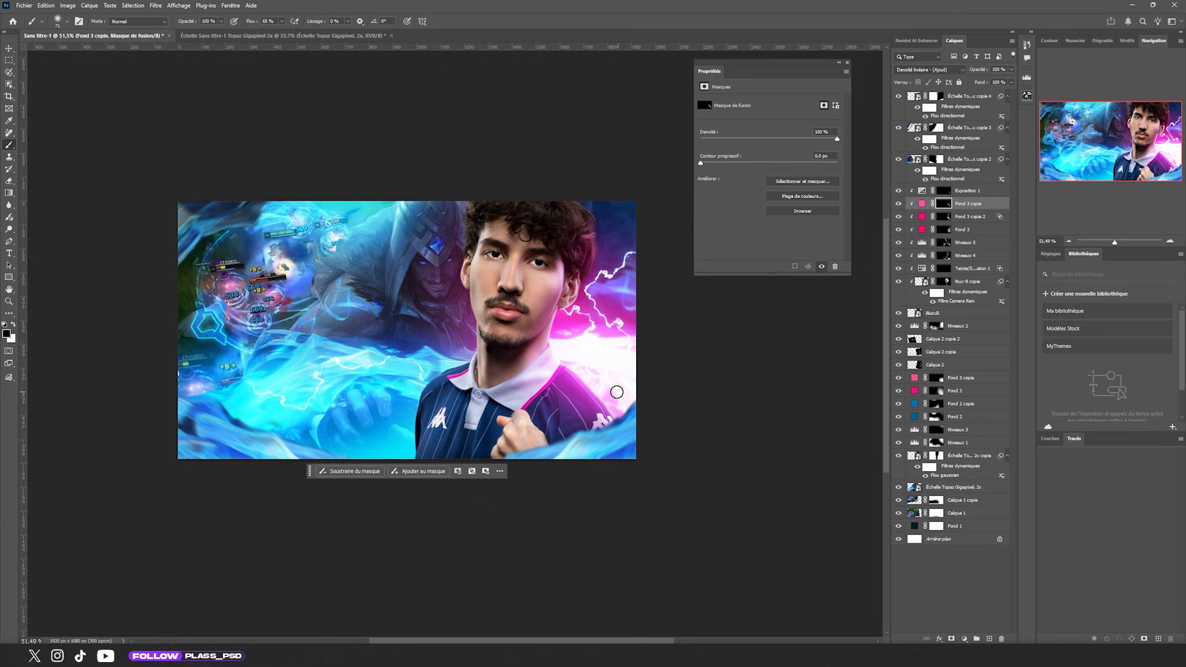
pyautogui.scroll(4, 606, 398)
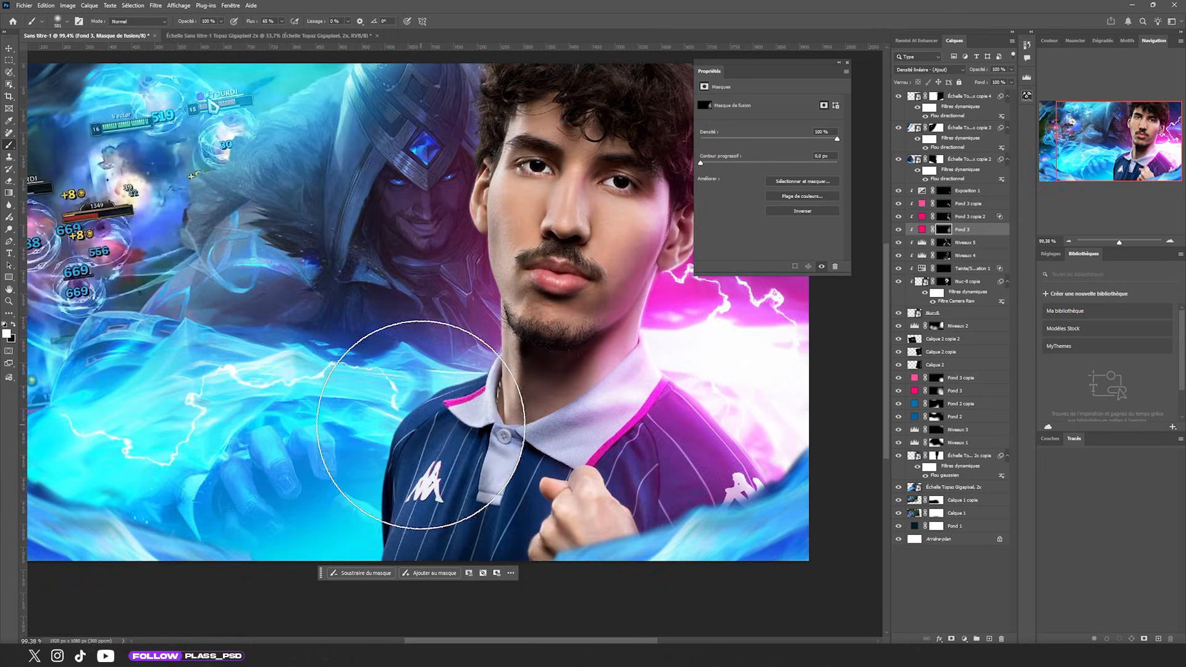
pyautogui.scroll(-4, 427, 411)
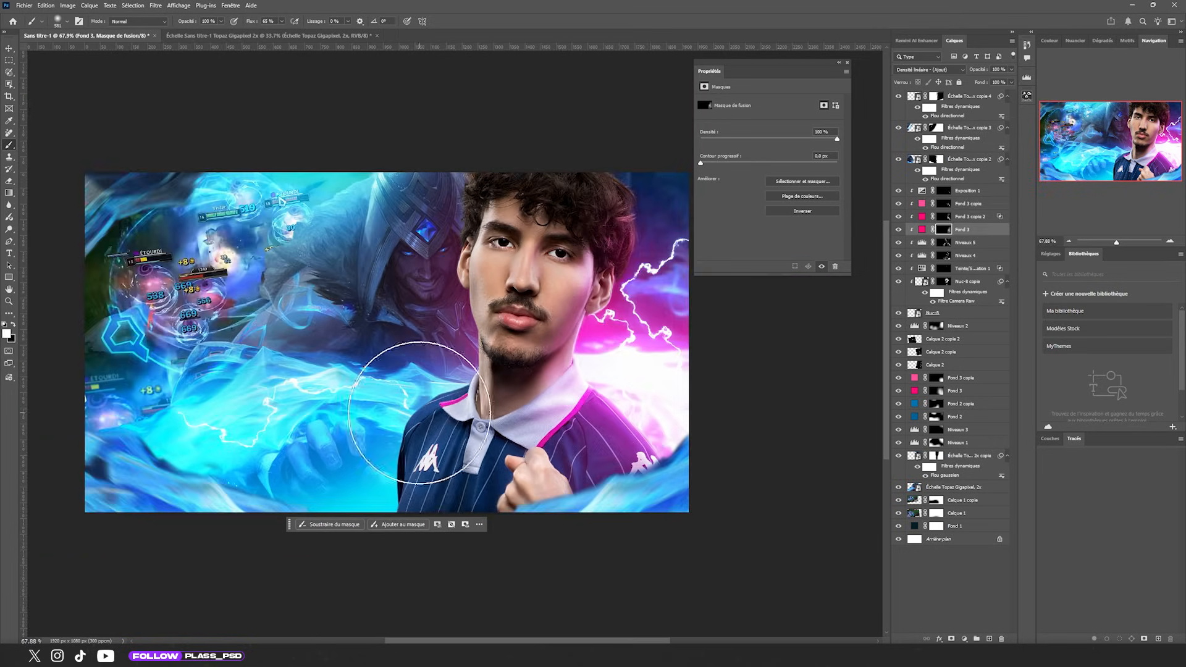
# Copy the blue Fond 2 fill above Fond 3 copie, clipped to the player with a black mask, and paint blue light onto the shirt.
pyautogui.click(979, 205)
pyautogui.click(983, 415)
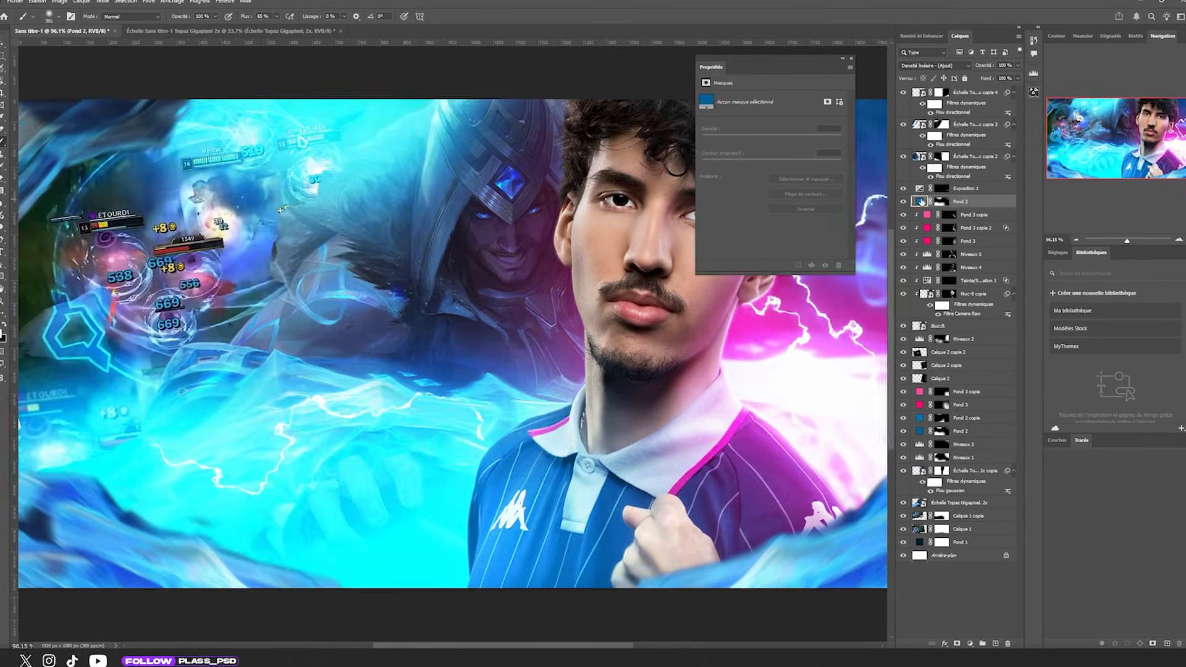
pyautogui.click(938, 204)
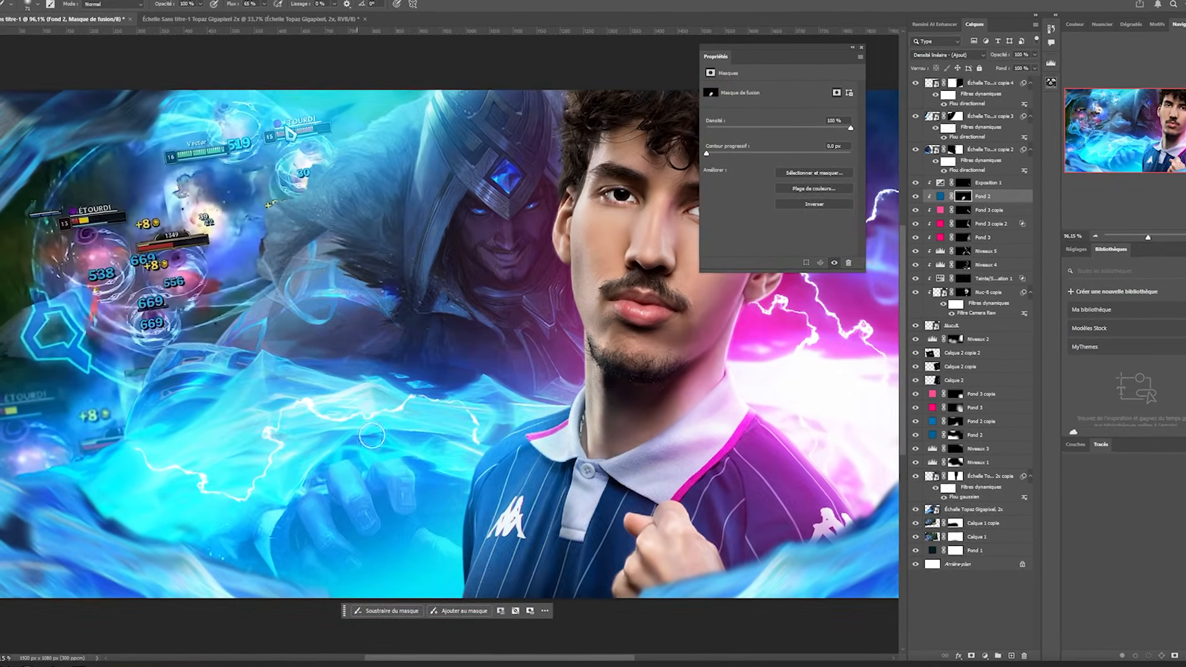
pyautogui.scroll(-5, 461, 407)
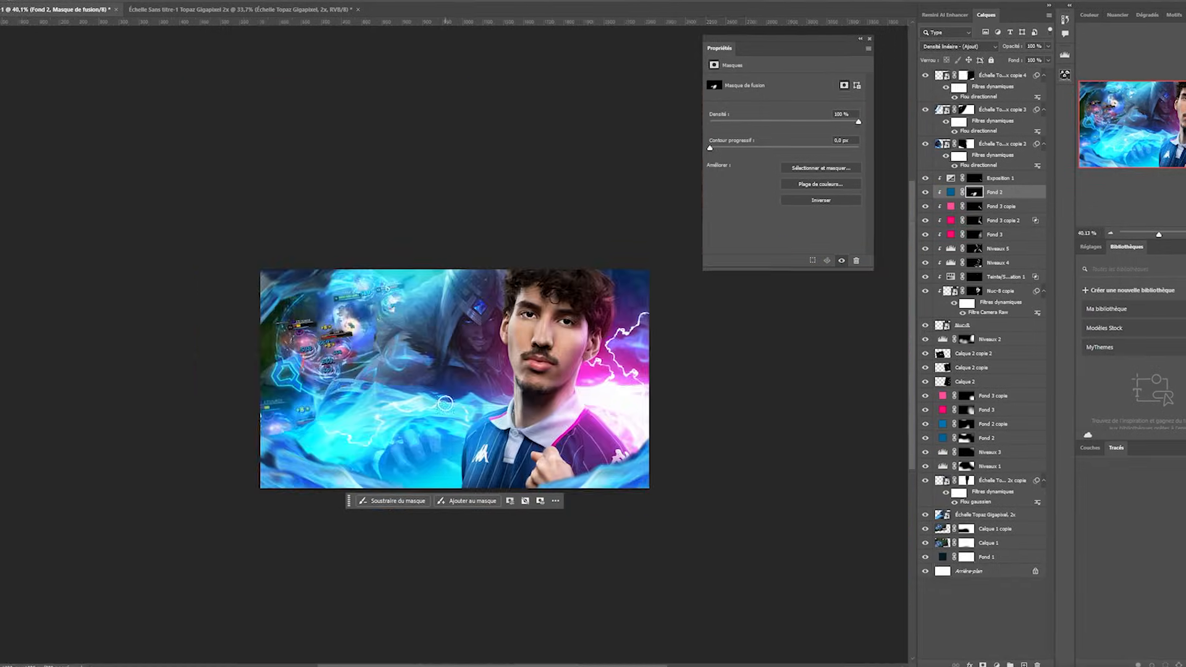
# Paint blue light along the player's ear, cheek and jaw on the champion side through the clipped Fond 2 mask.
pyautogui.scroll(7, 507, 370)
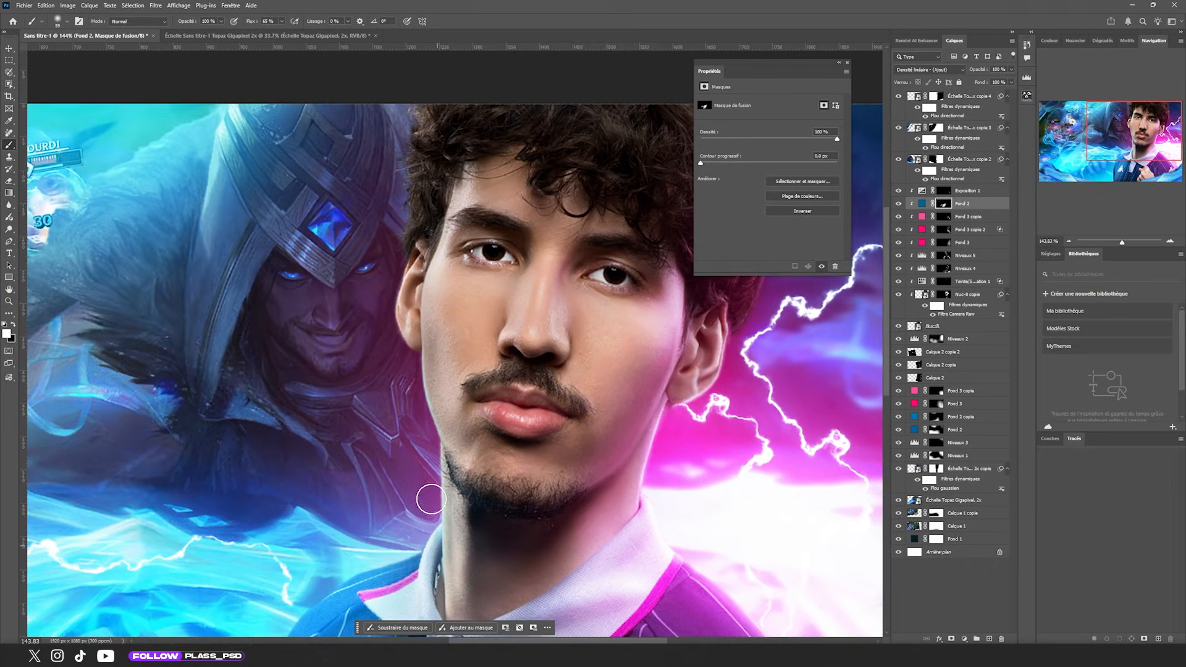
pyautogui.moveTo(452, 238); pyautogui.dragTo(441, 238)
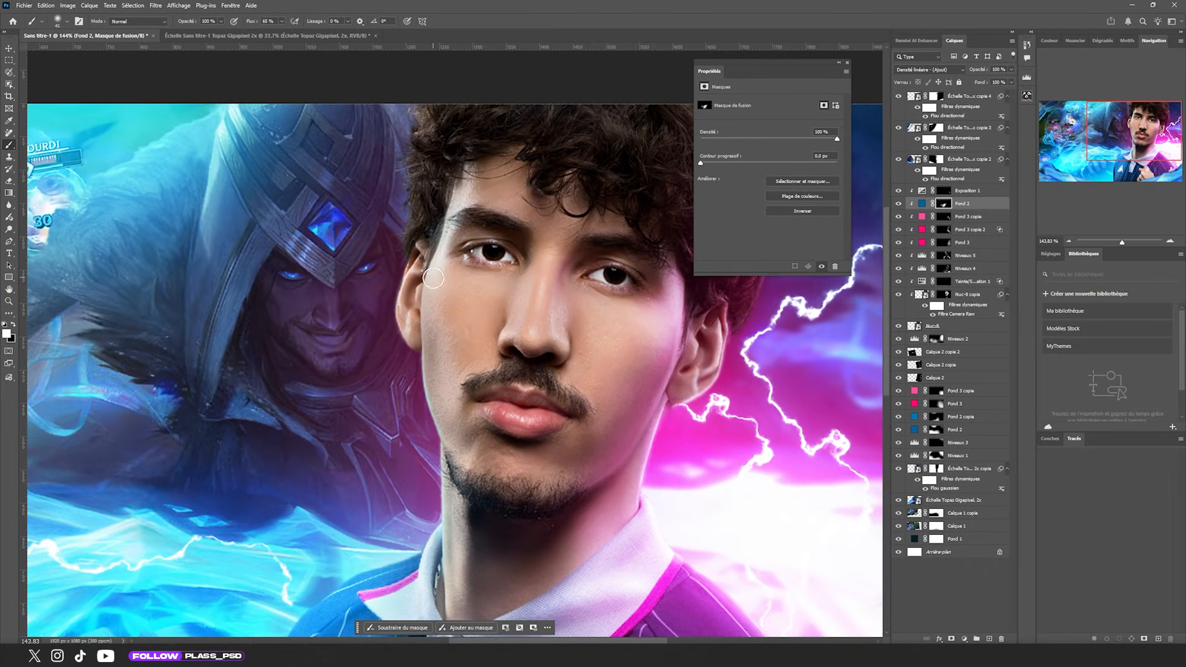
pyautogui.moveTo(422, 333); pyautogui.dragTo(451, 332)
pyautogui.moveTo(418, 262); pyautogui.dragTo(430, 450)
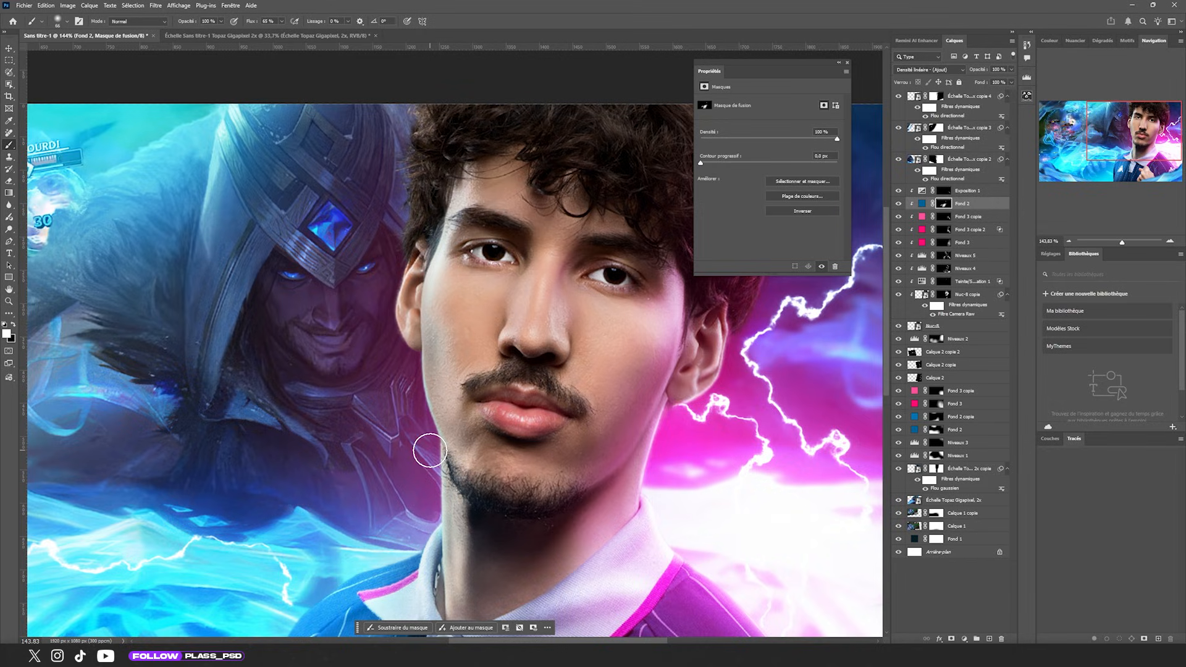
pyautogui.scroll(-3, 524, 460)
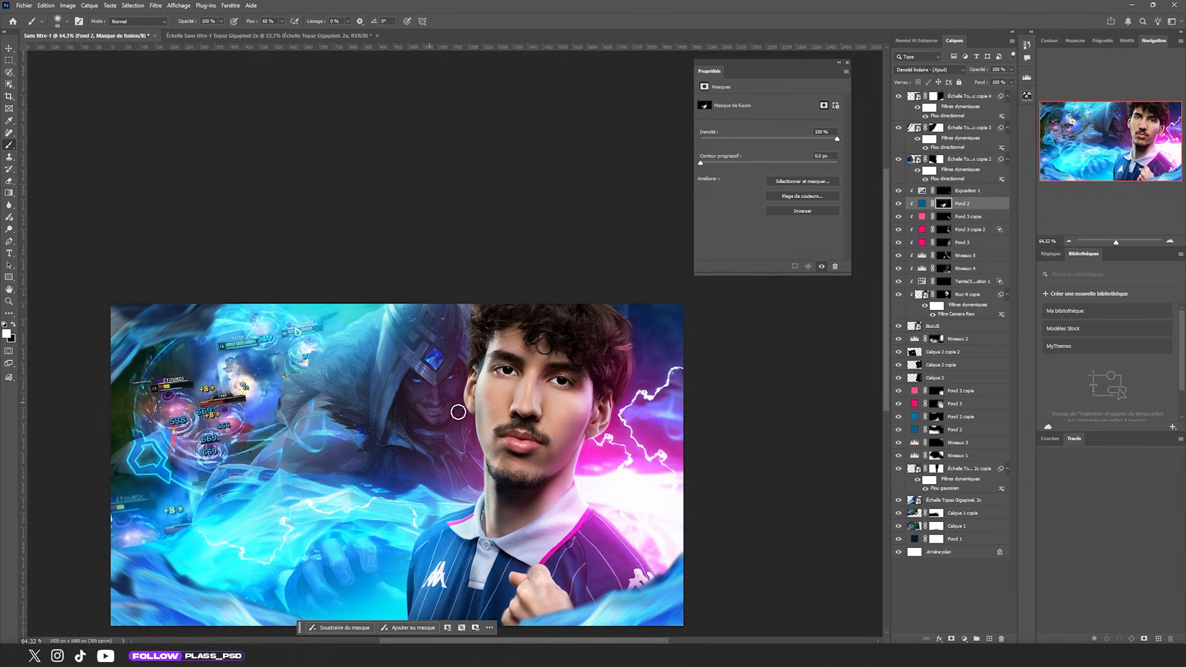
# Touch up the thin blue rim from the temple to the jaw in the clipped Fond 2 mask, undoing the last cheek stroke.
pyautogui.scroll(3, 480, 388)
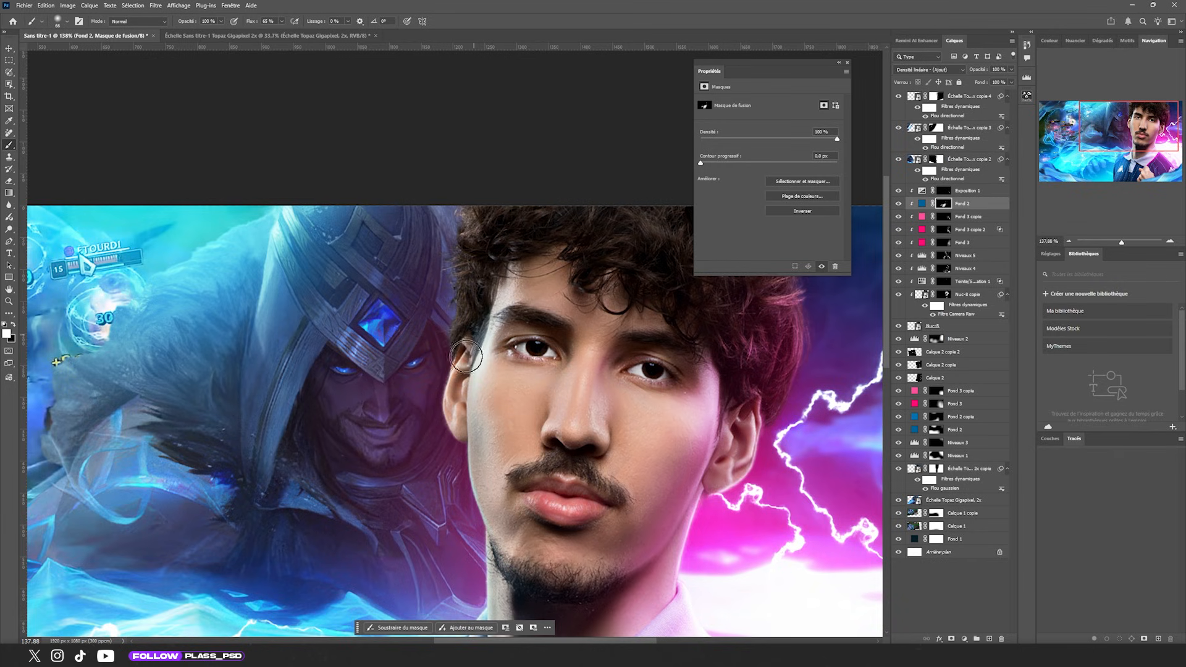
pyautogui.scroll(2, 473, 420)
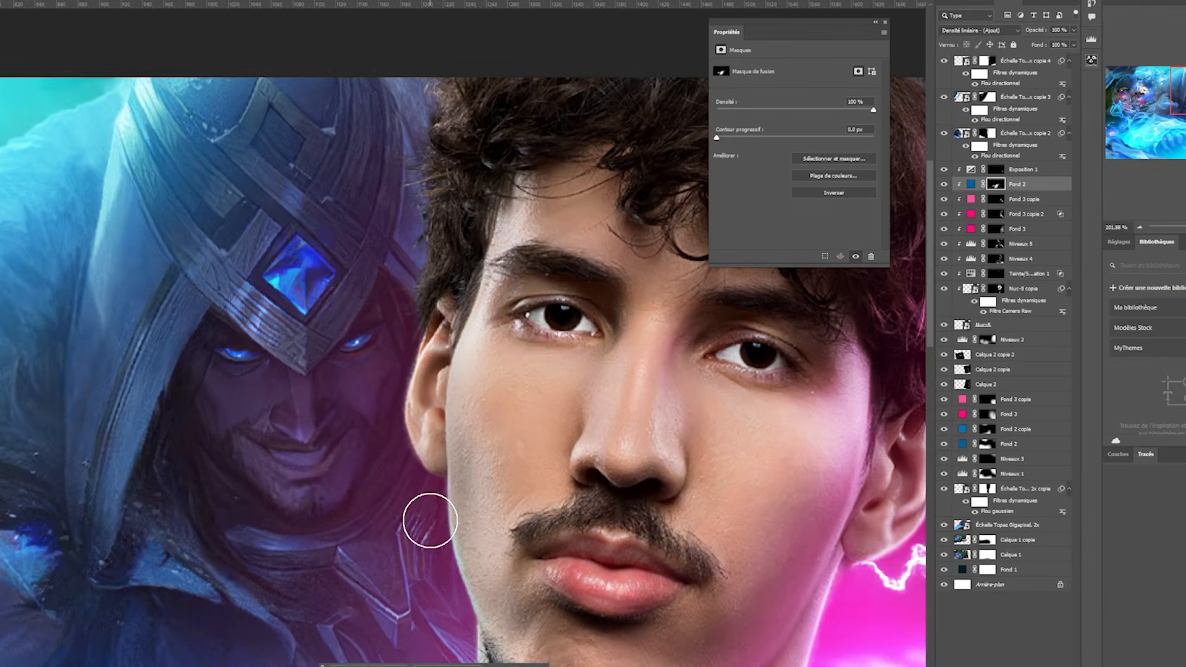
pyautogui.scroll(2, 460, 497)
pyautogui.moveTo(460, 339)
pyautogui.mouseDown()
pyautogui.moveTo(490, 478)
pyautogui.moveTo(479, 290)
pyautogui.mouseUp()
pyautogui.hotkey('ctrl', 'z')
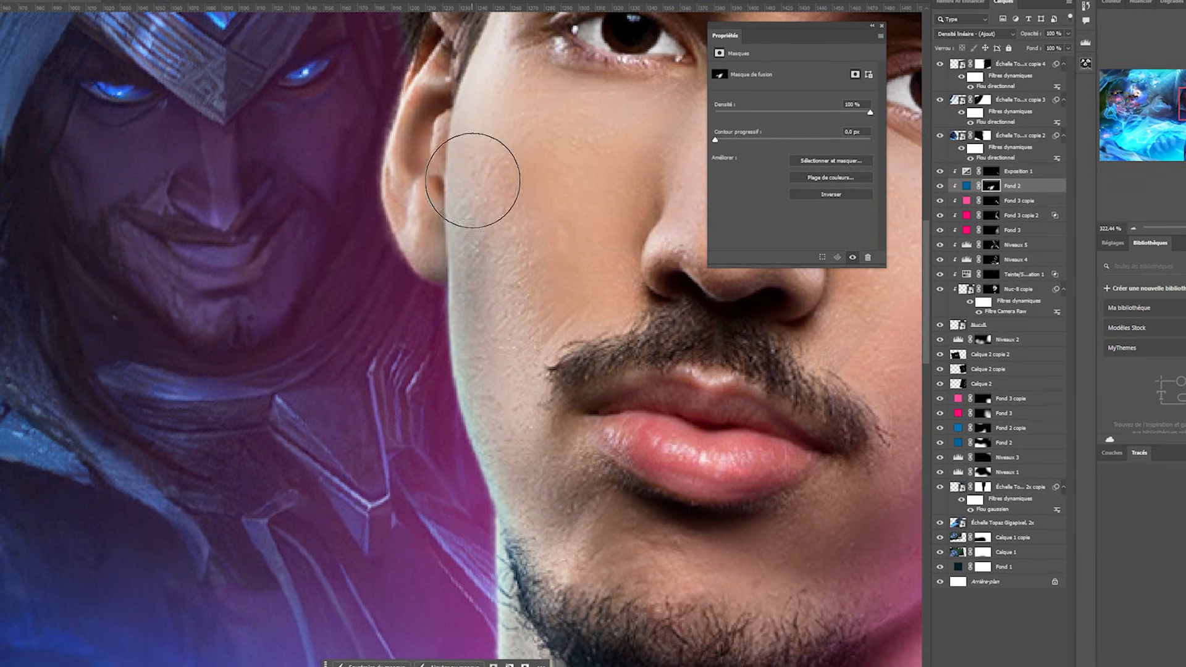
pyautogui.scroll(-4, 473, 180)
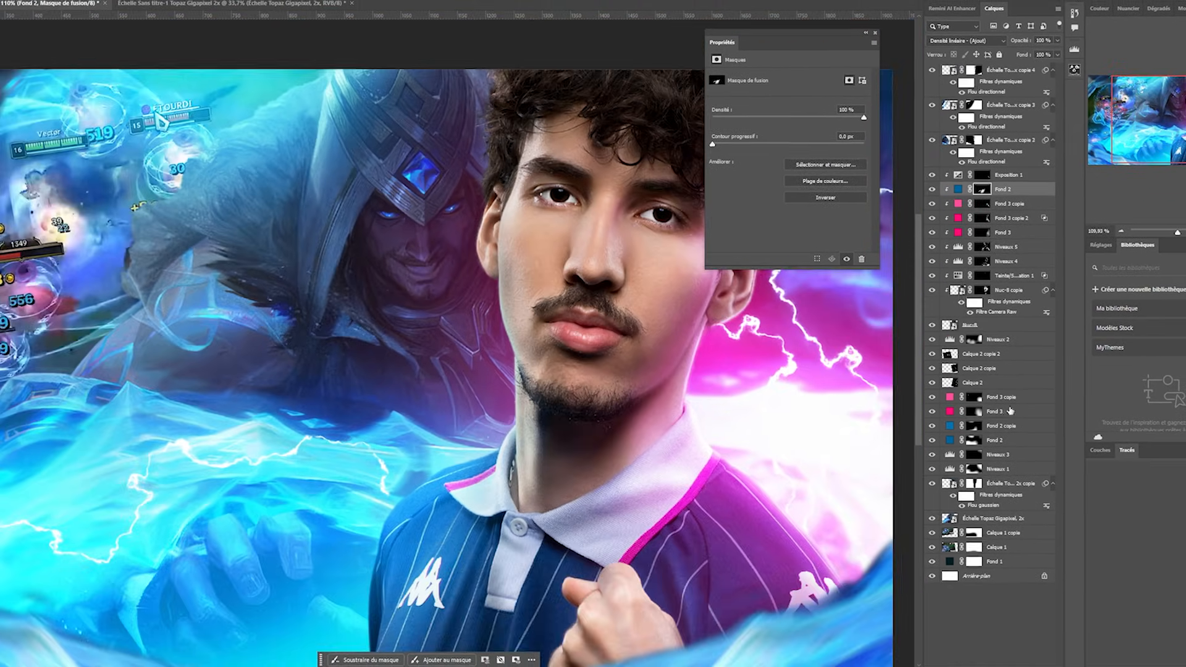
# Duplicate the blue Fond 2 fill above the clipped Fond 2, fill its mask with black and paint more blue light onto the player.
pyautogui.moveTo(1001, 439); pyautogui.dragTo(1002, 185)
pyautogui.click(982, 189)
pyautogui.scroll(2, 582, 294)
pyautogui.hotkey('ctrl', 'BackSpace')
pyautogui.moveTo(587, 377)
pyautogui.mouseDown()
pyautogui.moveTo(485, 426)
pyautogui.moveTo(477, 554)
pyautogui.mouseUp()
# Restrict the new blue fill copy with a split underlying-layer shadow range in its blending options.
pyautogui.doubleClick(1016, 193)
pyautogui.moveTo(852, 246); pyautogui.dragTo(929, 245)
pyautogui.moveTo(929, 245); pyautogui.dragTo(878, 245)
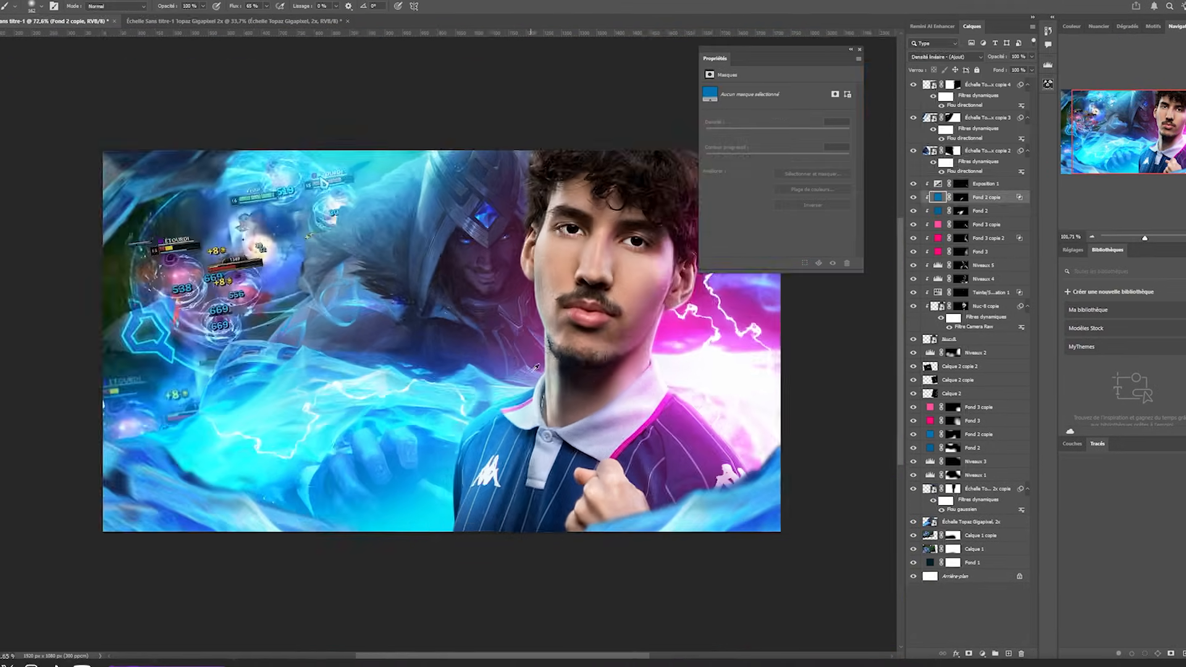
# Duplicate the Exposition 1 adjustment with its underlying-layer shadow range split at 11/61 and a black mask.
pyautogui.scroll(5, 399, 557)
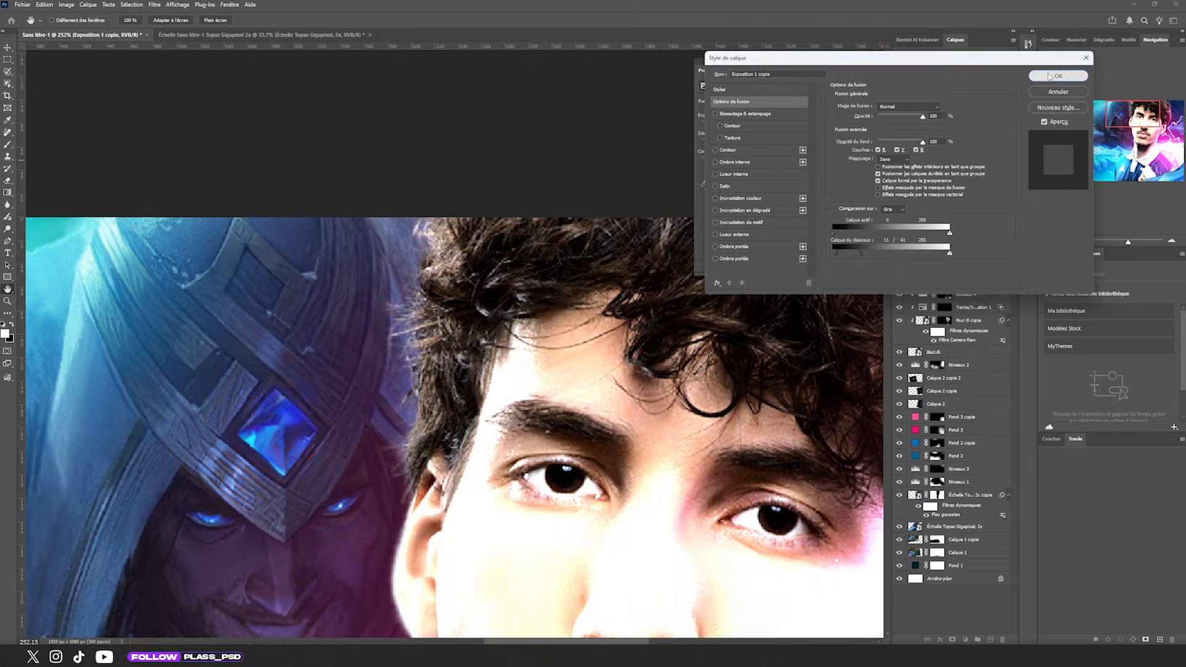
pyautogui.press('Return')
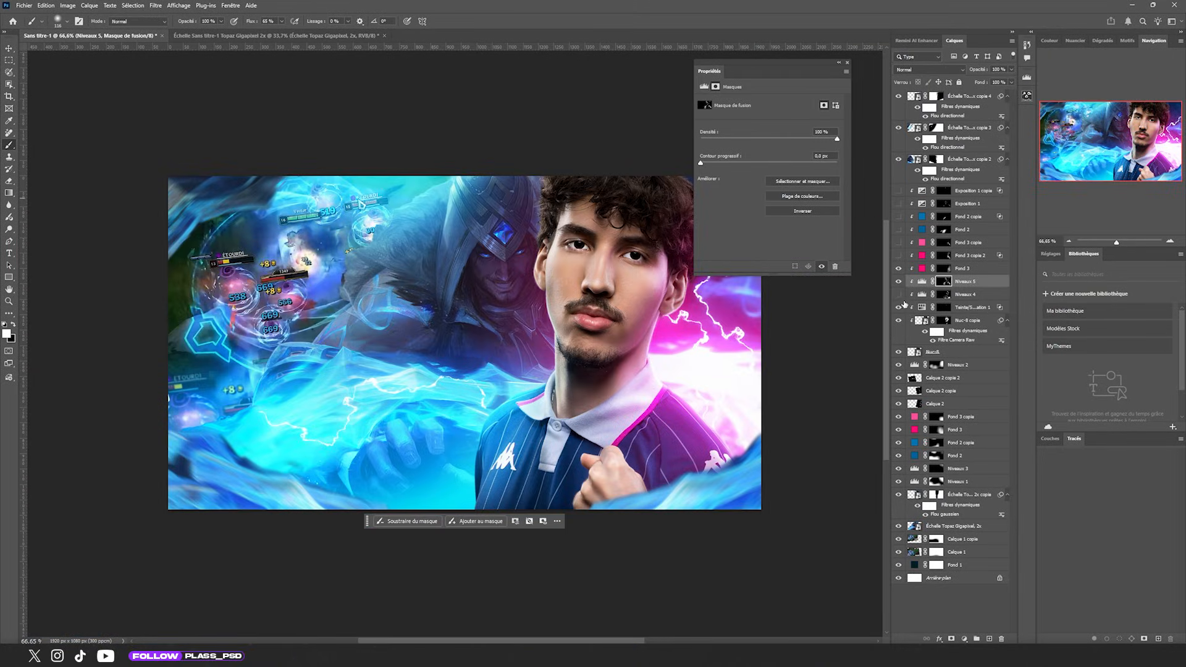
# Compare the player with the clipped lighting layers hidden and shown, and inspect the Niveaux 4 settings.
pyautogui.scroll(-2, 473, 321)
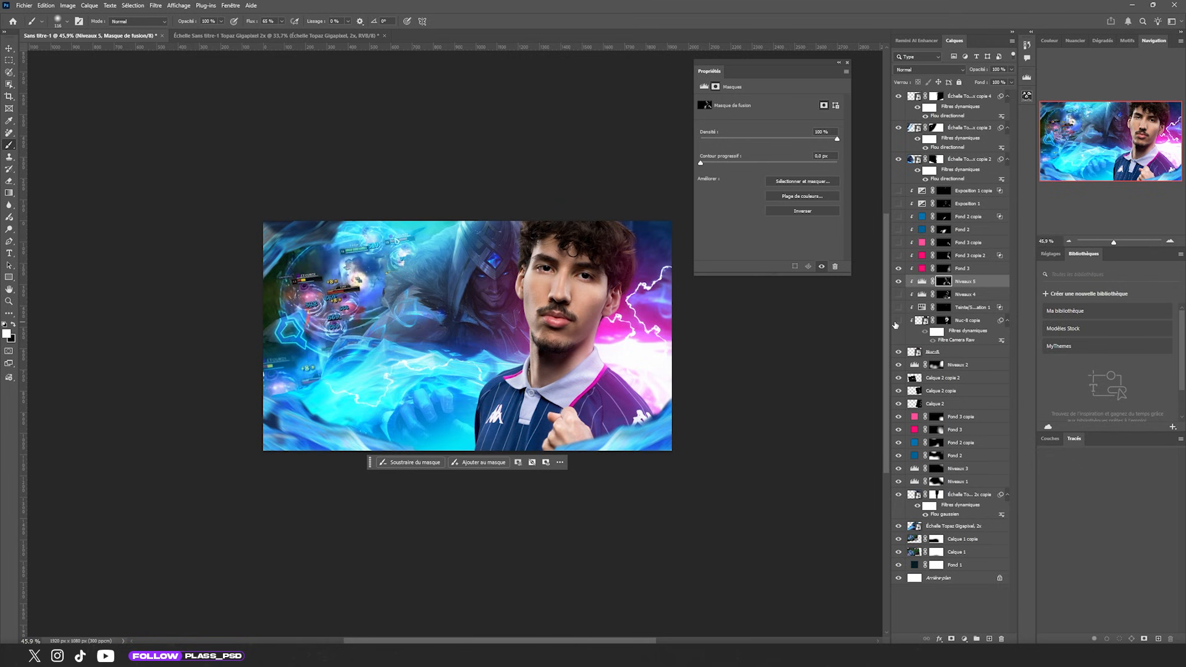
pyautogui.click(898, 269)
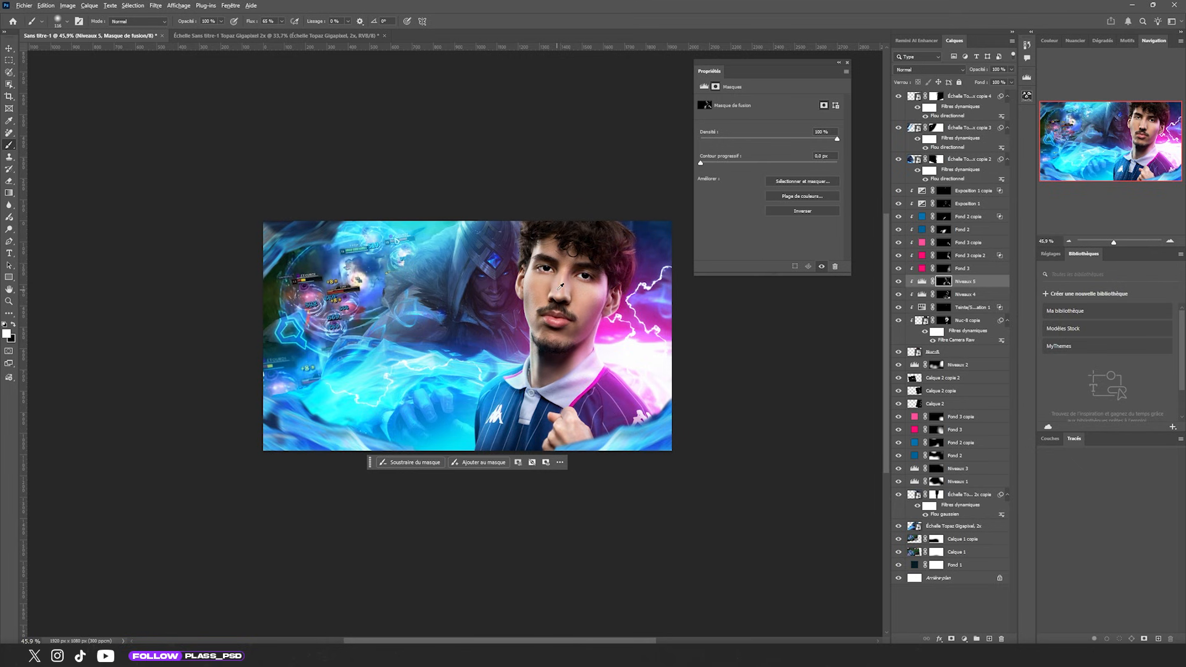
pyautogui.scroll(5, 561, 286)
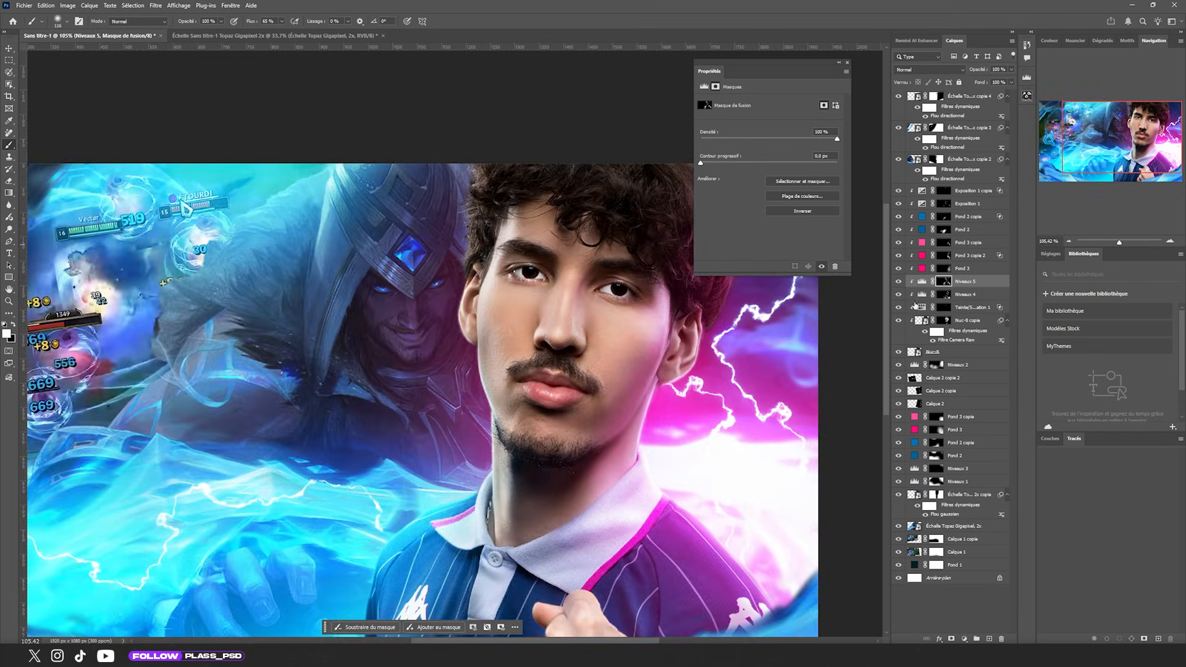
pyautogui.click(918, 295)
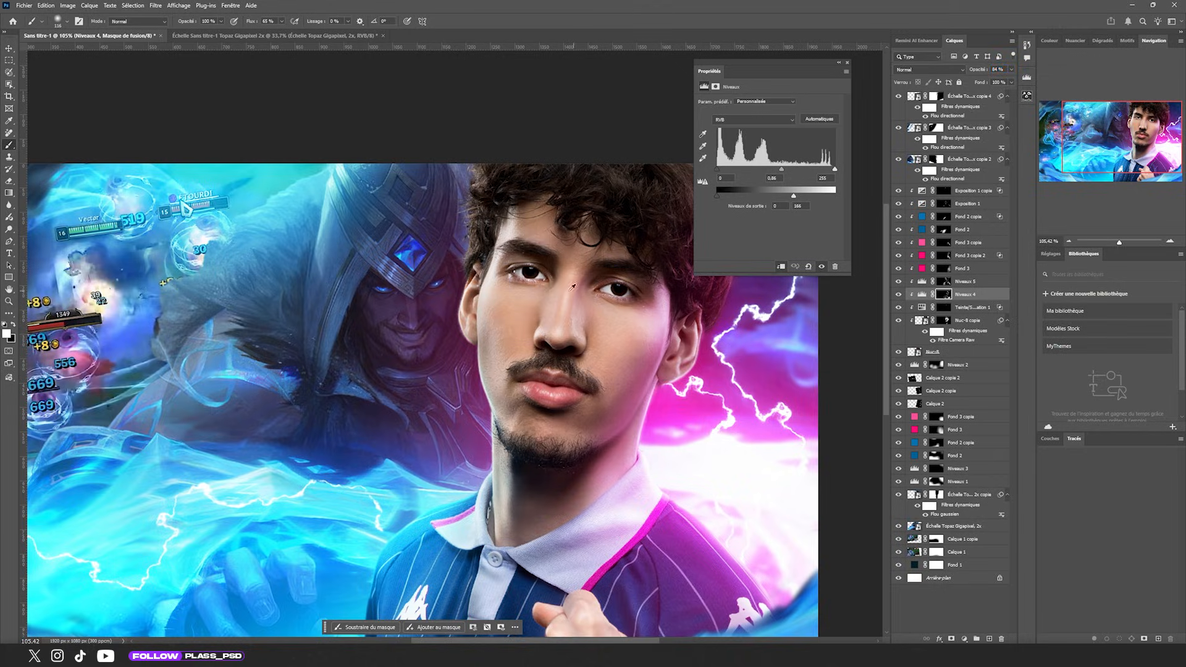
pyautogui.scroll(-5, 550, 309)
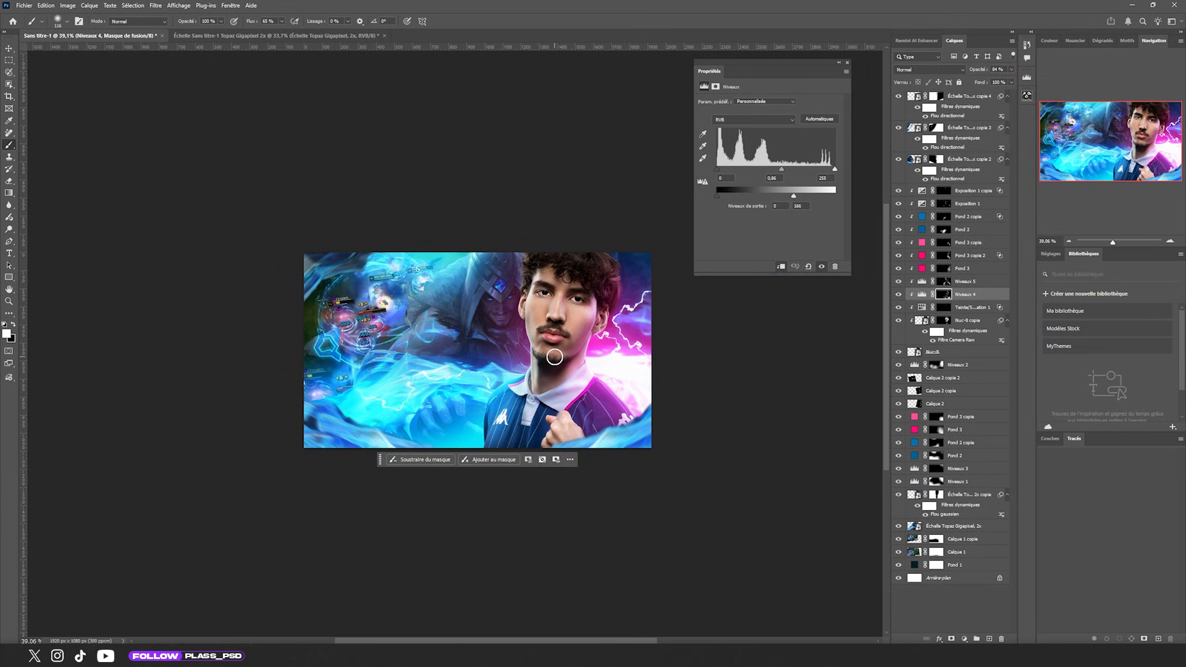
pyautogui.scroll(3, 559, 358)
# Add a Color and Vibrance adjustment above Exposition 1 copie, clipped to the player, with vibrance +23.
pyautogui.click(962, 190)
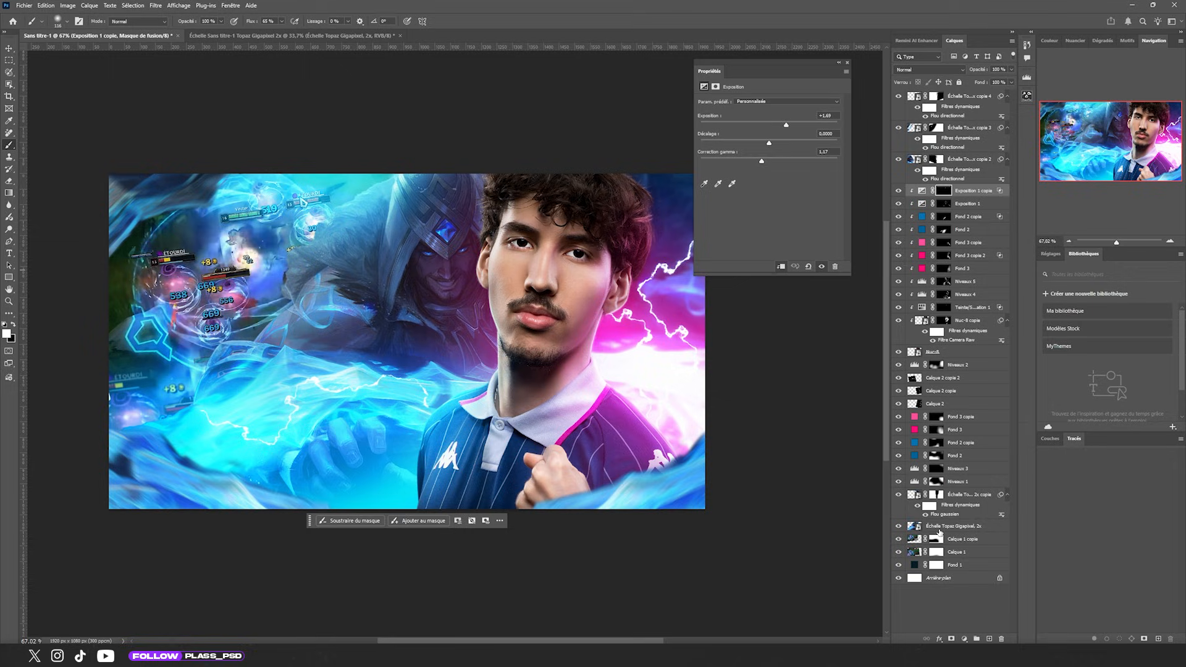
pyautogui.click(962, 638)
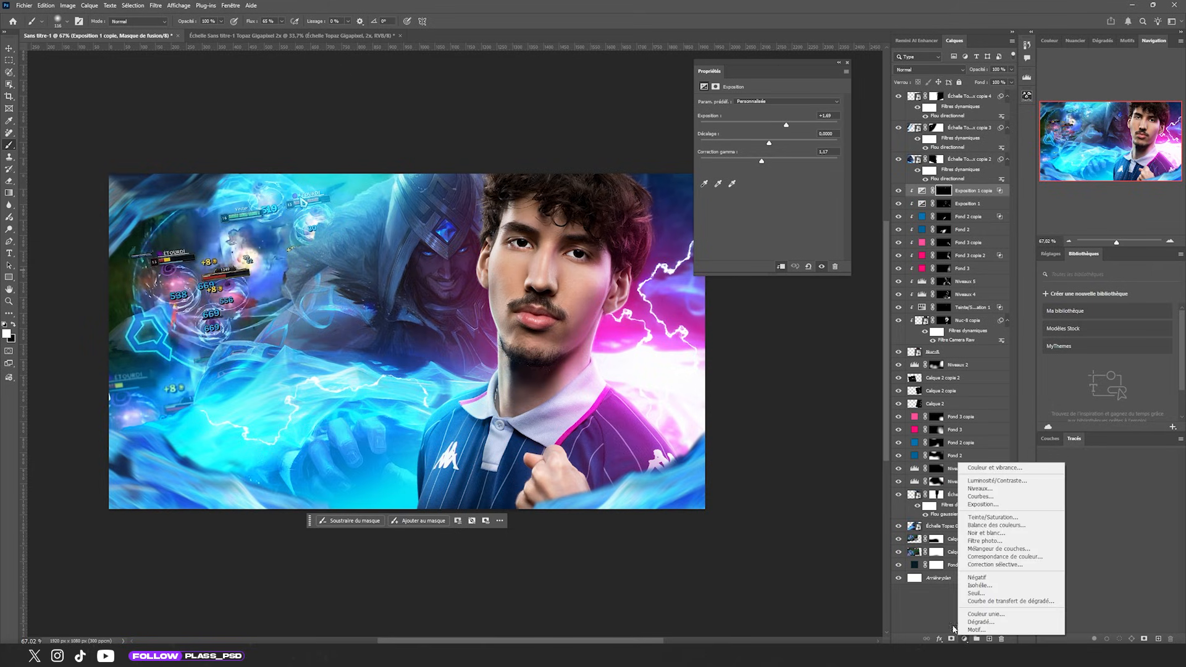
pyautogui.click(992, 468)
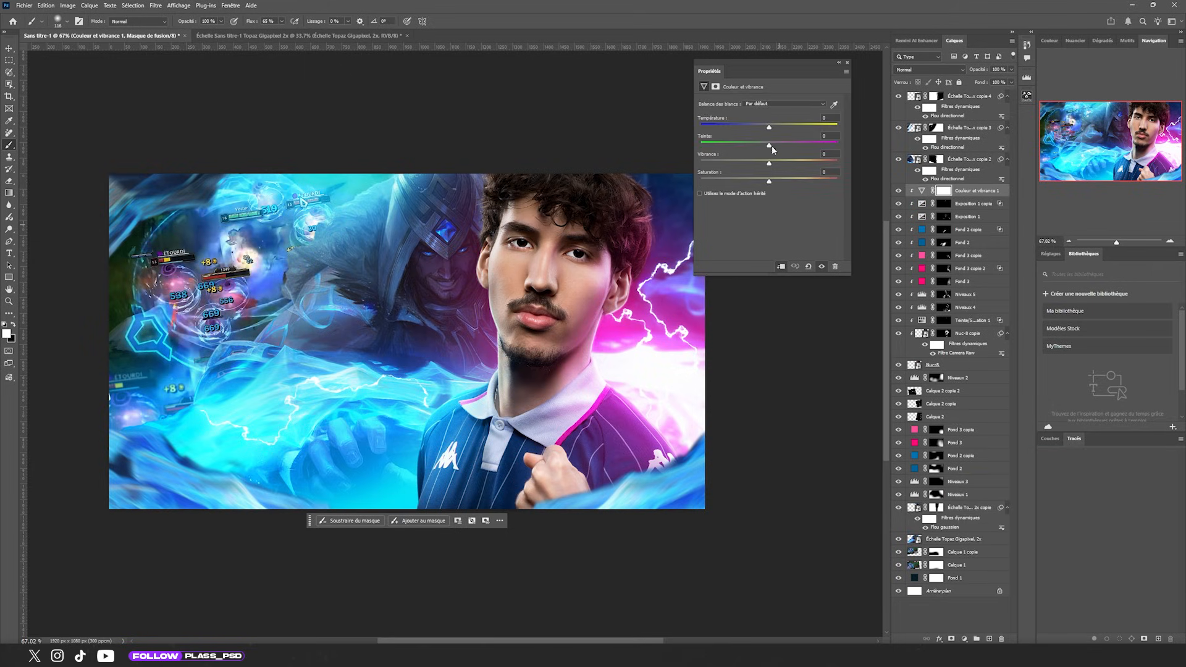
pyautogui.moveTo(770, 164); pyautogui.dragTo(785, 163)
pyautogui.scroll(-5, 542, 374)
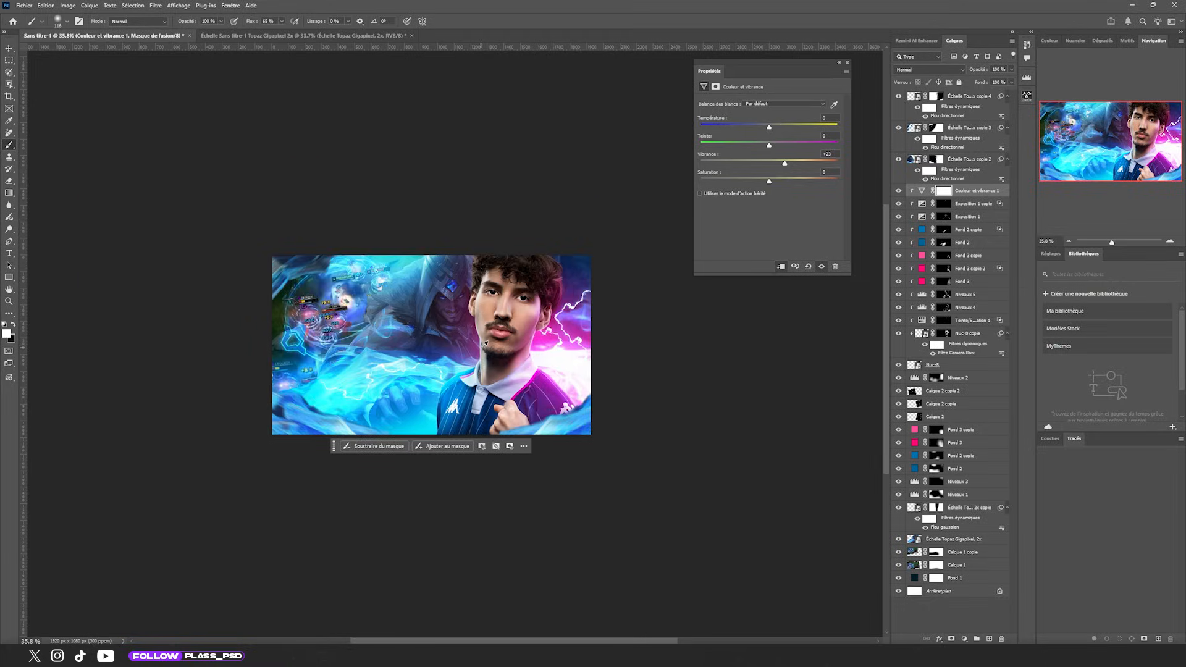
pyautogui.scroll(5, 541, 374)
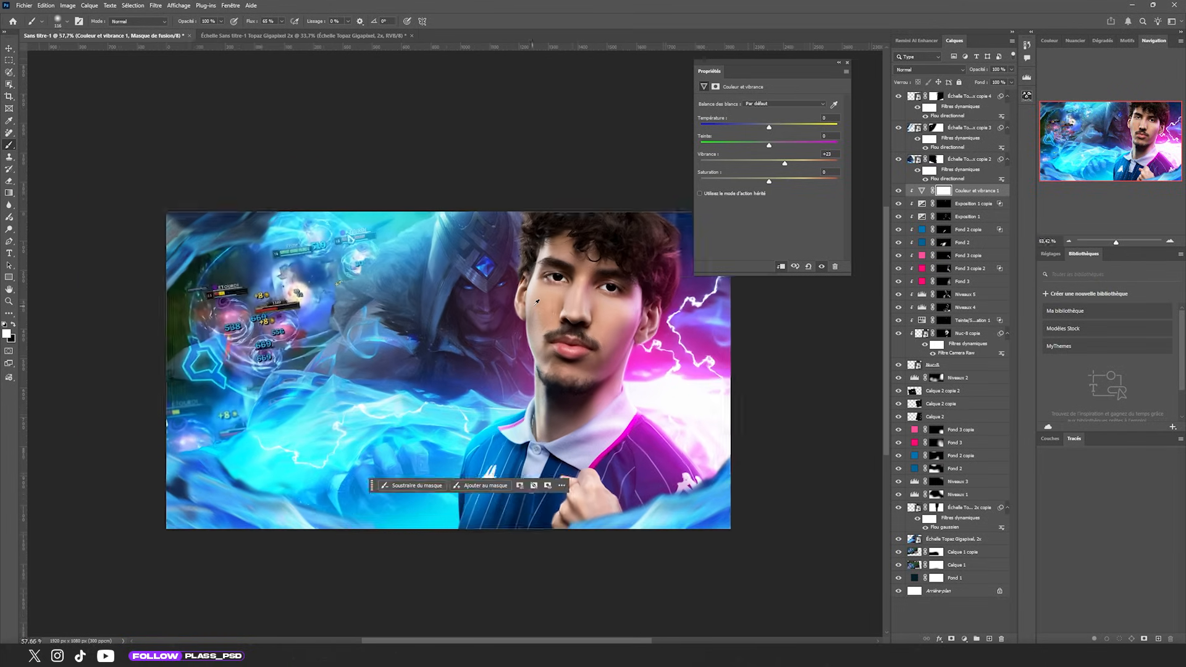
pyautogui.press('v')
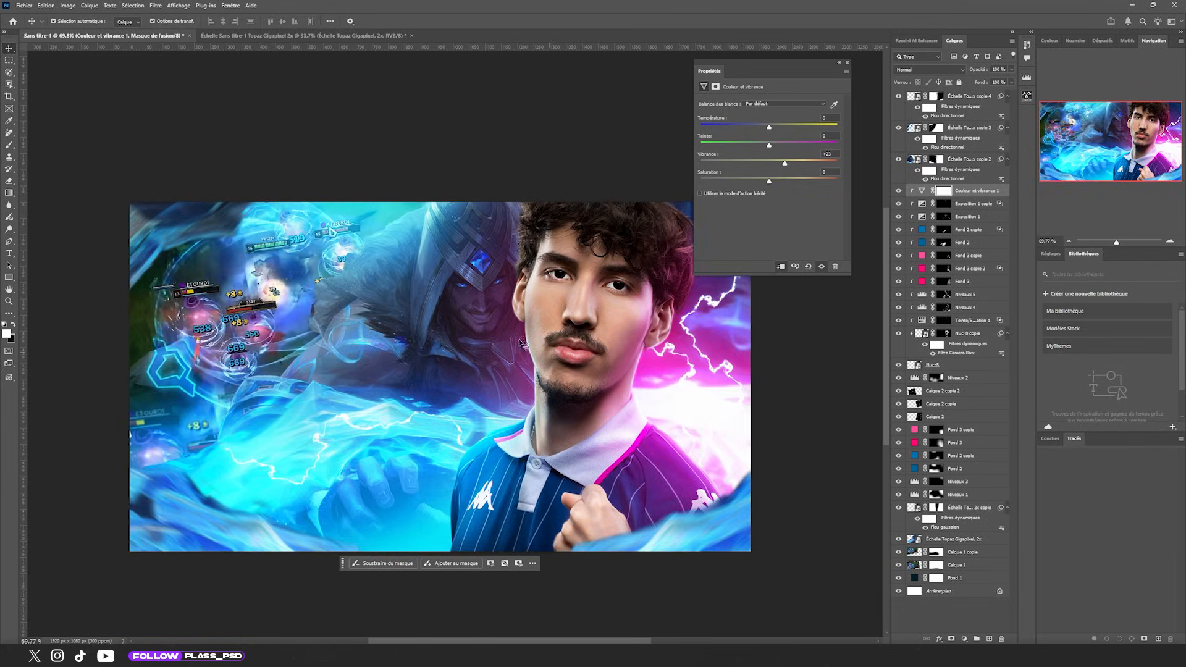
pyautogui.click(491, 241)
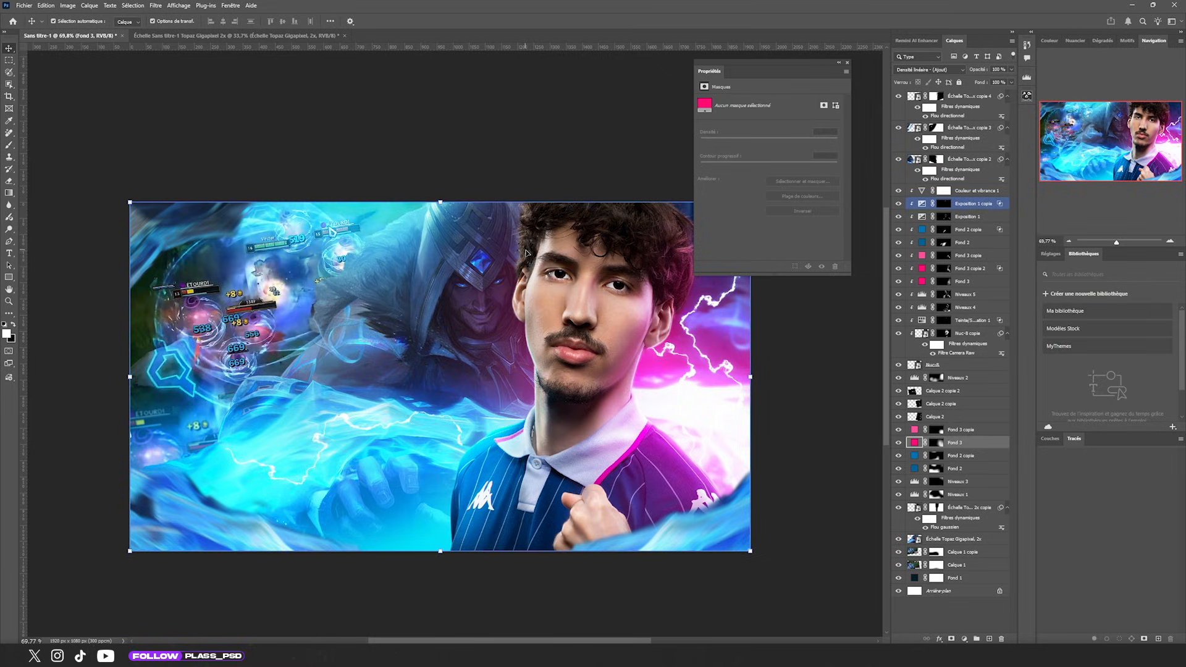
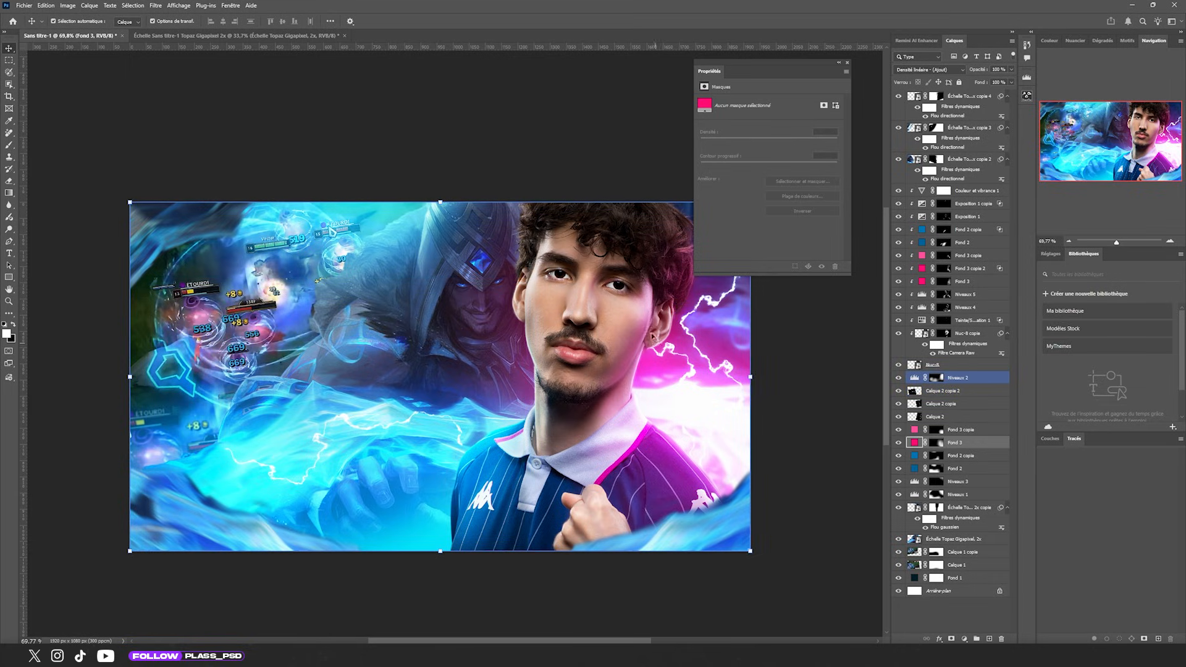
pyautogui.click(617, 297)
pyautogui.click(922, 96)
pyautogui.click(921, 320)
pyautogui.click(921, 294)
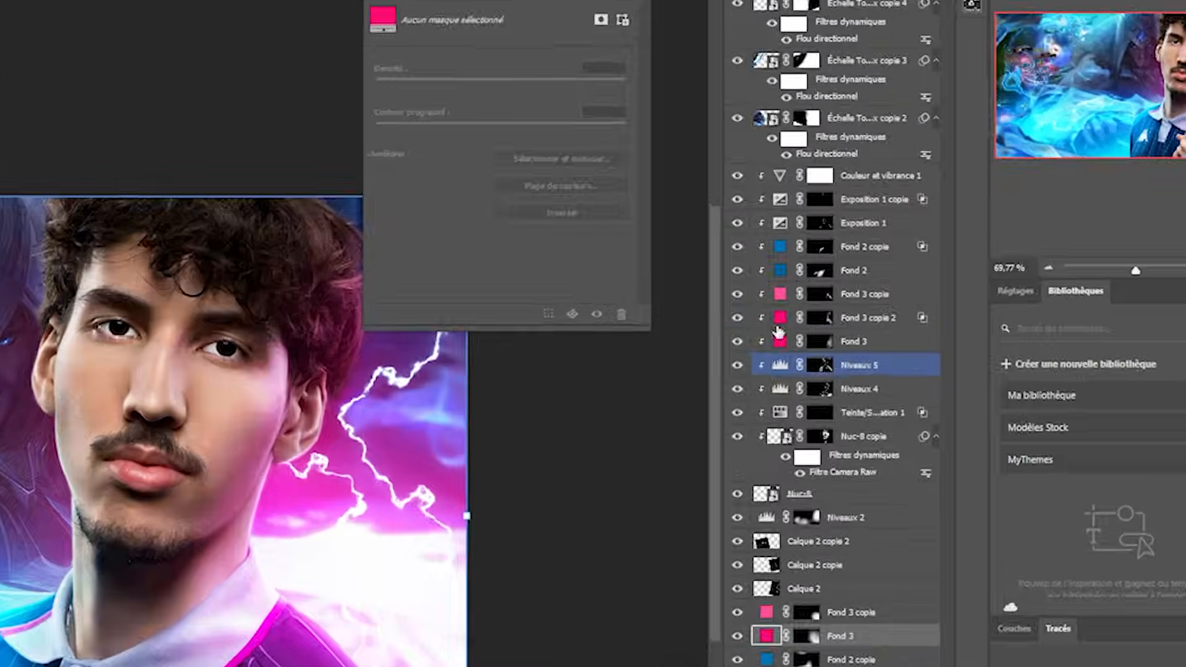
pyautogui.click(922, 216)
pyautogui.click(922, 204)
pyautogui.click(922, 255)
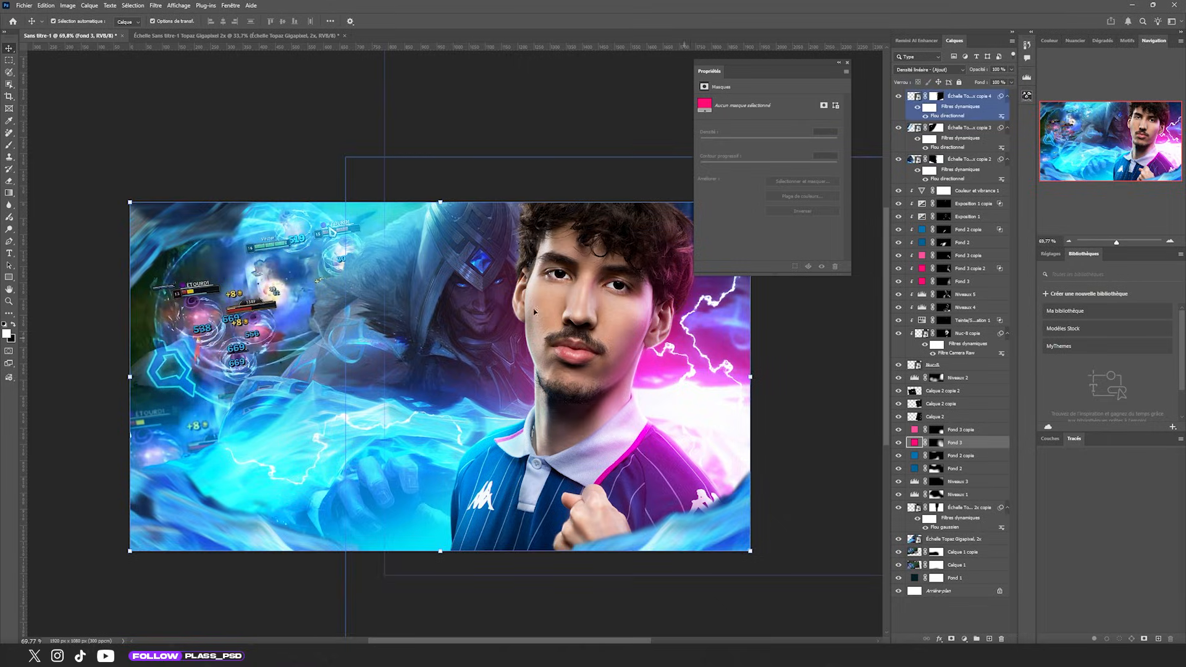
# Add a Levels adjustment clipped to the champion artwork, with midtones at 1.24 and input white at 166.
pyautogui.click(470, 277)
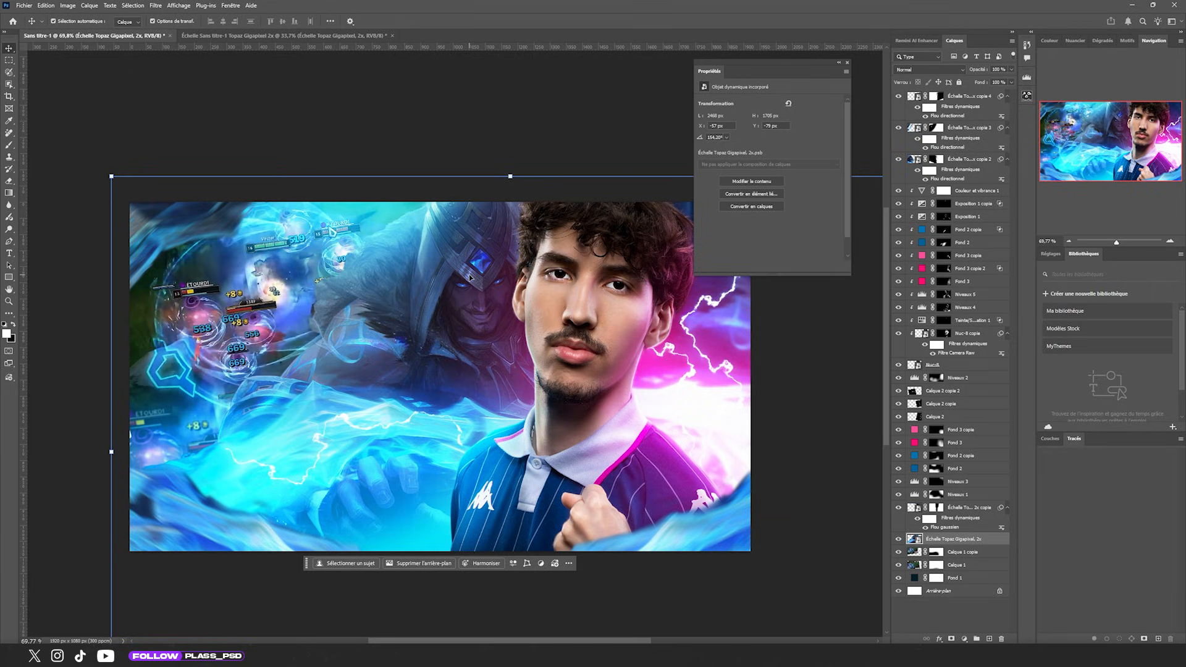
pyautogui.click(964, 638)
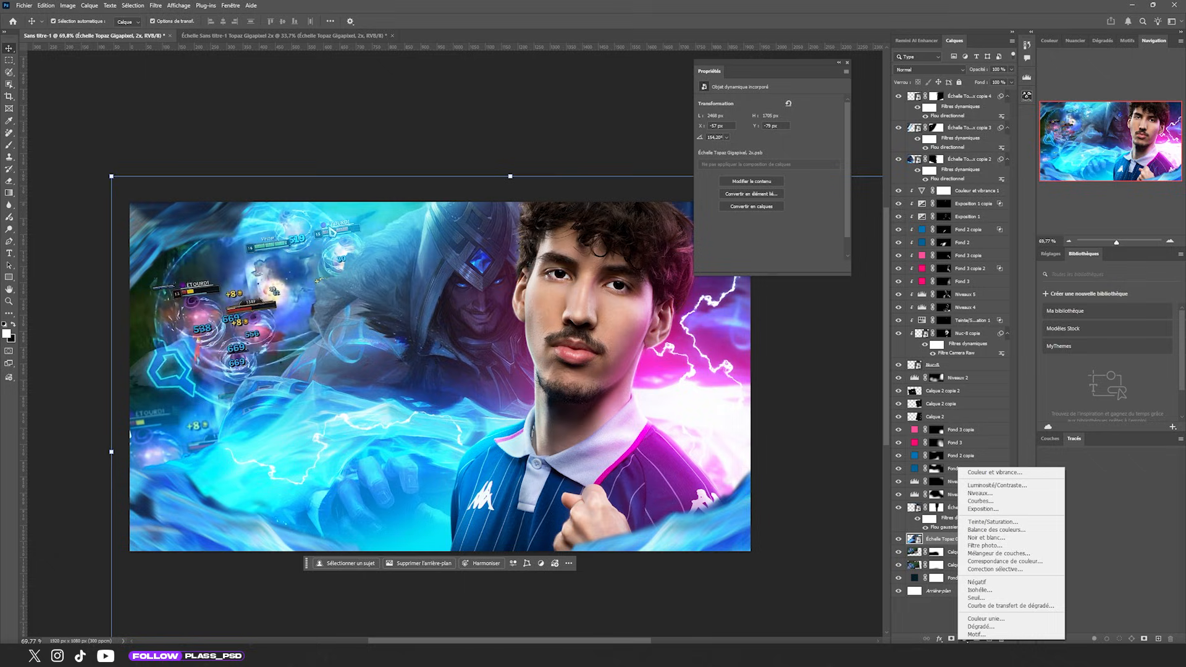
pyautogui.click(979, 497)
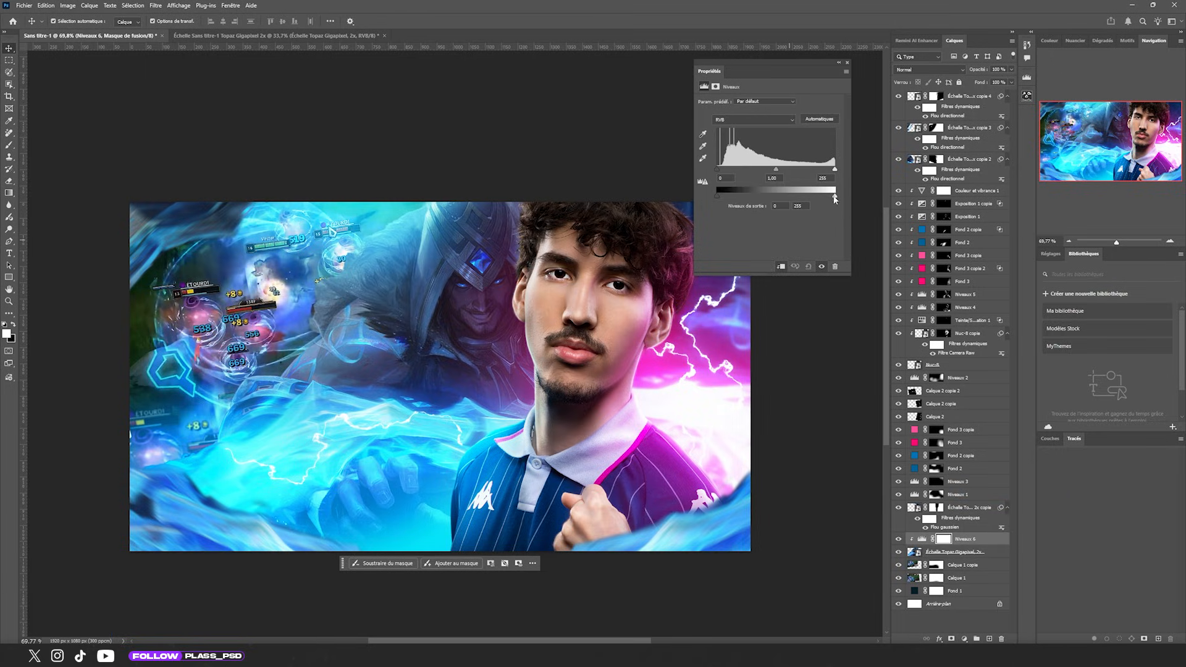
pyautogui.moveTo(835, 170); pyautogui.dragTo(720, 170)
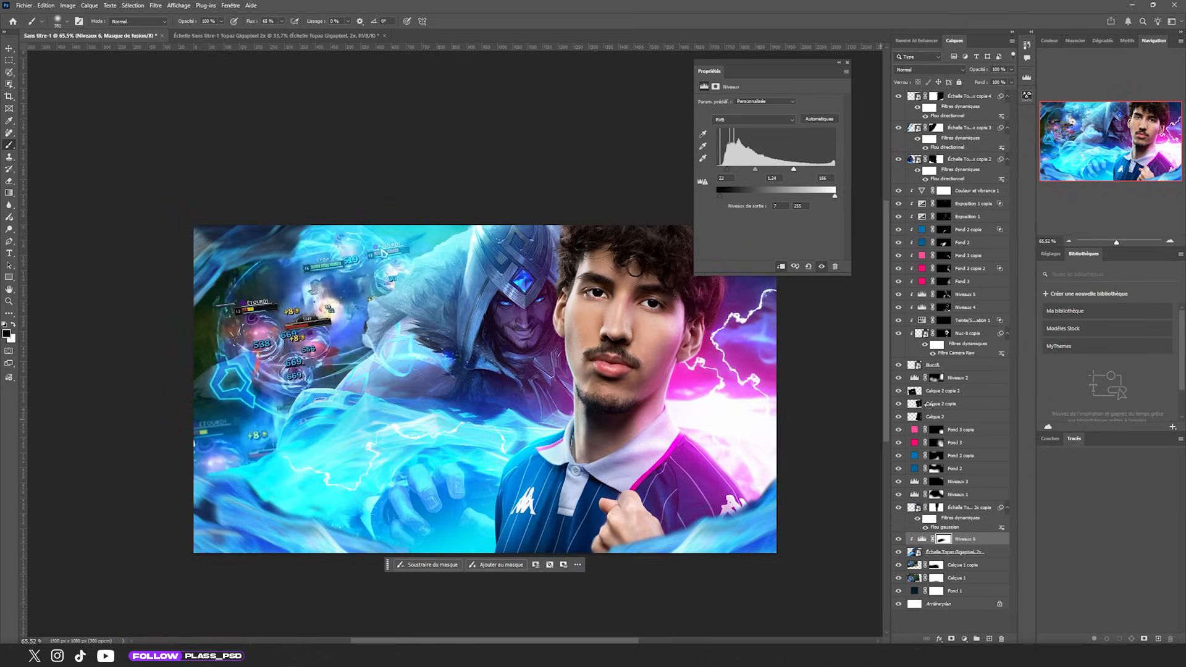
# Add a clipped Levels adjustment with output white at 131, invert its mask and paint shading around the champion's lower arm and hand.
pyautogui.click(966, 639)
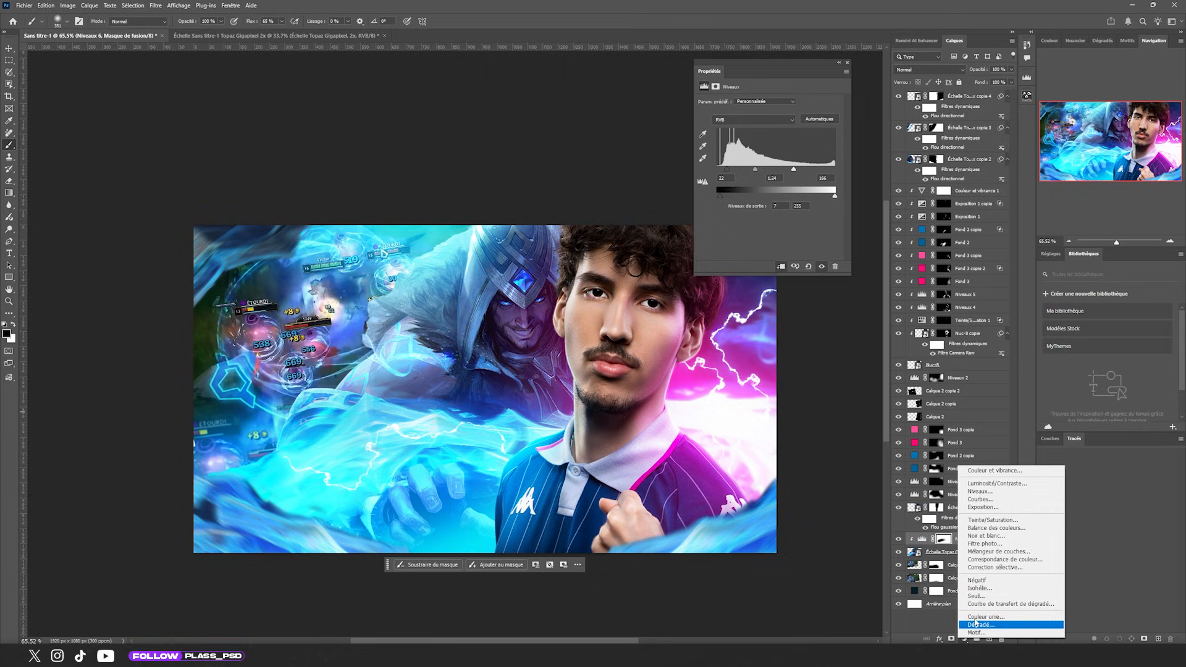
pyautogui.click(989, 498)
pyautogui.click(783, 268)
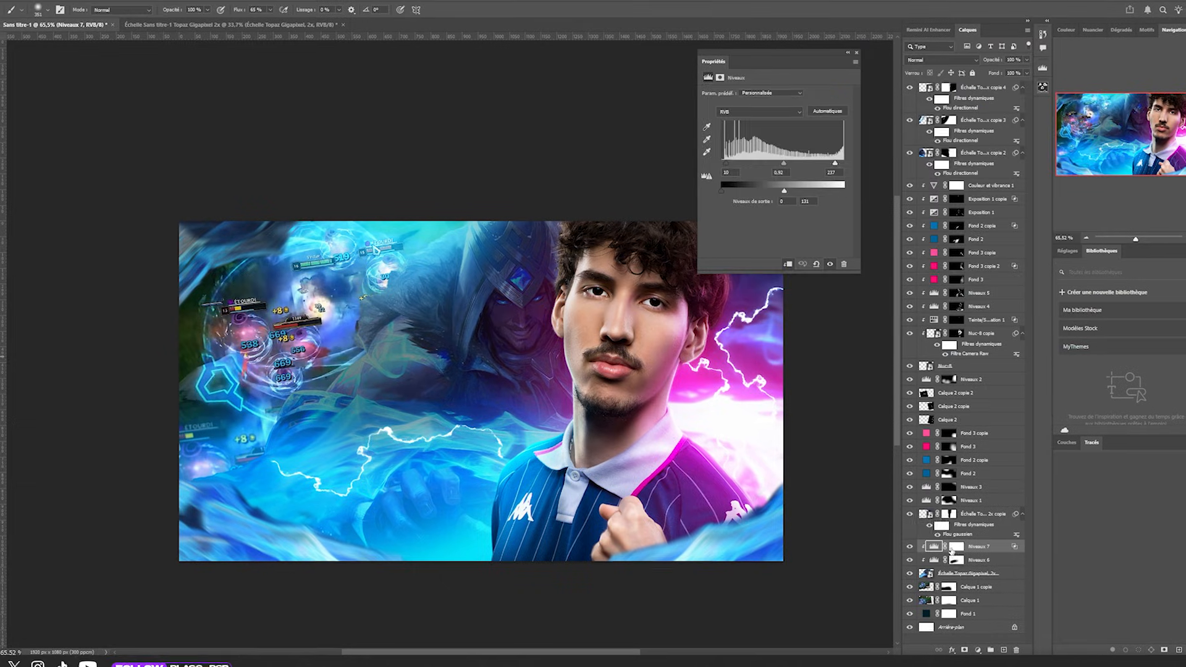
pyautogui.click(952, 548)
pyautogui.hotkey('ctrl', 'i')
pyautogui.moveTo(396, 513); pyautogui.dragTo(506, 494)
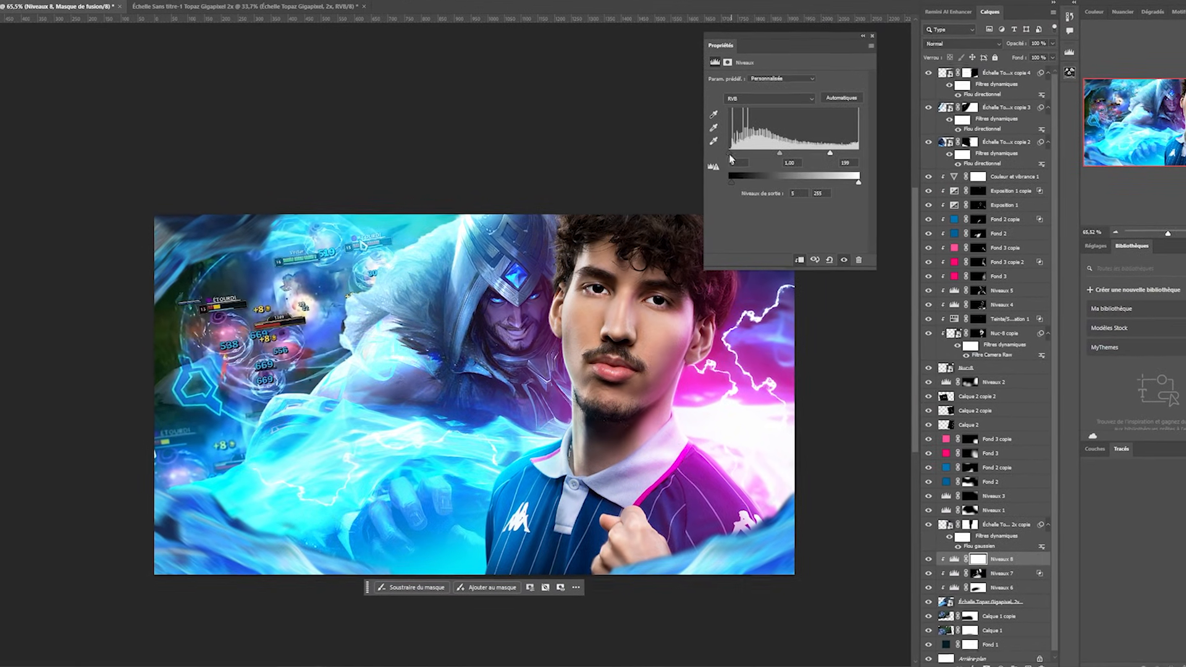
# Set the new Levels layer to midtones 1.11 and input white 159, invert its mask and paint light over the champion's face, body and water.
pyautogui.moveTo(833, 154); pyautogui.dragTo(827, 154)
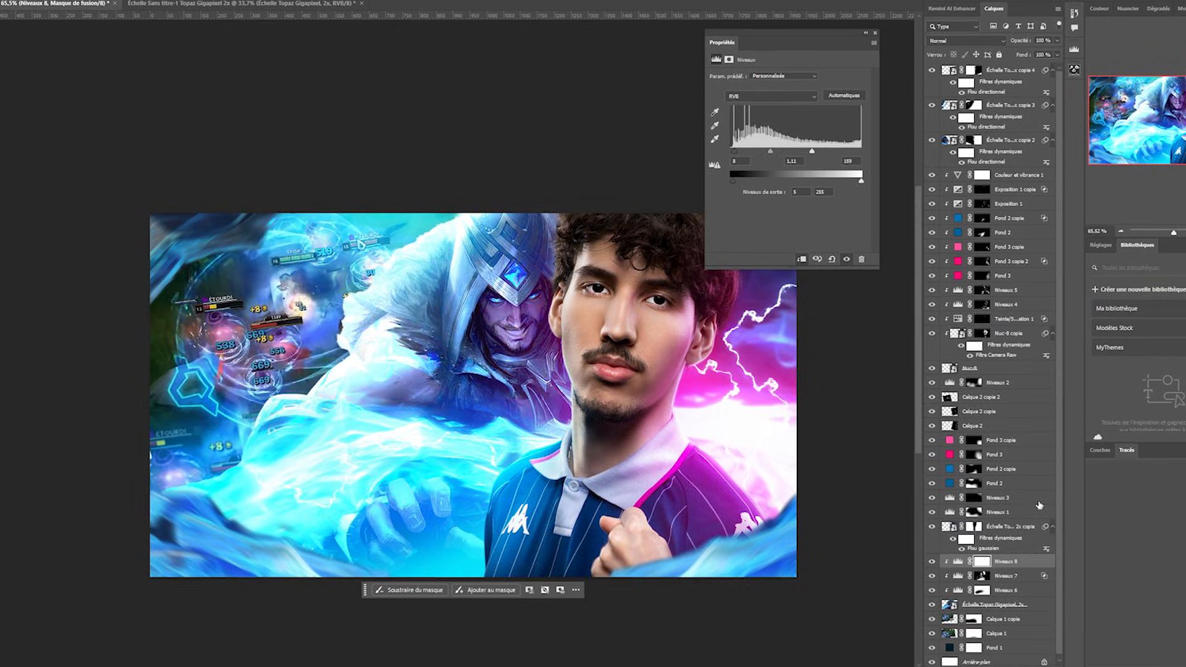
pyautogui.hotkey('ctrl', 'i')
pyautogui.click(535, 296)
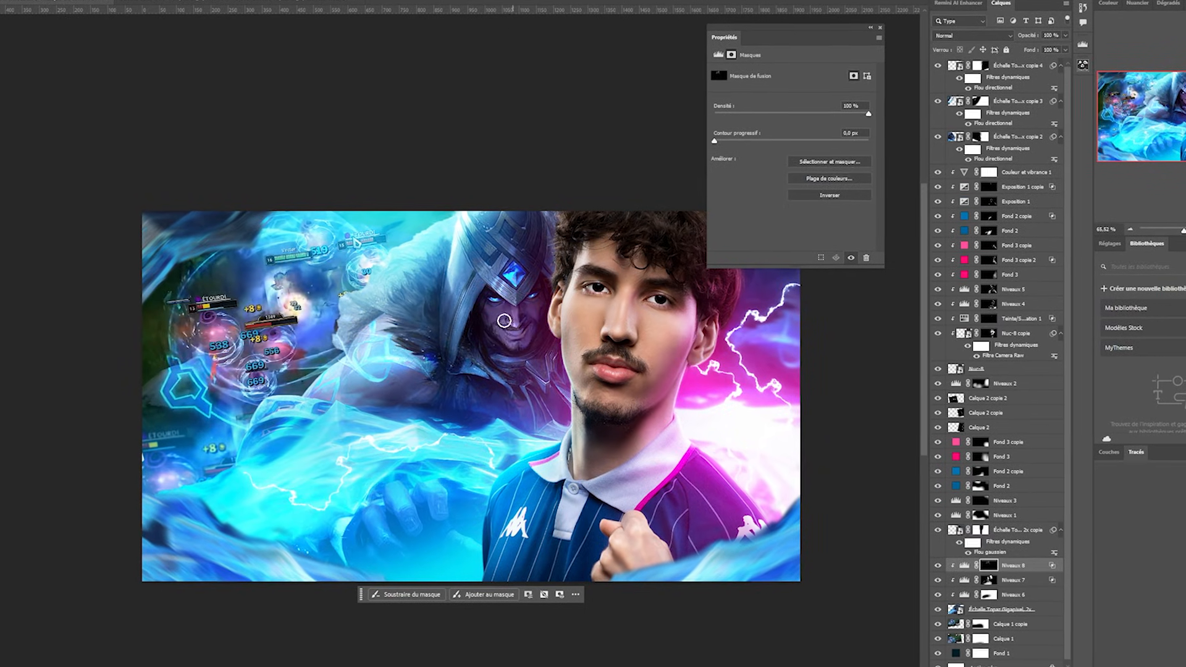
pyautogui.moveTo(426, 361)
pyautogui.mouseDown()
pyautogui.moveTo(389, 375)
pyautogui.moveTo(328, 449)
pyautogui.moveTo(365, 460)
pyautogui.moveTo(494, 455)
pyautogui.mouseUp()
pyautogui.moveTo(304, 508); pyautogui.dragTo(336, 537)
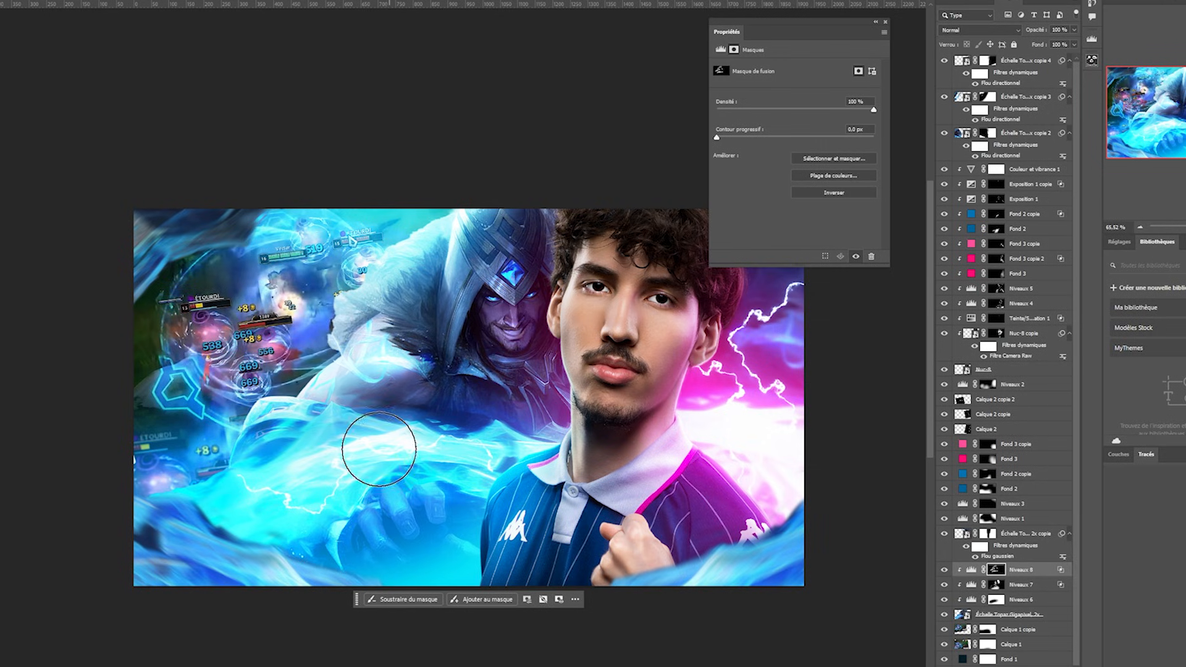
# Add another Levels adjustment clipped to the champion, with midtones 0.96 and input white 140, and invert its mask to black.
pyautogui.scroll(3, 518, 338)
pyautogui.click(969, 640)
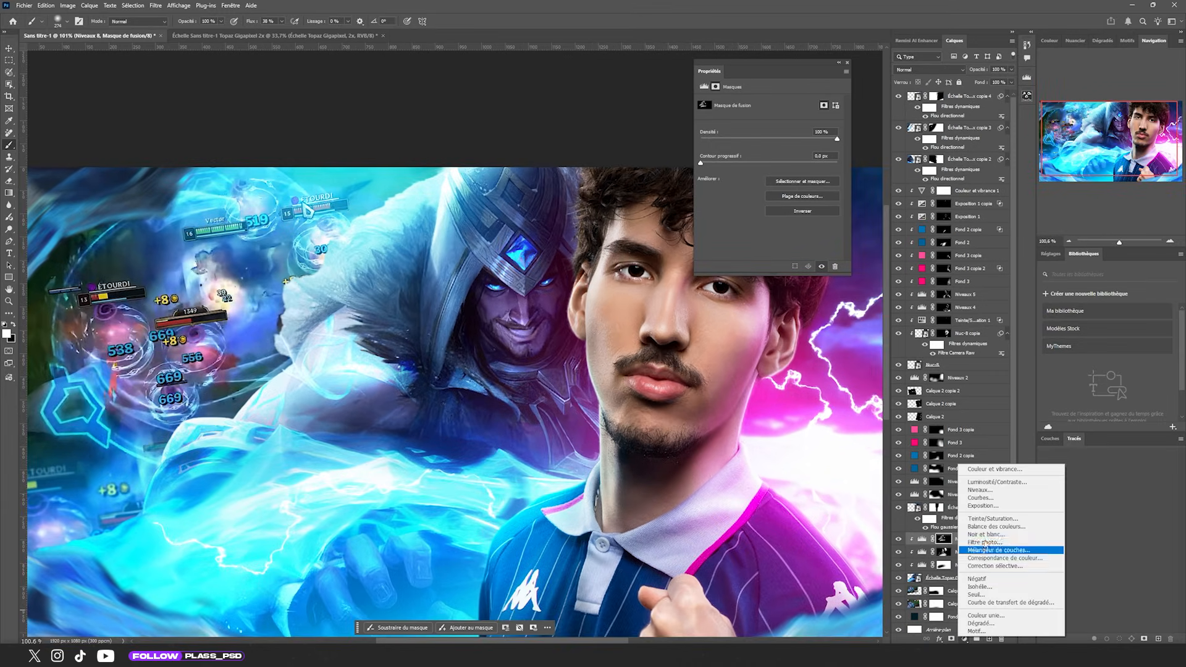
pyautogui.click(988, 500)
pyautogui.moveTo(834, 171); pyautogui.dragTo(752, 171)
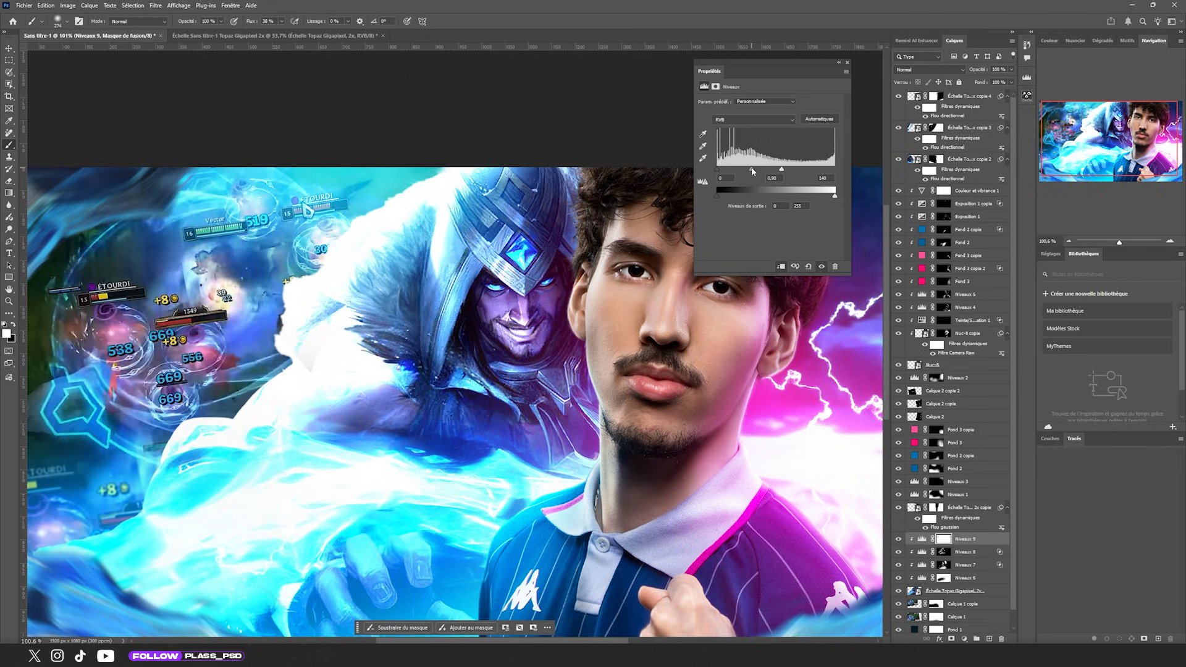
pyautogui.hotkey('ctrl', 'i')
pyautogui.press('x')
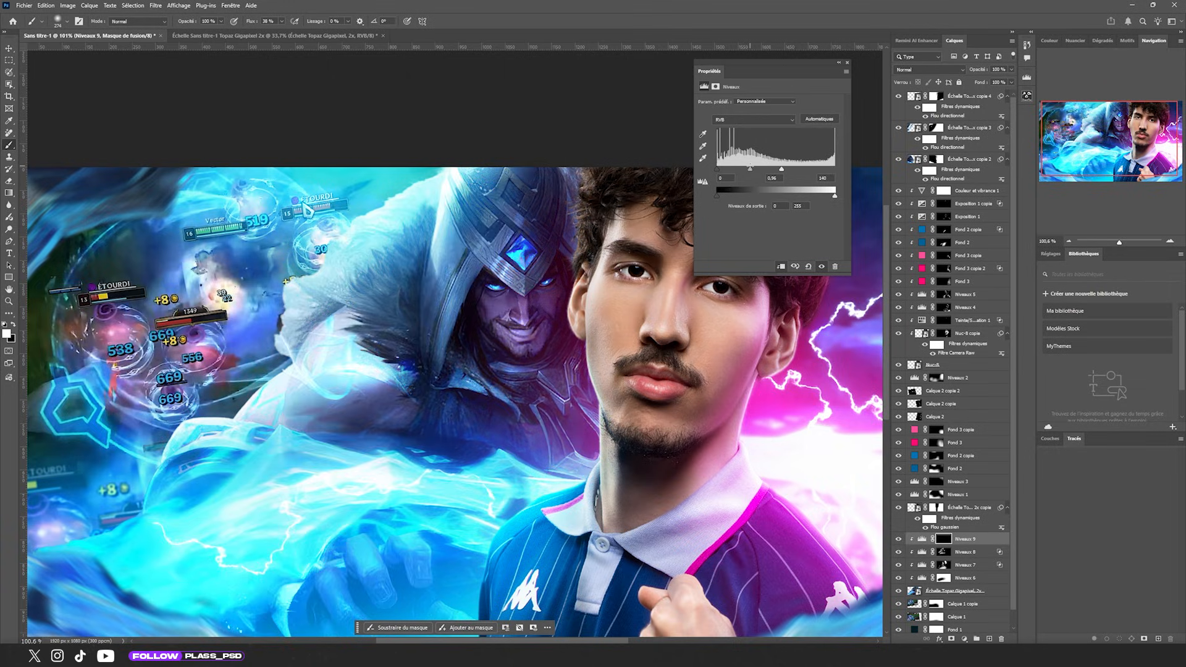
# Paint fine highlights with a small white brush on the mask over the champion's hood gem, eyes and fur edges.
pyautogui.keyDown('alt'); pyautogui.moveTo(522, 266); pyautogui.dragTo(470, 266); pyautogui.keyUp('alt')
pyautogui.press('[')
pyautogui.press('[')
pyautogui.press('[')
pyautogui.press('[')
pyautogui.press('[')
pyautogui.press('[')
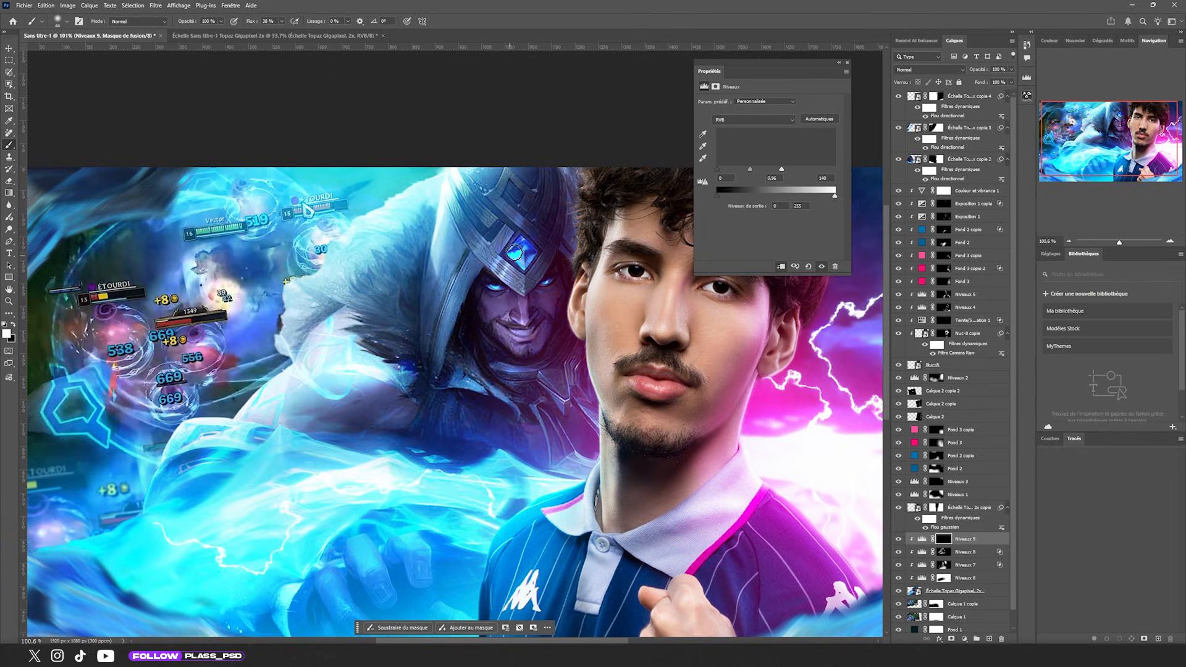
pyautogui.click(519, 254)
pyautogui.click(494, 286)
pyautogui.click(541, 285)
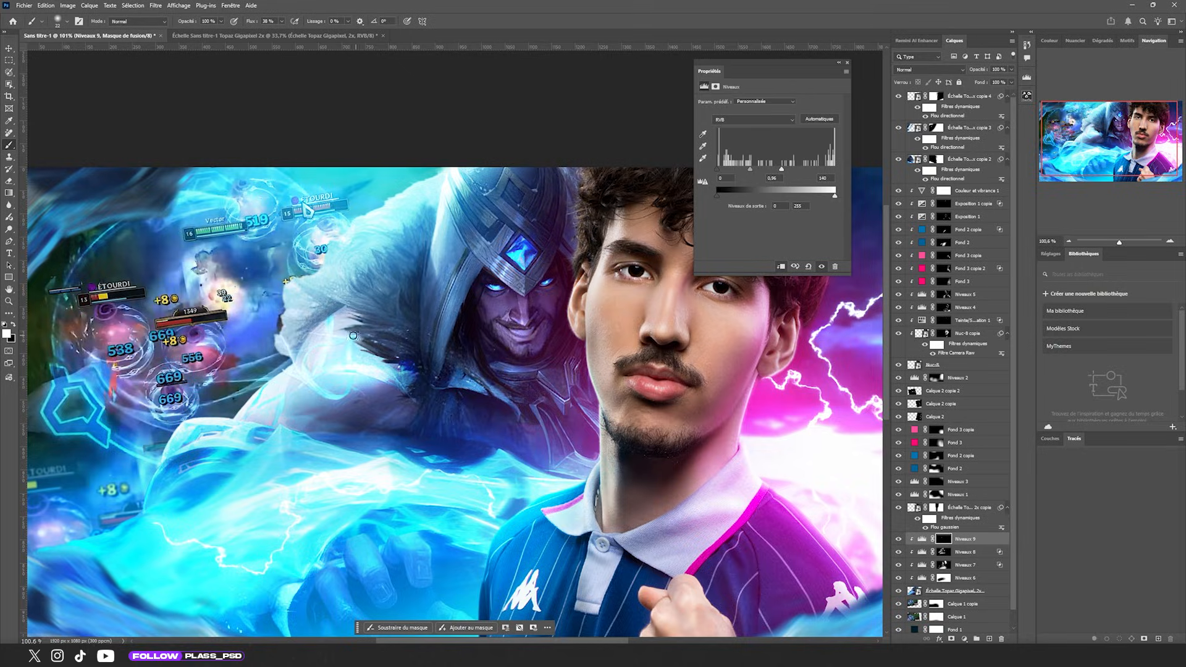
pyautogui.click(353, 335)
pyautogui.click(329, 356)
pyautogui.moveTo(309, 377); pyautogui.dragTo(341, 392)
# Compare the composite with the champion's Levels layers and the Calque 1 copie layer hidden and shown.
pyautogui.scroll(-5, 433, 488)
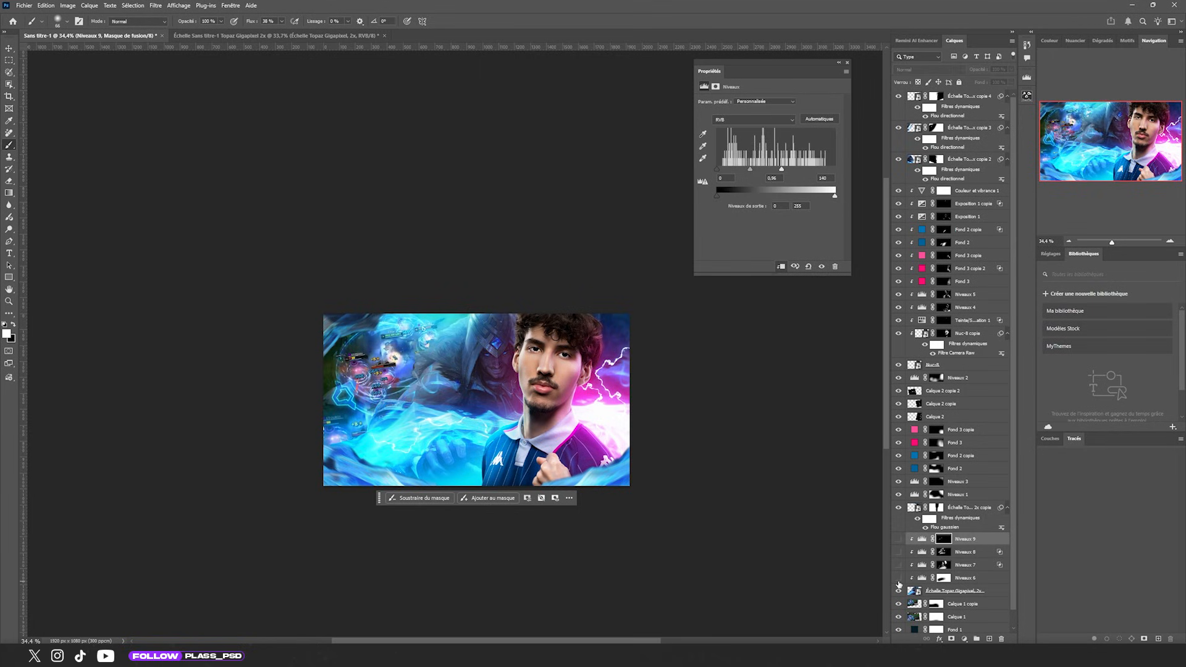
pyautogui.click(898, 539)
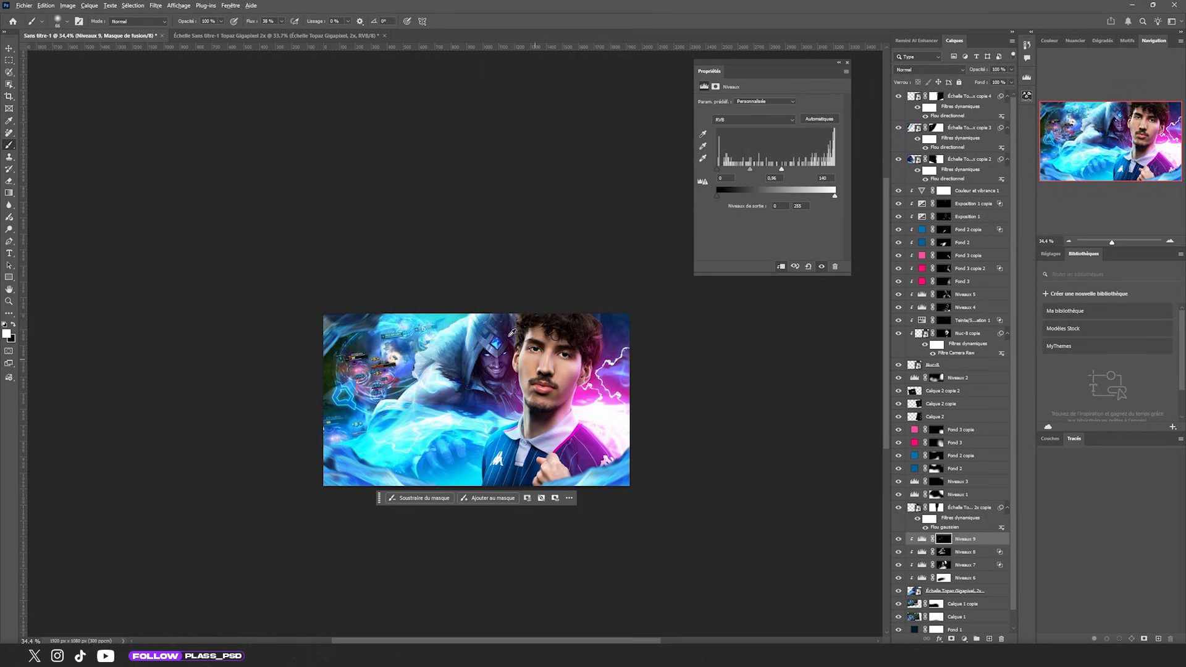
pyautogui.scroll(-4, 503, 335)
pyautogui.scroll(4, 474, 344)
pyautogui.scroll(-1, 943, 555)
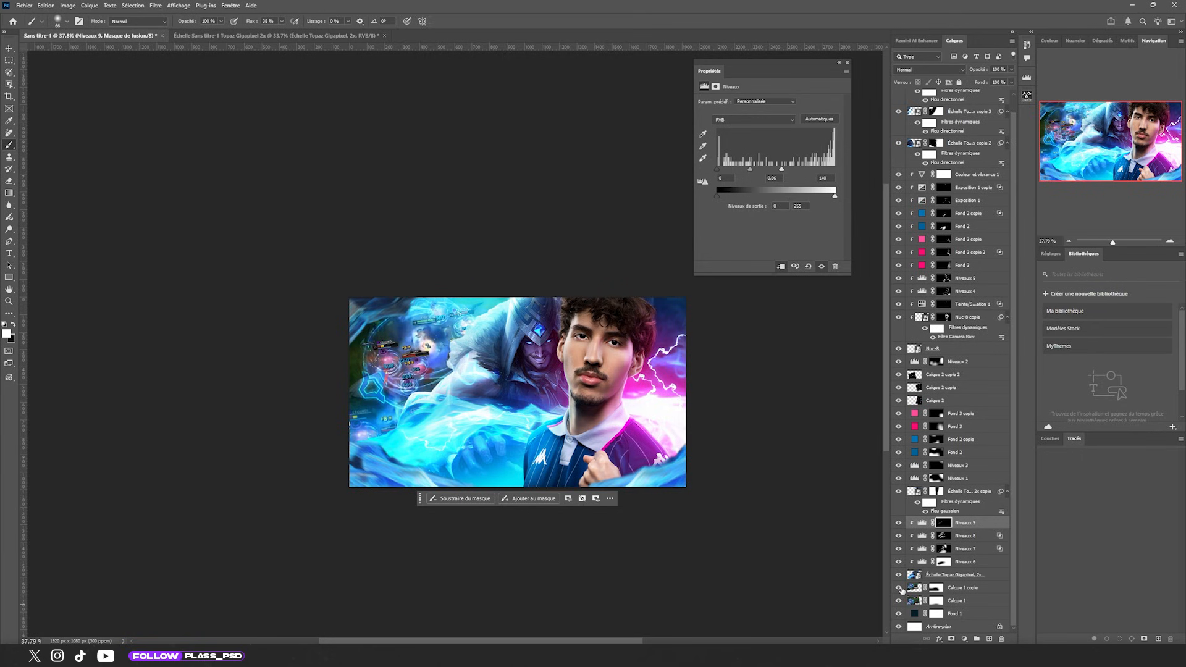
pyautogui.click(899, 587)
pyautogui.click(899, 588)
# Add a Levels adjustment clipped to Calque 1 copie, lowering the input white and raising the input black for more contrast.
pyautogui.click(978, 592)
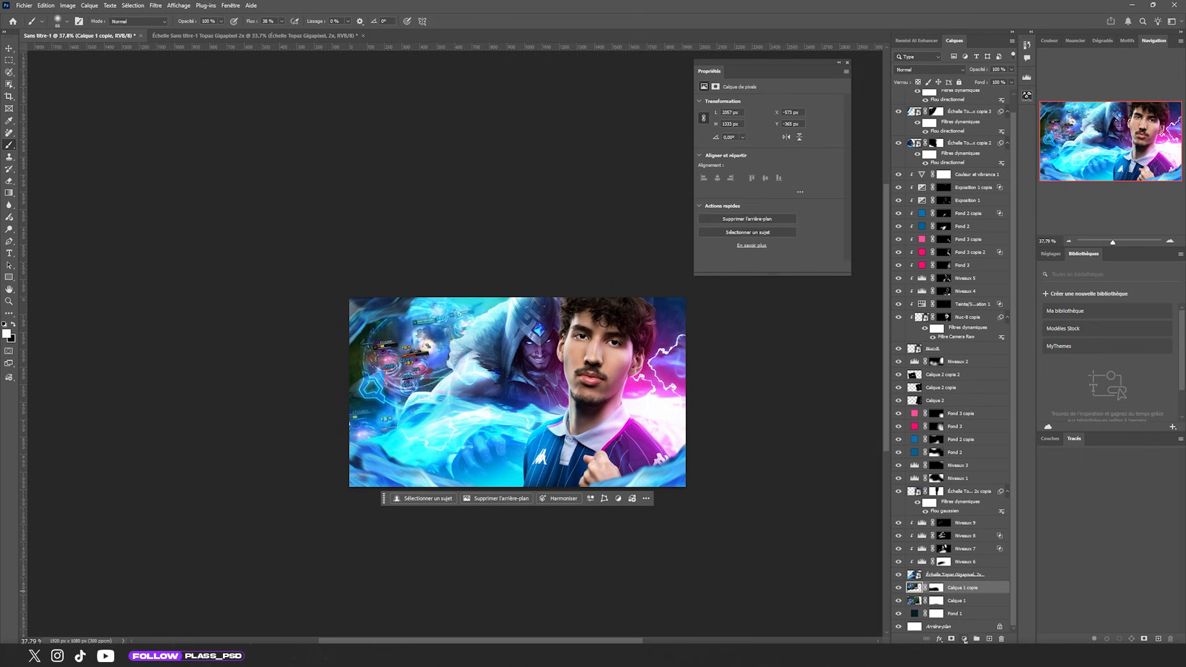
pyautogui.click(964, 639)
pyautogui.click(977, 493)
pyautogui.scroll(3, 395, 358)
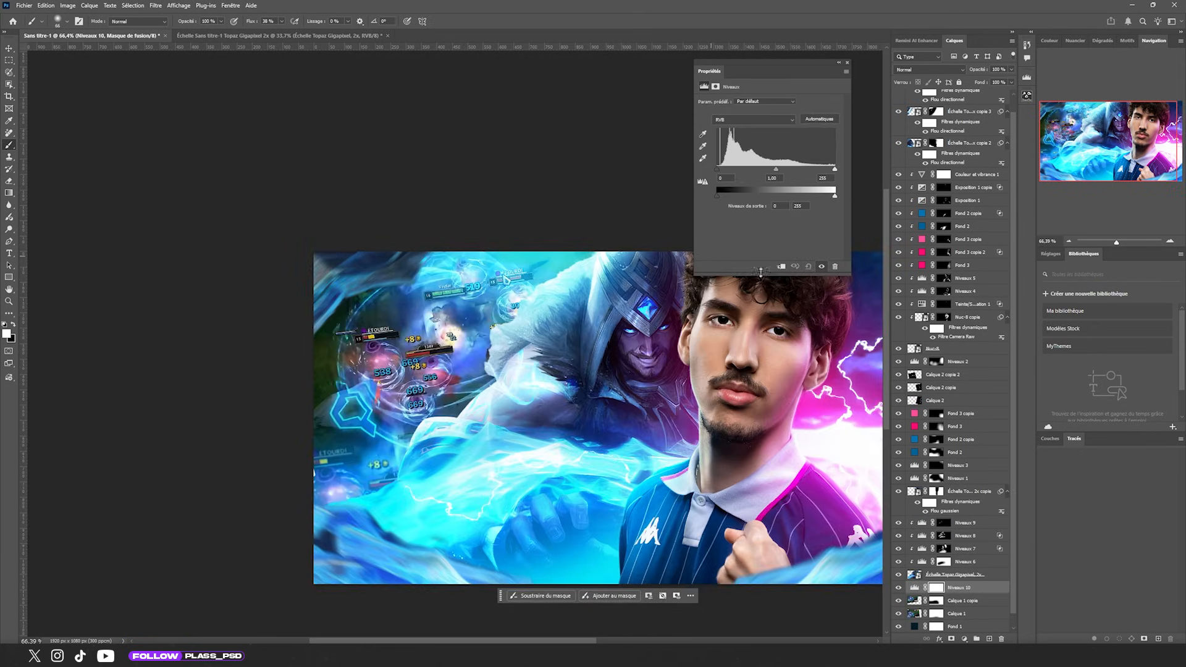
pyautogui.click(781, 266)
pyautogui.moveTo(835, 169)
pyautogui.mouseDown()
pyautogui.moveTo(808, 169)
pyautogui.moveTo(819, 169)
pyautogui.mouseUp()
pyautogui.scroll(-4, 346, 364)
pyautogui.scroll(3, 399, 367)
pyautogui.moveTo(717, 169); pyautogui.dragTo(728, 168)
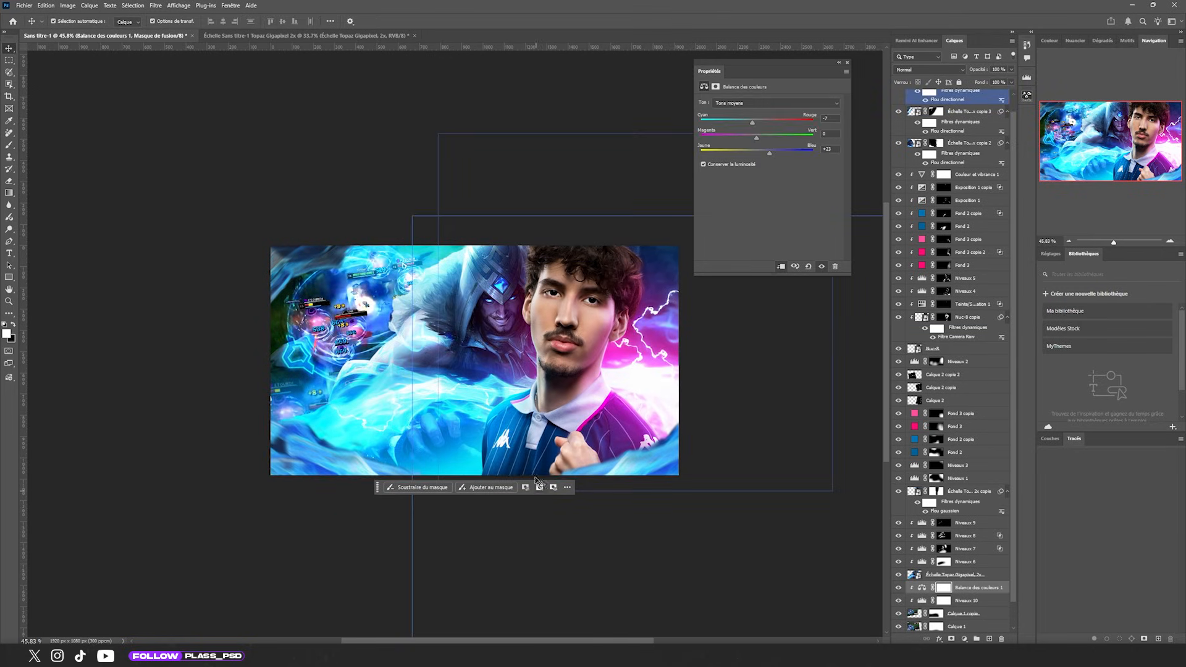
# Group the three motion-blurred foreground artwork layers, copie 2 through copie 4.
pyautogui.click(314, 262)
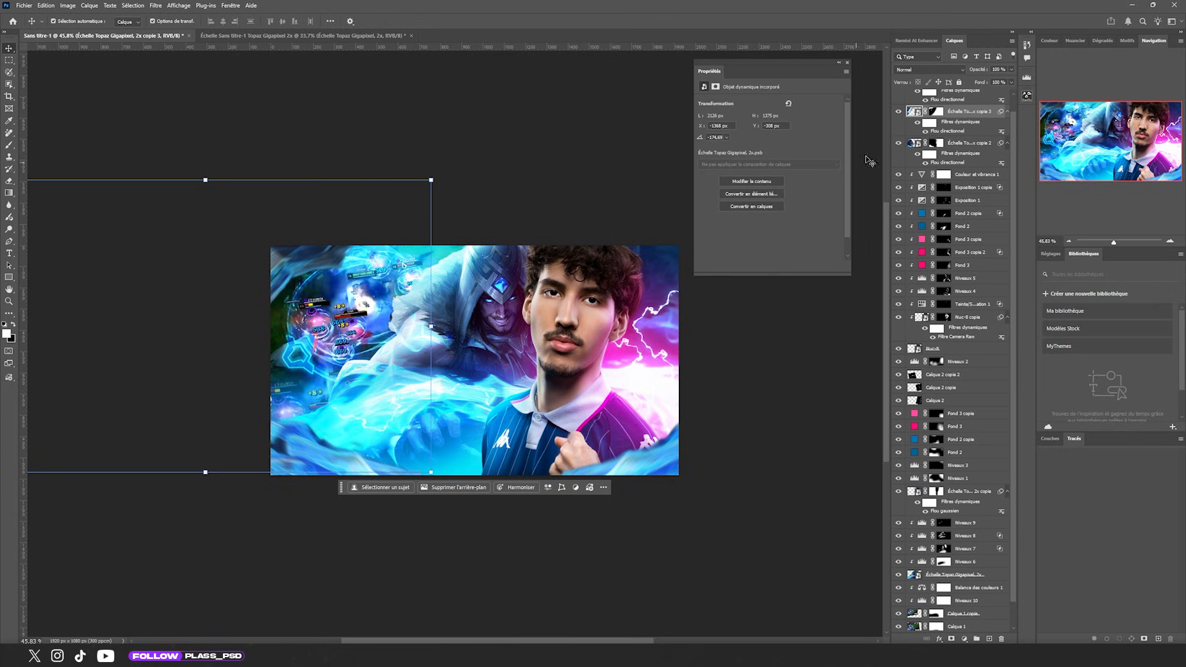
pyautogui.scroll(1, 963, 170)
pyautogui.click(918, 97)
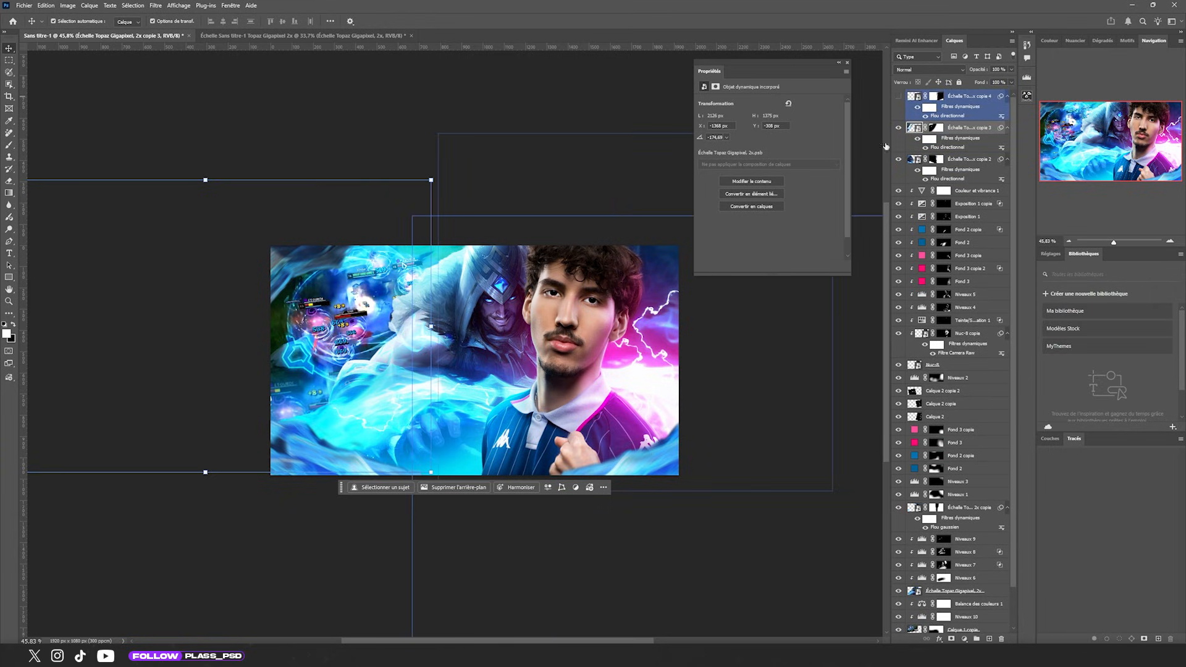
pyautogui.moveTo(886, 146); pyautogui.dragTo(896, 160)
pyautogui.click(969, 159)
pyautogui.click(963, 638)
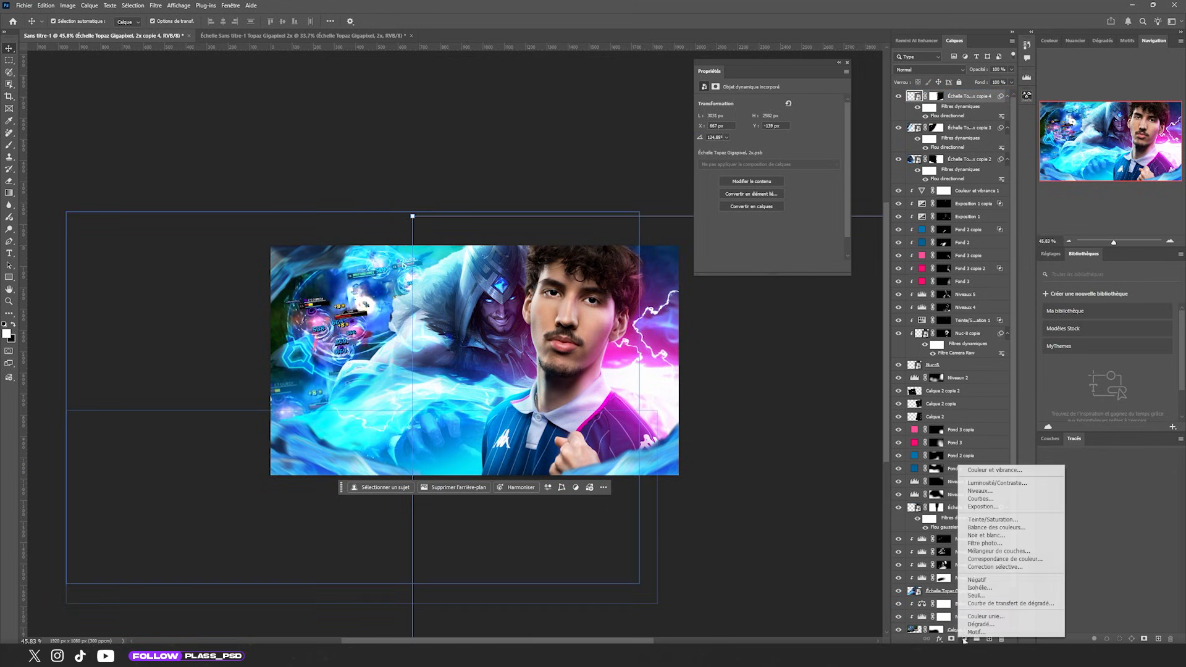
pyautogui.click(963, 159)
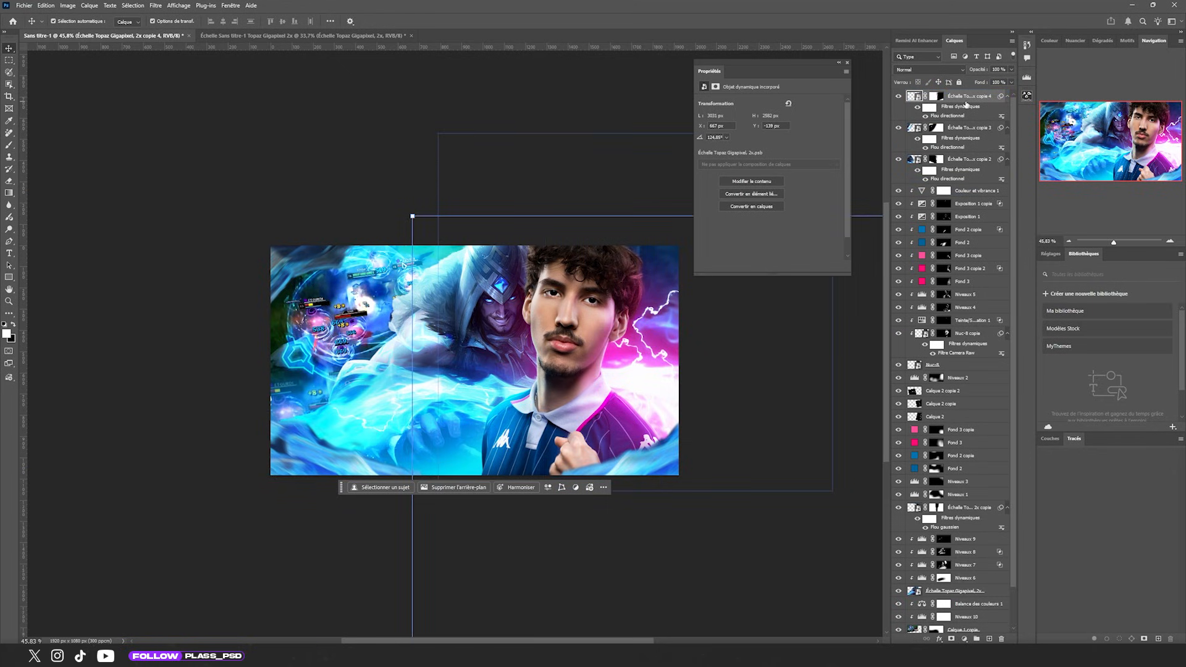
pyautogui.keyDown('shift'); pyautogui.click(970, 159); pyautogui.keyUp('shift')
pyautogui.hotkey('ctrl', 'g')
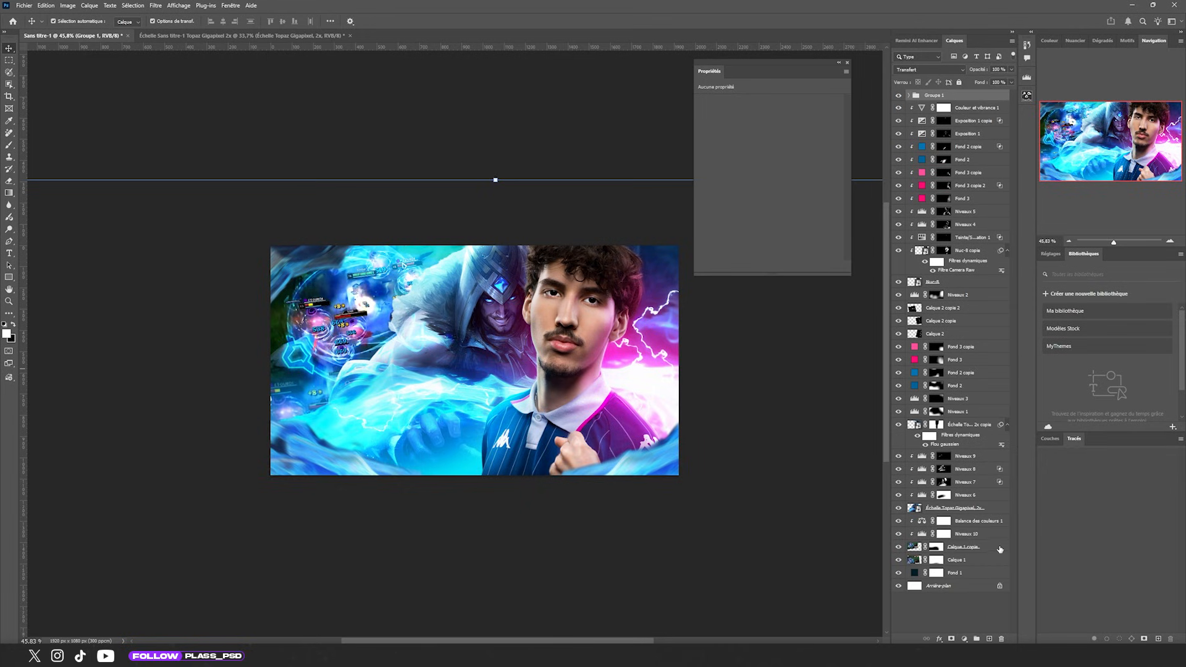
# Add a Levels adjustment clipped to the foreground group and darken it with midtones 0.95 and output white 174.
pyautogui.click(963, 638)
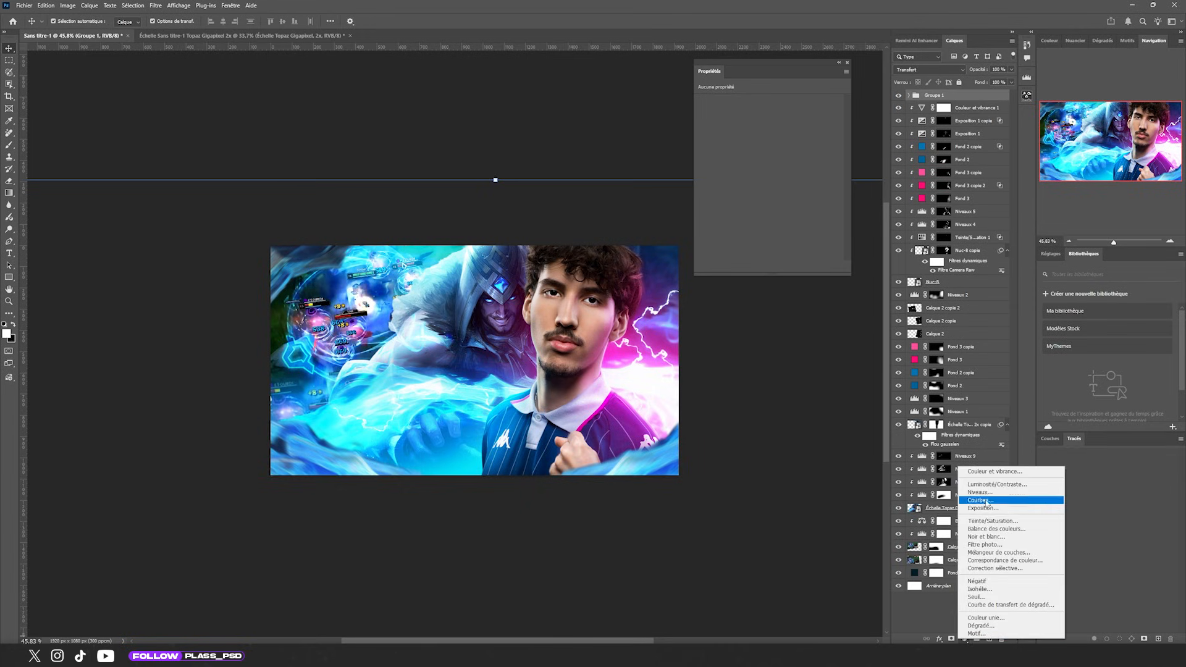
pyautogui.click(980, 492)
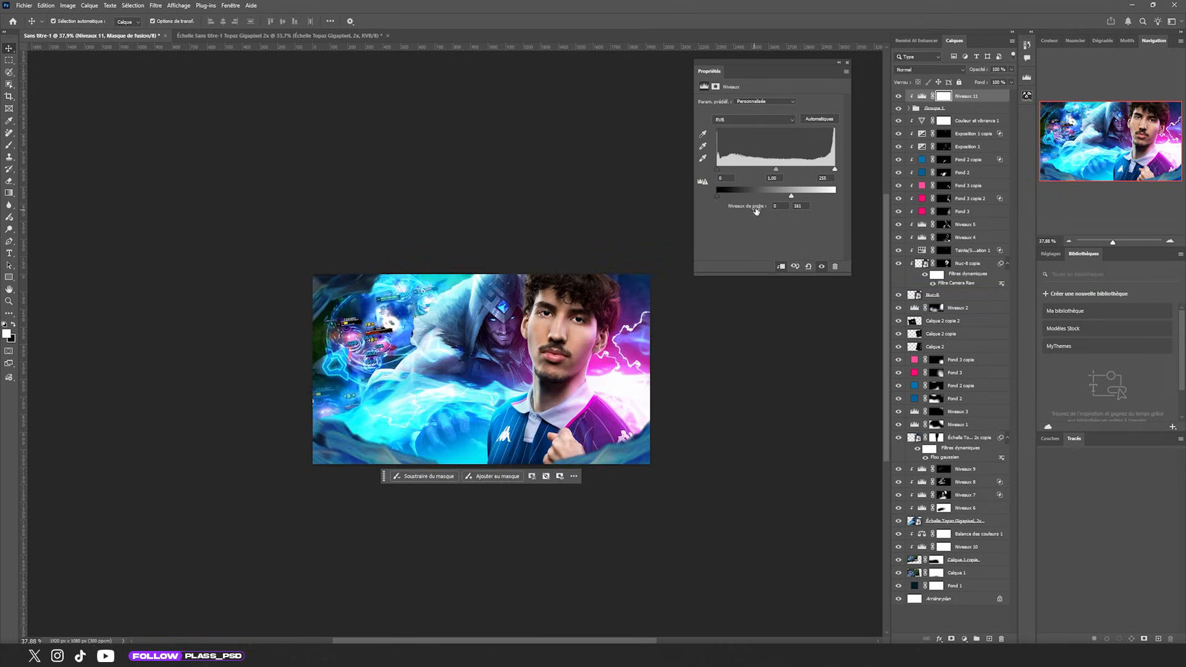
pyautogui.moveTo(791, 196); pyautogui.dragTo(795, 196)
pyautogui.moveTo(795, 196); pyautogui.dragTo(797, 196)
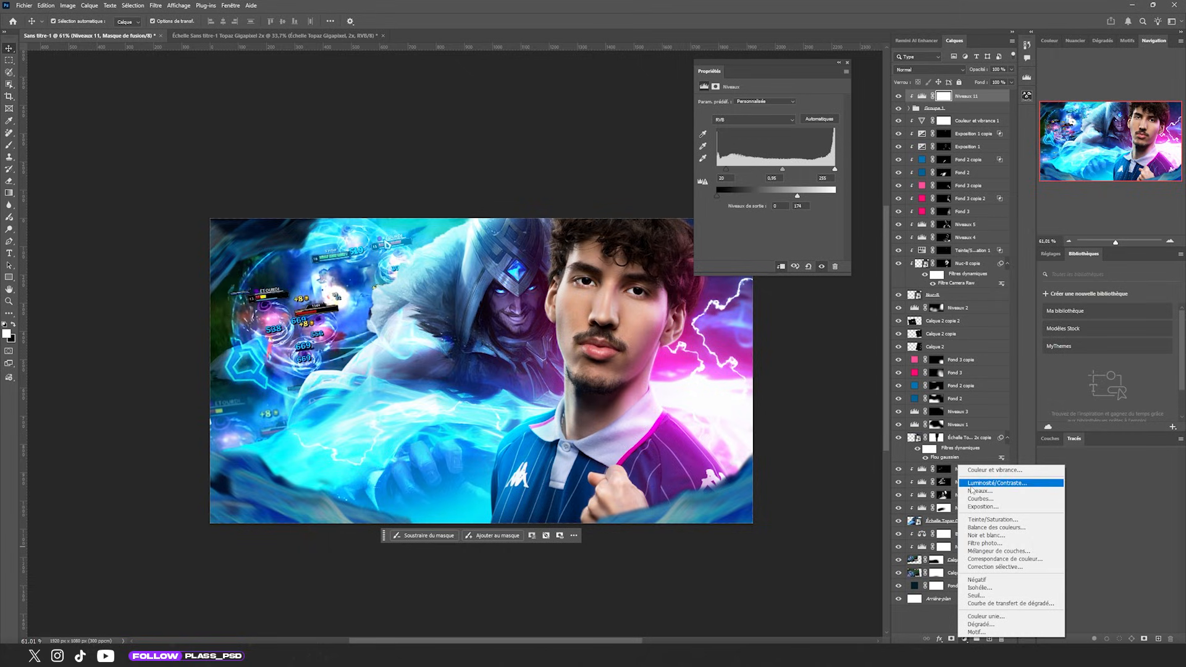
# Add a second clipped Levels adjustment with input white 132, invert its mask and paint brightness onto the foreground waves' edges.
pyautogui.click(973, 491)
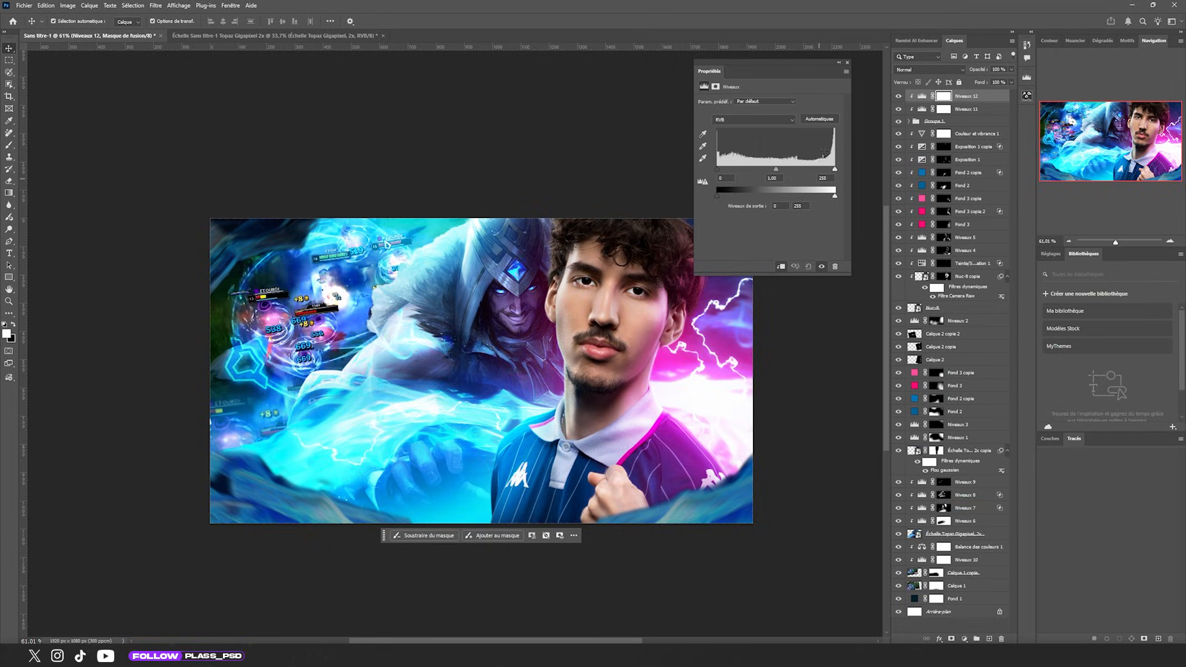
pyautogui.hotkey('ctrl', 'i')
pyautogui.press('b')
pyautogui.moveTo(295, 470); pyautogui.dragTo(276, 477)
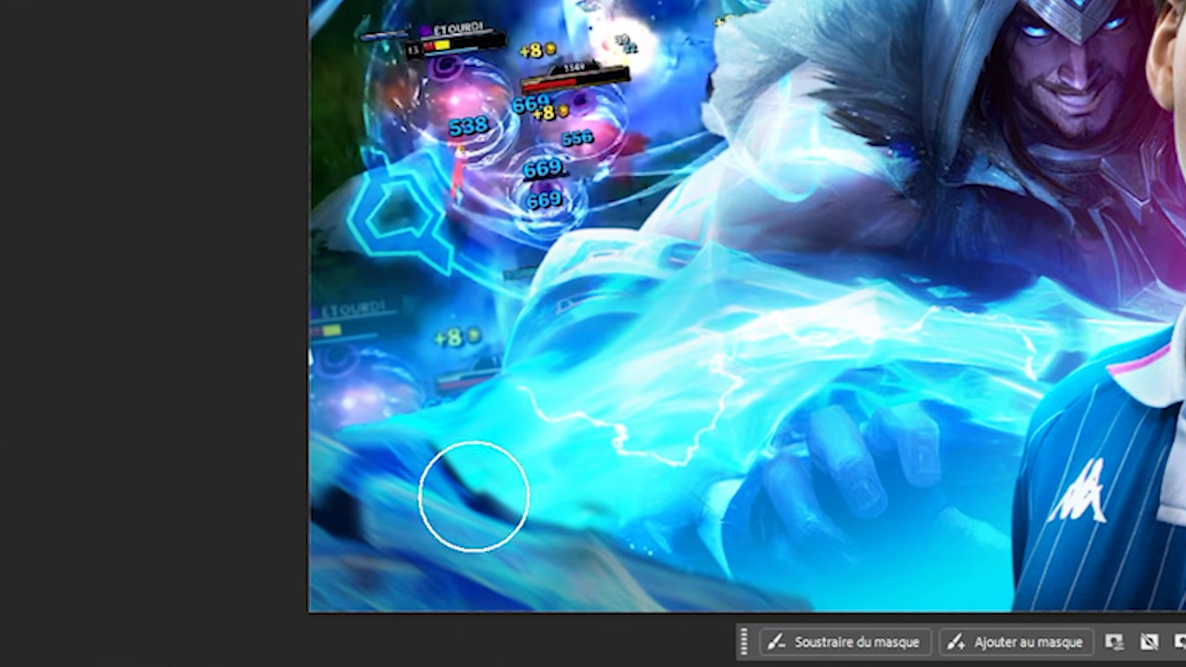
pyautogui.moveTo(474, 496); pyautogui.dragTo(598, 635)
pyautogui.press('[')
pyautogui.moveTo(664, 479)
pyautogui.mouseDown()
pyautogui.moveTo(654, 512)
pyautogui.moveTo(566, 528)
pyautogui.moveTo(695, 501)
pyautogui.mouseUp()
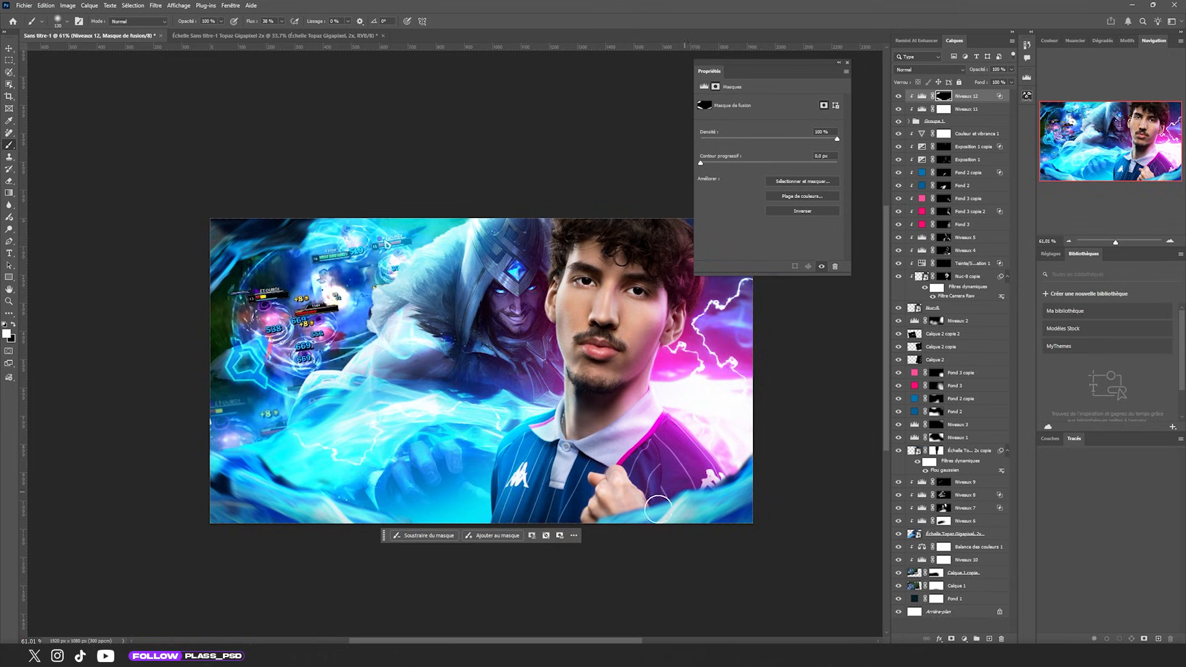
pyautogui.click(964, 121)
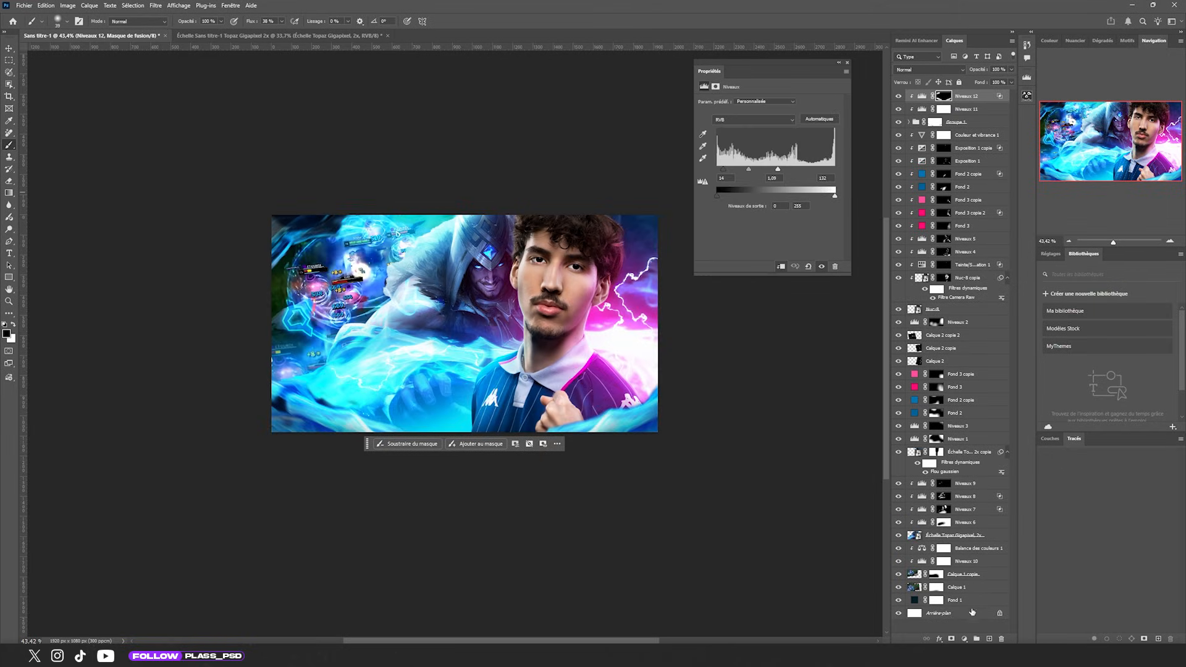
# Add an unclipped Levels adjustment above all layers, raise its input black, lower its output white to darken, and invert its mask.
pyautogui.click(964, 638)
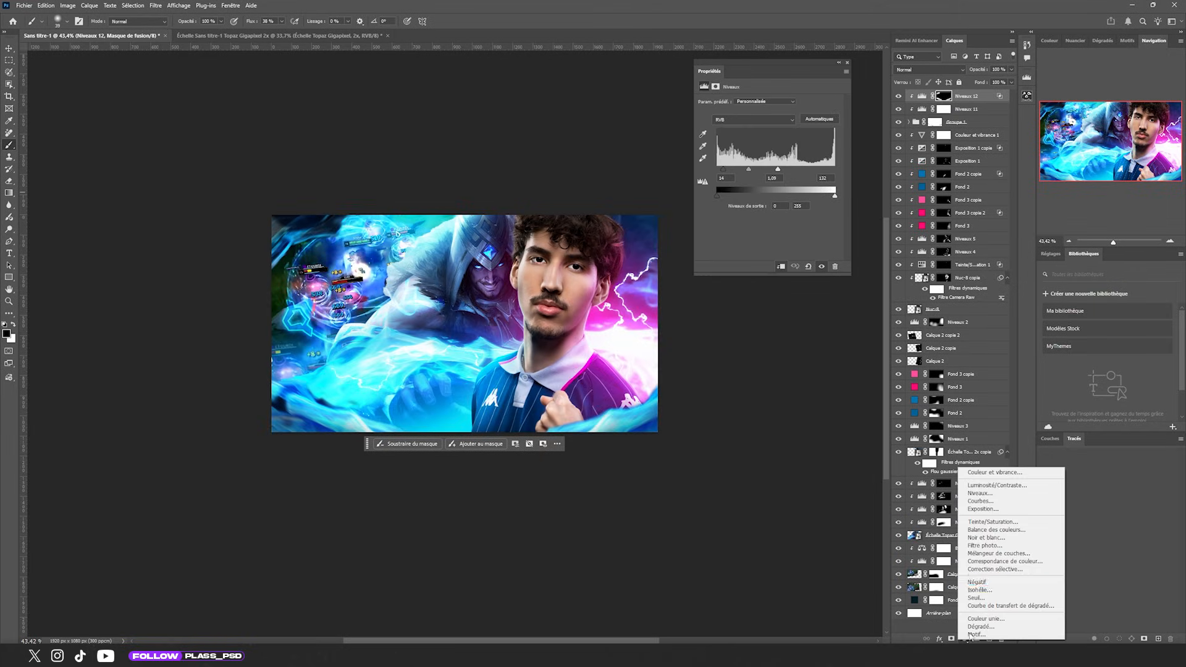
pyautogui.click(981, 493)
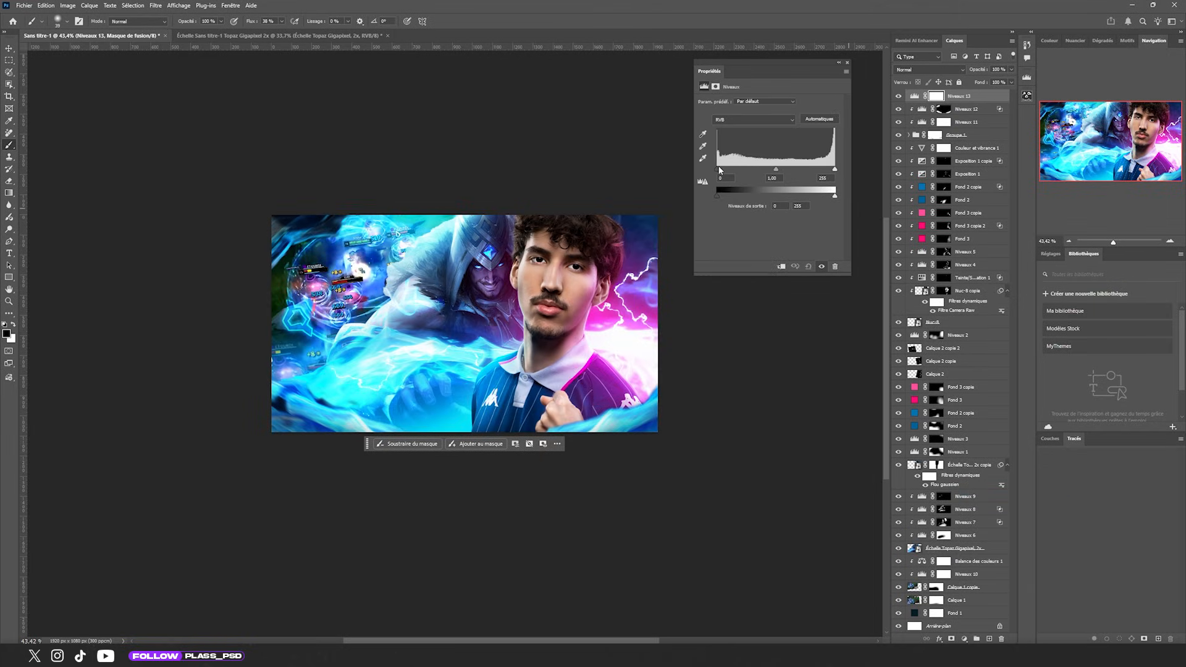
pyautogui.moveTo(719, 169); pyautogui.dragTo(728, 170)
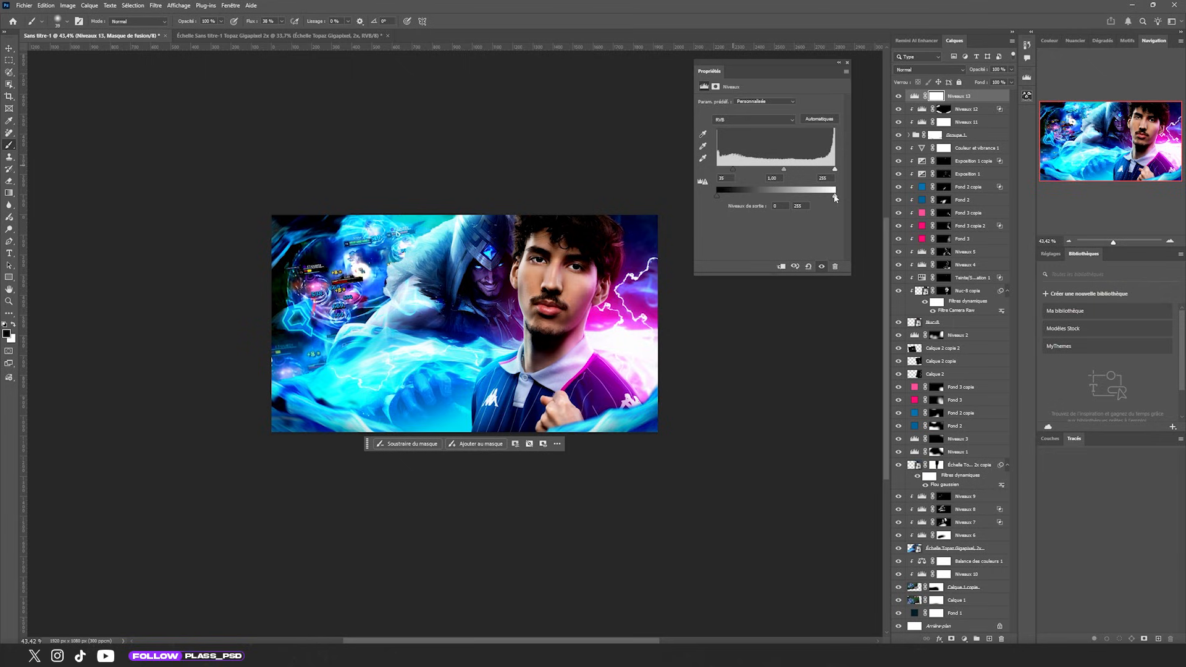
pyautogui.moveTo(834, 196); pyautogui.dragTo(794, 170)
pyautogui.hotkey('ctrl', 'i')
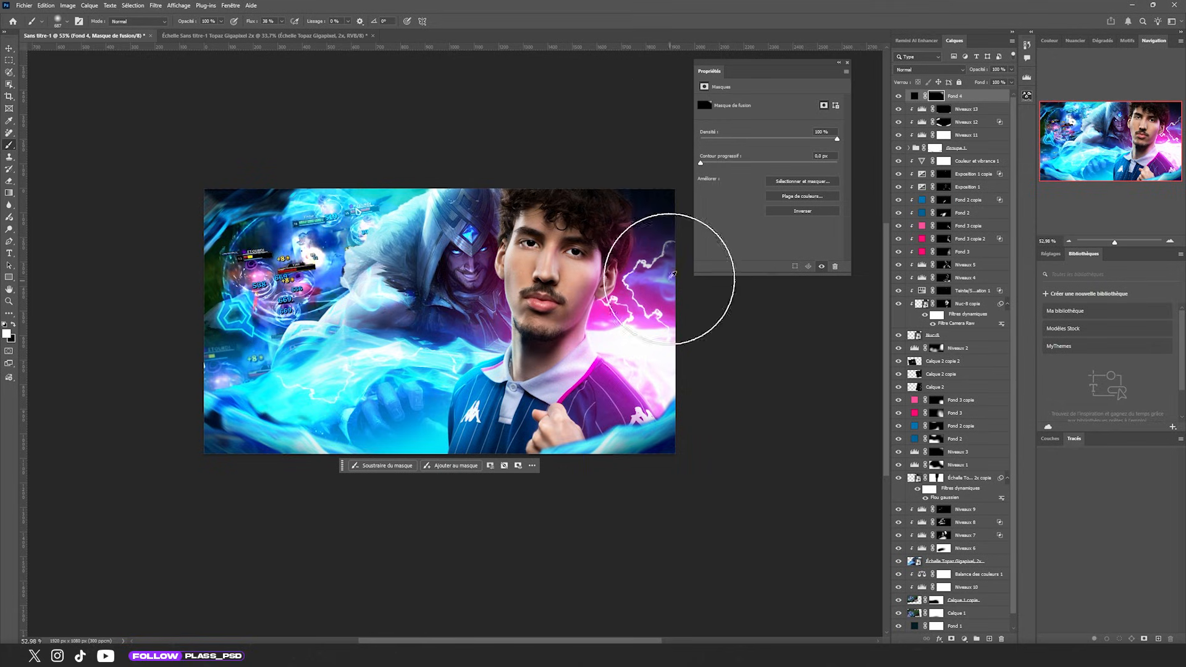
# Add white Arial text reading "JE DOMINE" on a new layer and place it over the blue waves beside the player.
pyautogui.scroll(-2, 381, 392)
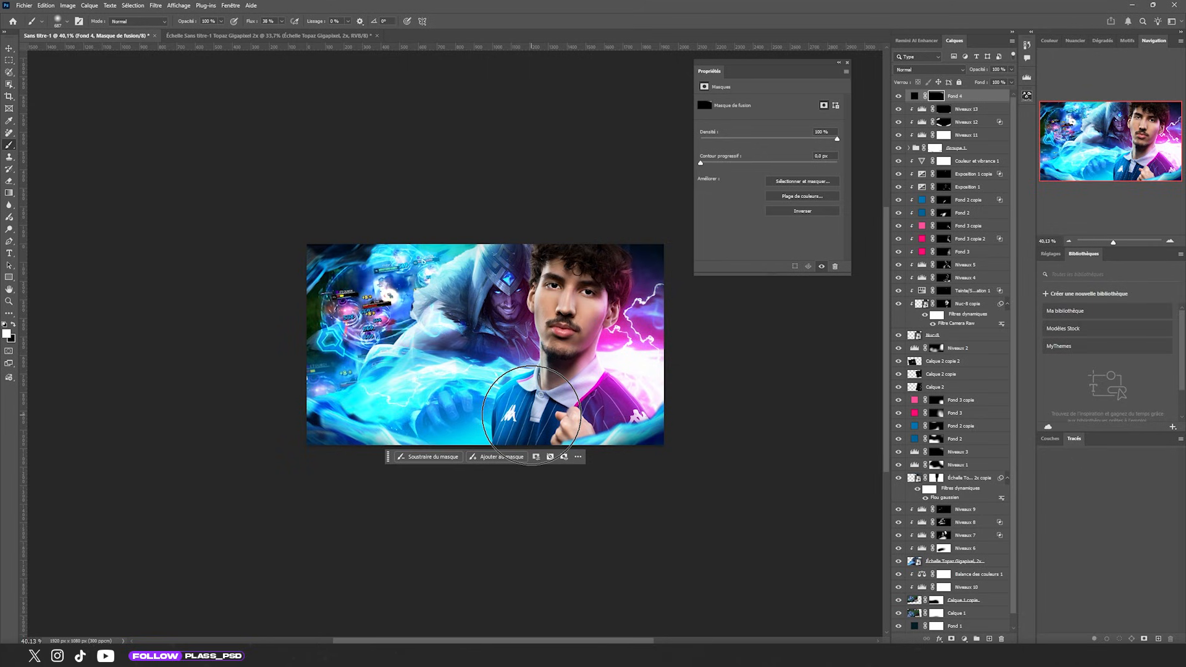
pyautogui.hotkey('ctrl', 'shift', 'alt', 'n')
pyautogui.press('t')
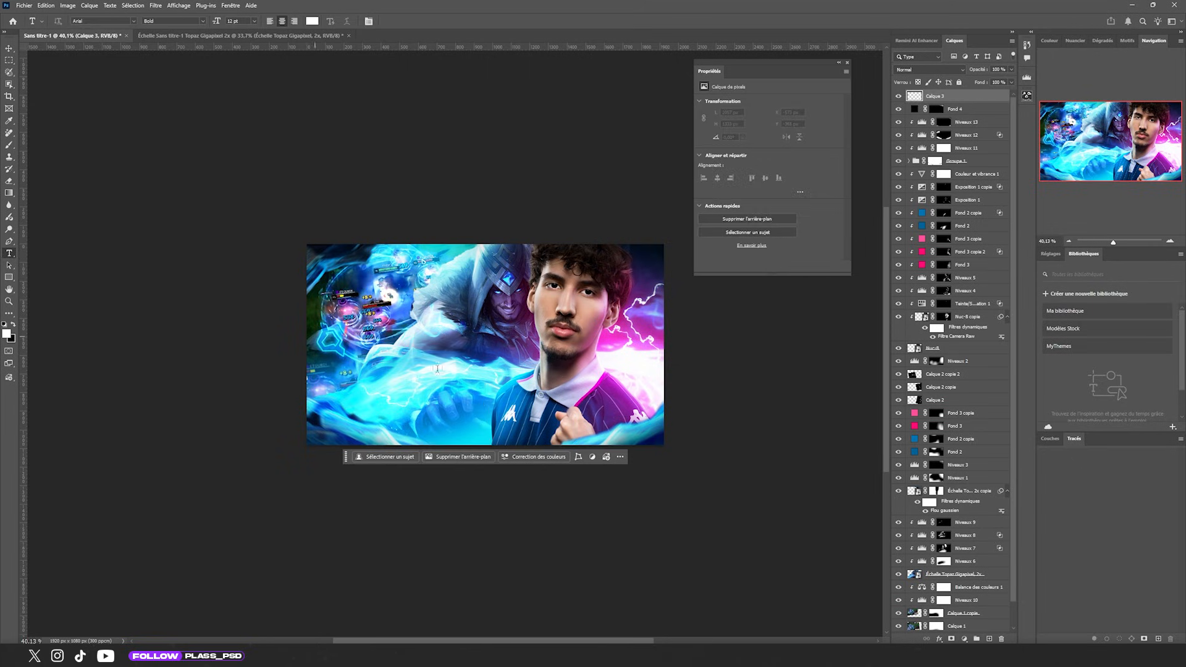
pyautogui.click(480, 388)
pyautogui.write('JE')
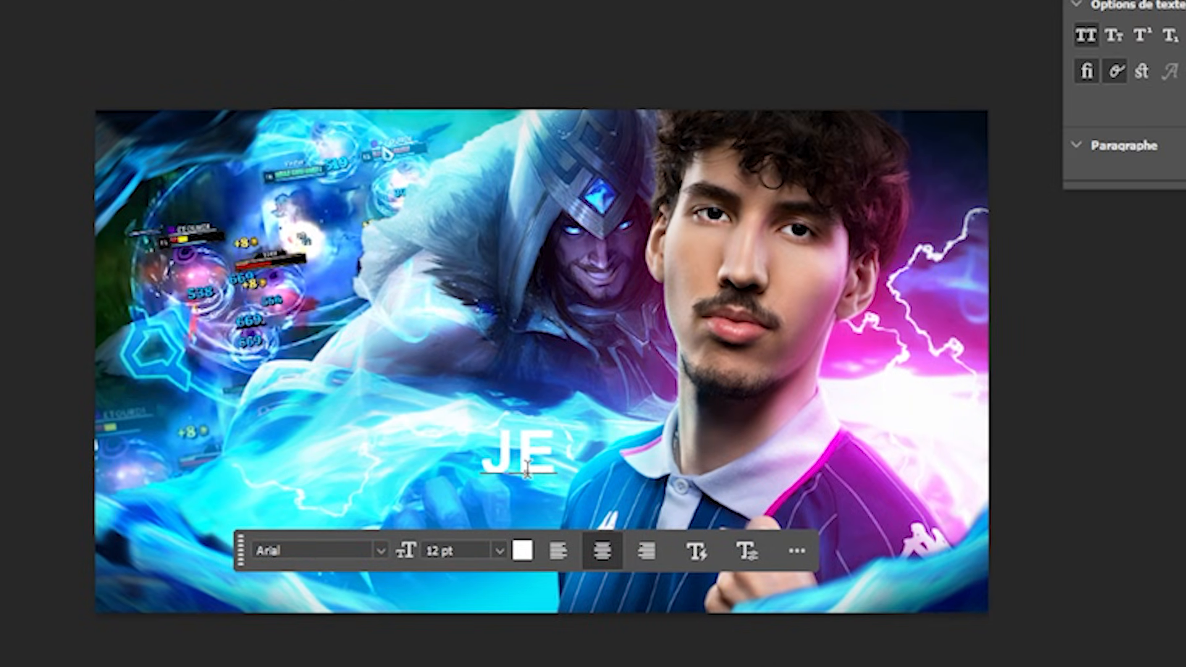
pyautogui.write(' DOMINE')
pyautogui.scroll(2, 328, 444)
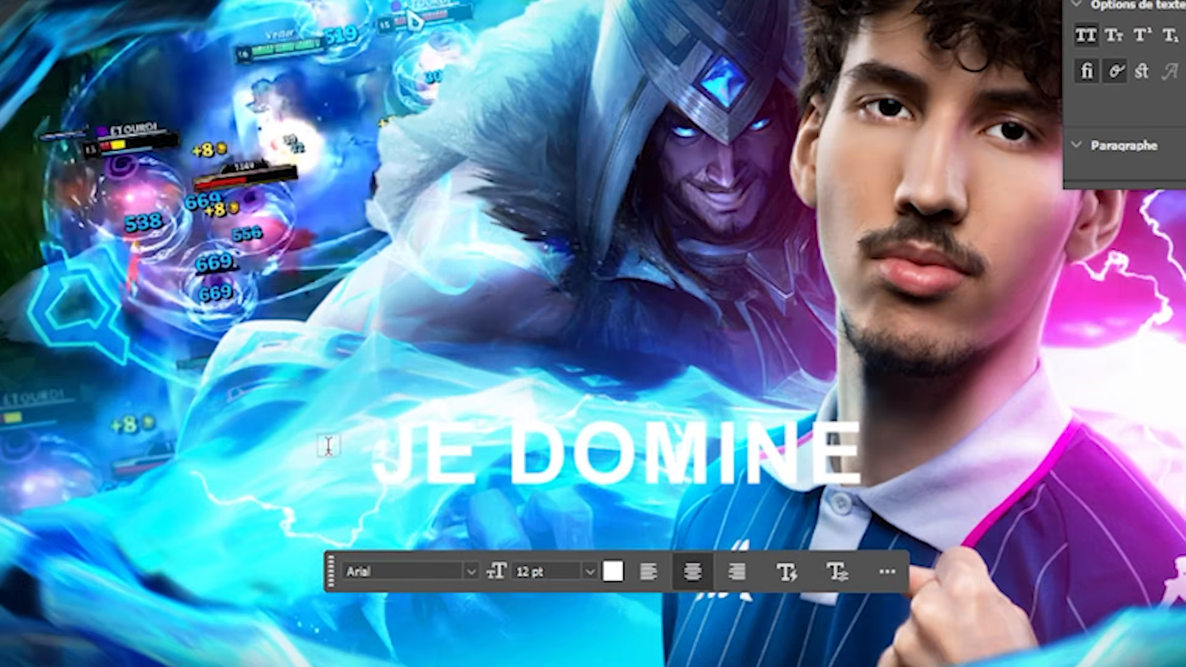
pyautogui.moveTo(576, 421); pyautogui.dragTo(317, 359)
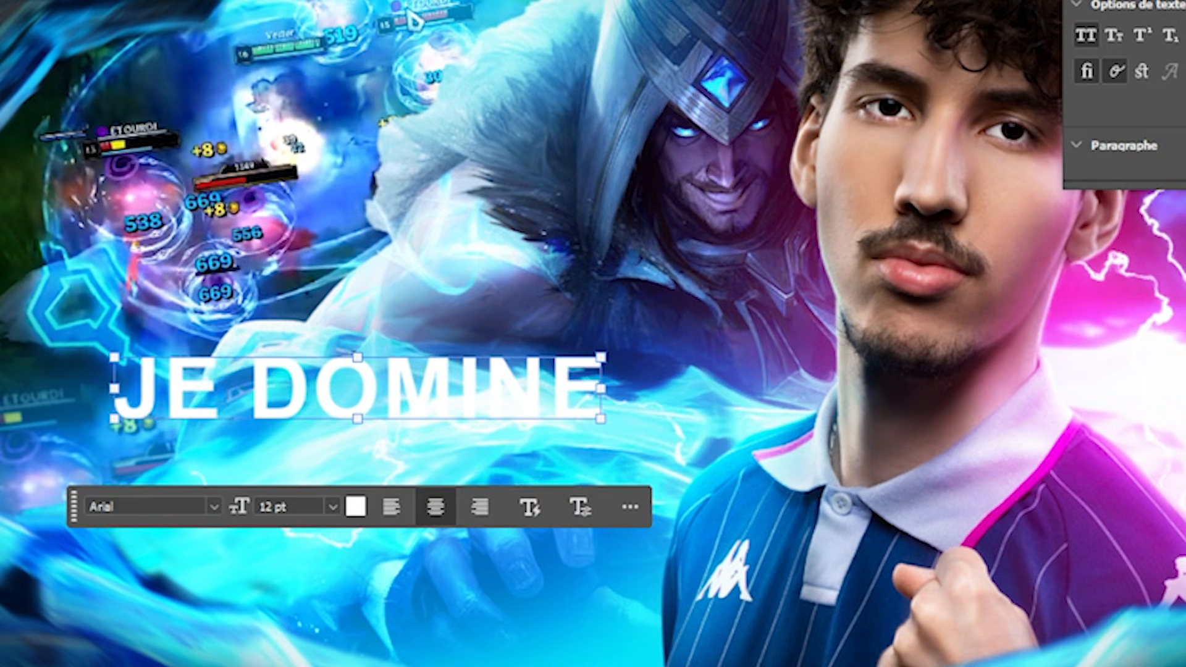
# Add a separate text layer reading "MIDLANE" below the first line, and extend the first line to "JE DOMINE LA".
pyautogui.click(354, 562)
pyautogui.write('LA MIDLAN')
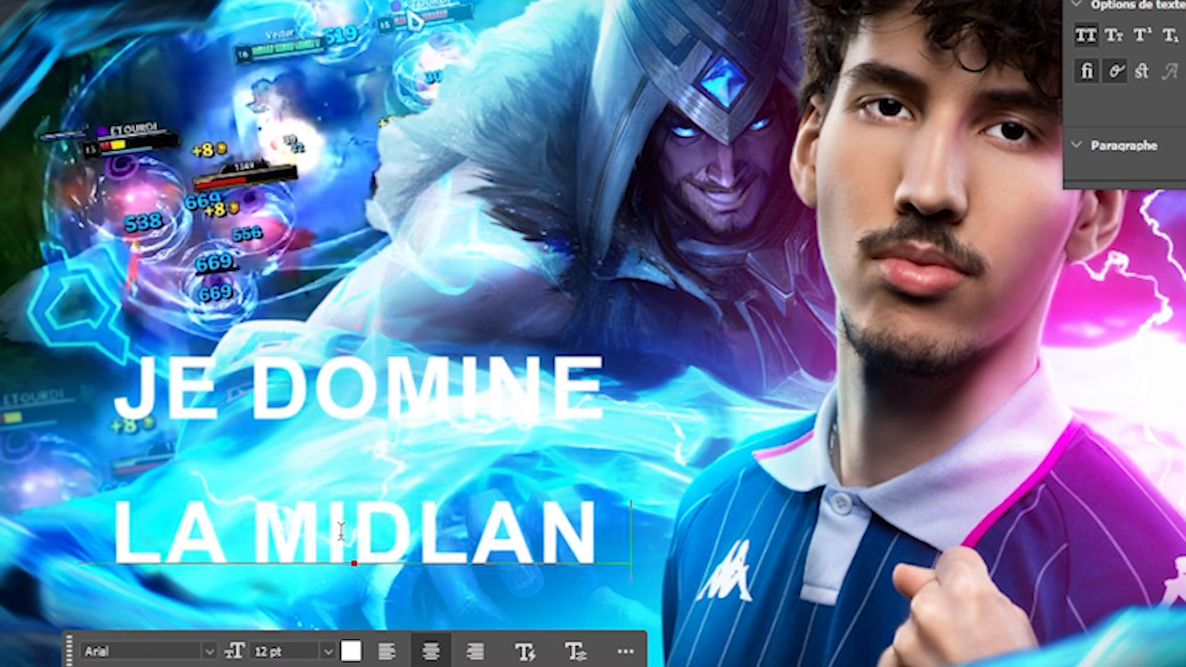
pyautogui.write('E')
pyautogui.moveTo(221, 538); pyautogui.dragTo(5, 528)
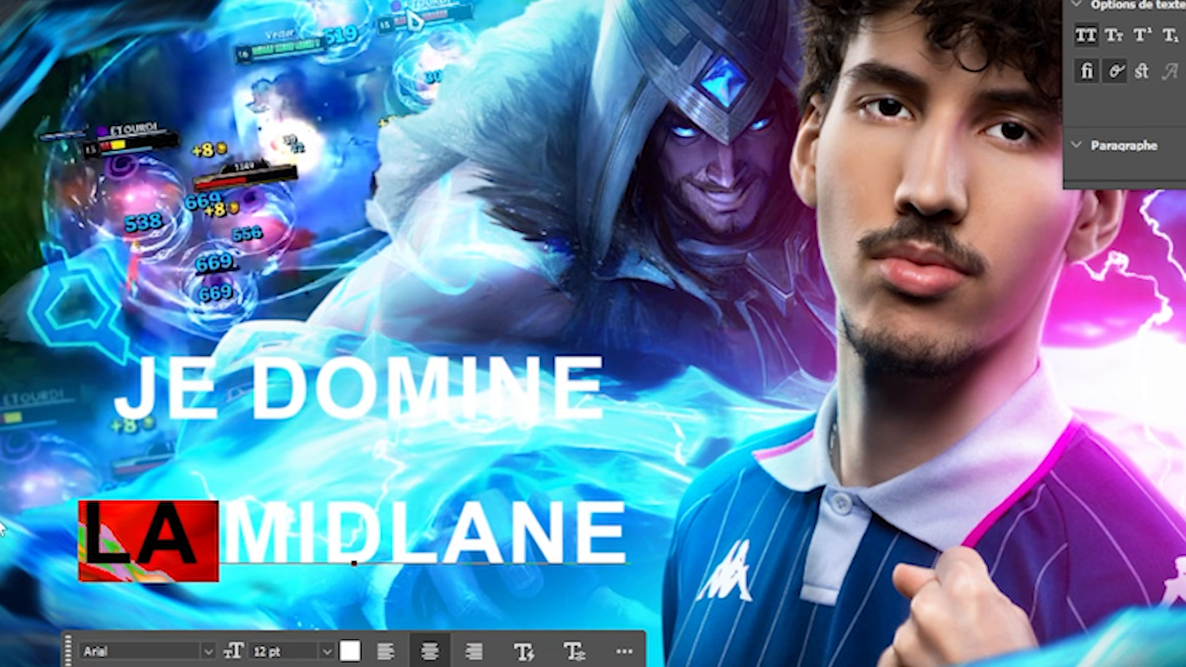
pyautogui.press('BackSpace')
pyautogui.press('ctrl')
pyautogui.doubleClick(474, 405)
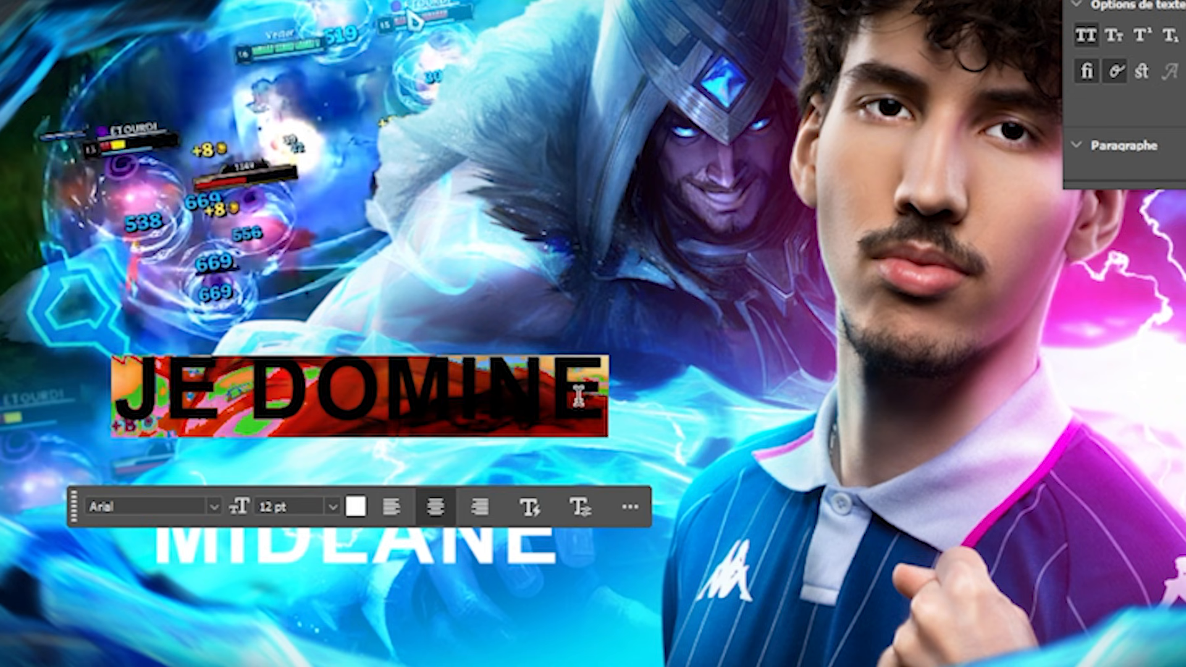
pyautogui.click(578, 395)
pyautogui.write('LA')
# Set the font of the "JE DOMINE LA" text to Phonk Regular DEMO.
pyautogui.click(784, 126)
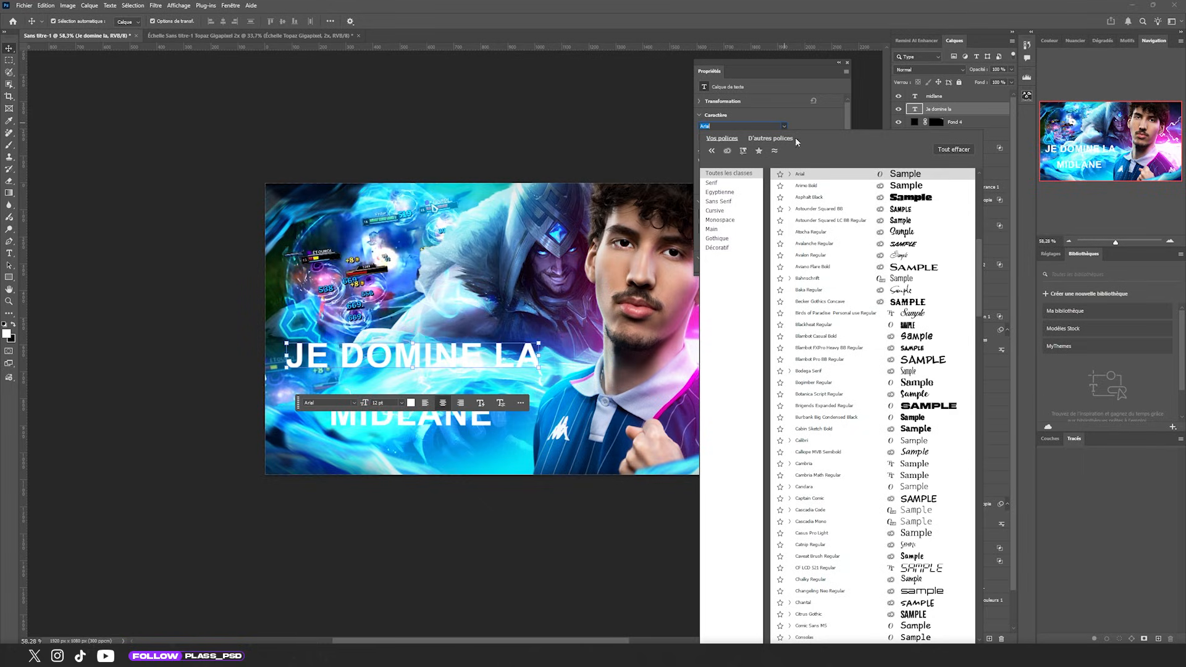
pyautogui.moveTo(981, 262); pyautogui.dragTo(985, 150)
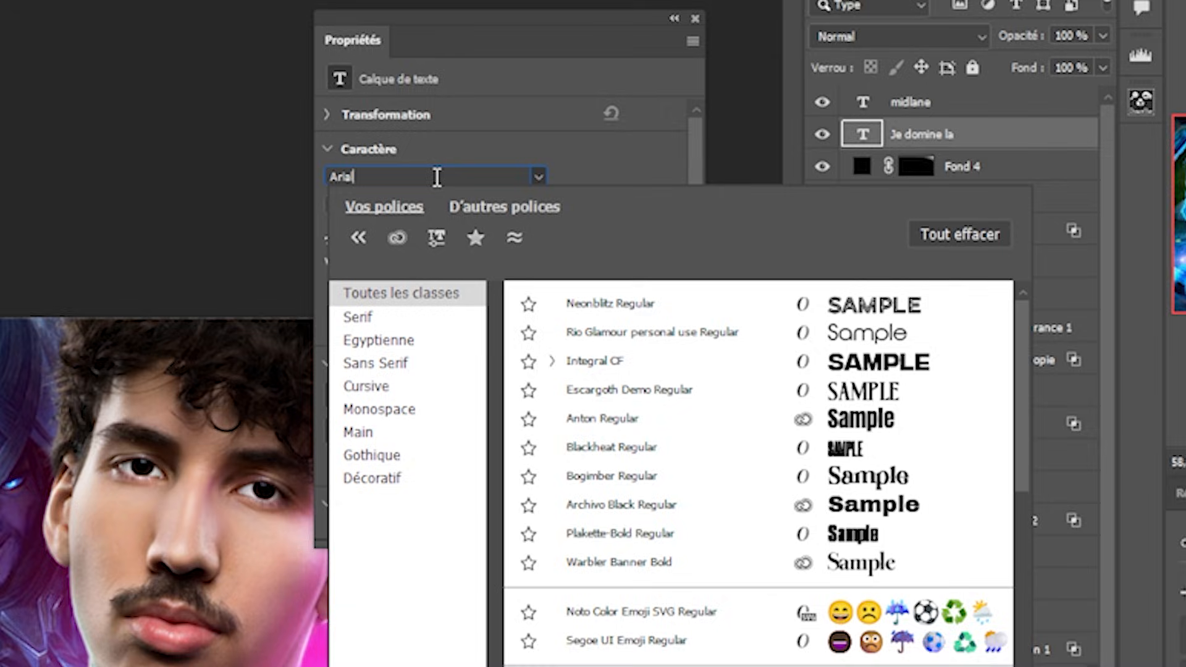
pyautogui.click(743, 126)
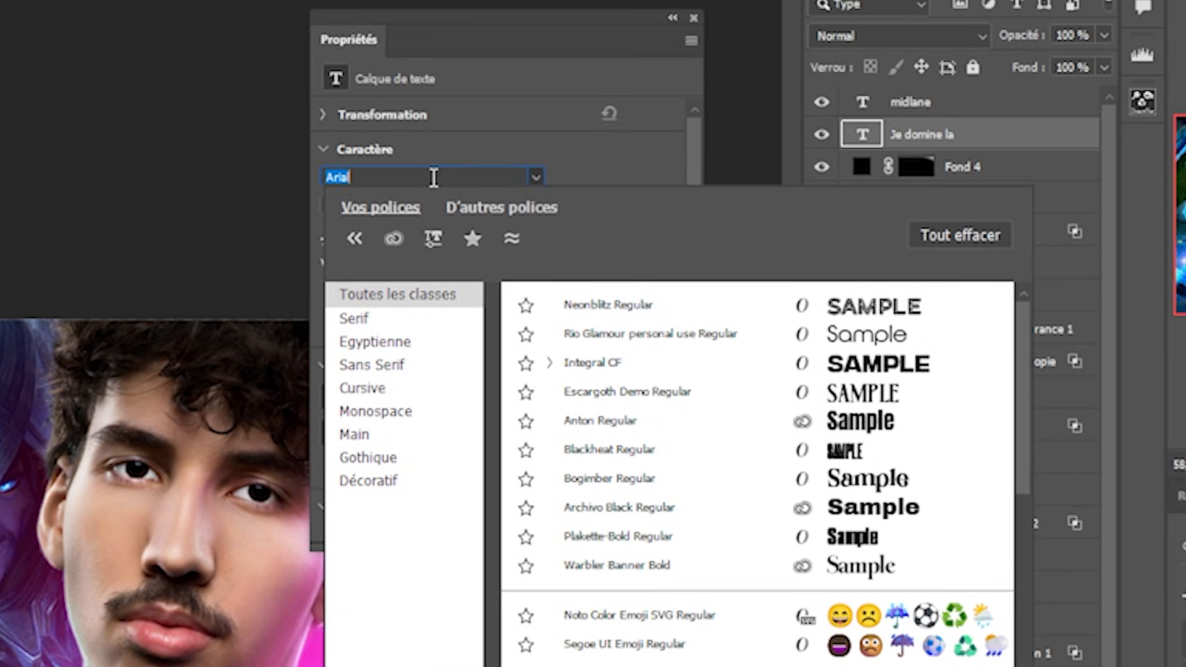
pyautogui.write('pho')
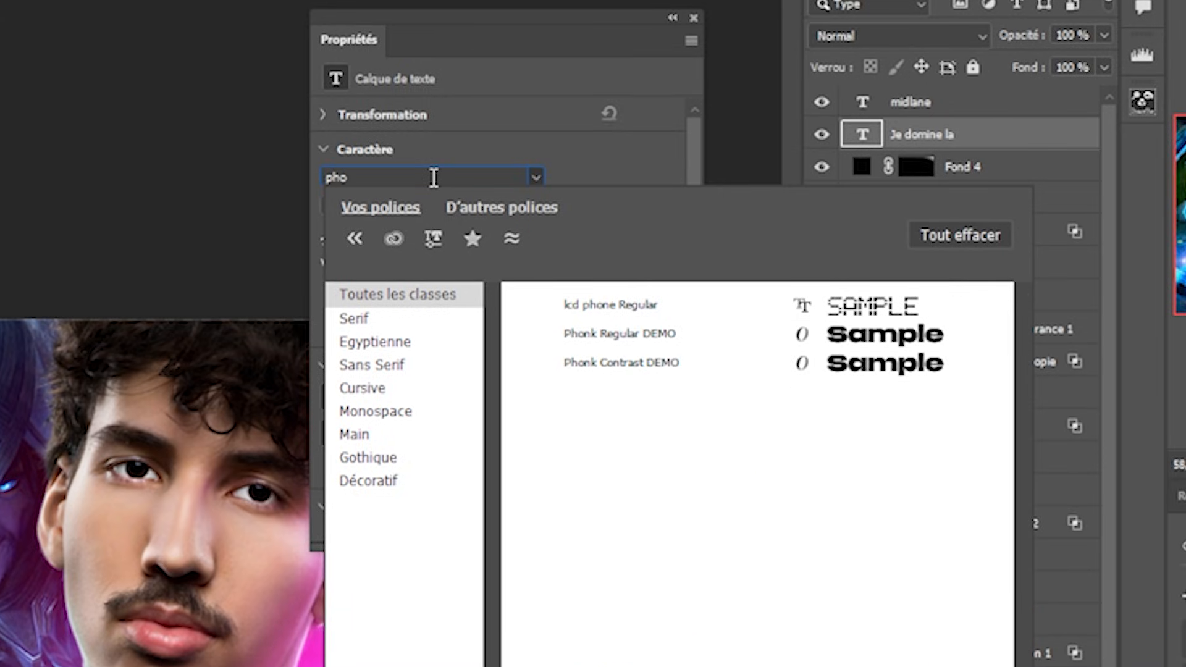
pyautogui.click(608, 334)
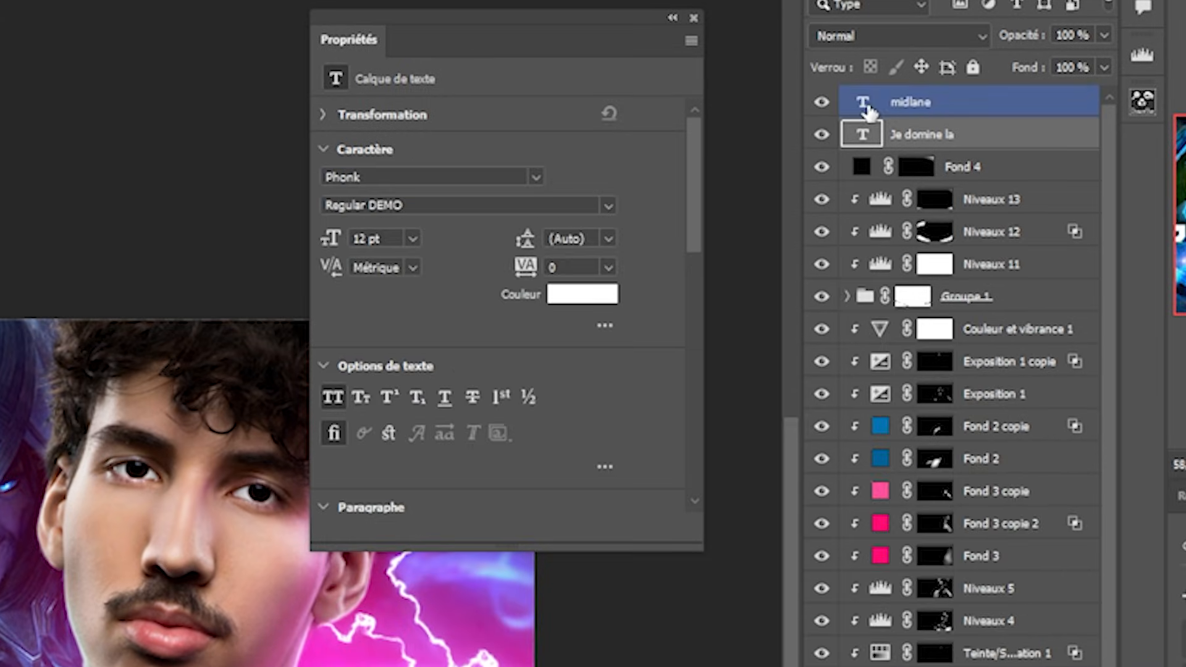
# Set the "MIDLANE" text to the Plakette-Bold font, enlarge it to about 255% and place it directly below the first line.
pyautogui.click(914, 102)
pyautogui.click(536, 177)
pyautogui.click(628, 563)
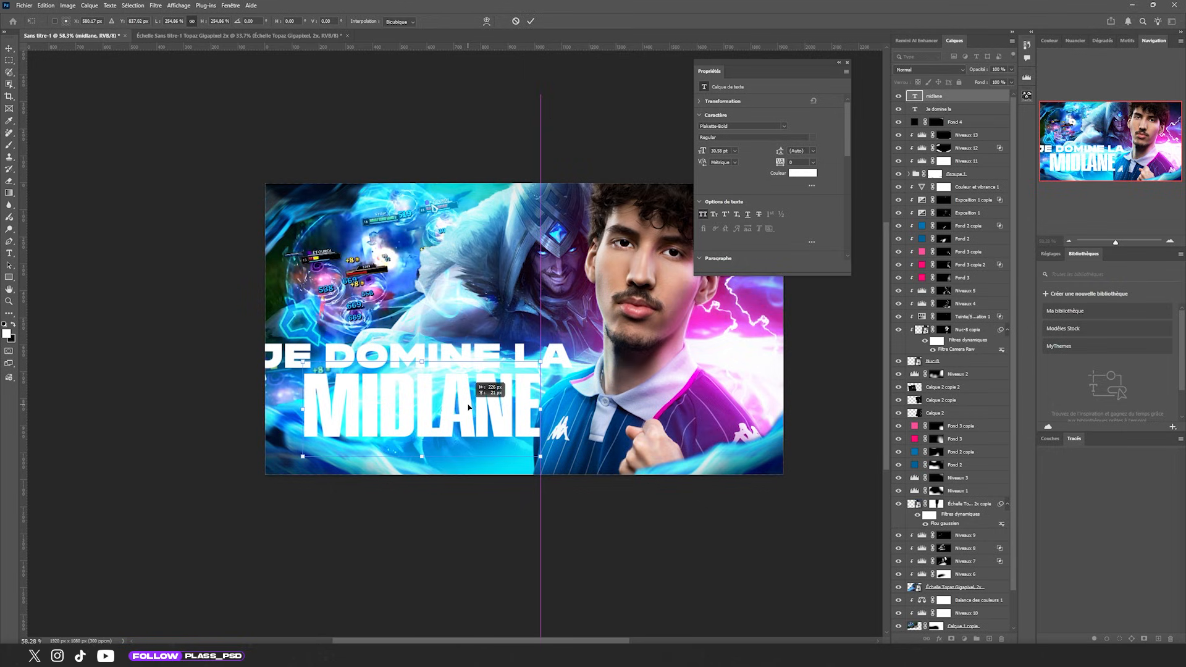
pyautogui.moveTo(468, 407); pyautogui.dragTo(468, 406)
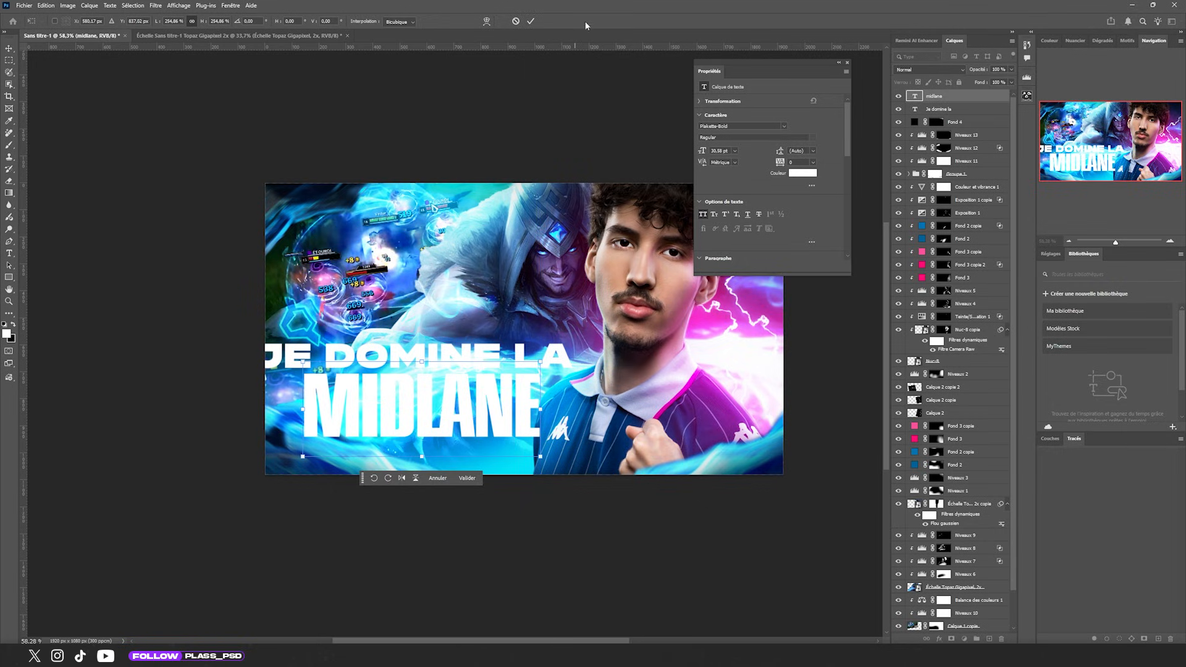
pyautogui.click(530, 21)
# Align and scale "JE DOMINE LA" to match the width of "MIDLANE", and move "MIDLANE" up to tighten the gap between them.
pyautogui.keyDown('shift'); pyautogui.click(396, 358); pyautogui.keyUp('shift')
pyautogui.scroll(3, 401, 363)
pyautogui.click(401, 363)
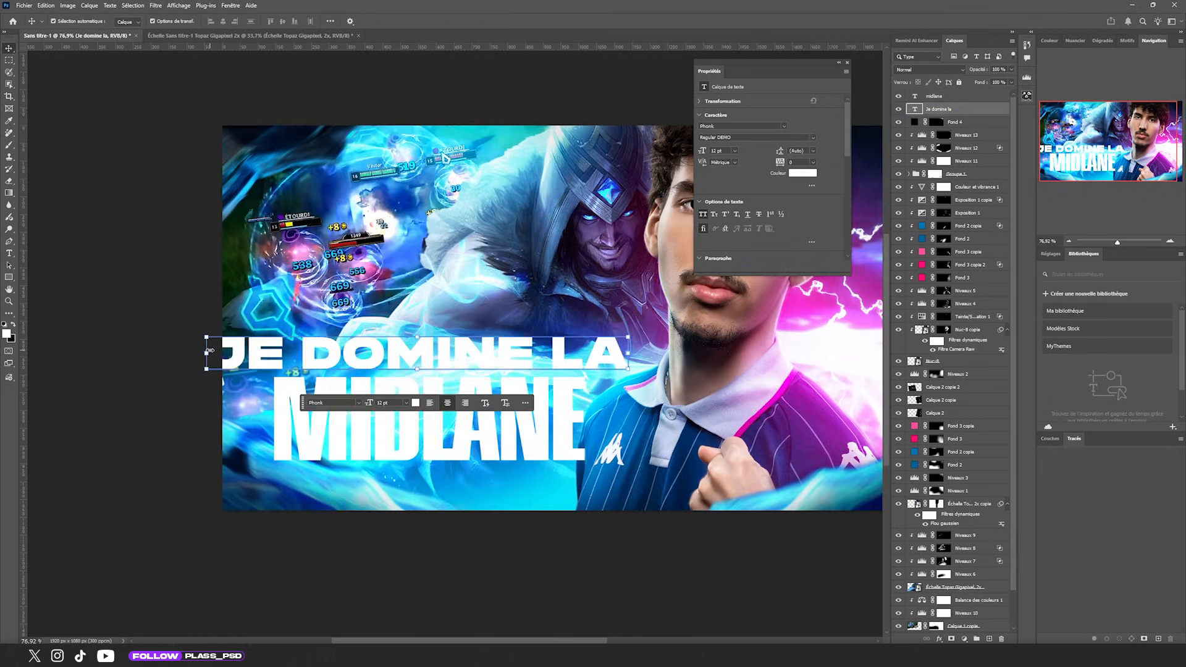
pyautogui.moveTo(209, 356); pyautogui.dragTo(276, 356)
pyautogui.hotkey('ctrl', 't')
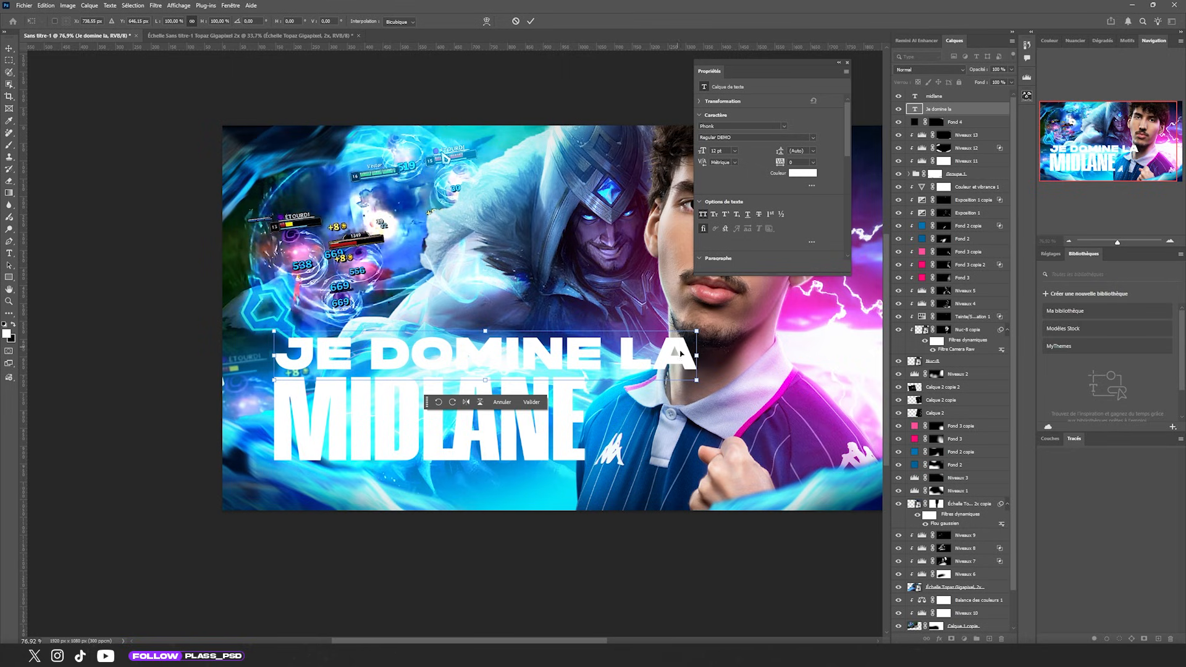
pyautogui.moveTo(696, 356); pyautogui.dragTo(584, 356)
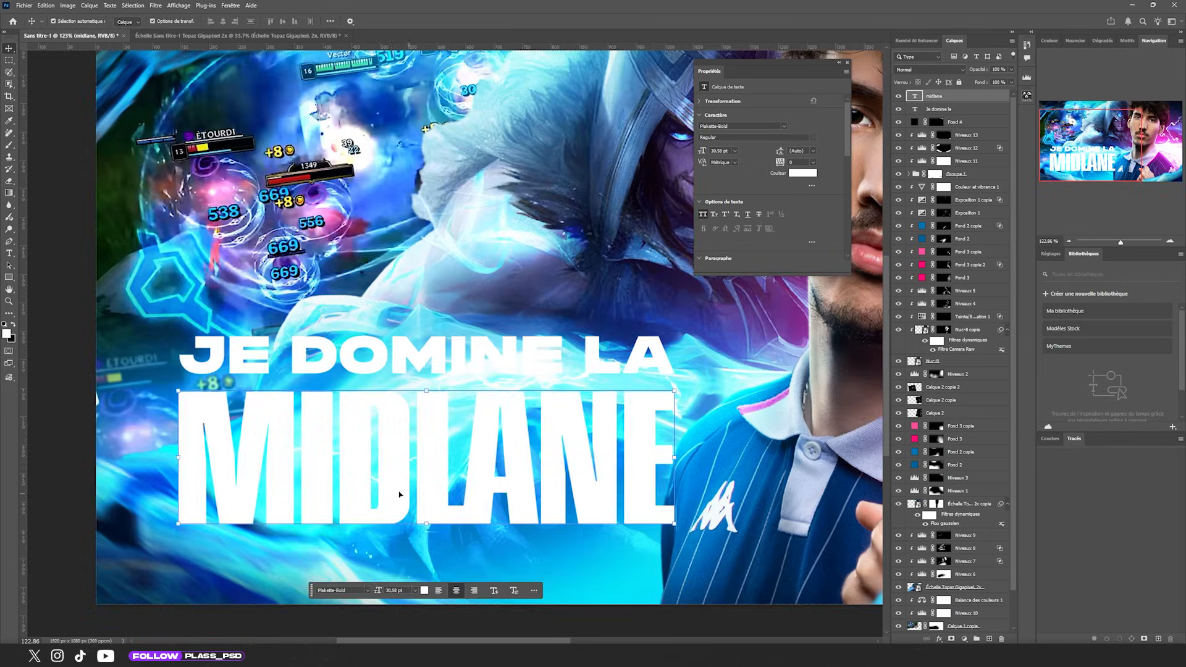
pyautogui.moveTo(400, 495); pyautogui.dragTo(389, 477)
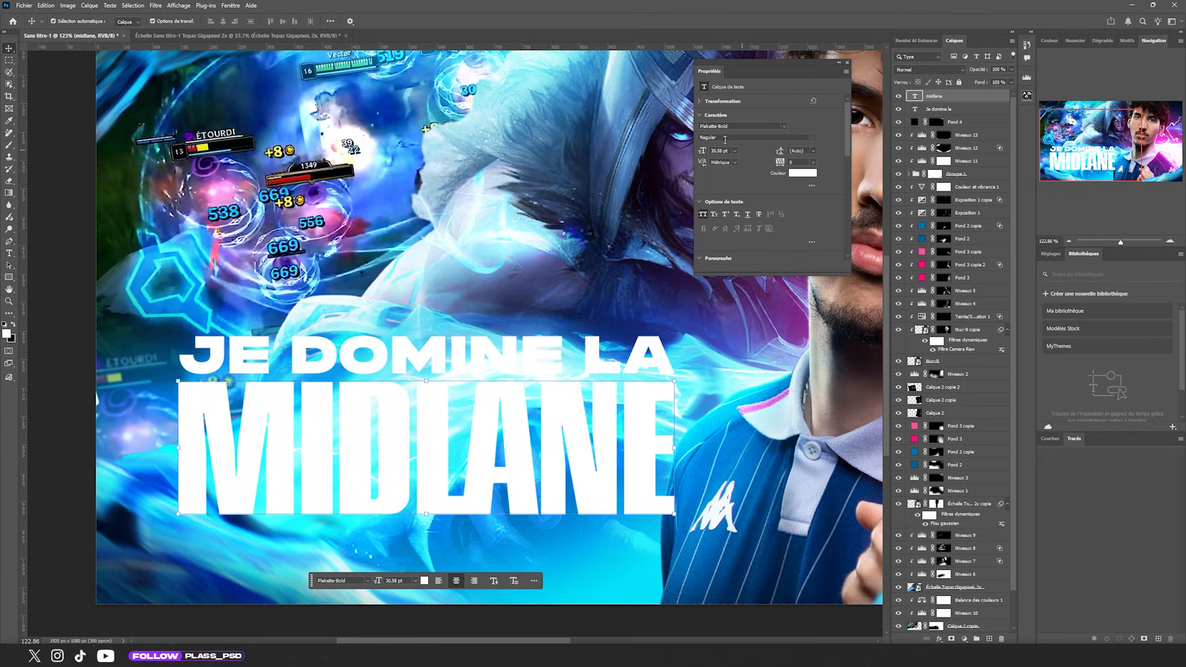
# Apply a black drop shadow to "JE DOMINE LA" with 100% opacity, 90° angle, distance 7 px and size 32 px.
pyautogui.click(988, 110)
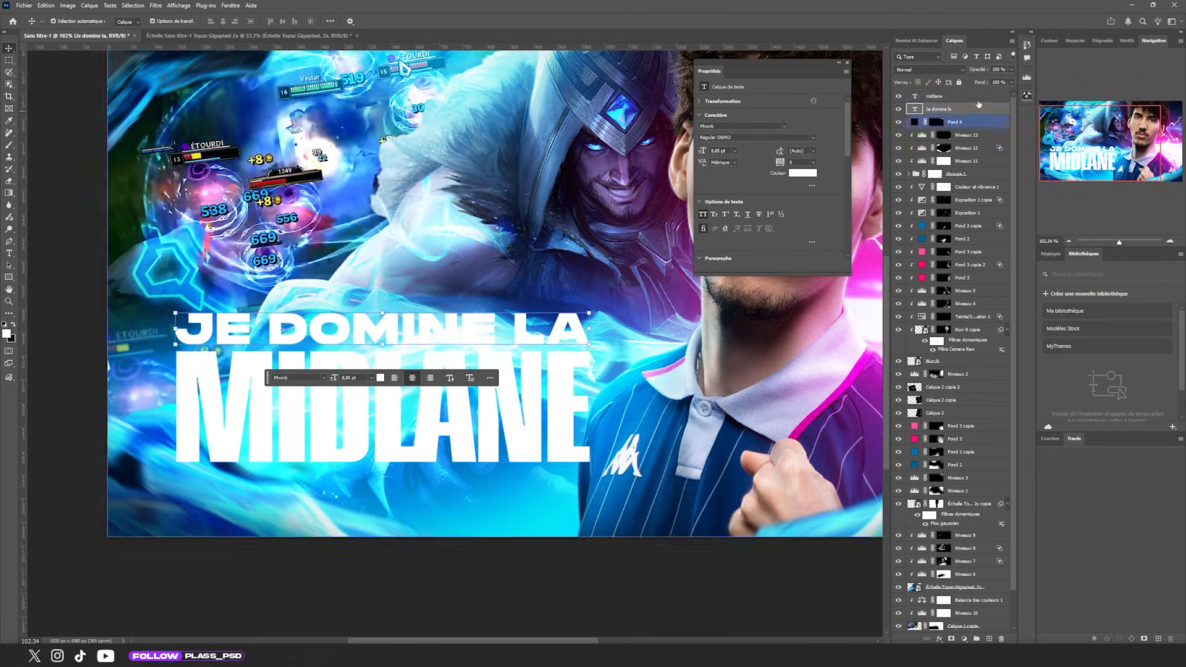
pyautogui.click(775, 260)
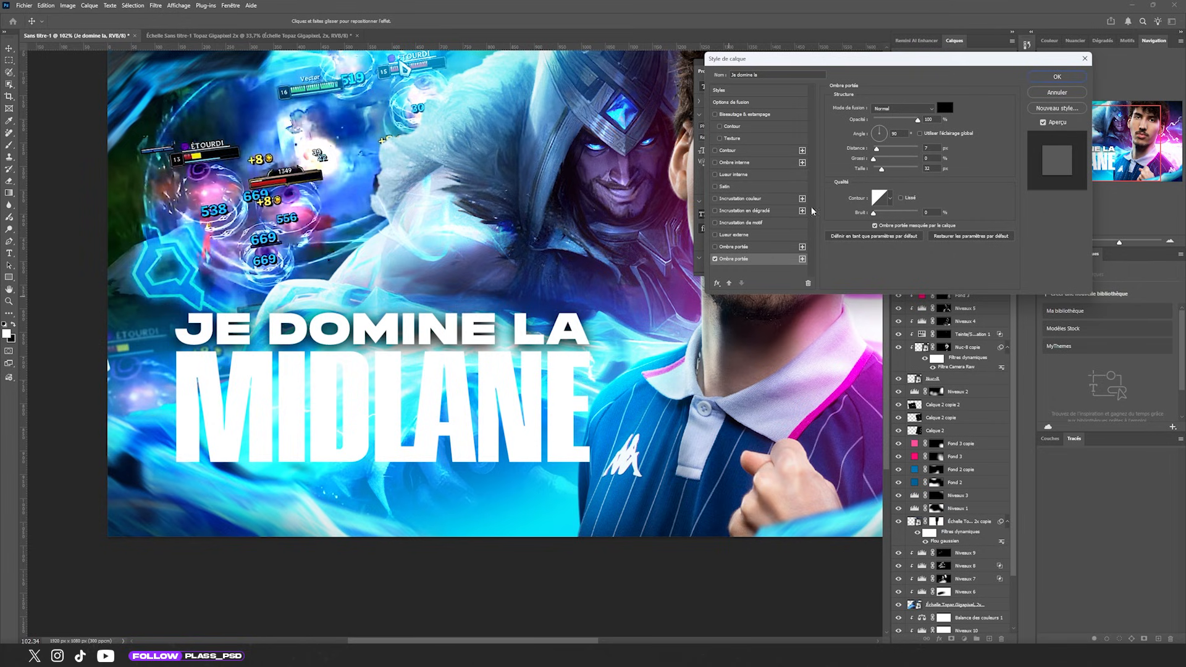
pyautogui.press('Return')
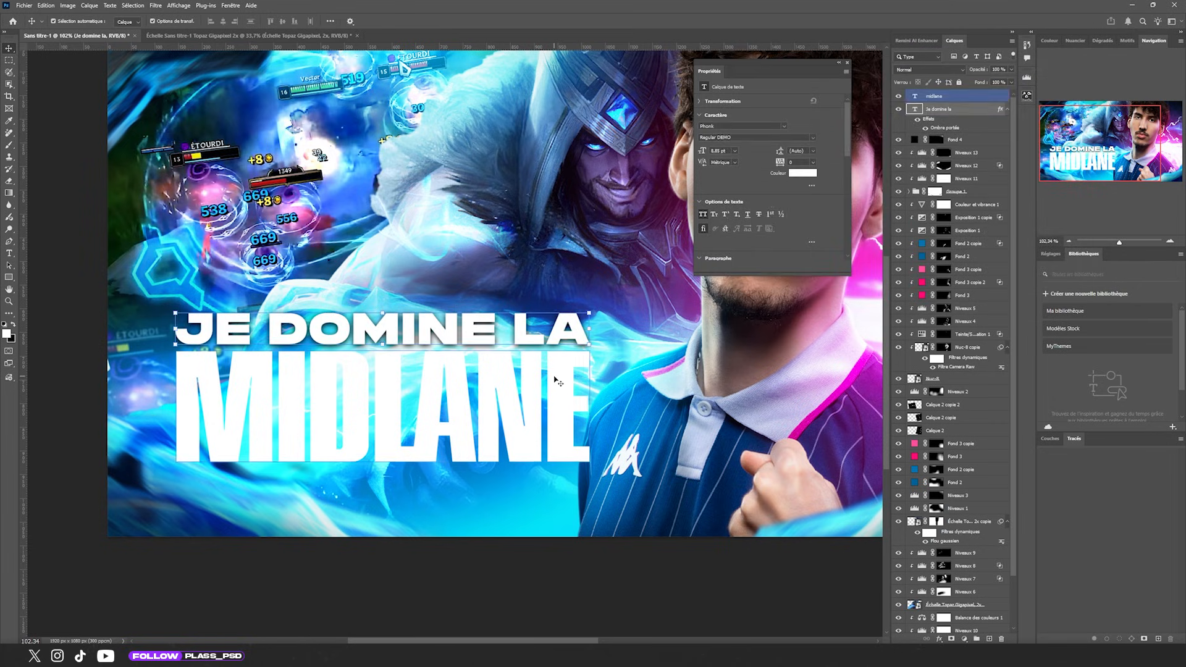
# Apply a 90° yellow gradient overlay to the "MIDLANE" text and shift the gradient down across the letters.
pyautogui.click(556, 378)
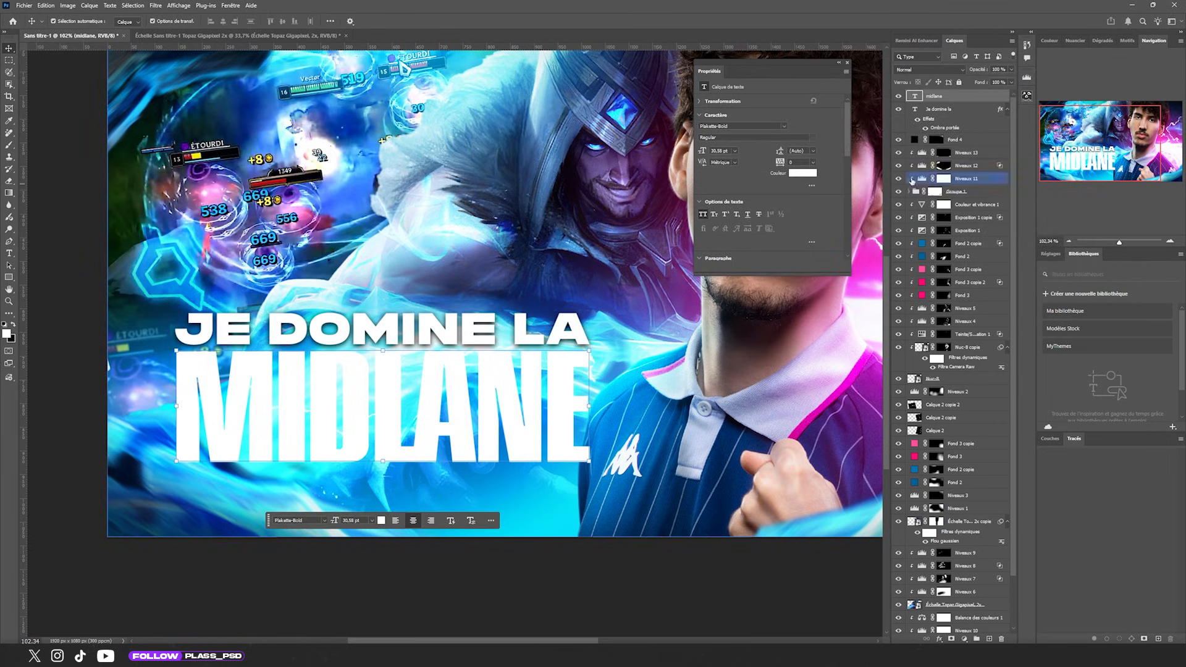
pyautogui.doubleClick(961, 98)
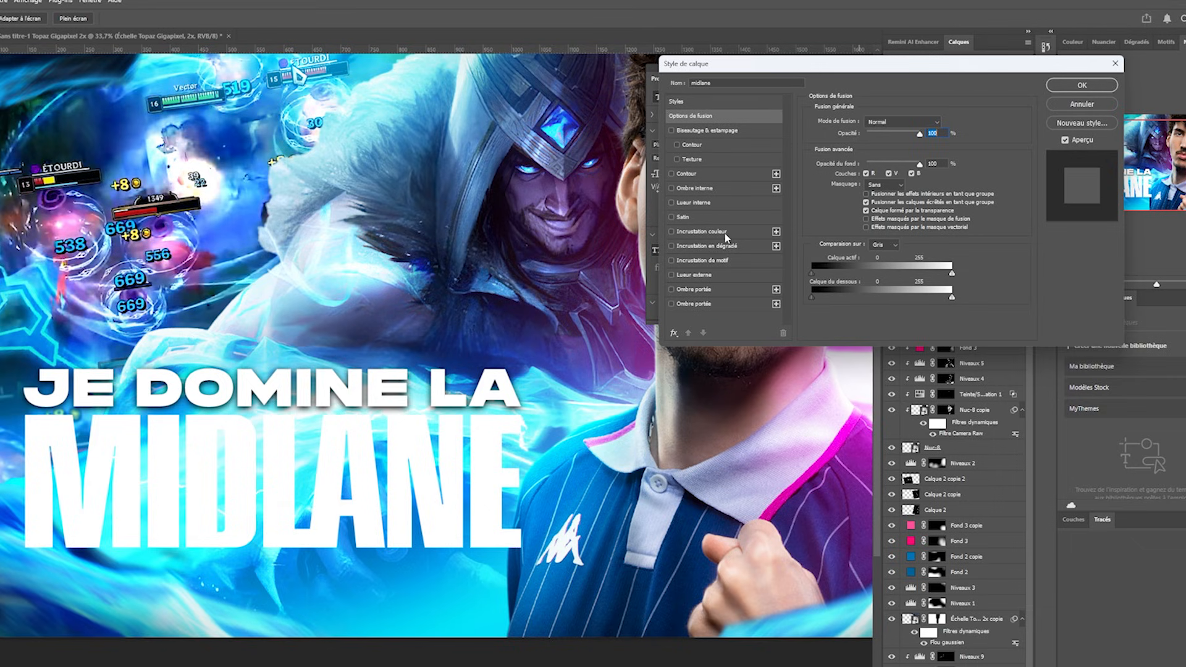
pyautogui.click(712, 245)
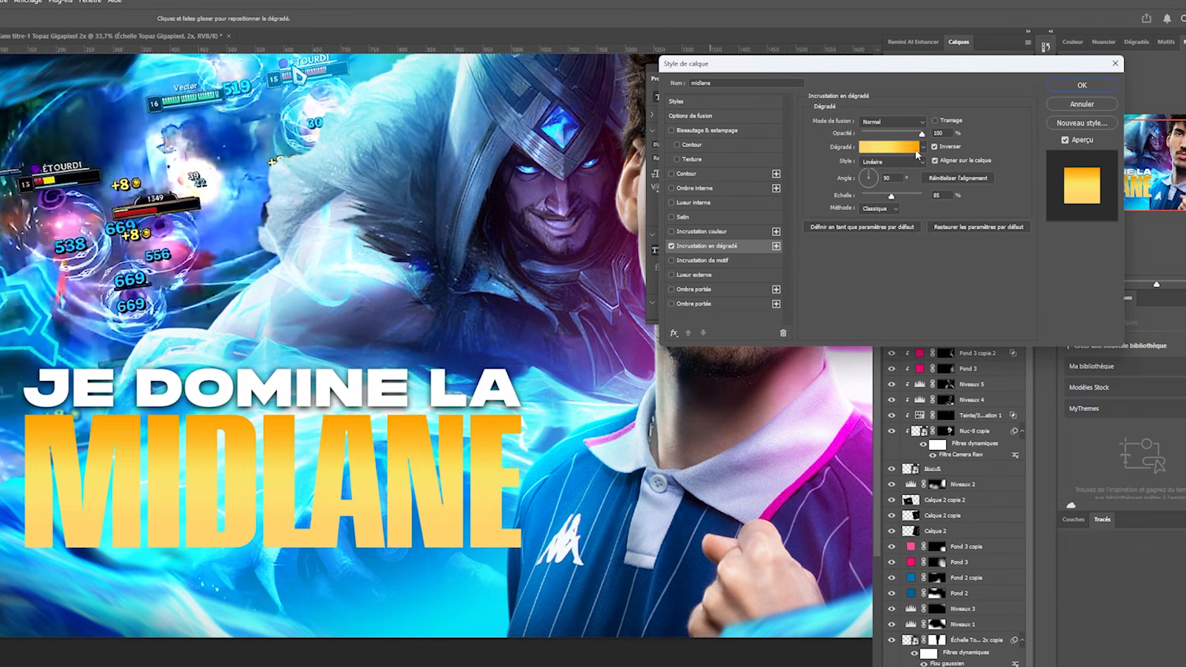
pyautogui.moveTo(361, 420); pyautogui.dragTo(361, 457)
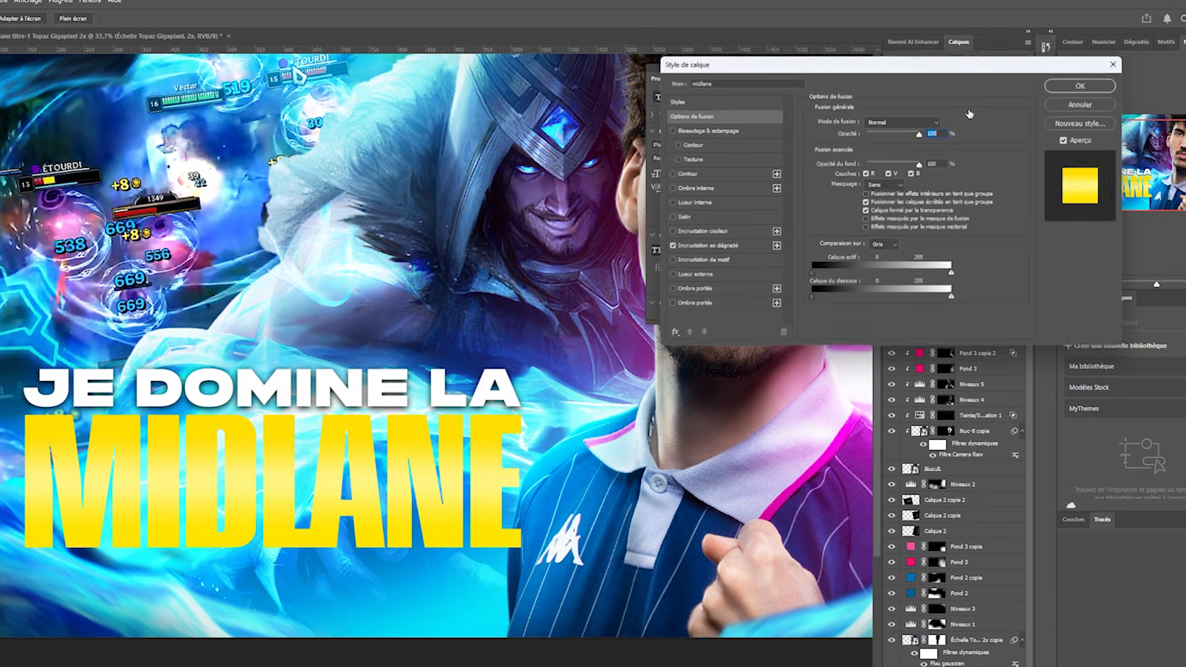
# Give "MIDLANE" a white inner glow at 79% opacity and a black drop shadow with distance 4 px and size 35 px.
pyautogui.click(705, 205)
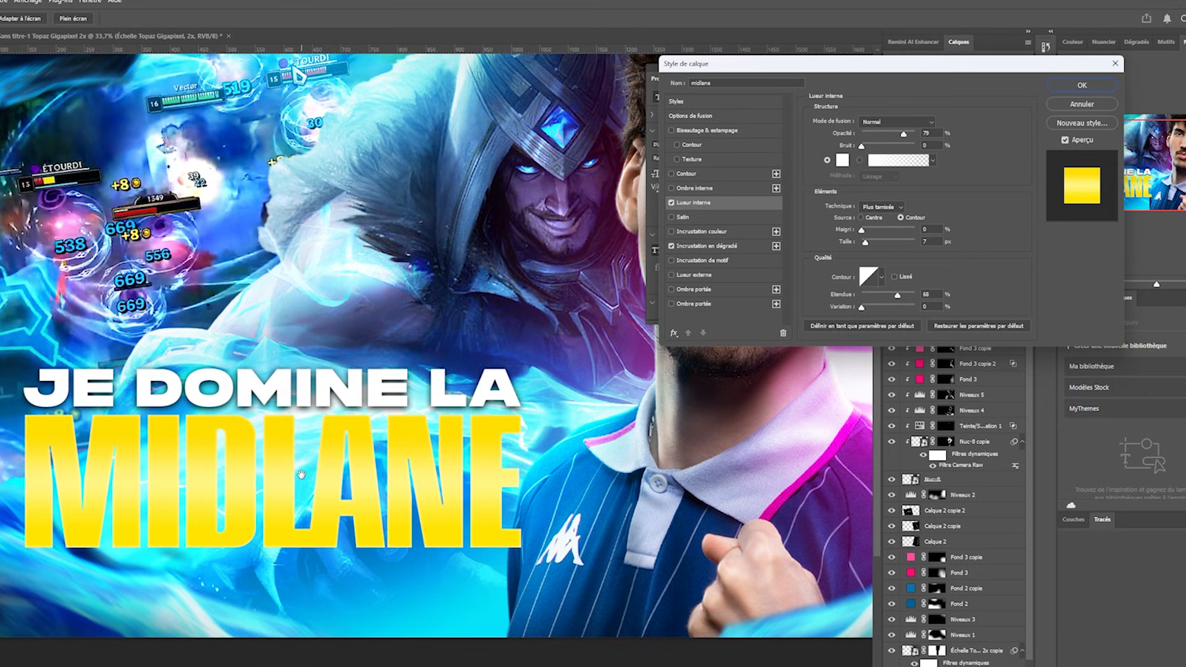
pyautogui.click(708, 308)
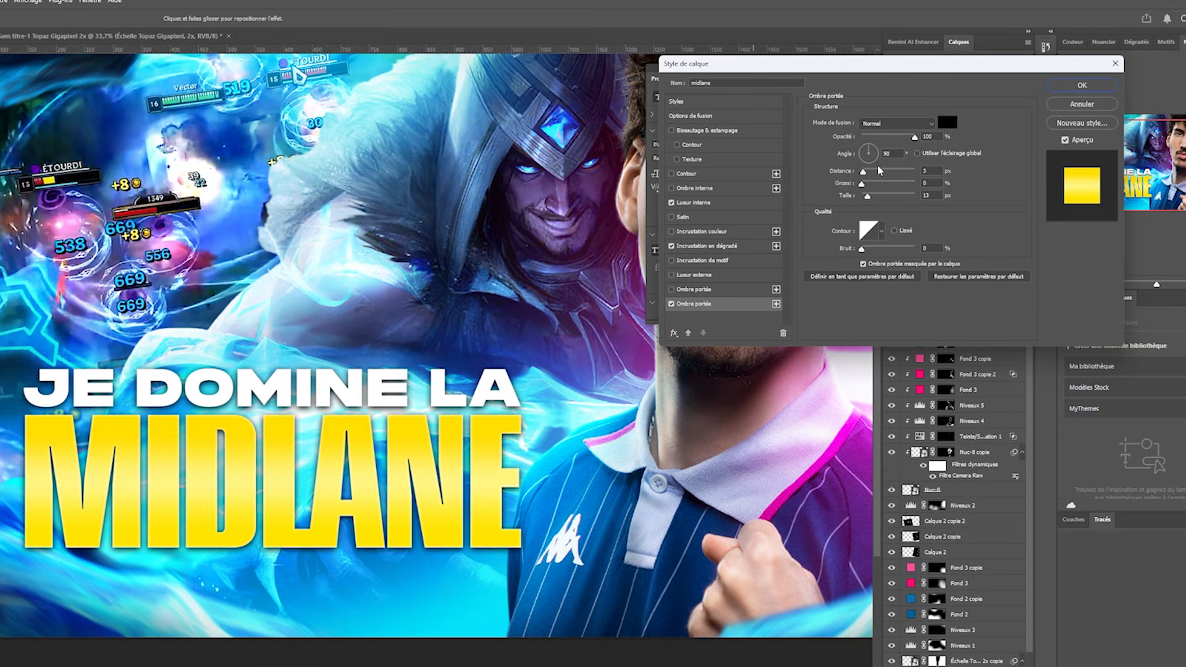
pyautogui.moveTo(864, 171); pyautogui.dragTo(875, 179)
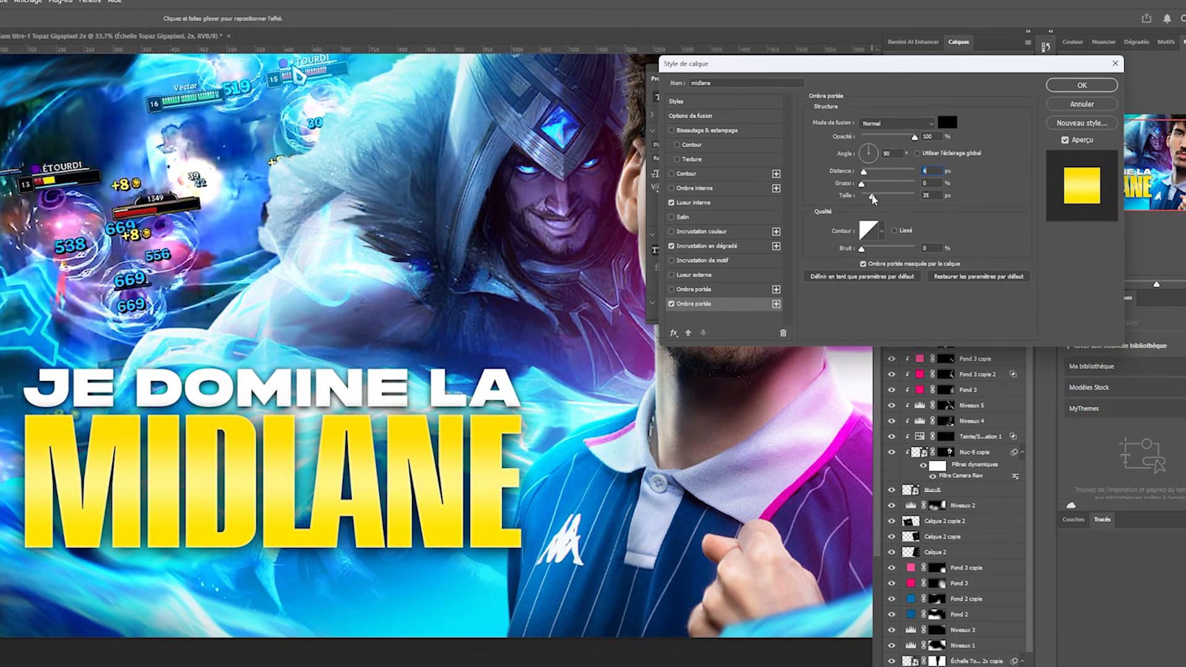
# Add a second, hard-edged drop shadow to "MIDLANE" in dark yellow #6a5f02, adjust its distance slightly, and return to the soft black shadow.
pyautogui.click(671, 304)
pyautogui.click(684, 291)
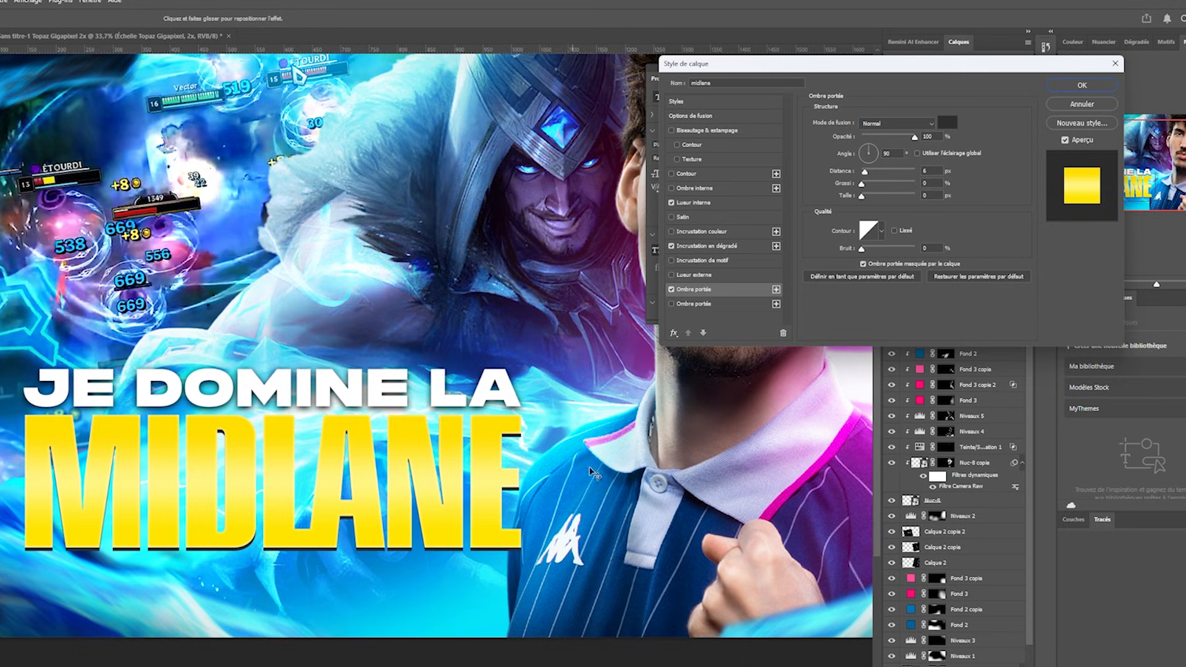
pyautogui.click(947, 123)
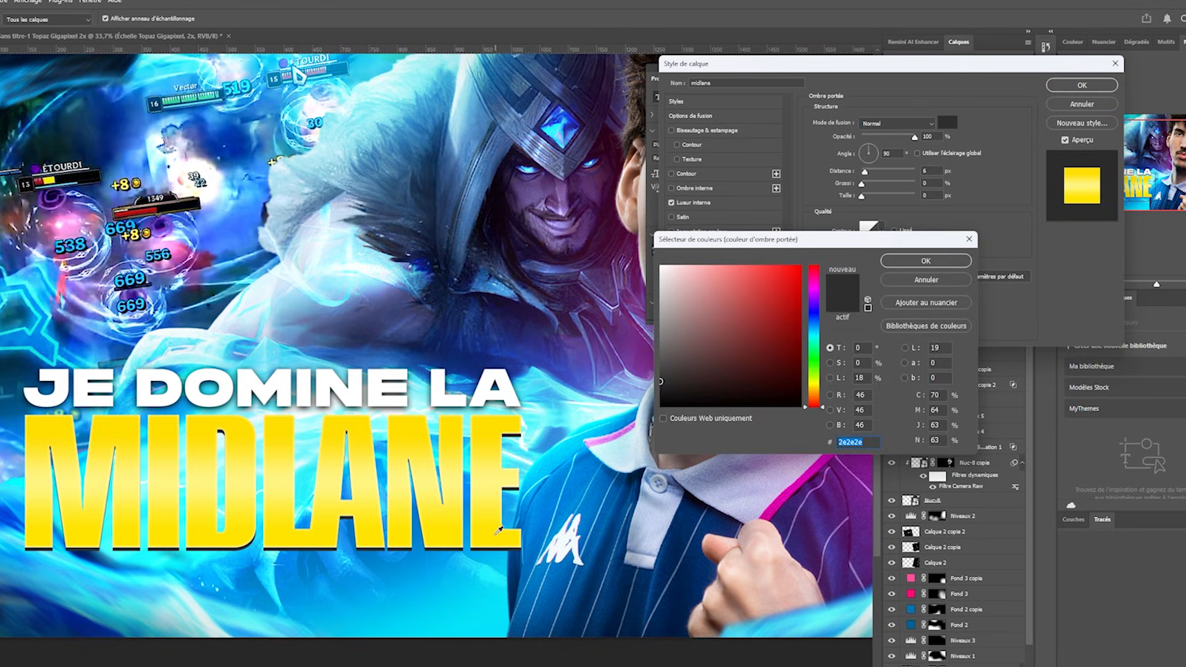
pyautogui.click(814, 386)
pyautogui.click(799, 348)
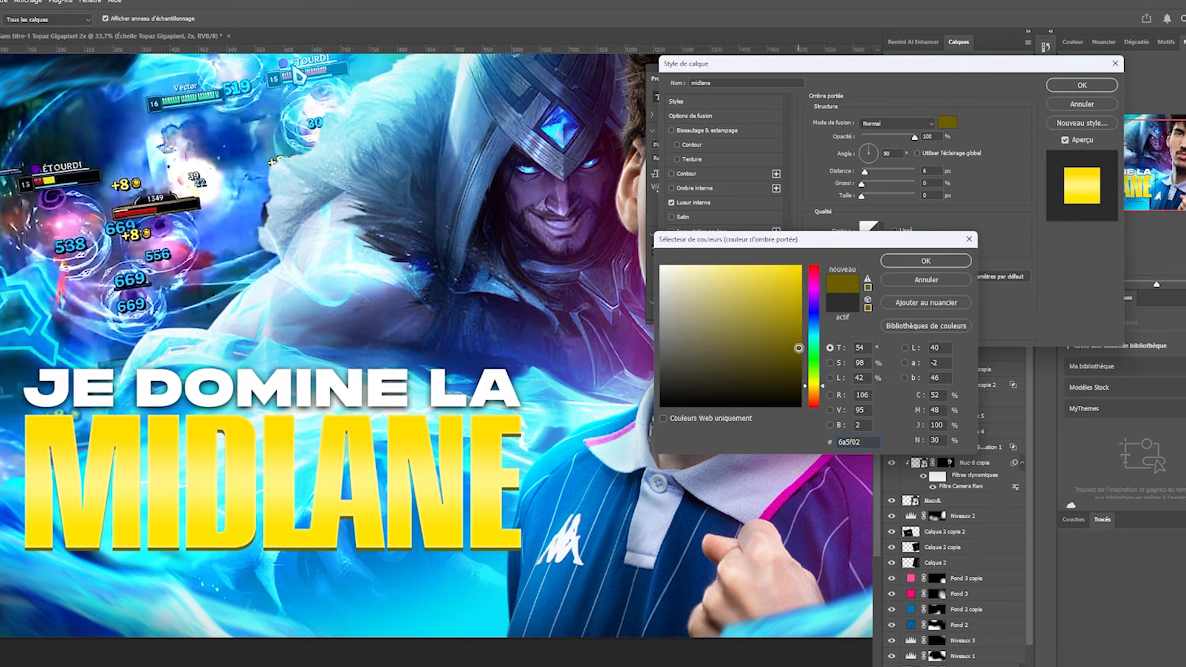
pyautogui.click(926, 262)
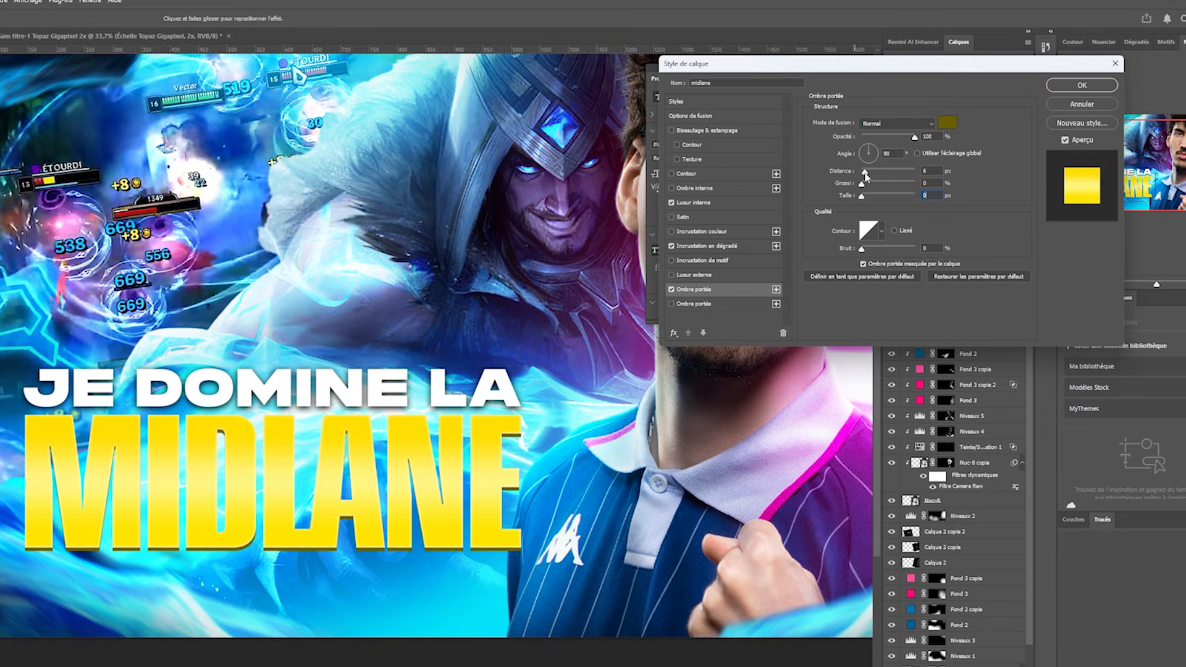
pyautogui.moveTo(865, 172); pyautogui.dragTo(867, 175)
pyautogui.click(705, 304)
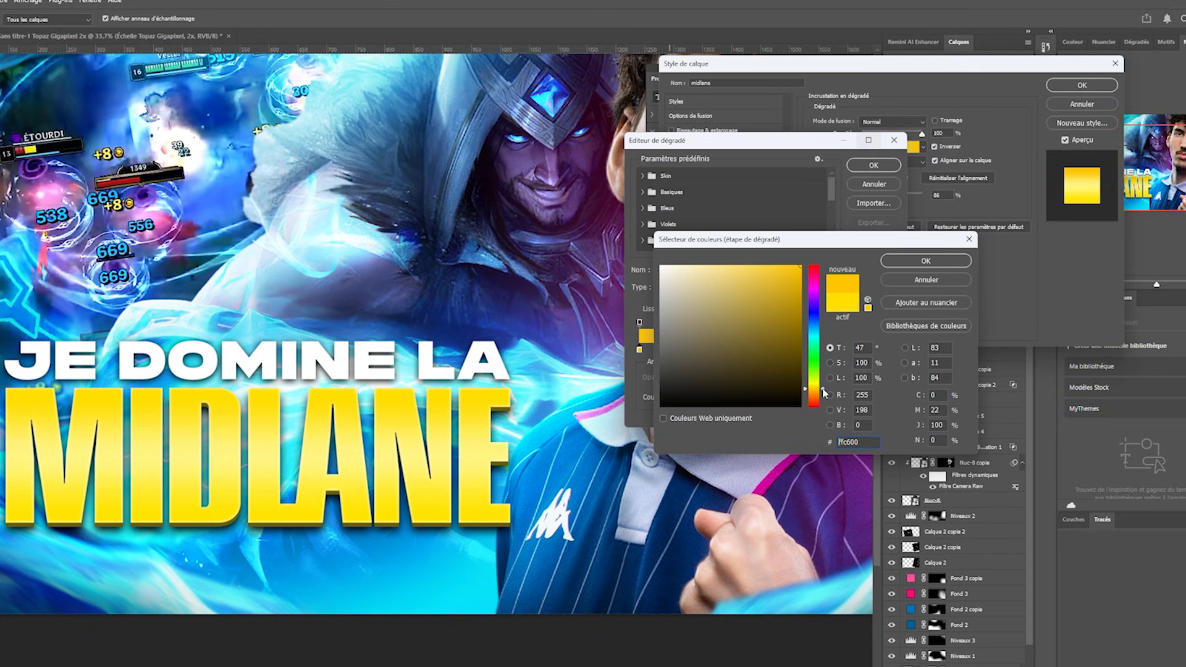
# Set the edited color stop of the "MIDLANE" gradient overlay to golden yellow #ffc600.
pyautogui.moveTo(823, 389); pyautogui.dragTo(823, 388)
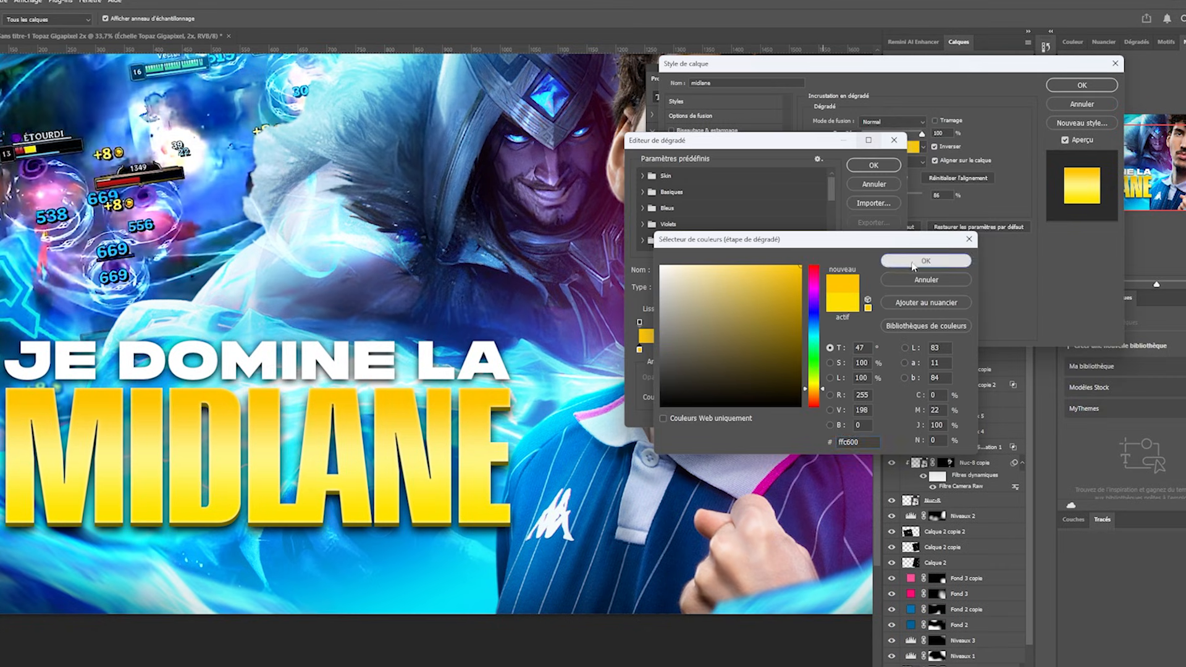
pyautogui.click(925, 260)
pyautogui.click(890, 349)
pyautogui.click(684, 397)
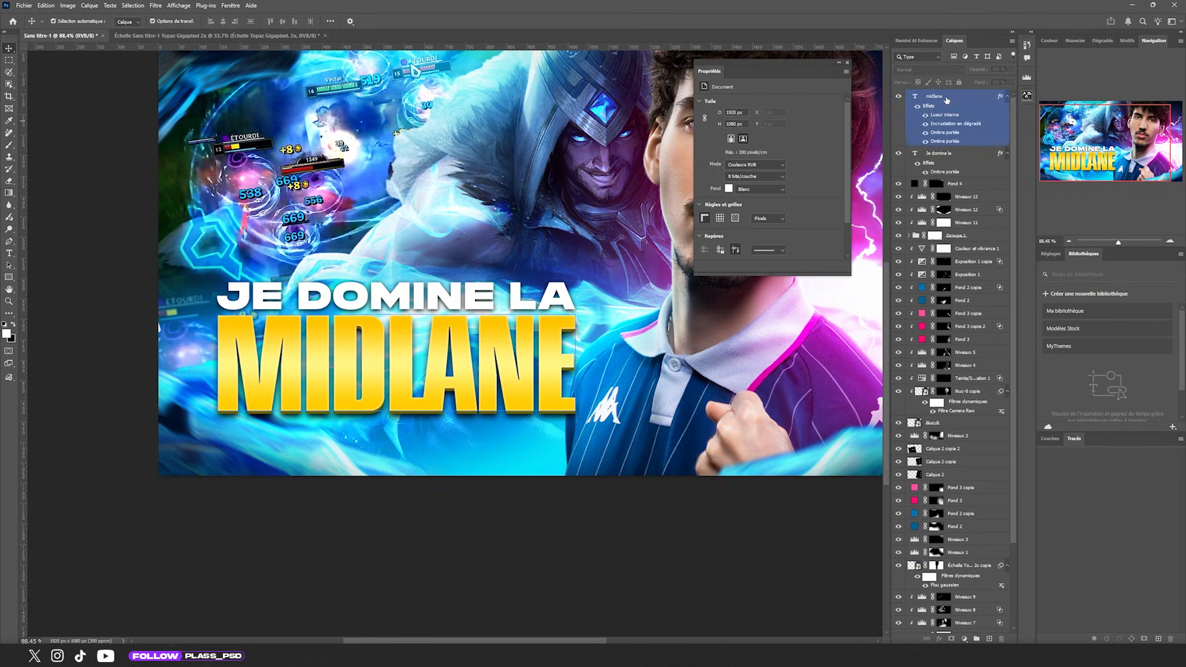
# Group the "MIDLANE" and "JE DOMINE LA" text layers together.
pyautogui.click(951, 96)
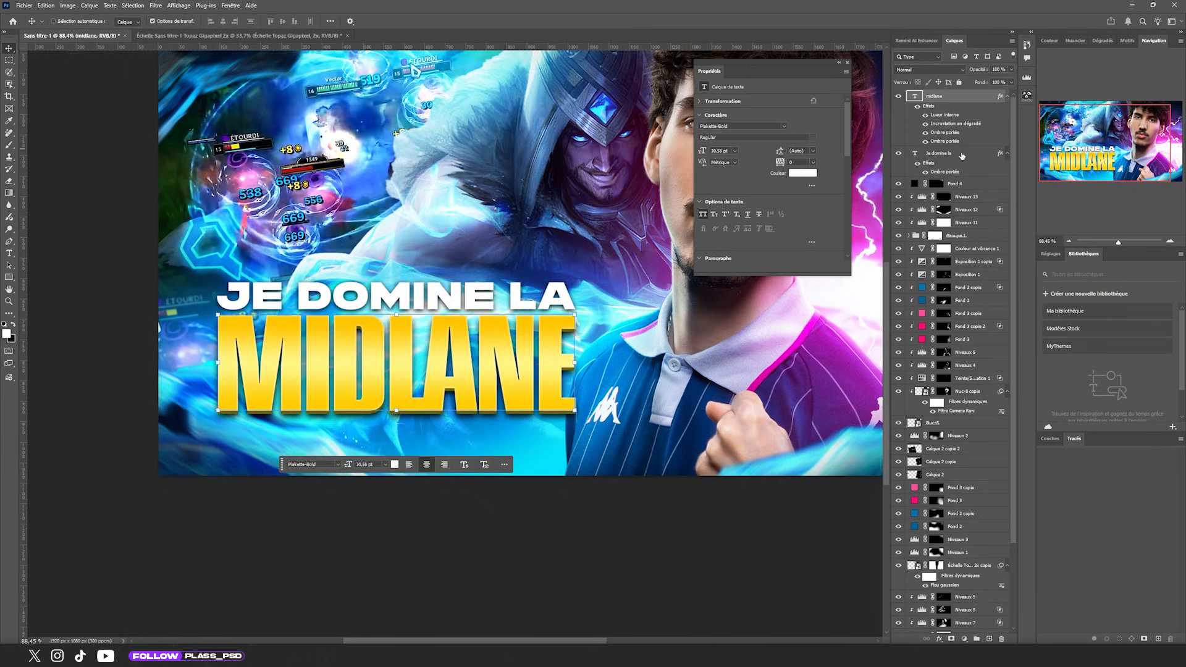
pyautogui.keyDown('shift'); pyautogui.click(951, 152); pyautogui.keyUp('shift')
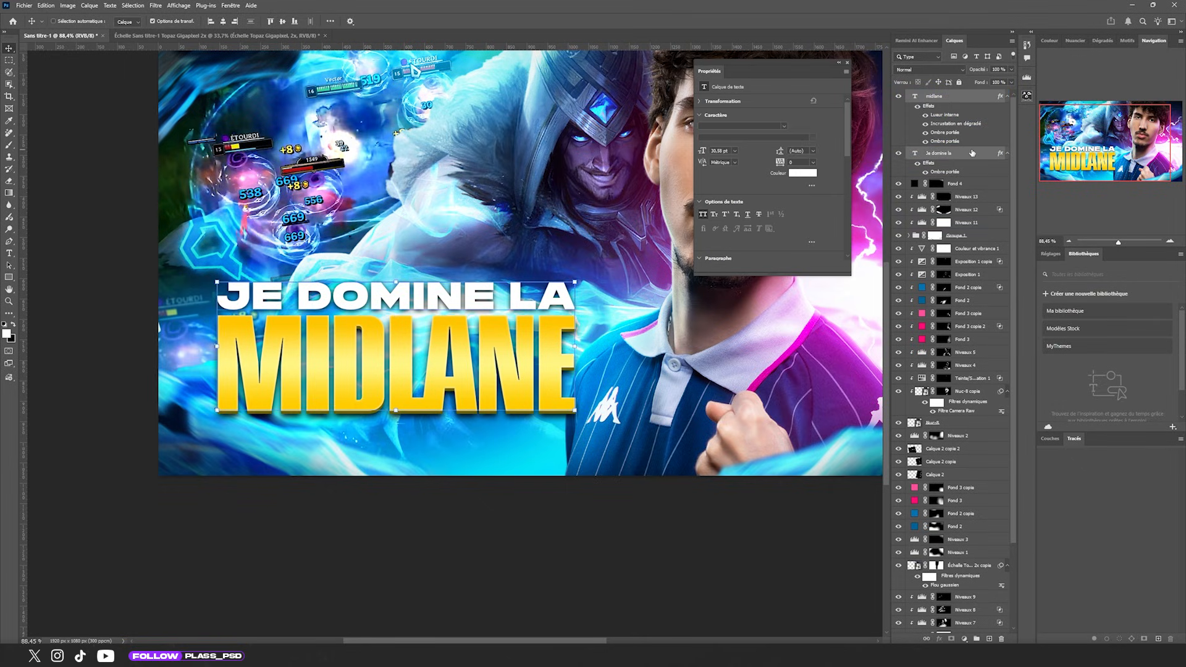
pyautogui.hotkey('ctrl', 'g')
# Convert the "MIDLANE" text layer inside the group to a smart object.
pyautogui.click(488, 351)
pyautogui.rightClick(957, 110)
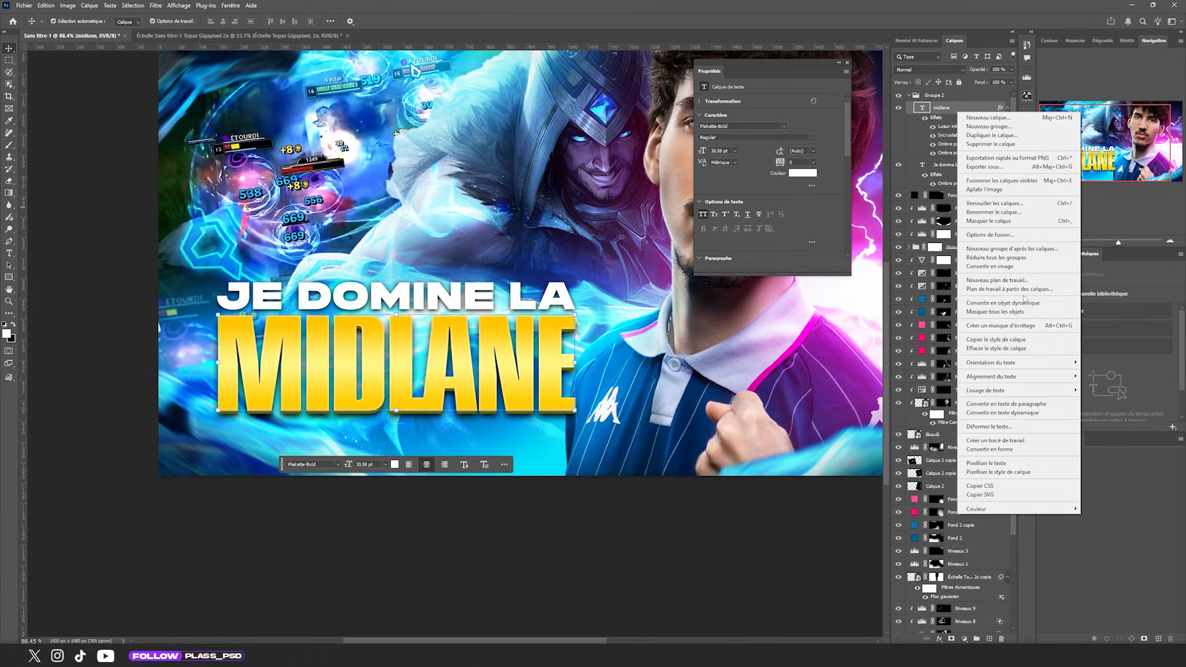
pyautogui.click(1002, 302)
# Try enlarging the title group to about 117% and skewing it so the end of the text rises, shifting it over the artwork.
pyautogui.click(908, 95)
pyautogui.click(952, 97)
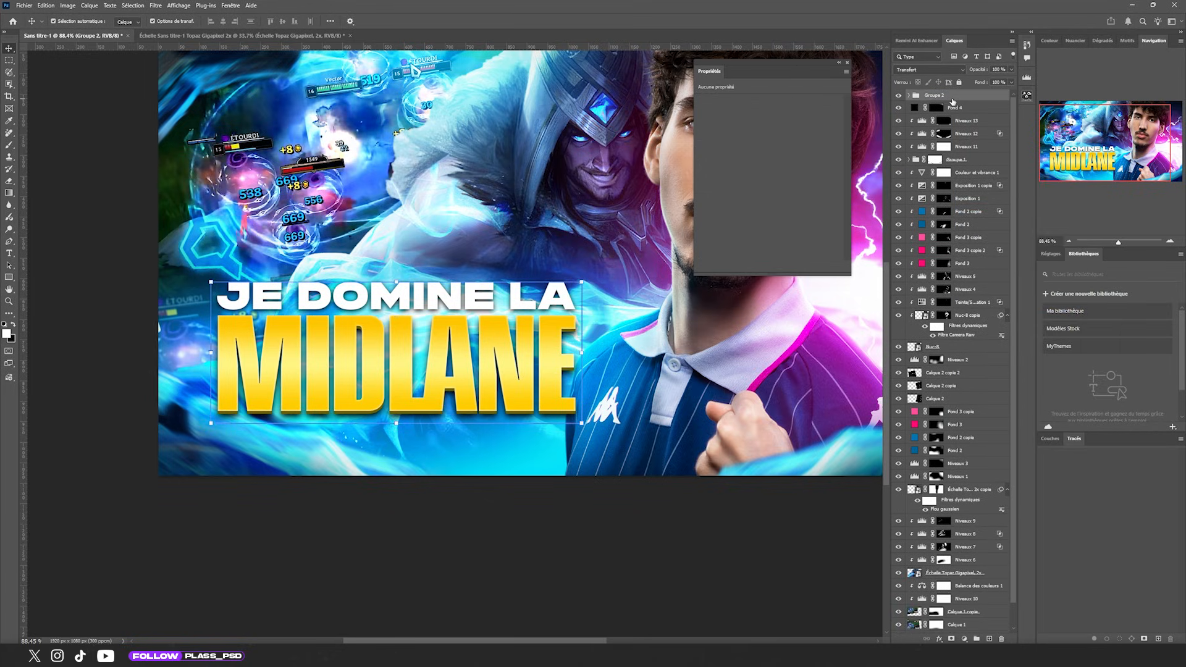
pyautogui.hotkey('ctrl', 't')
pyautogui.moveTo(584, 350); pyautogui.dragTo(550, 350)
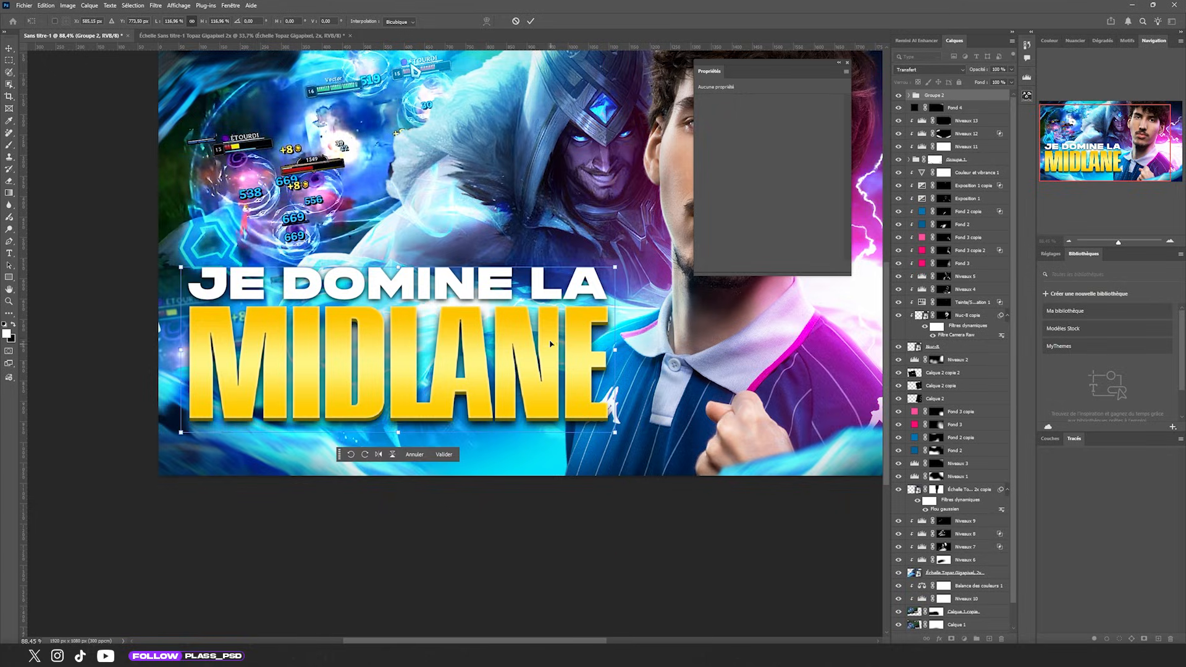
pyautogui.scroll(-5, 550, 350)
pyautogui.scroll(5, 520, 350)
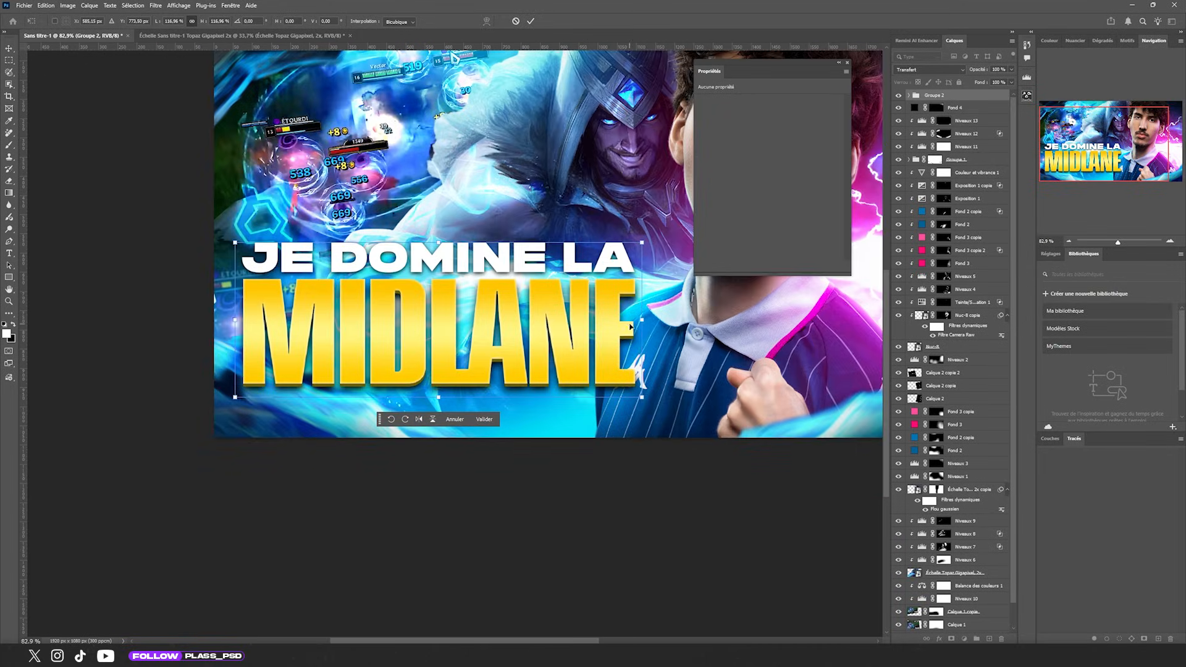
pyautogui.moveTo(640, 320); pyautogui.dragTo(645, 309)
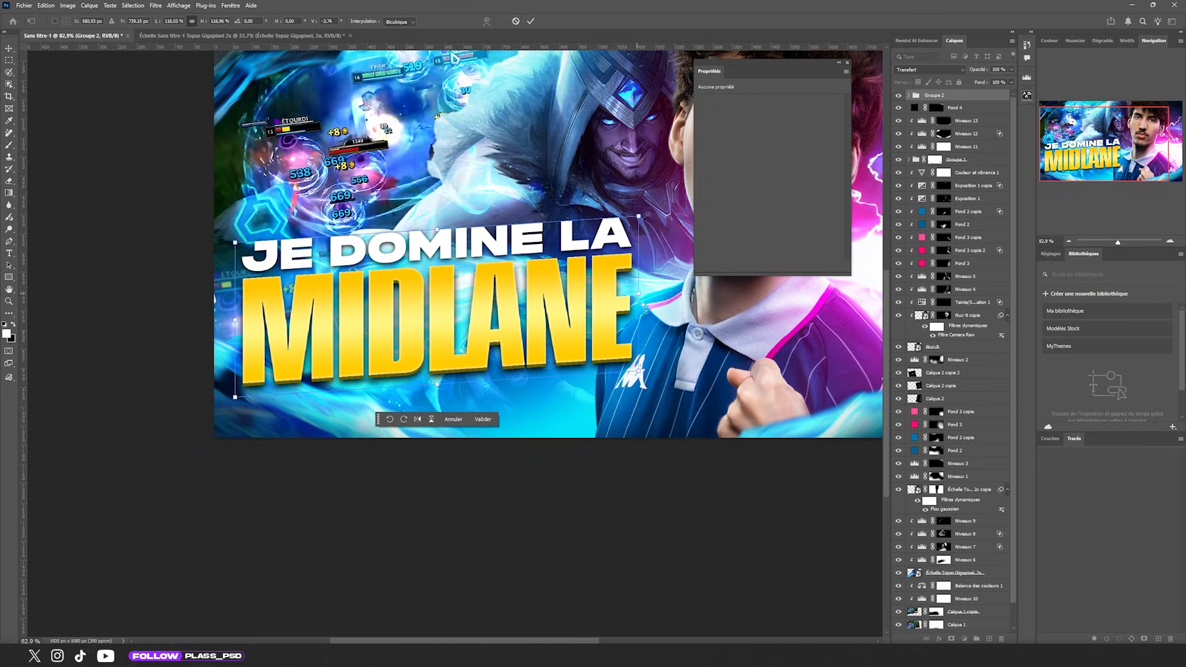
pyautogui.hotkey('ctrl', 'z')
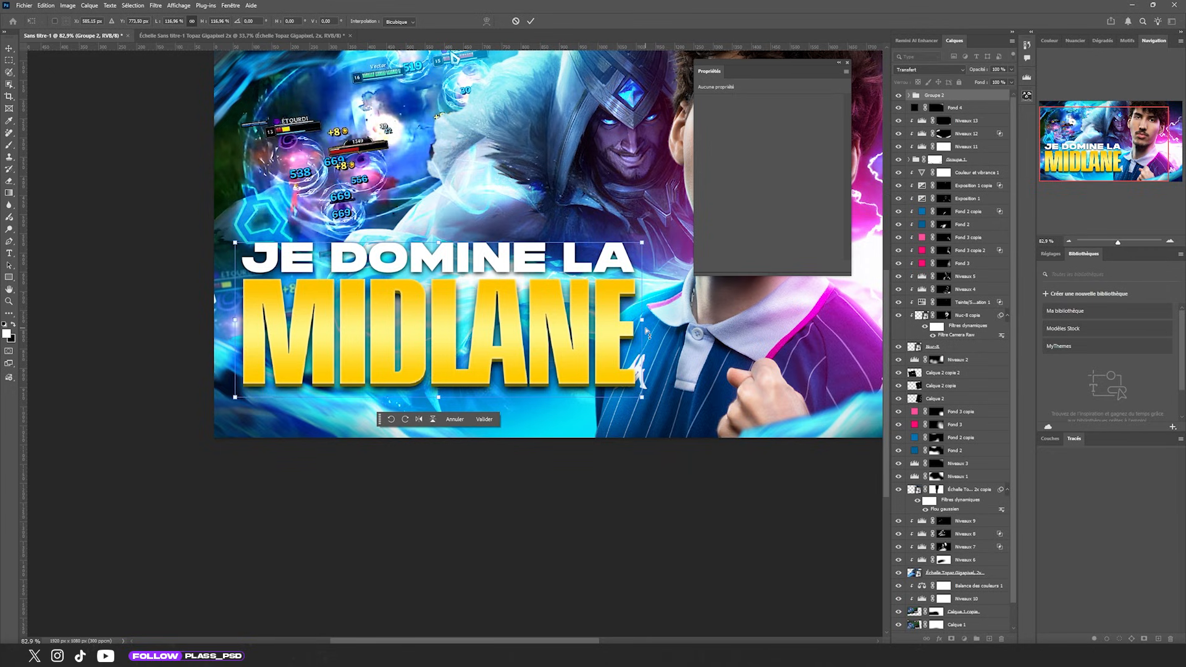
pyautogui.moveTo(646, 328); pyautogui.dragTo(640, 297)
pyautogui.moveTo(504, 328); pyautogui.dragTo(521, 340)
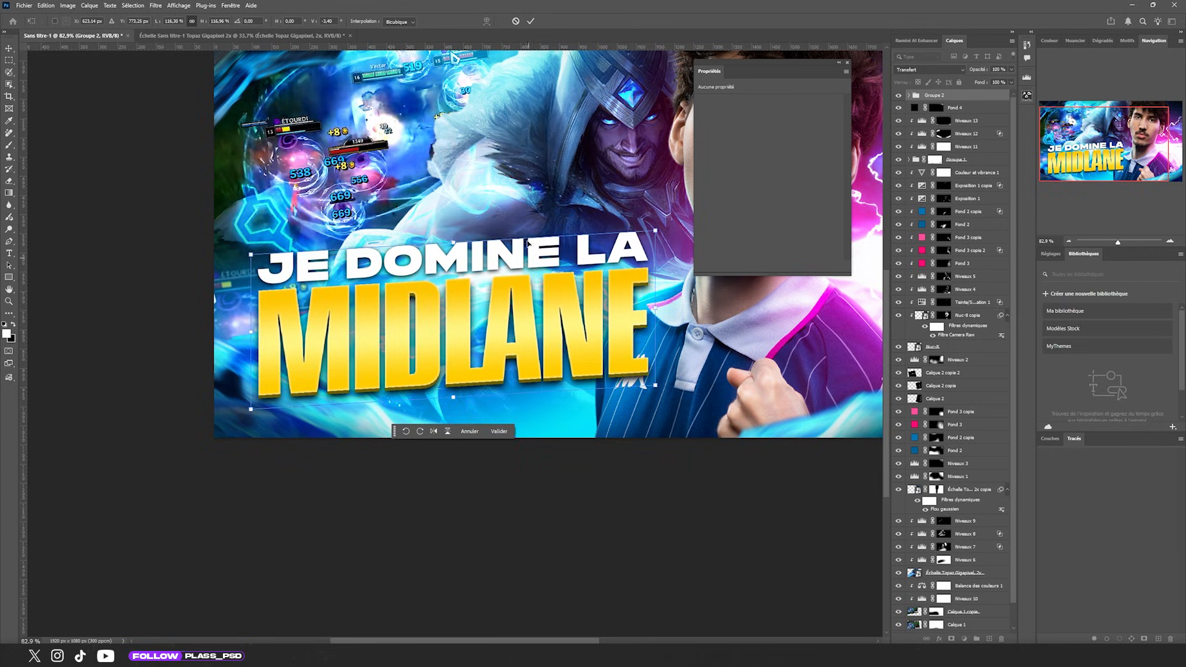
pyautogui.press('Escape')
# Try converting the title group to a smart object and applying perspective so its beginning looks taller, with a slight rotation.
pyautogui.rightClick(964, 98)
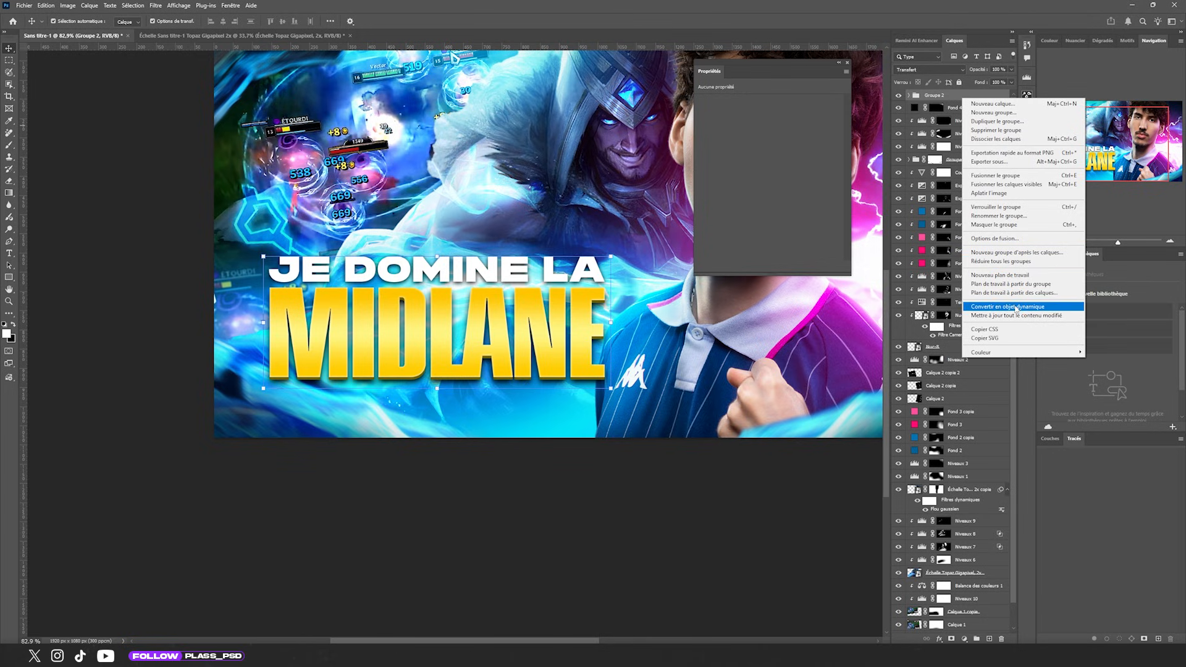
pyautogui.click(1016, 307)
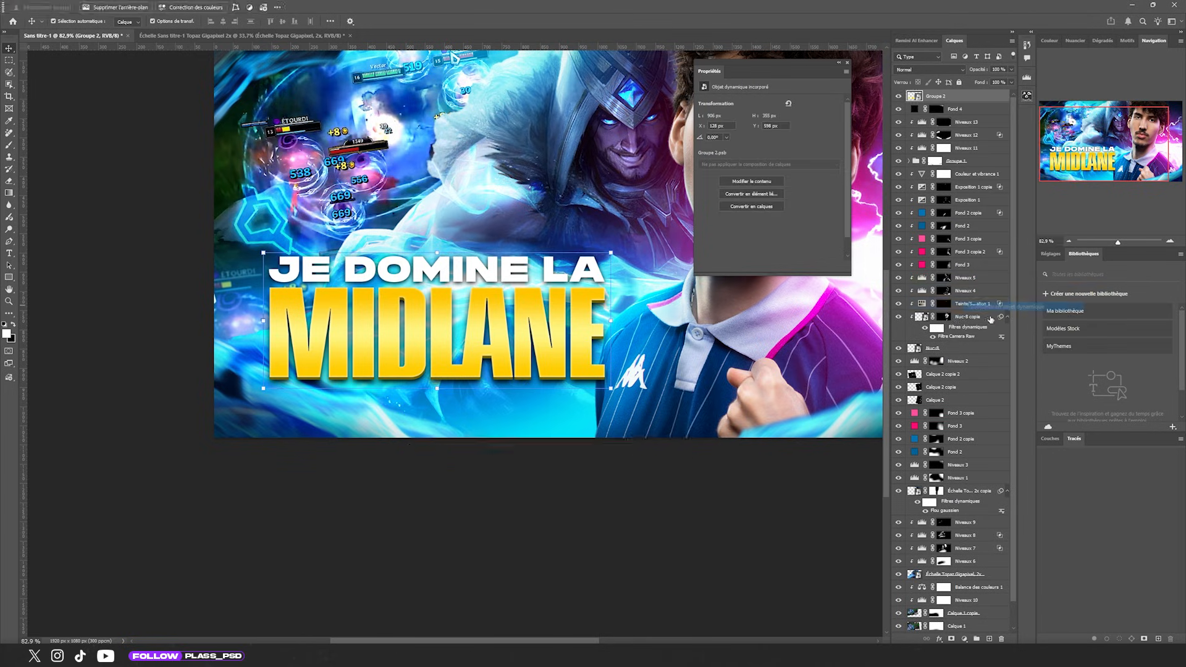
pyautogui.rightClick(373, 365)
pyautogui.click(401, 409)
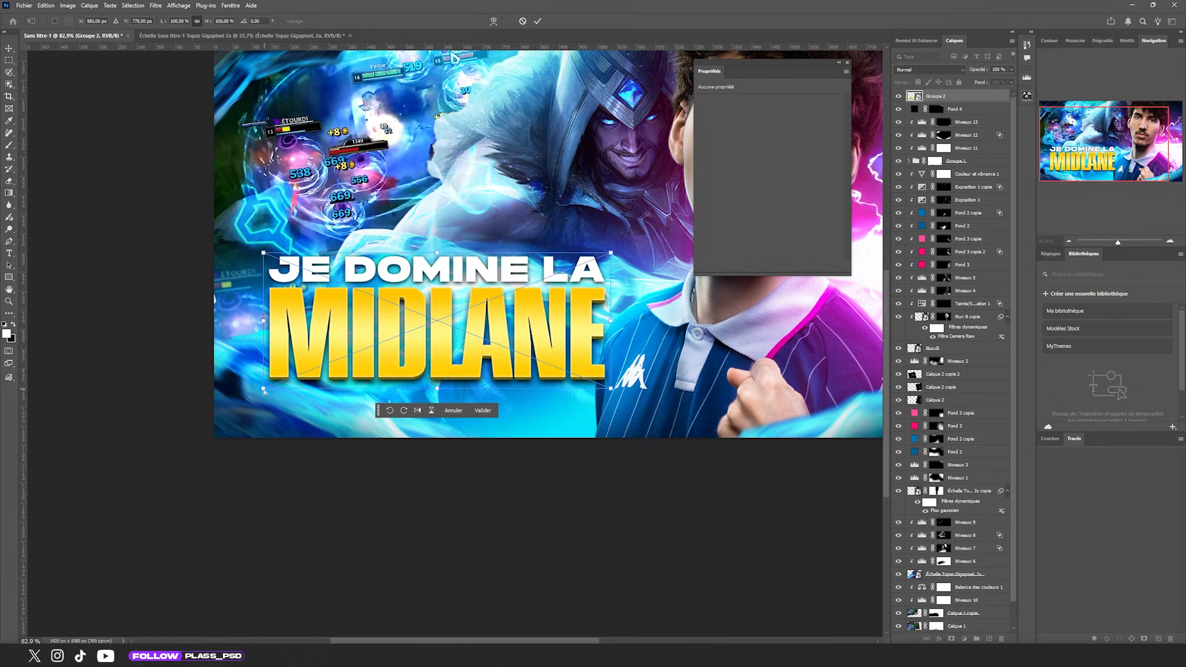
pyautogui.moveTo(265, 391); pyautogui.dragTo(263, 412)
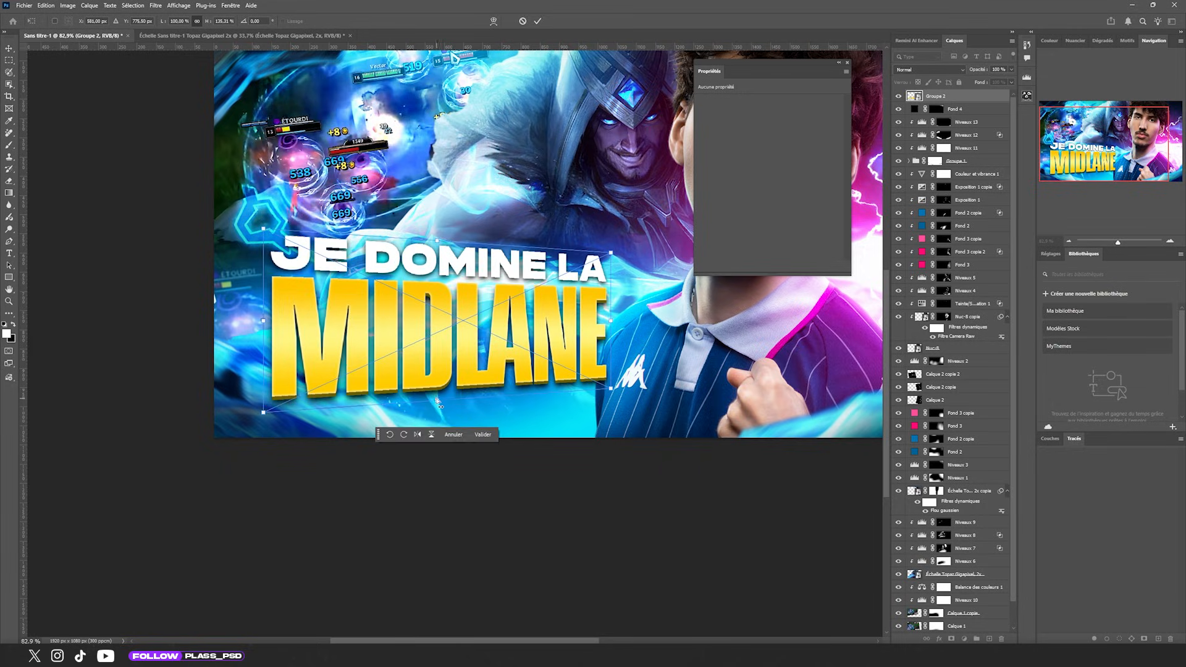
pyautogui.moveTo(437, 401); pyautogui.dragTo(448, 400)
pyautogui.scroll(-5, 555, 335)
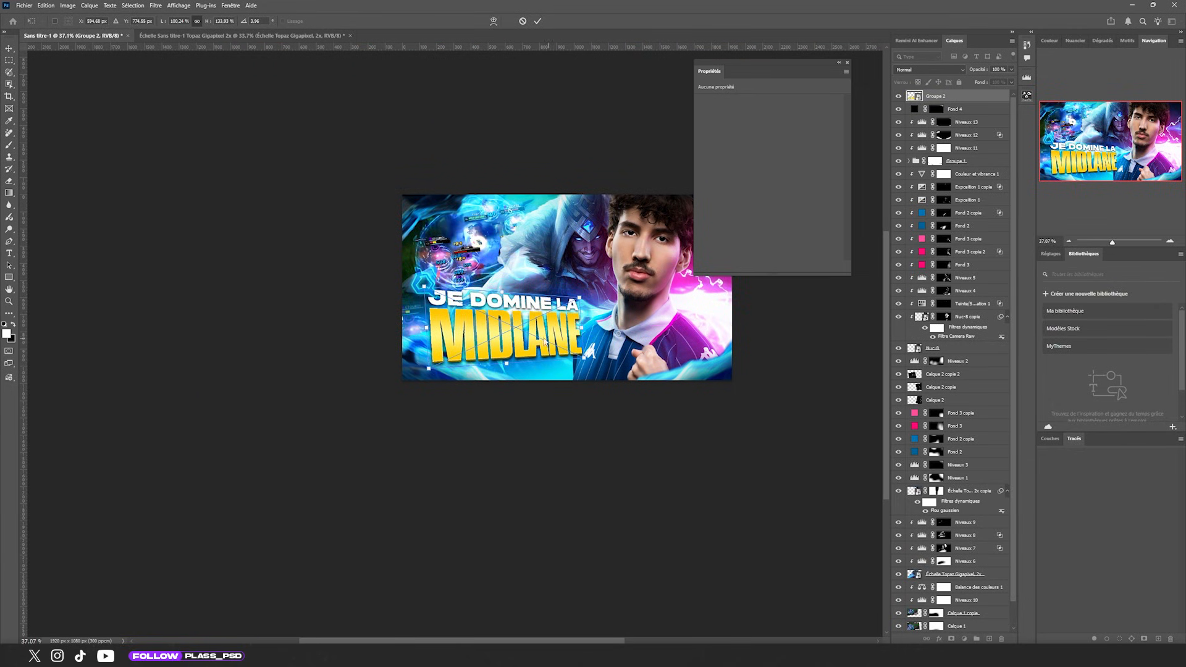
pyautogui.press('Escape')
# Enlarge the title group and skew it so the text slopes upward toward its end.
pyautogui.scroll(4, 544, 340)
pyautogui.hotkey('ctrl', 't')
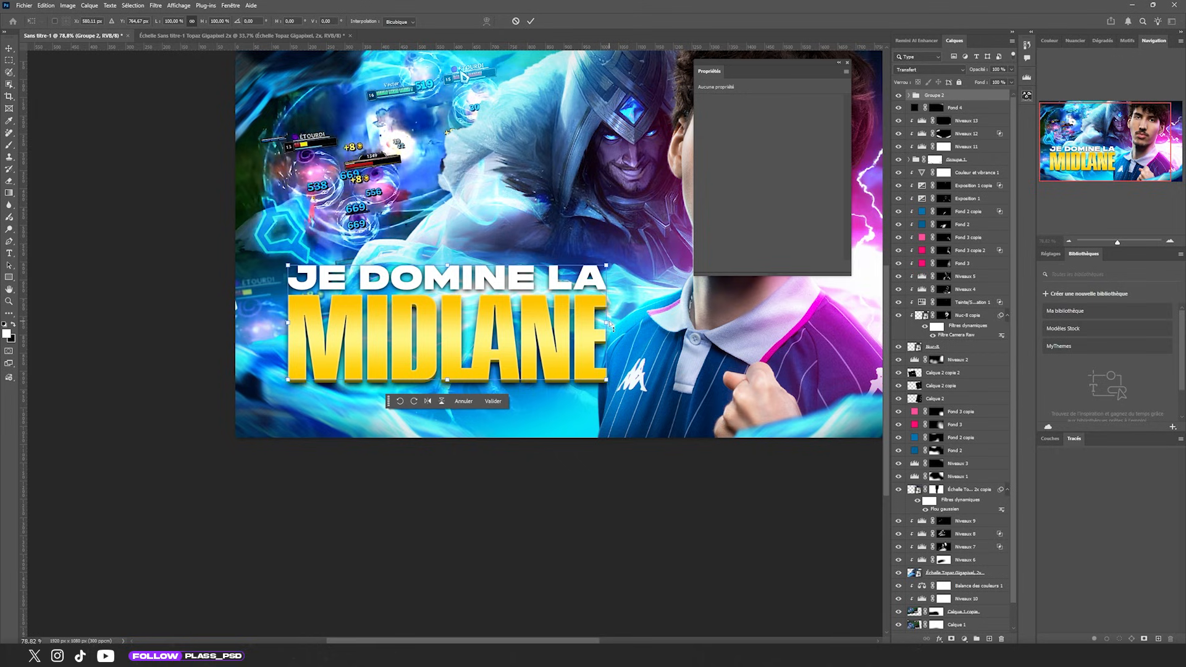
pyautogui.moveTo(607, 321); pyautogui.dragTo(643, 312)
pyautogui.press('Return')
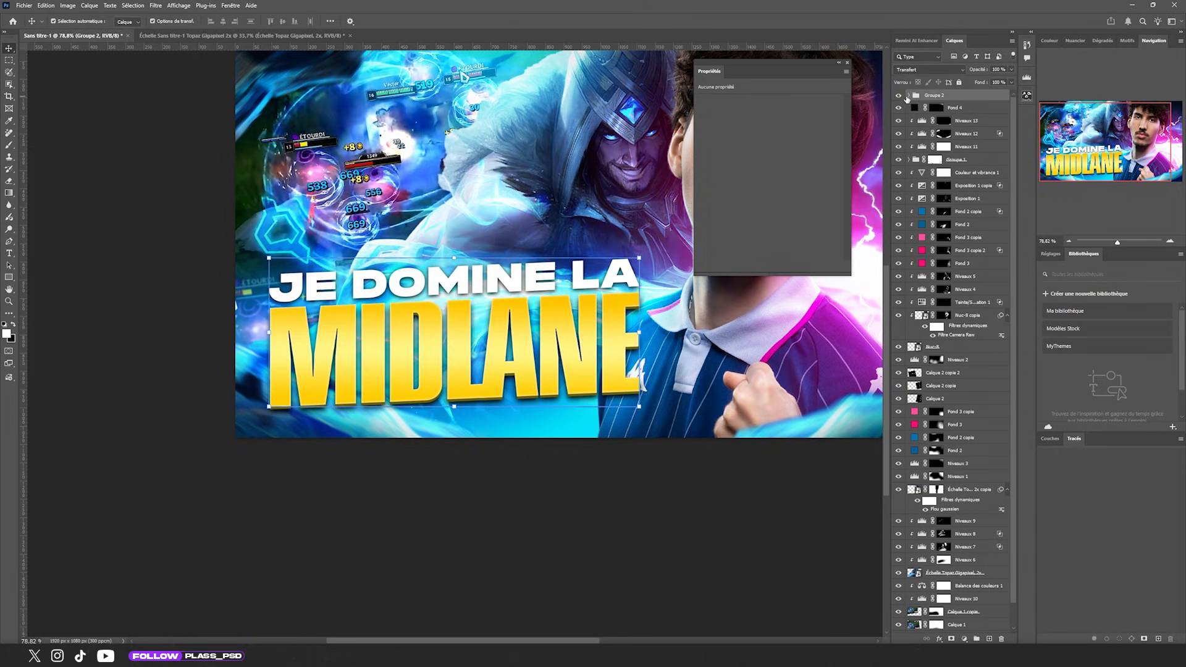
# Convert the "MIDLANE" text layer inside the skewed group to a smart object.
pyautogui.click(908, 95)
pyautogui.click(953, 109)
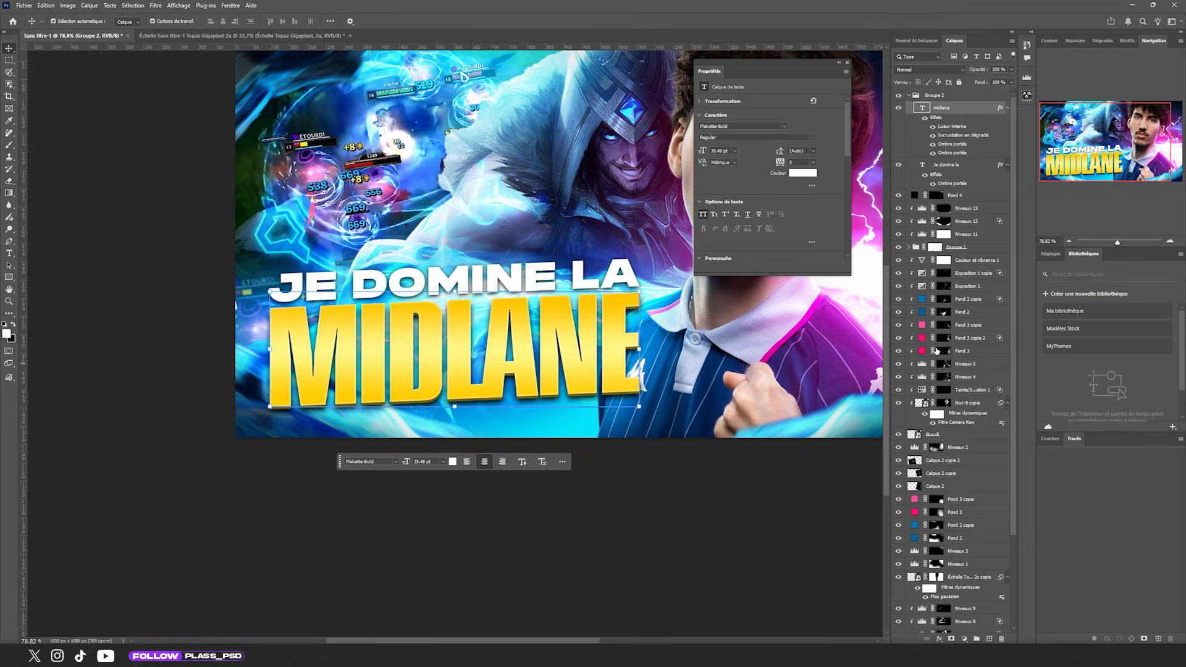
pyautogui.rightClick(954, 111)
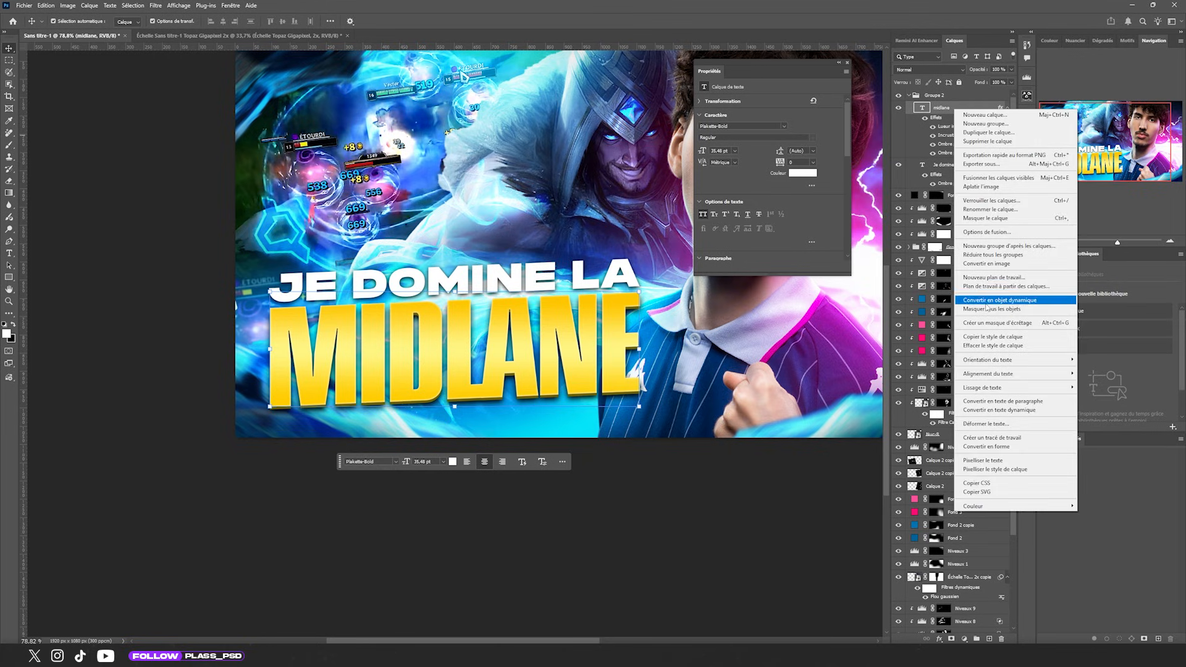
pyautogui.click(1001, 302)
# Clip a Color and Vibrance adjustment to "MIDLANE" with temperature +12 and vibrance +19.
pyautogui.click(964, 639)
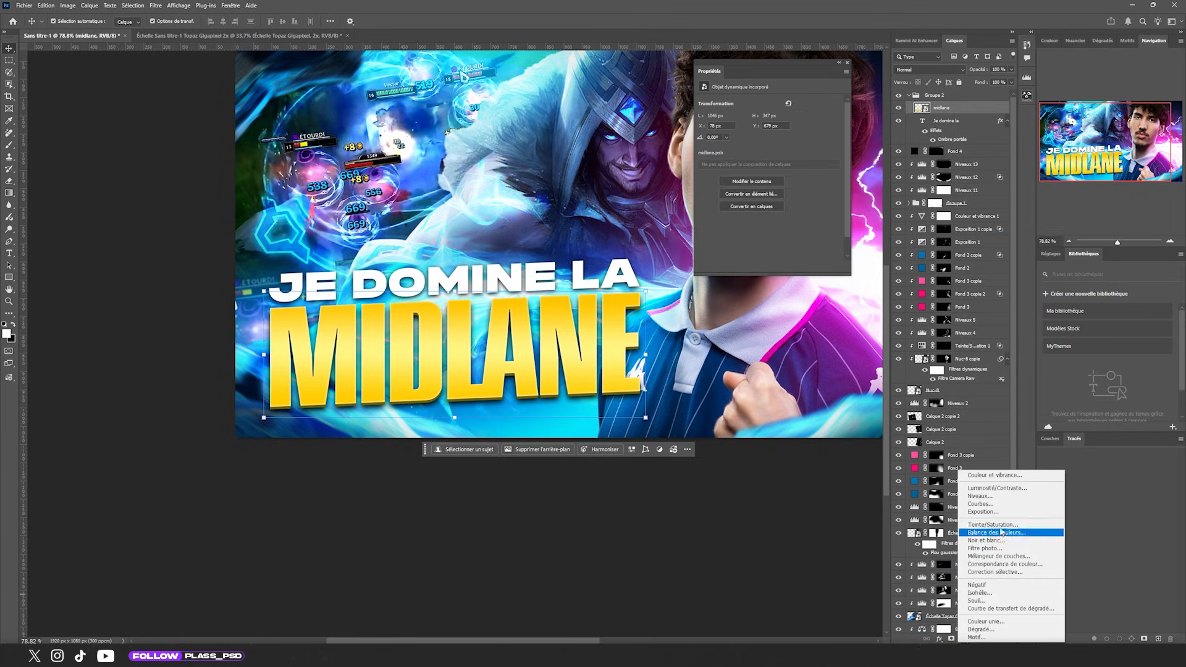
pyautogui.click(995, 475)
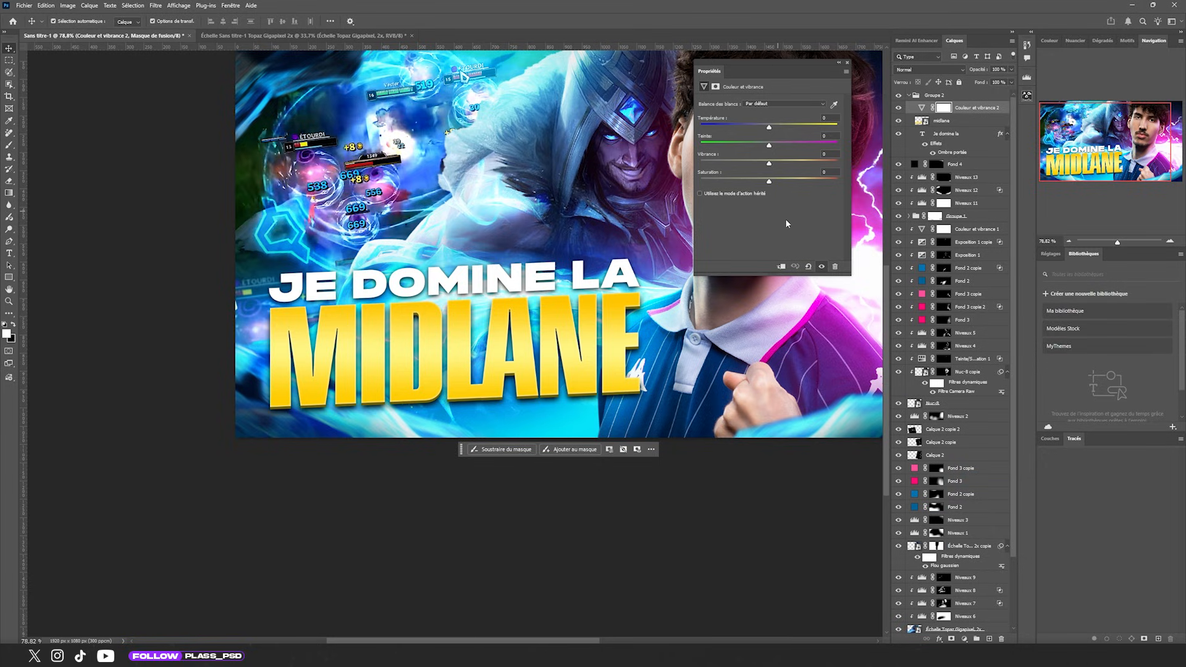
pyautogui.click(781, 266)
pyautogui.moveTo(770, 127); pyautogui.dragTo(779, 163)
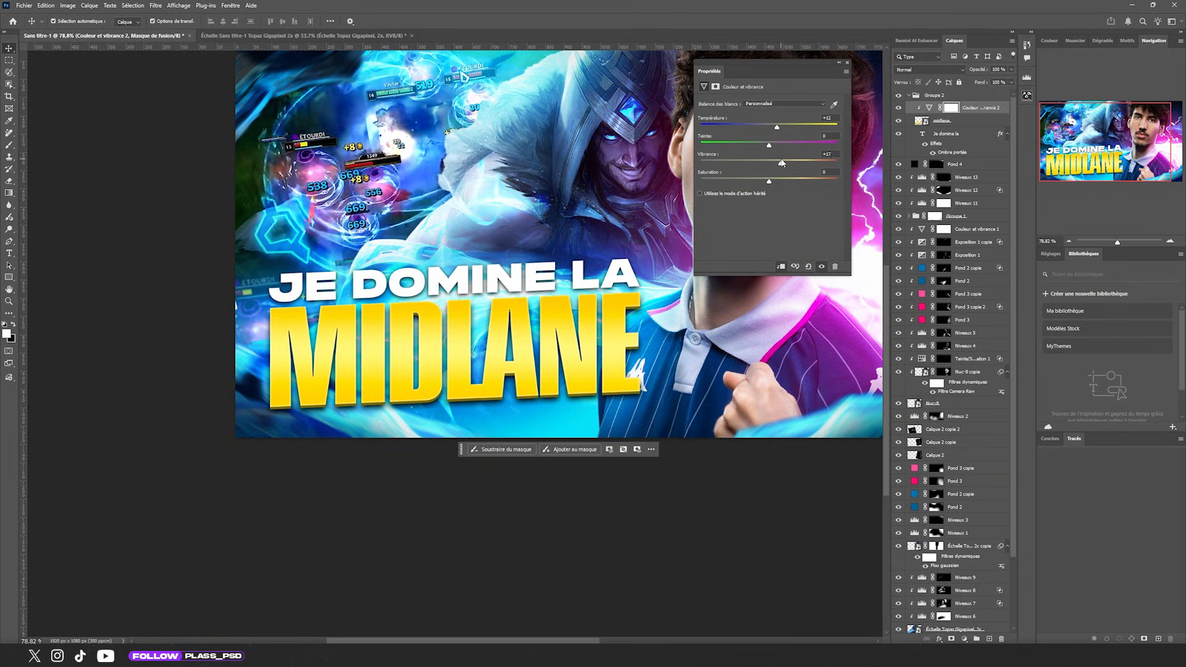
# Add a Hue/Saturation adjustment clipped to "MIDLANE" and lower its hue to about -5.
pyautogui.click(965, 639)
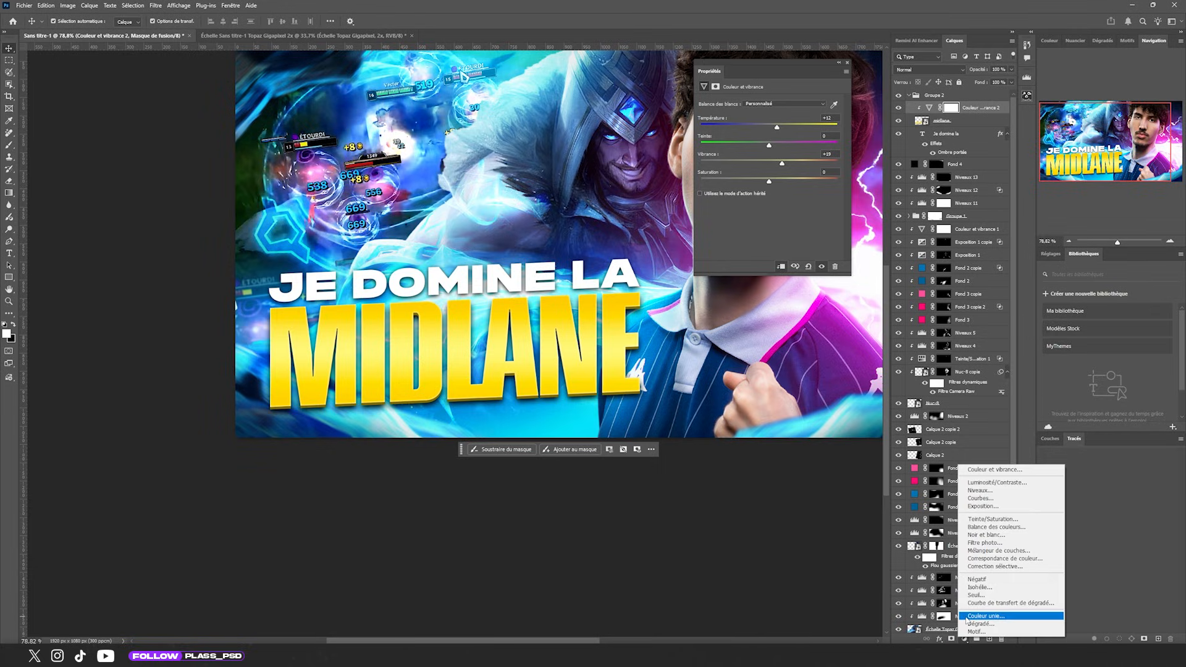
pyautogui.click(991, 518)
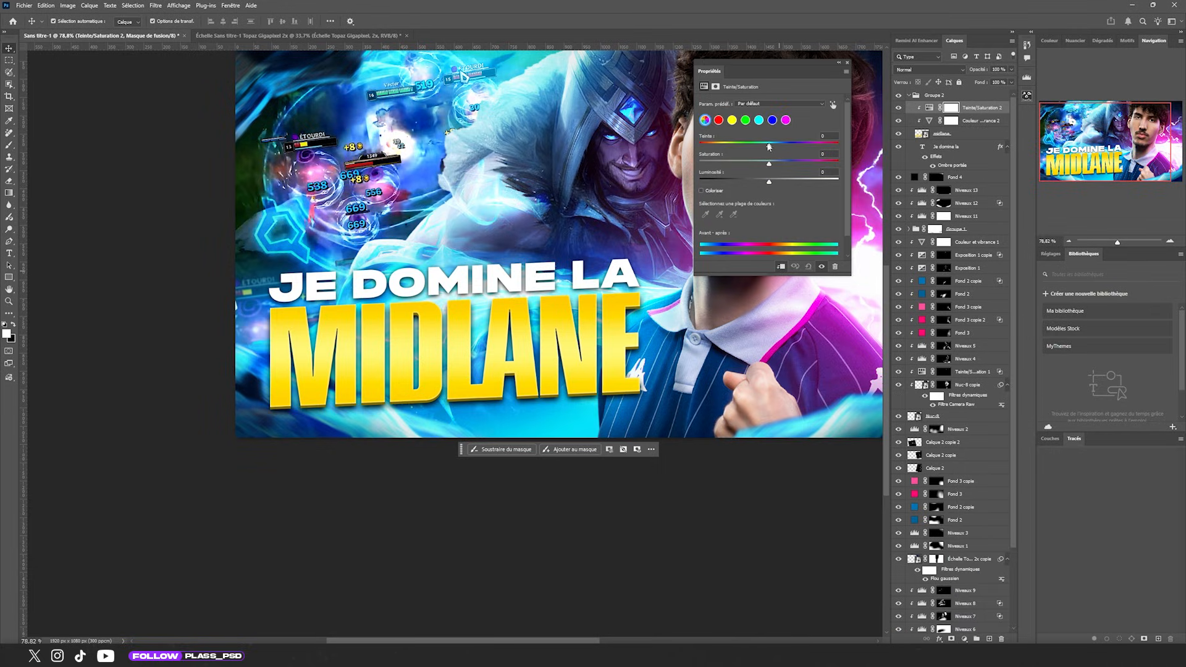
pyautogui.moveTo(769, 146)
pyautogui.mouseDown()
pyautogui.moveTo(786, 147)
pyautogui.moveTo(767, 146)
pyautogui.mouseUp()
# Add a solid color fill layer in golden yellow #ffcc19 above the "MIDLANE" adjustments.
pyautogui.click(964, 638)
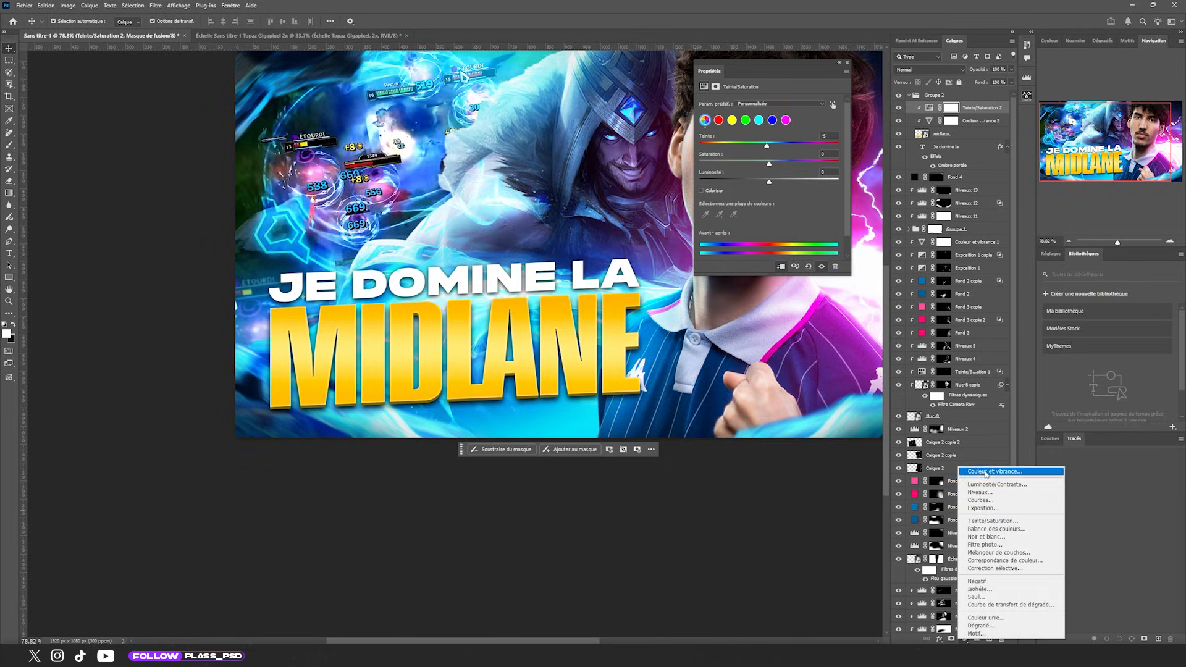
pyautogui.click(986, 618)
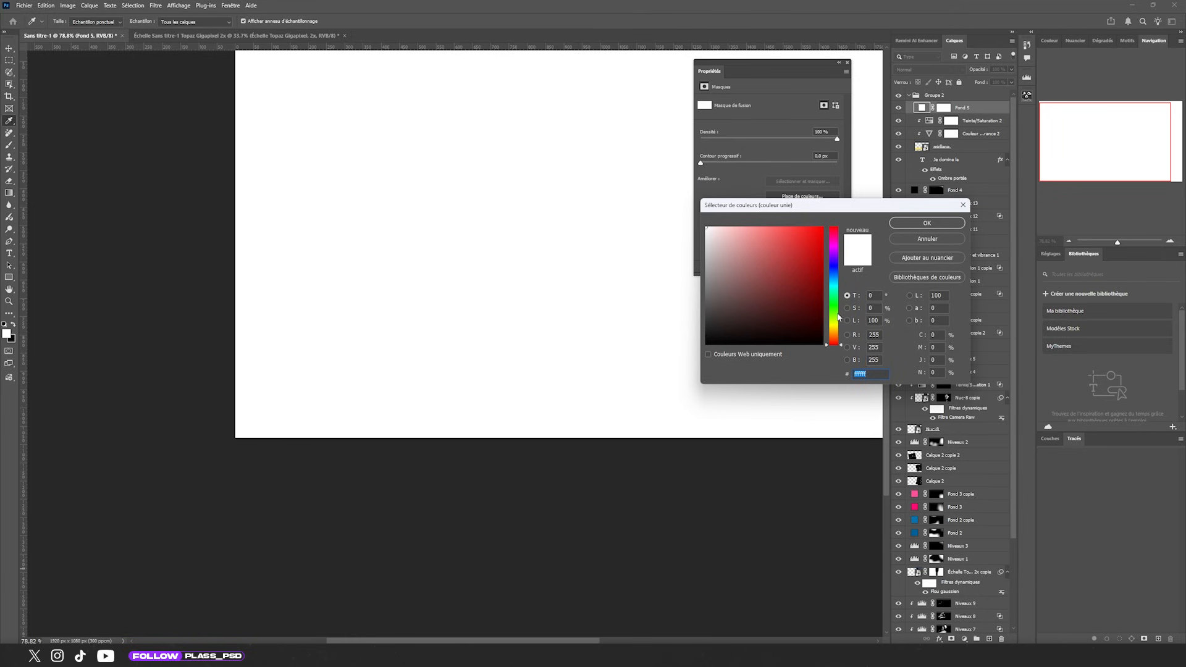
pyautogui.moveTo(839, 316); pyautogui.dragTo(839, 329)
pyautogui.click(812, 228)
pyautogui.click(927, 223)
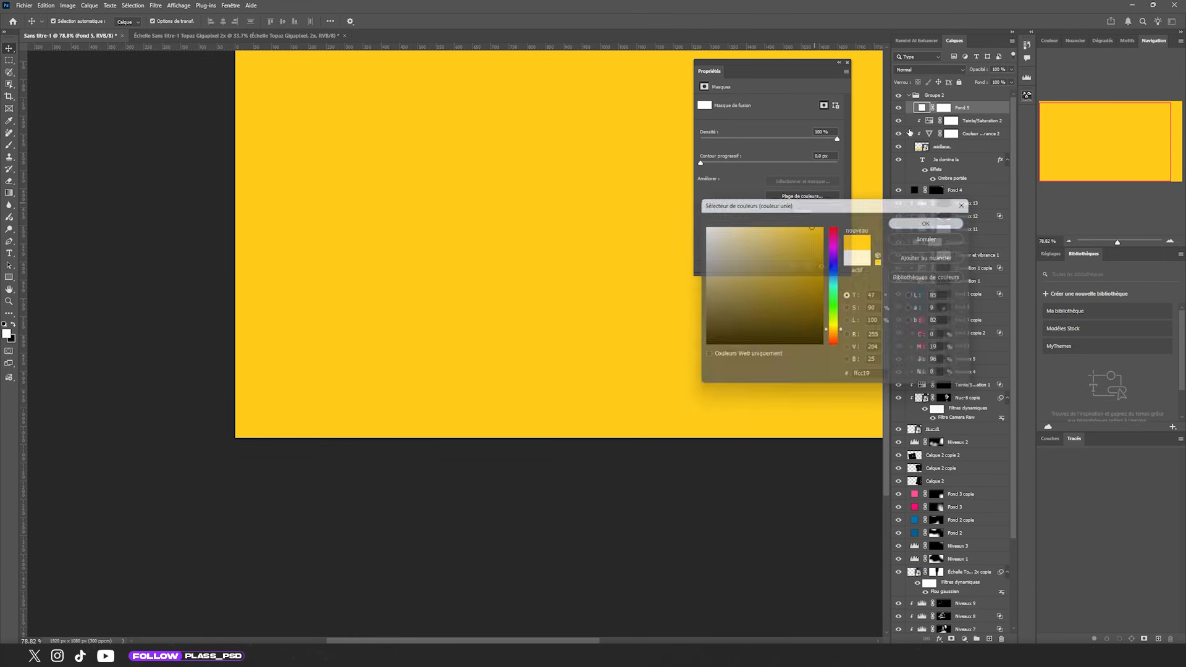
# Set the yellow fill to Superposition (Screen) blending, place it above the title group and invert its mask.
pyautogui.click(928, 70)
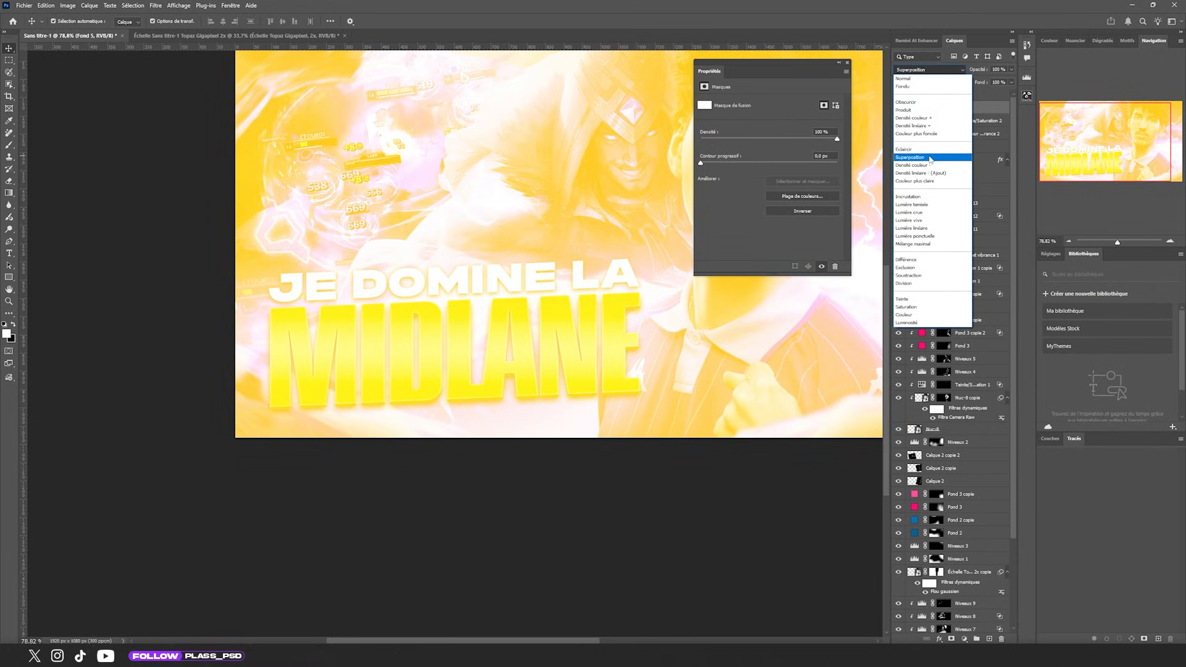
pyautogui.click(930, 157)
pyautogui.click(939, 96)
pyautogui.hotkey('ctrl', 'i')
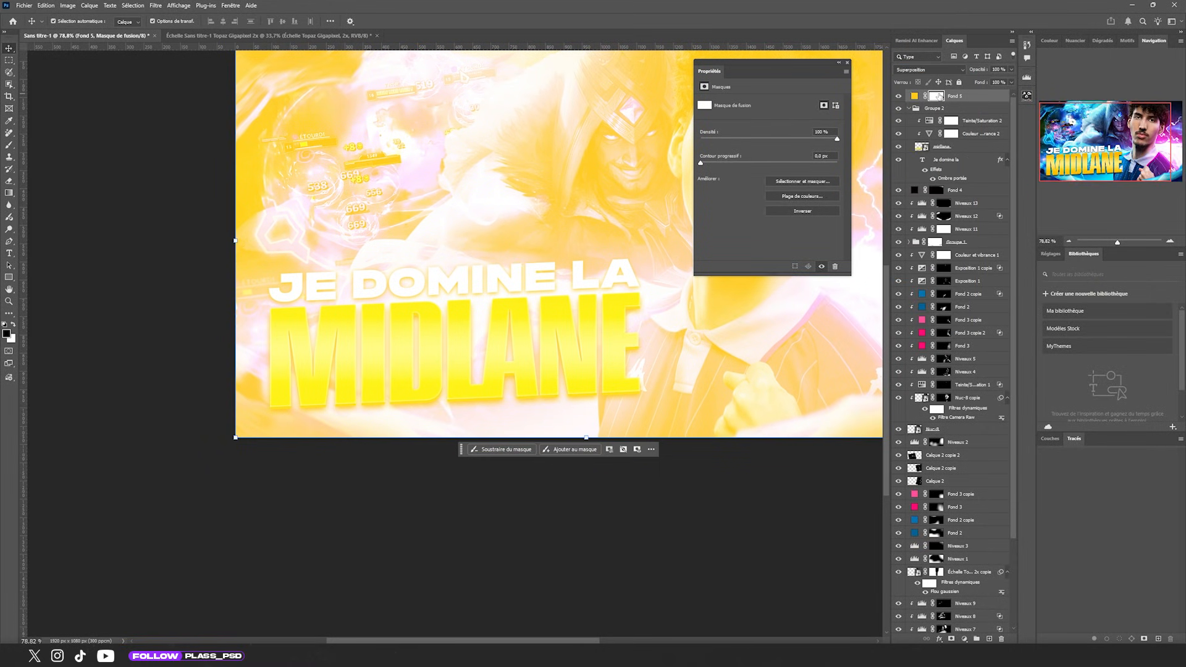
# Brush the yellow fill's mask to reveal it over the "MIDLANE" lettering and set the fill to Lumière tamisée (Soft Light) blending.
pyautogui.press('b')
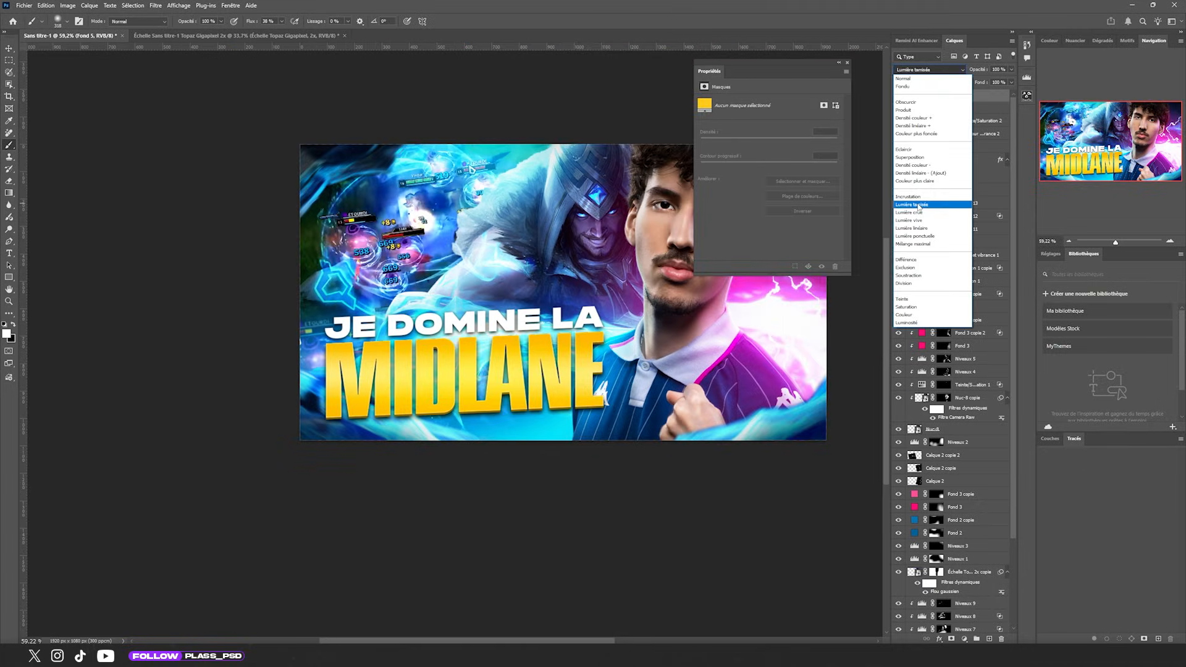
pyautogui.click(919, 205)
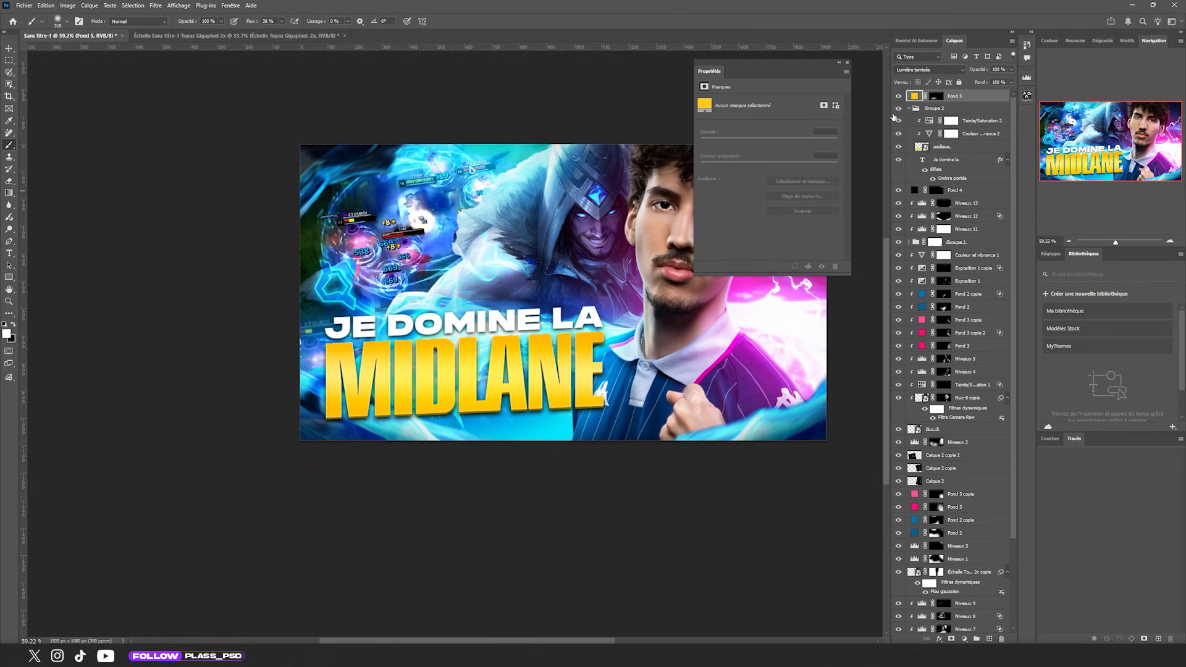
pyautogui.click(898, 95)
pyautogui.click(898, 96)
pyautogui.click(937, 97)
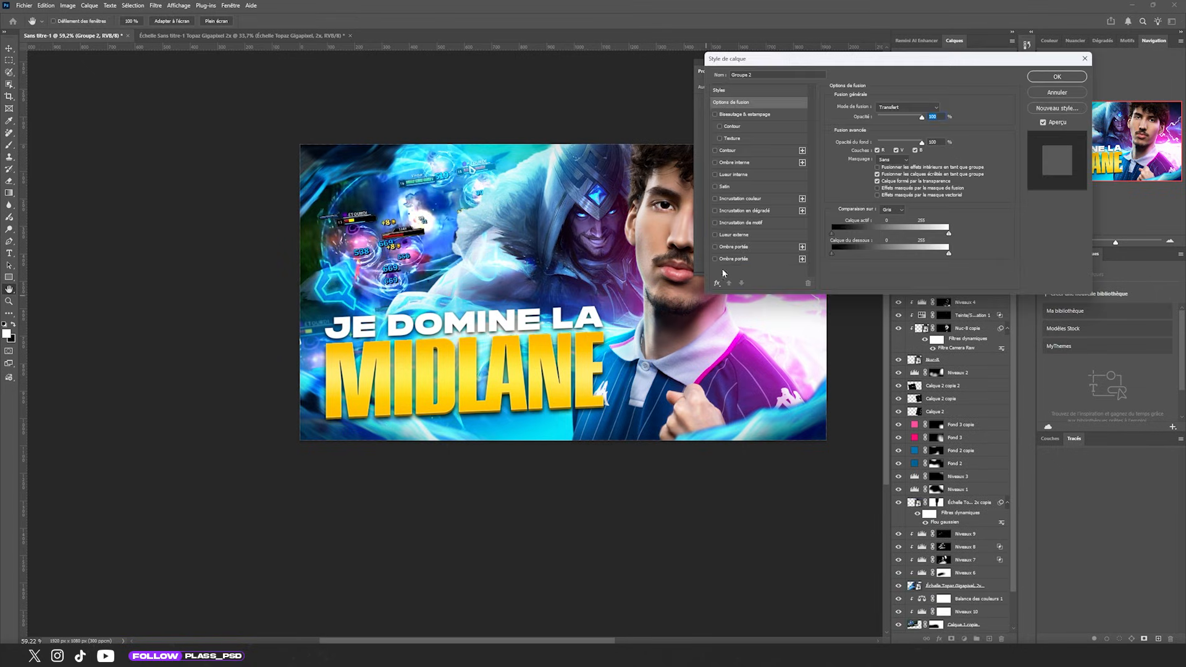
# Add a black drop shadow in Normal mode to the whole title group and adjust its settings.
pyautogui.click(732, 259)
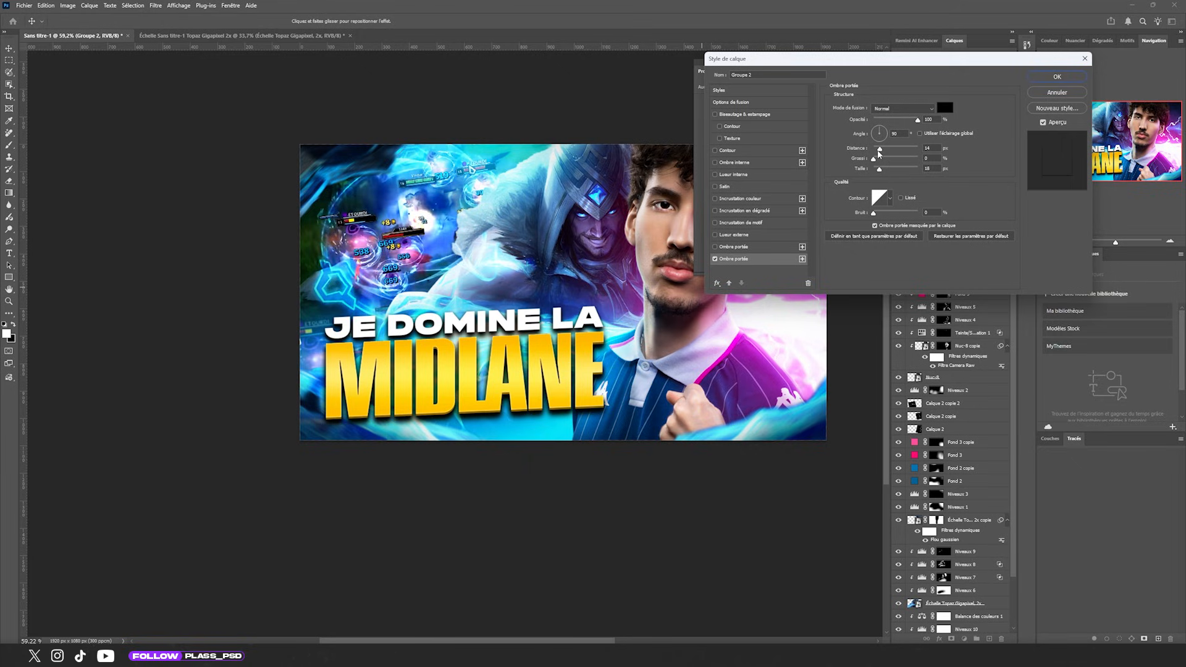
pyautogui.moveTo(880, 151); pyautogui.dragTo(904, 122)
pyautogui.click(1048, 77)
pyautogui.scroll(-11, 491, 322)
pyautogui.scroll(10, 502, 339)
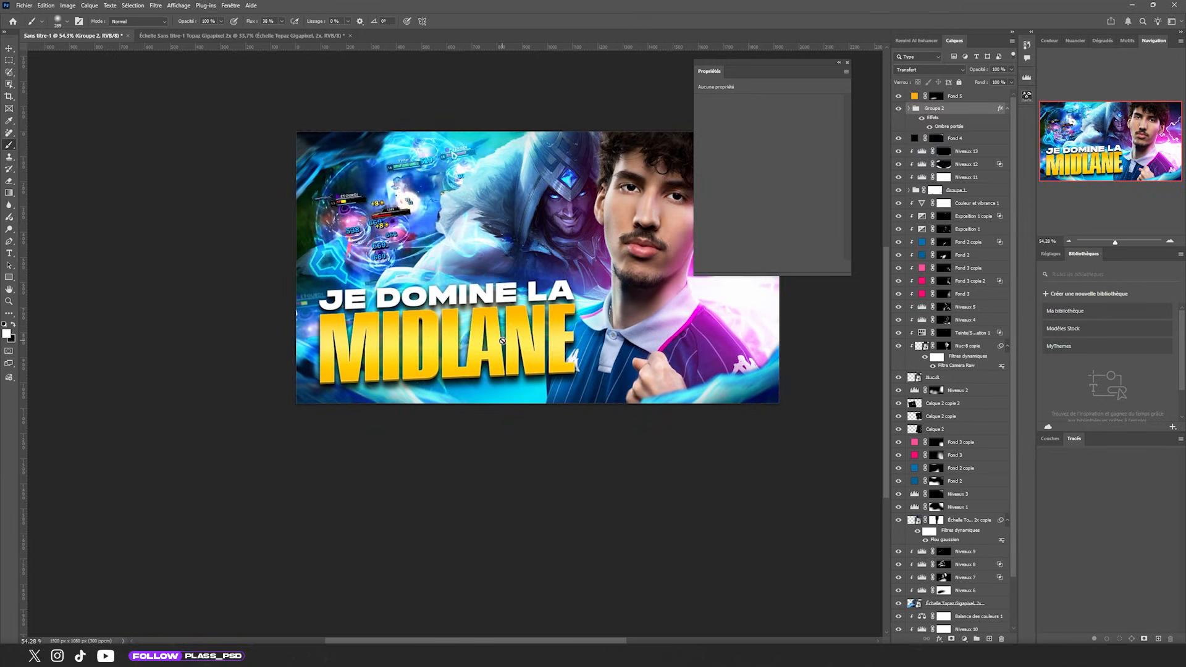
# Nudge the title group about 20 px to the right and 20 px up, then deselect it.
pyautogui.press('v')
pyautogui.hotkey('shift', 'Right')
pyautogui.hotkey('shift', 'Right')
pyautogui.hotkey('shift', 'Up')
pyautogui.hotkey('shift', 'Up')
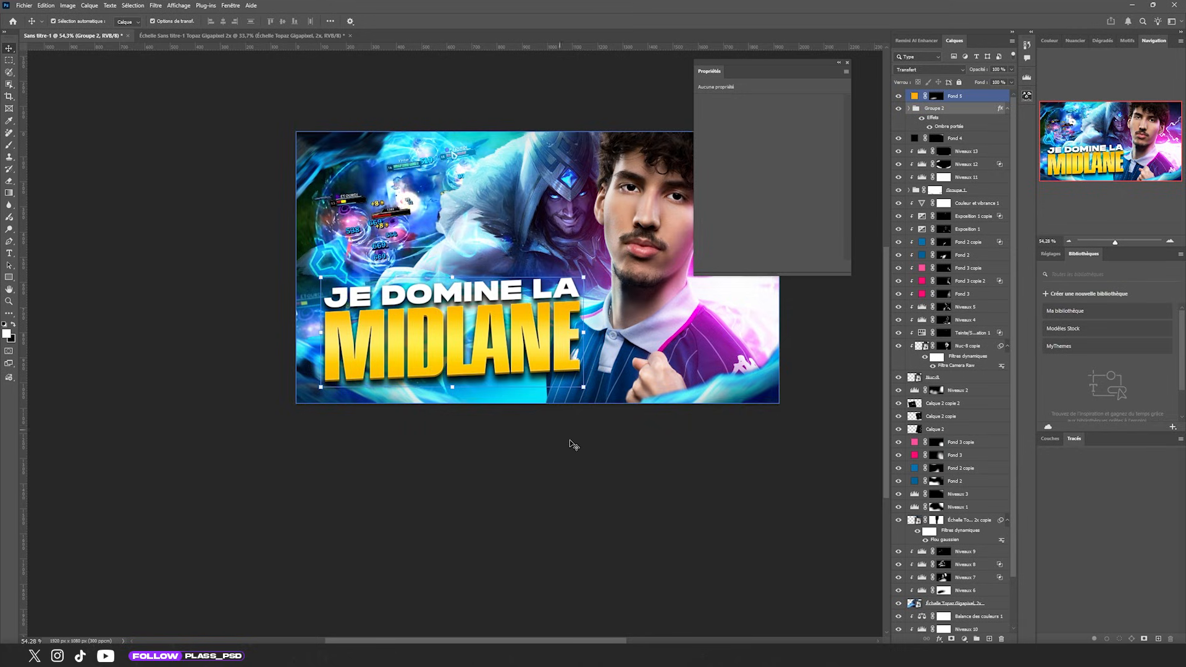
pyautogui.click(574, 445)
pyautogui.scroll(-3, 475, 328)
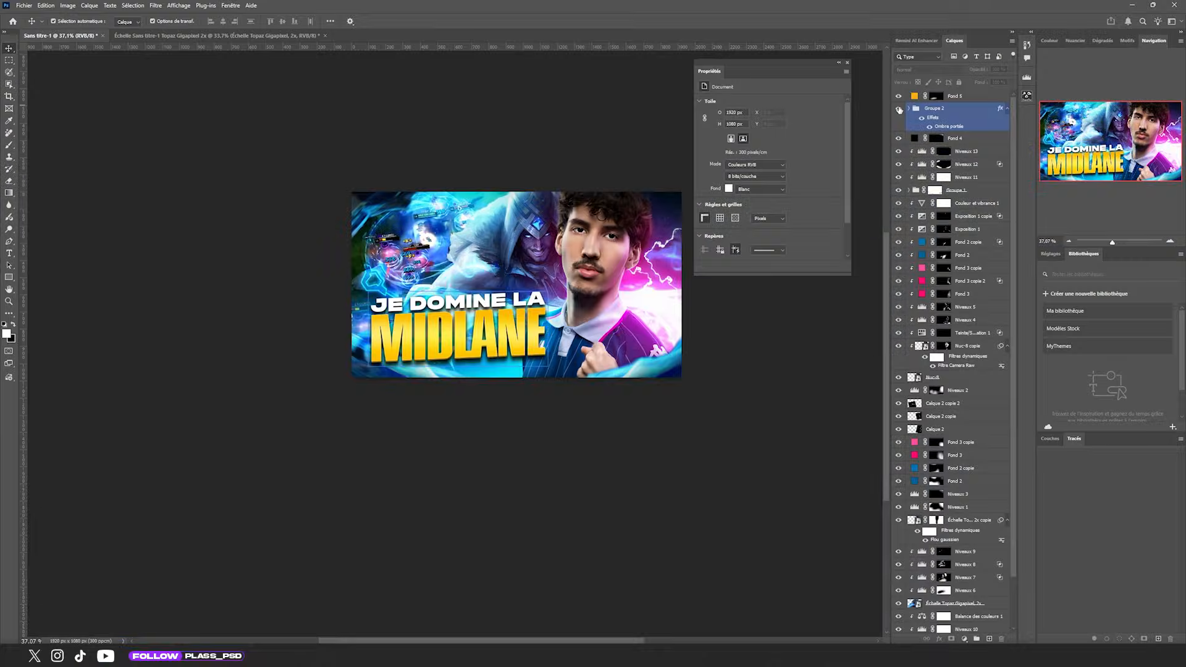
# Hide the title group and its color fill, and paste a merged copy of the artwork as a layer beneath the group.
pyautogui.click(898, 109)
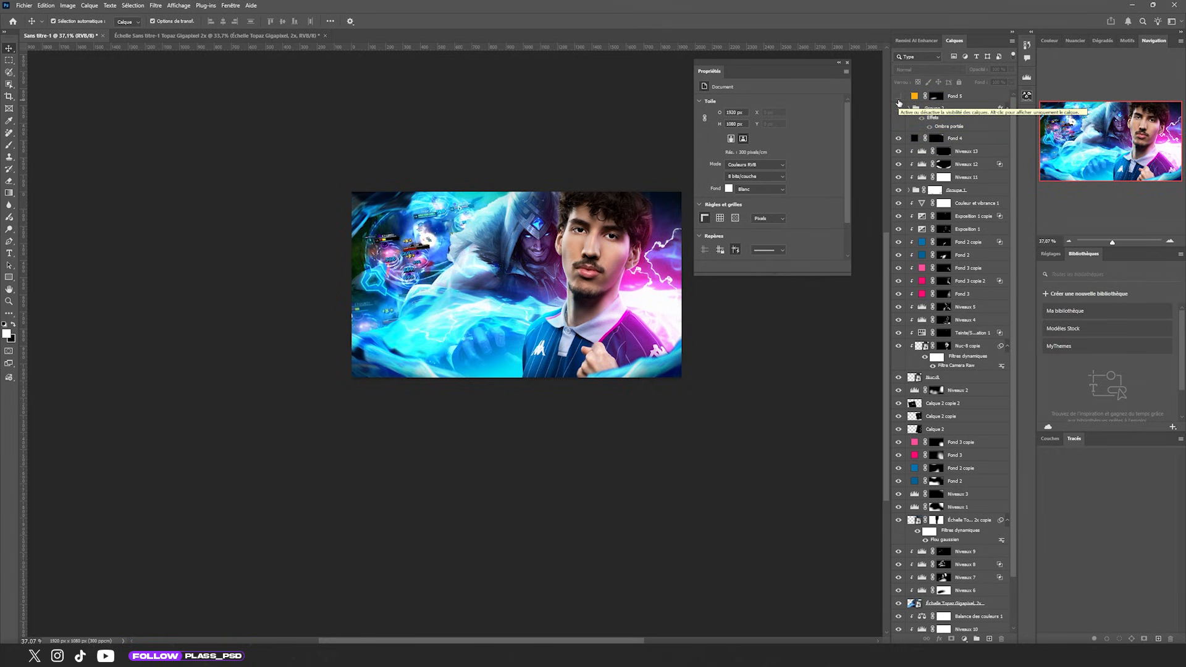
pyautogui.hotkey('ctrl', 'v')
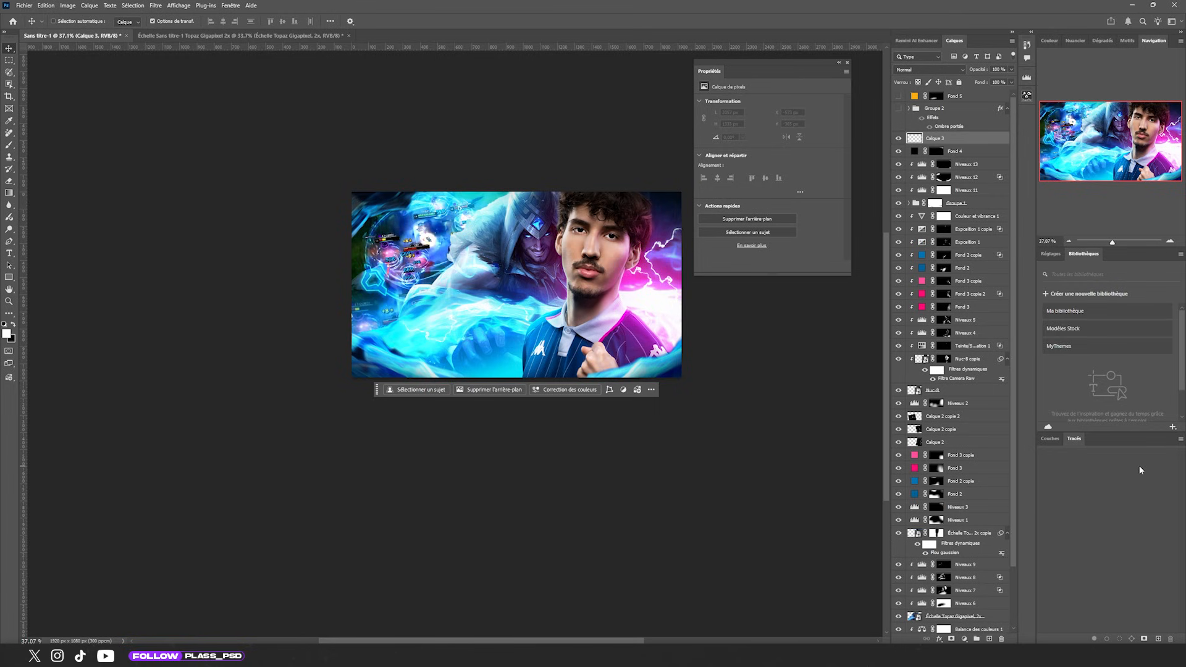
# Apply a Camera Raw filter to the merged artwork layer with texture +82, clarity +7 and dehaze +7, and compare the result.
pyautogui.click(156, 5)
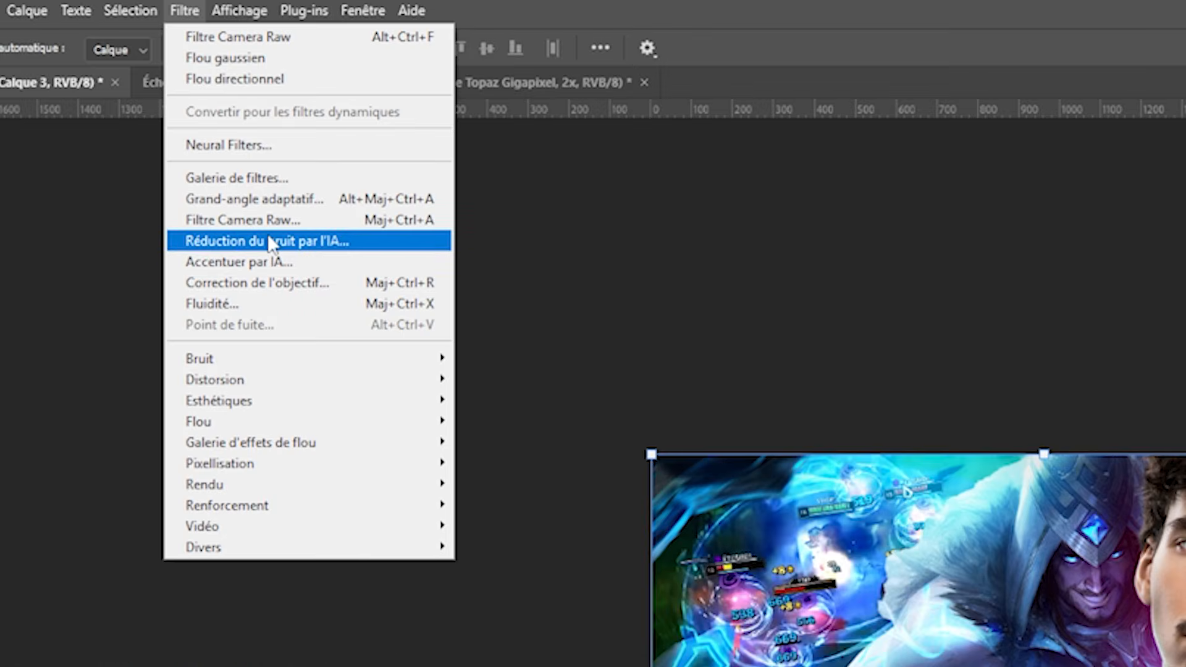
pyautogui.click(270, 242)
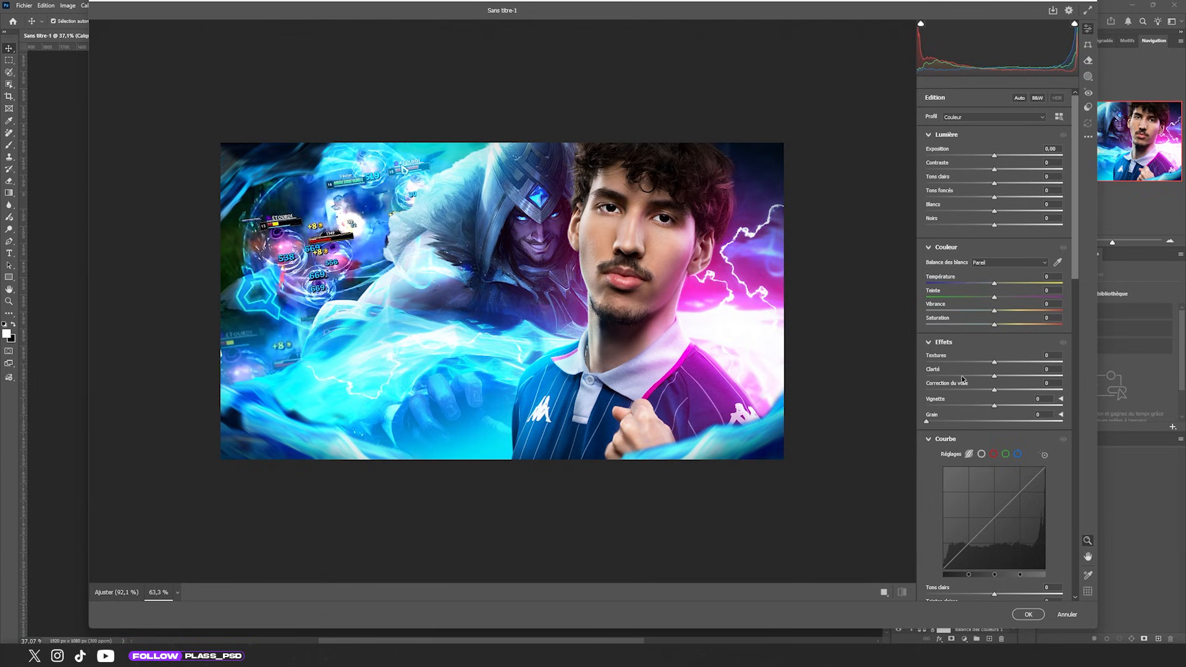
pyautogui.moveTo(994, 361); pyautogui.dragTo(1040, 363)
pyautogui.scroll(-3, 583, 299)
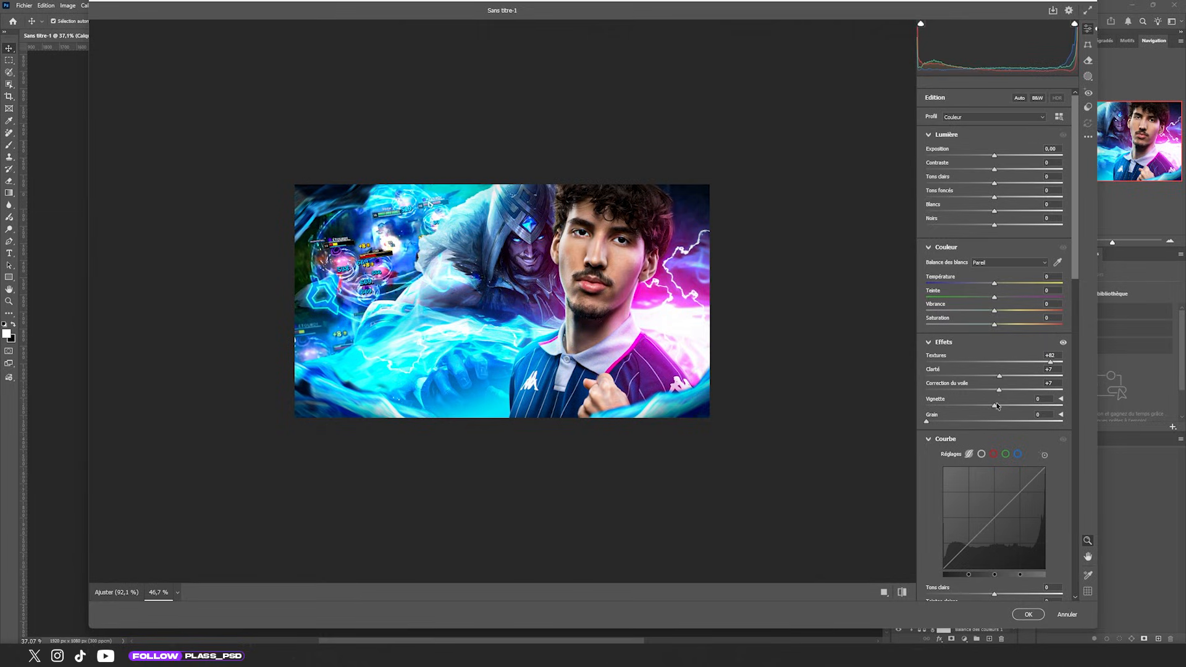
pyautogui.moveTo(994, 405); pyautogui.dragTo(994, 406)
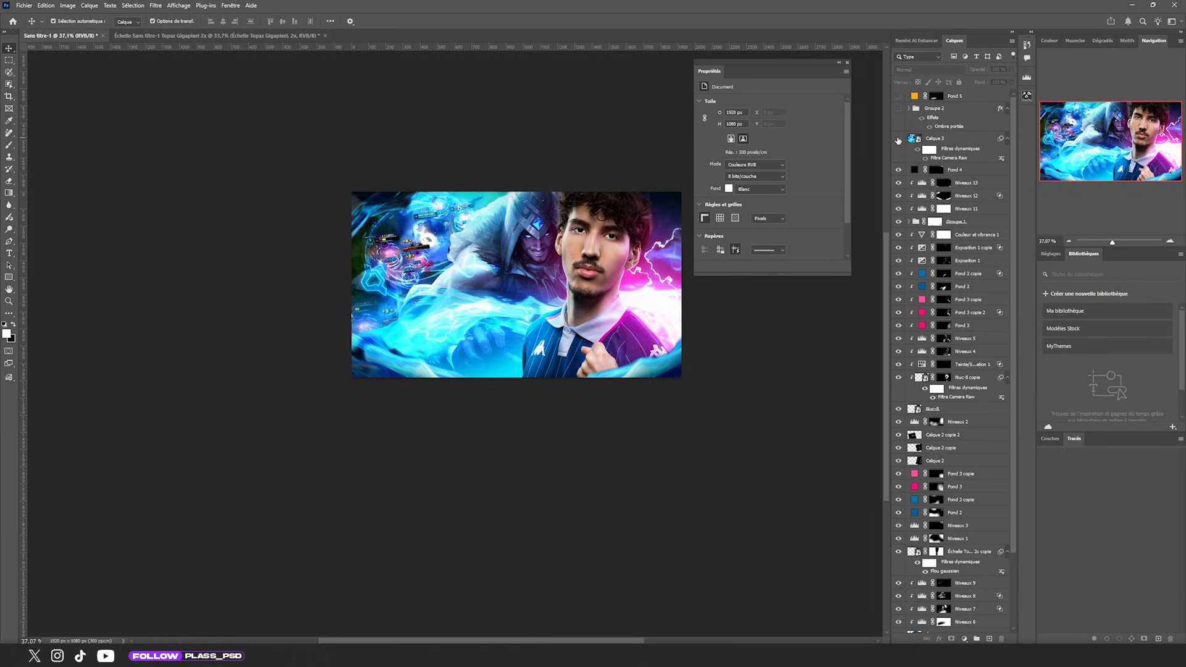
pyautogui.click(898, 140)
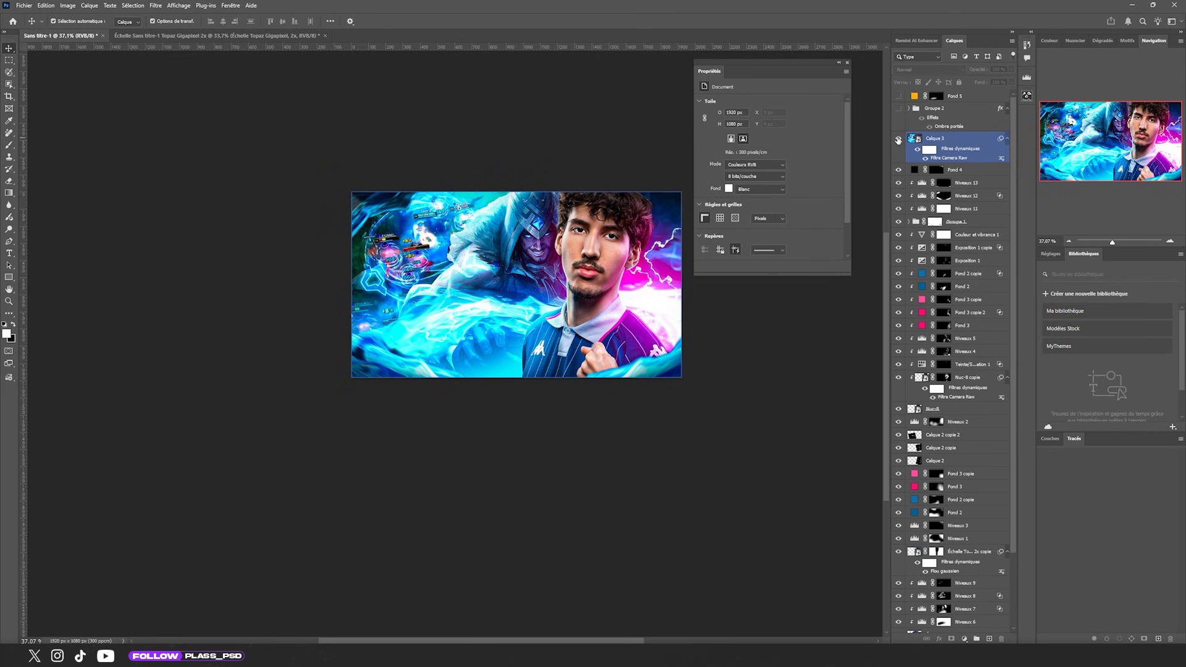
pyautogui.scroll(10, 569, 237)
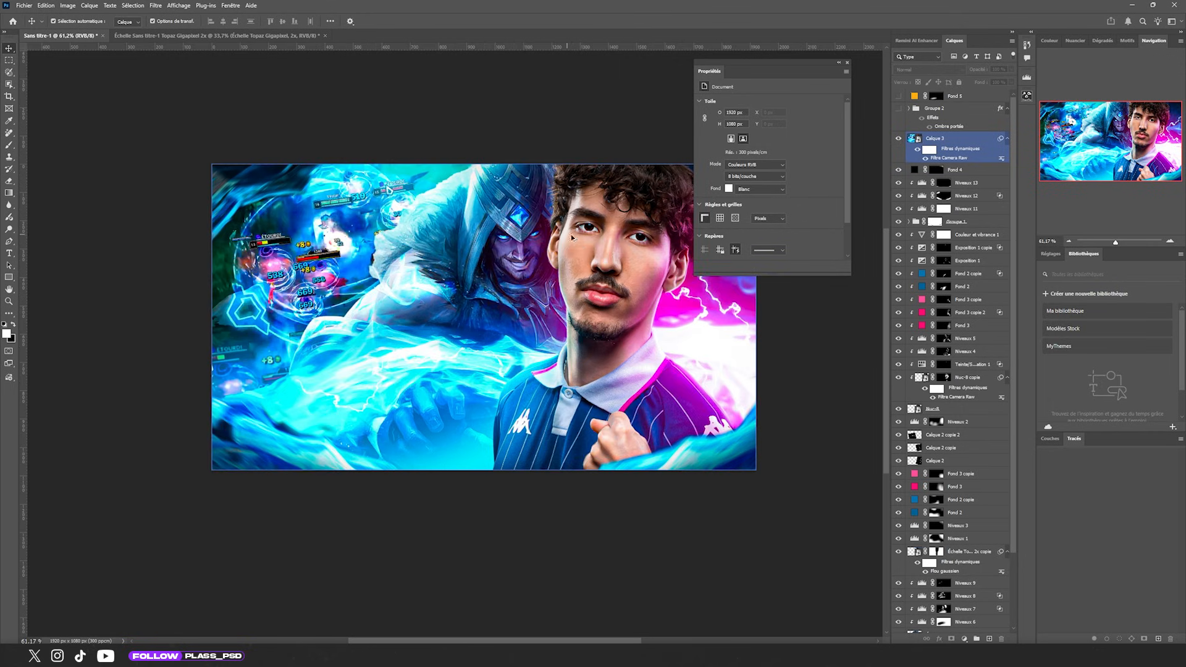
pyautogui.scroll(-3, 514, 281)
pyautogui.scroll(-3, 515, 281)
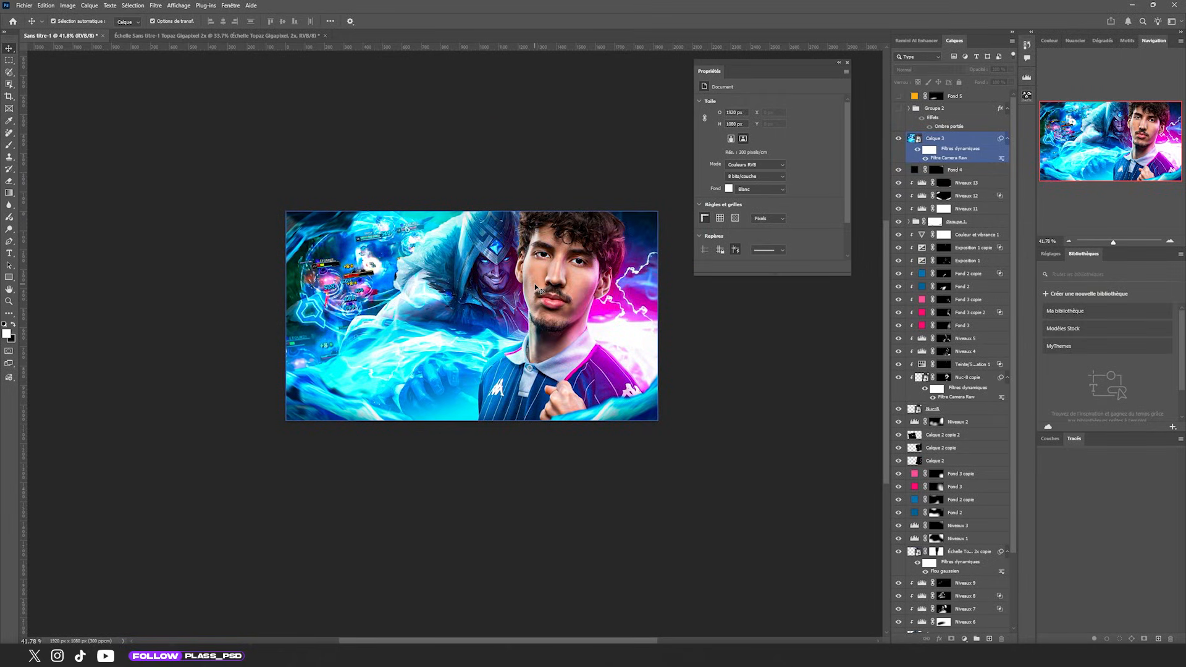
# Duplicate the Camera Raw layer as a new smart object and apply a Flou directionnel (Motion Blur) with a short distance.
pyautogui.click(915, 138)
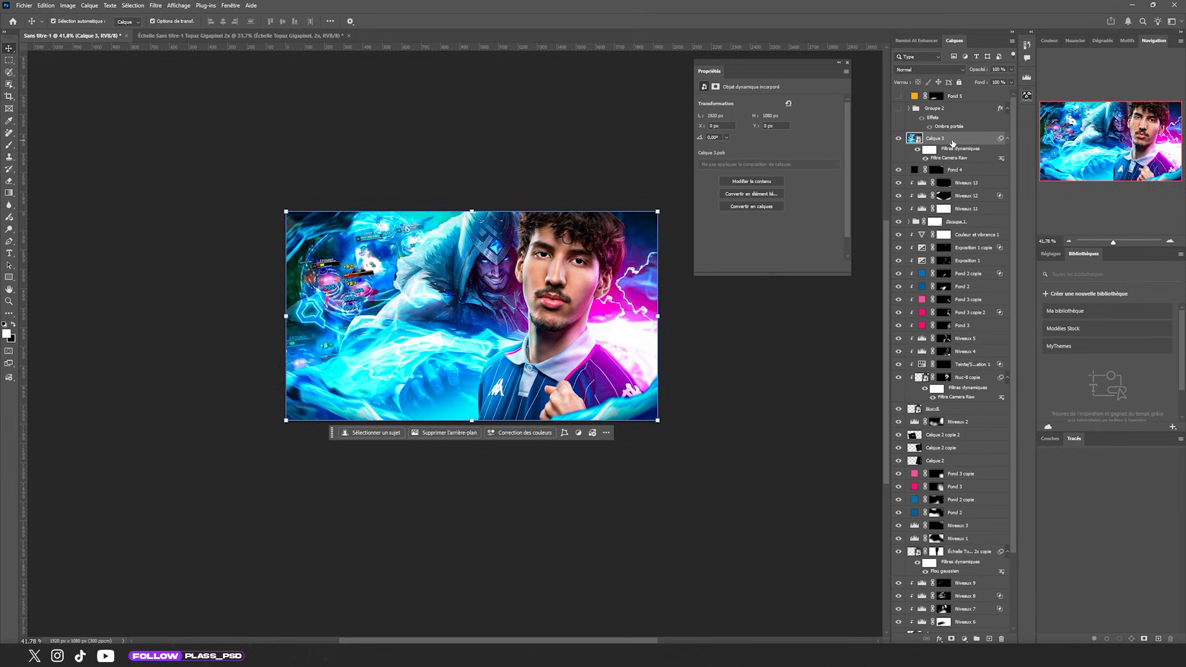
pyautogui.hotkey('ctrl', 'j')
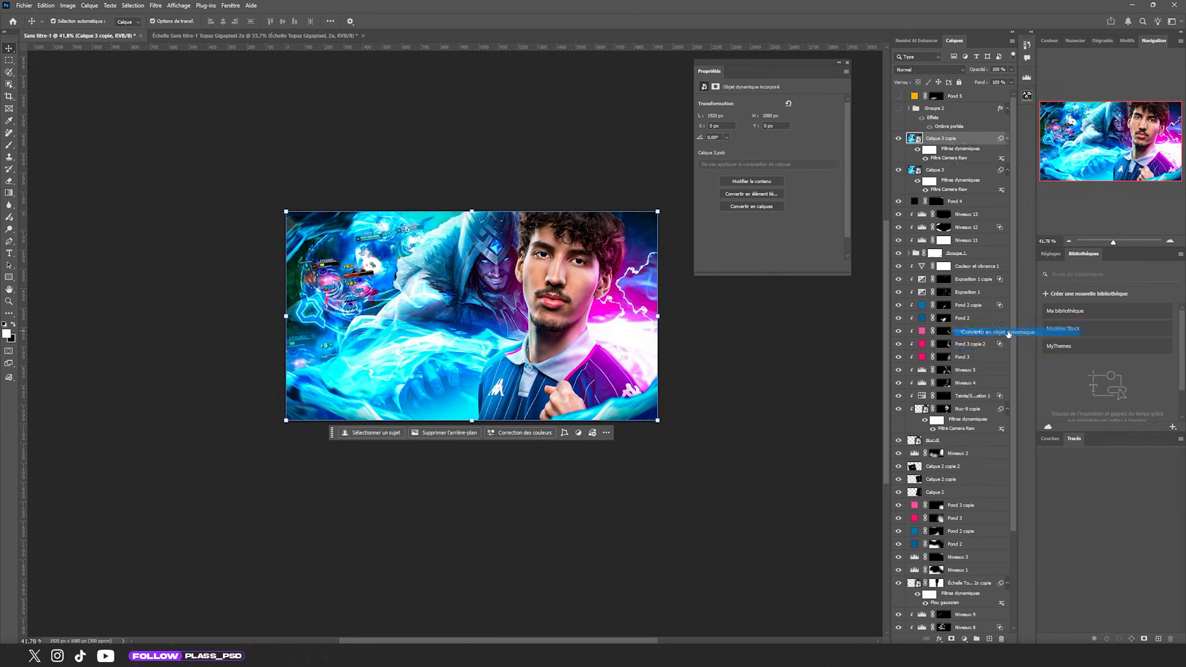
pyautogui.click(156, 6)
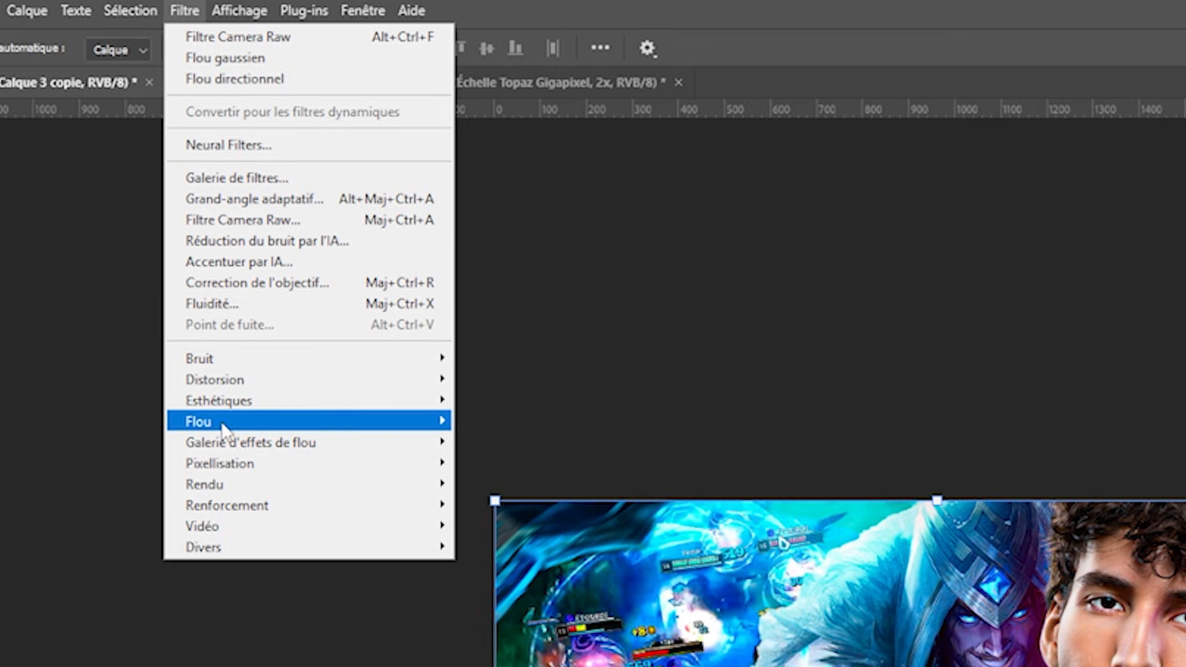
pyautogui.moveTo(170, 179)
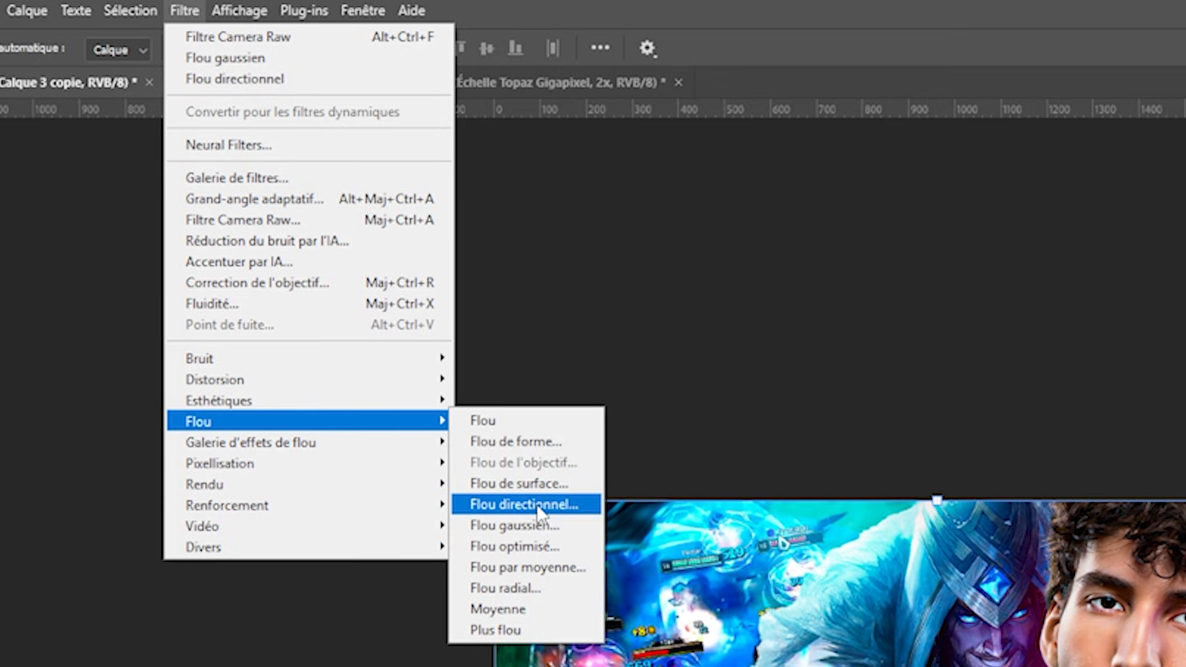
pyautogui.click(536, 505)
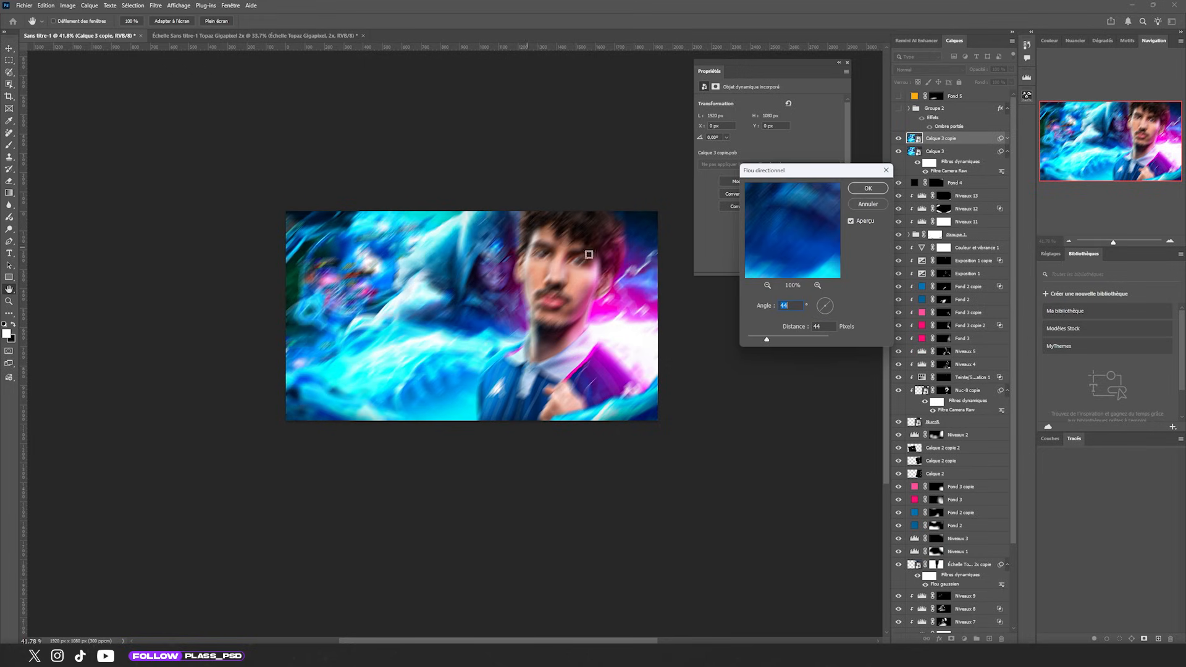
pyautogui.click(818, 310)
pyautogui.moveTo(767, 339); pyautogui.dragTo(754, 339)
pyautogui.write('2')
pyautogui.press('Return')
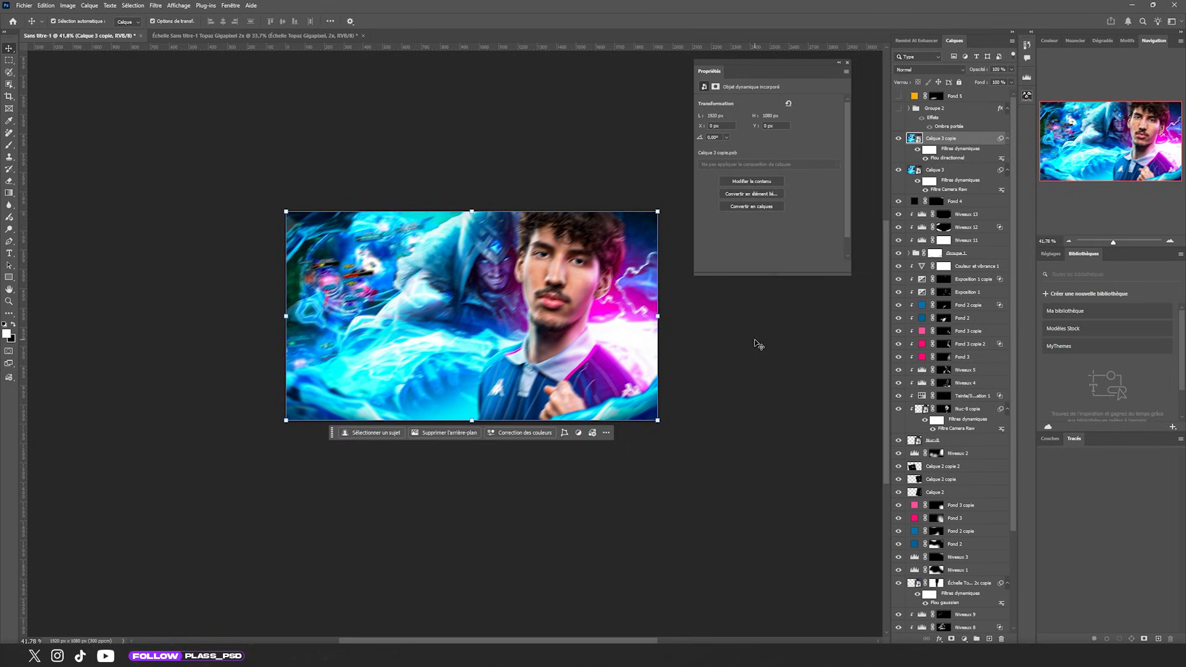
# Add a black mask to the motion-blurred copy and choose the Soft Light brush with 0 % hardness.
pyautogui.keyDown('alt'); pyautogui.click(951, 639); pyautogui.keyUp('alt')
pyautogui.scroll(2, 644, 399)
pyautogui.scroll(1, 644, 399)
pyautogui.press('b')
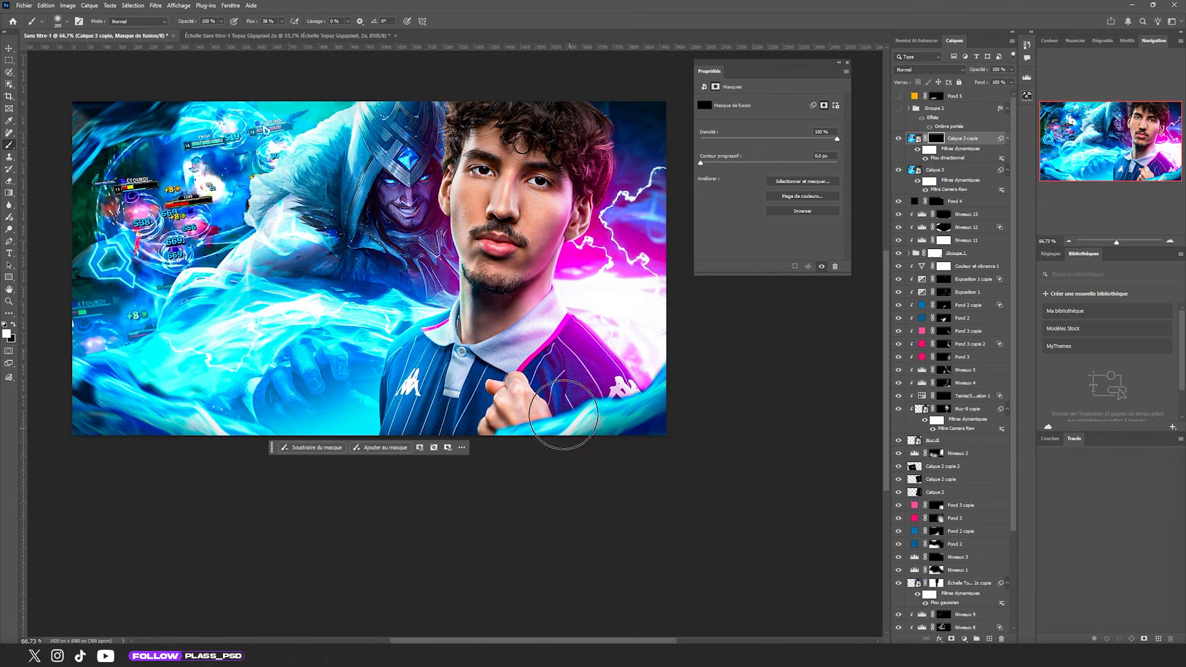
pyautogui.rightClick(647, 391)
pyautogui.click(787, 522)
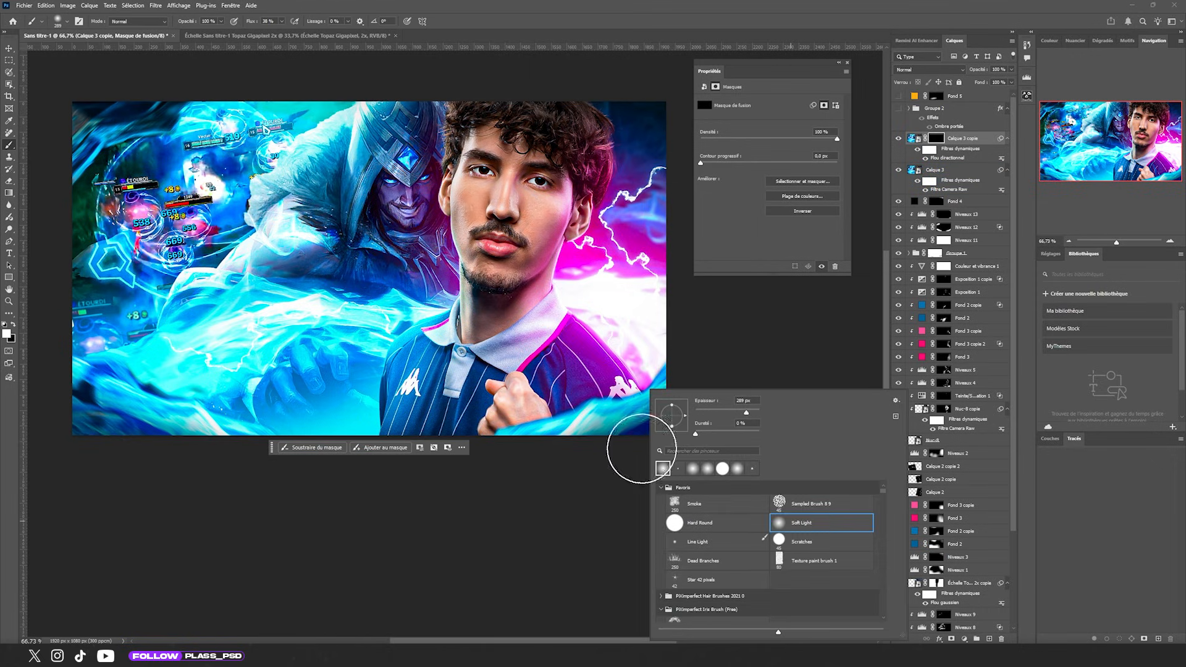
# Paint white on the blurred copy's mask along the artwork's edges and around the champion and gameplay, varying the brush size.
pyautogui.keyDown('alt'); pyautogui.rightClick(627, 429); pyautogui.keyUp('alt')
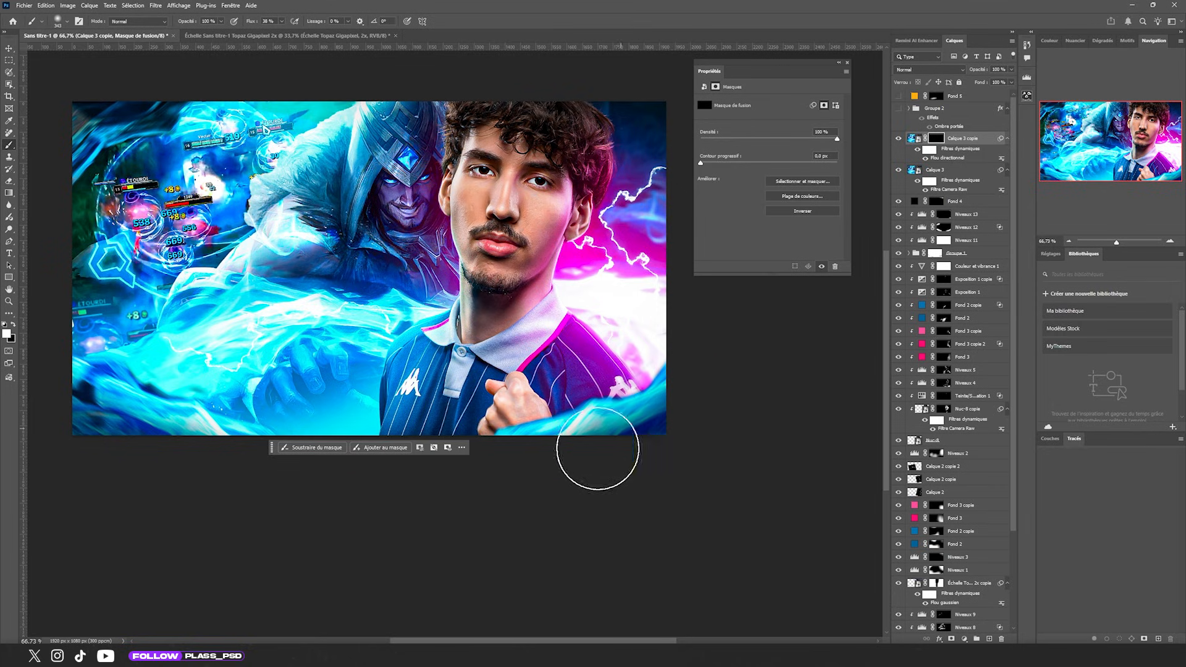
pyautogui.moveTo(692, 380)
pyautogui.mouseDown()
pyautogui.moveTo(658, 415)
pyautogui.moveTo(611, 425)
pyautogui.moveTo(651, 374)
pyautogui.mouseUp()
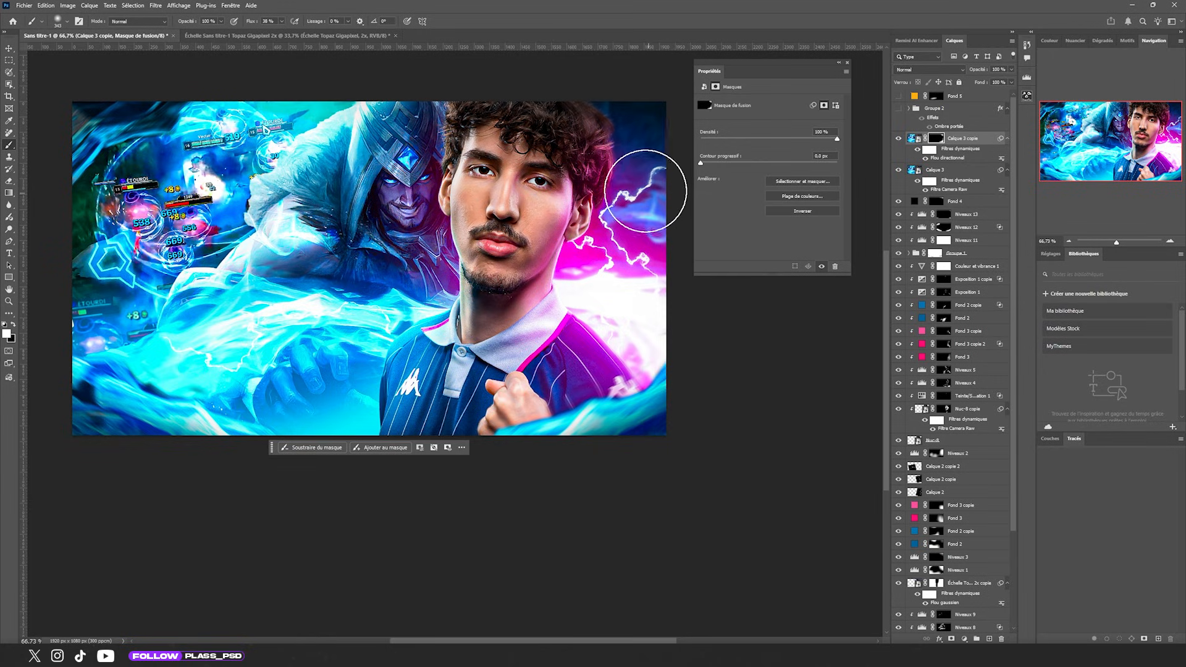
pyautogui.keyDown('alt'); pyautogui.rightClick(349, 118); pyautogui.keyUp('alt')
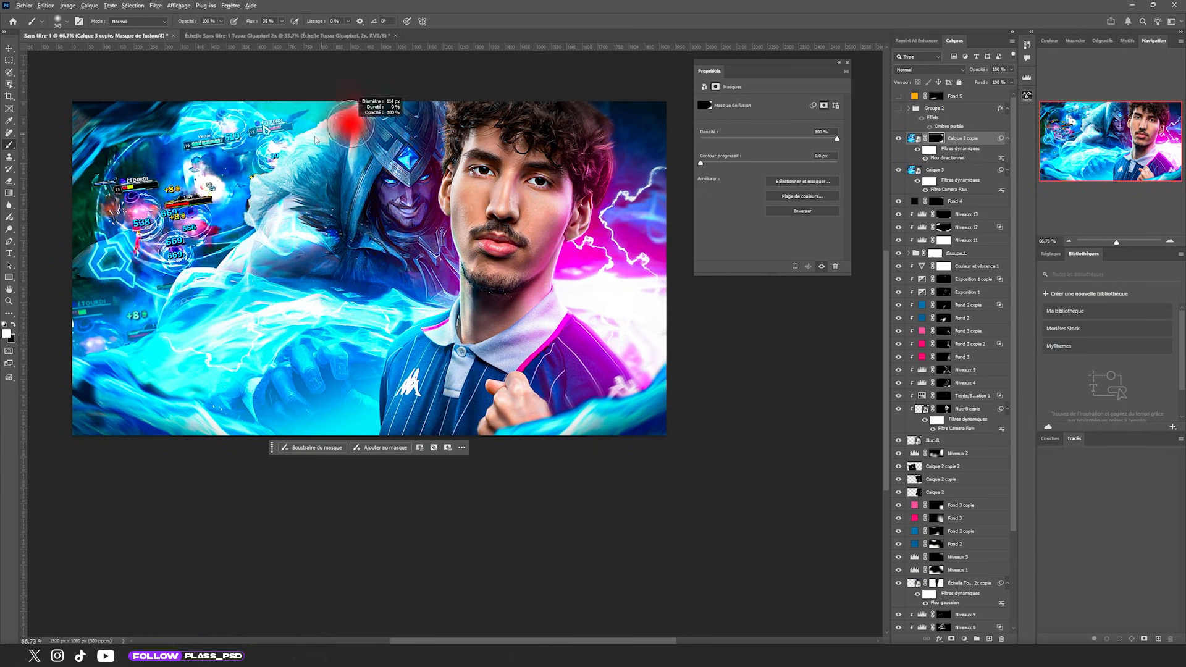
pyautogui.keyDown('alt'); pyautogui.rightClick(347, 116); pyautogui.keyUp('alt')
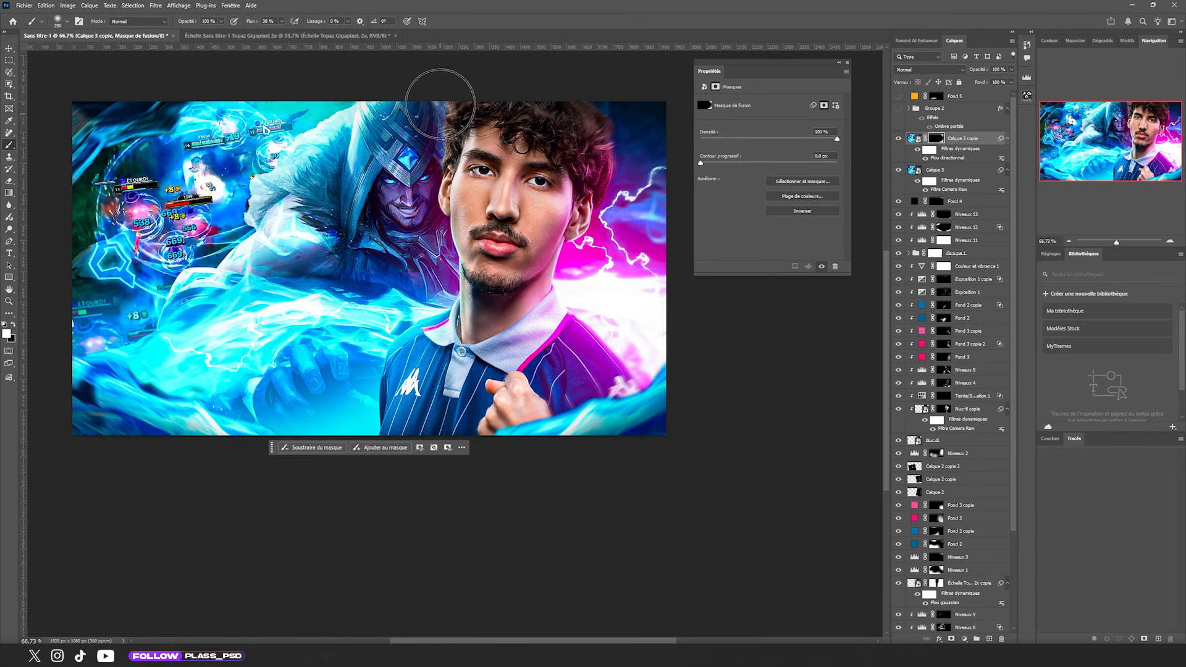
pyautogui.keyDown('alt'); pyautogui.rightClick(435, 102); pyautogui.keyUp('alt')
pyautogui.keyDown('alt'); pyautogui.rightClick(339, 114); pyautogui.keyUp('alt')
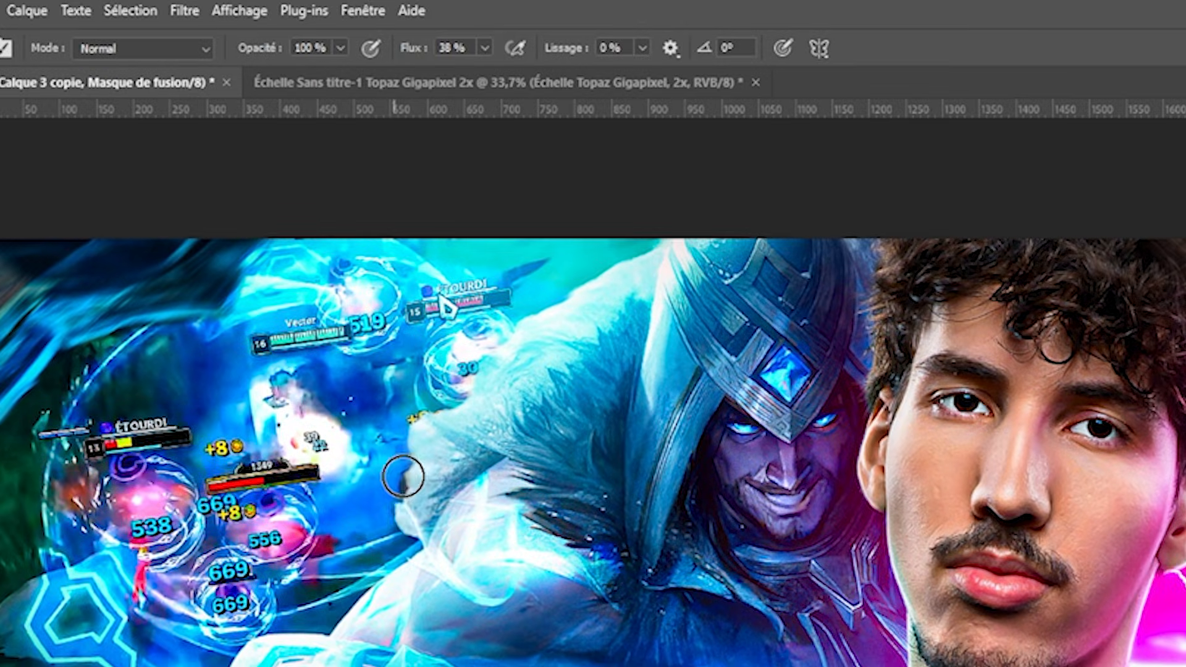
pyautogui.keyDown('alt'); pyautogui.rightClick(445, 397); pyautogui.keyUp('alt')
pyautogui.keyDown('alt'); pyautogui.rightClick(424, 262); pyautogui.keyUp('alt')
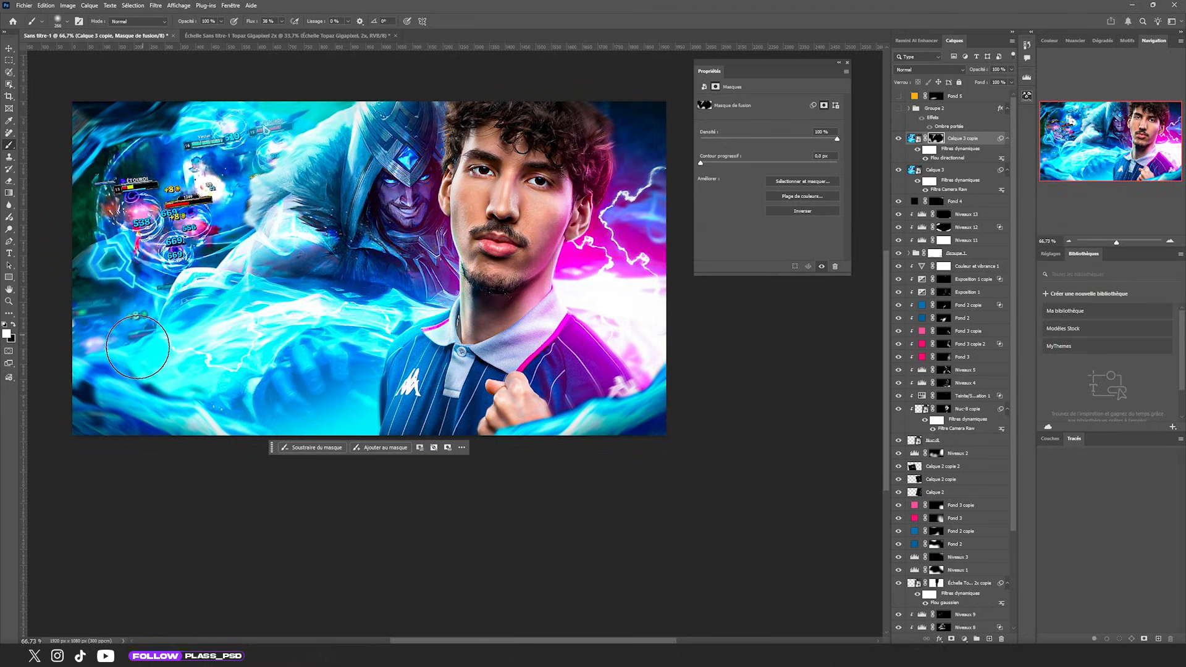
pyautogui.keyDown('alt'); pyautogui.rightClick(446, 476); pyautogui.keyUp('alt')
pyautogui.keyDown('alt'); pyautogui.rightClick(617, 336); pyautogui.keyUp('alt')
# Show the title group and its color fill again and compare the thumbnail with and without them.
pyautogui.scroll(-5, 550, 219)
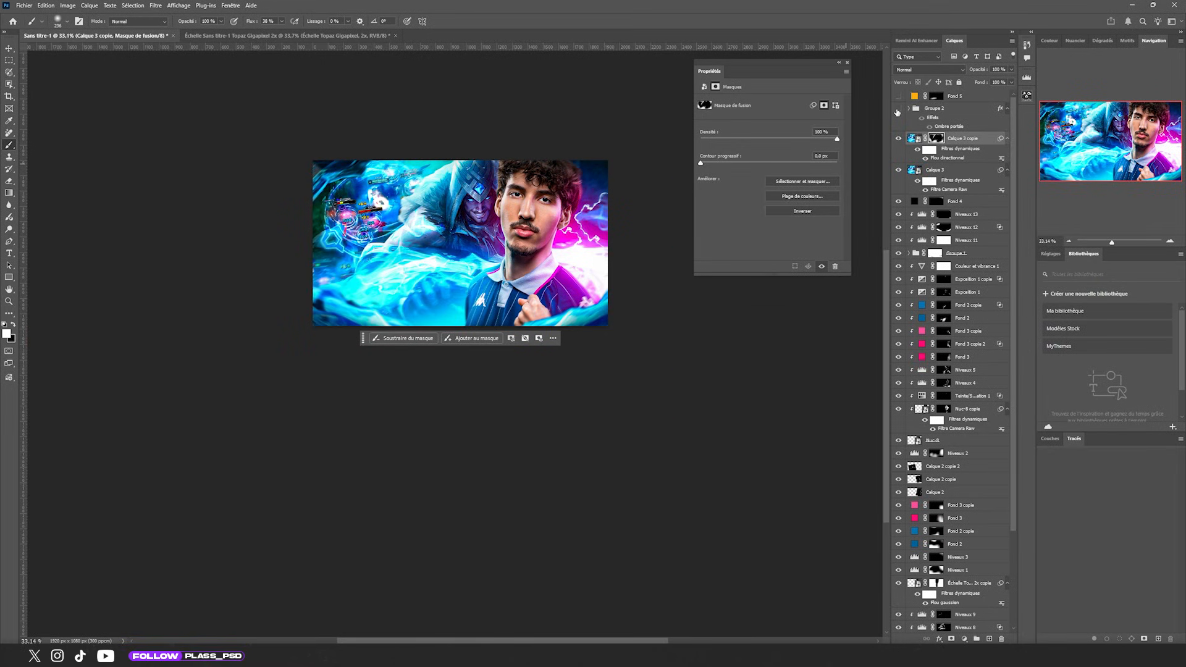
pyautogui.click(898, 109)
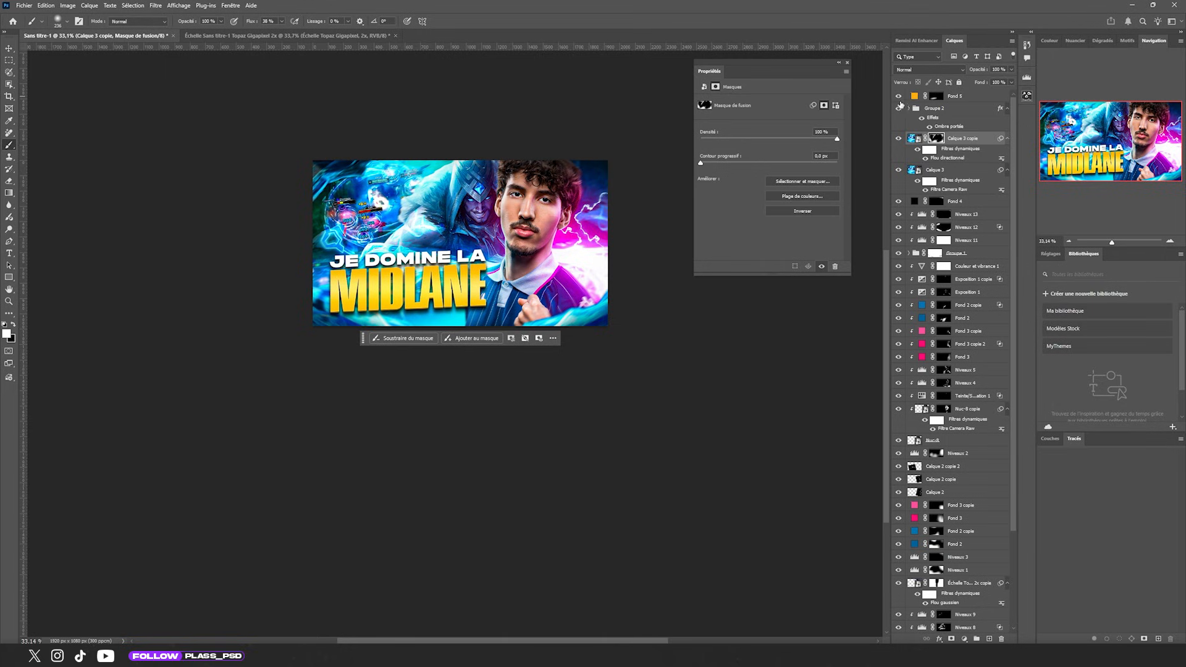
pyautogui.moveTo(899, 99); pyautogui.dragTo(899, 109)
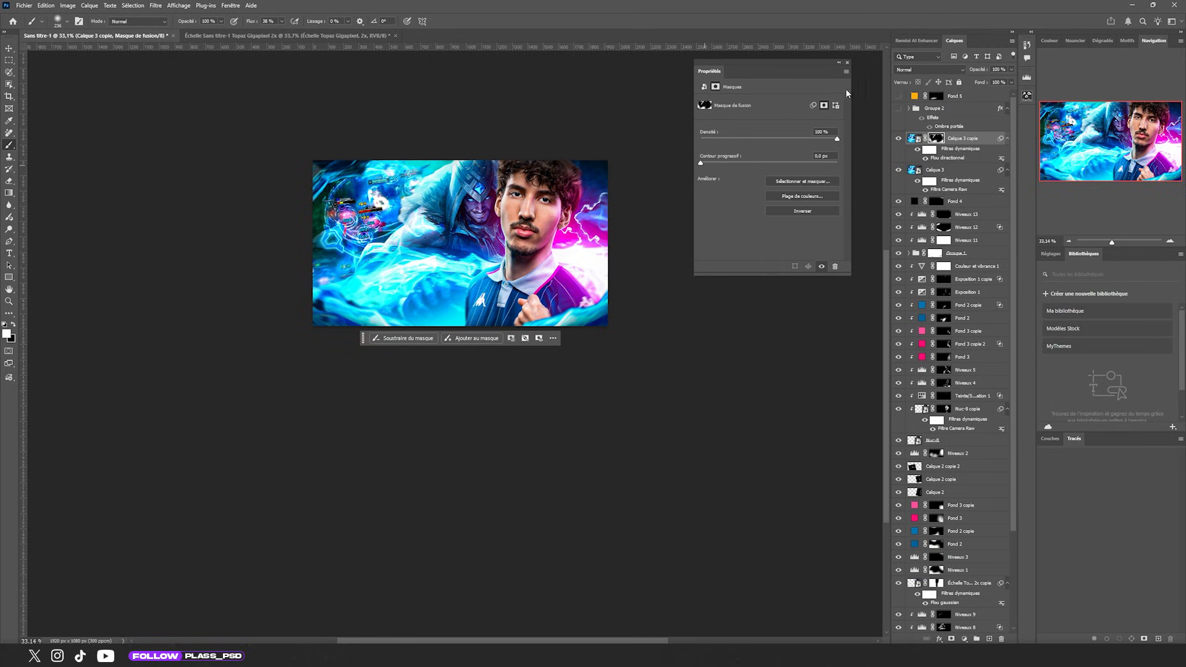
pyautogui.moveTo(899, 96); pyautogui.dragTo(899, 108)
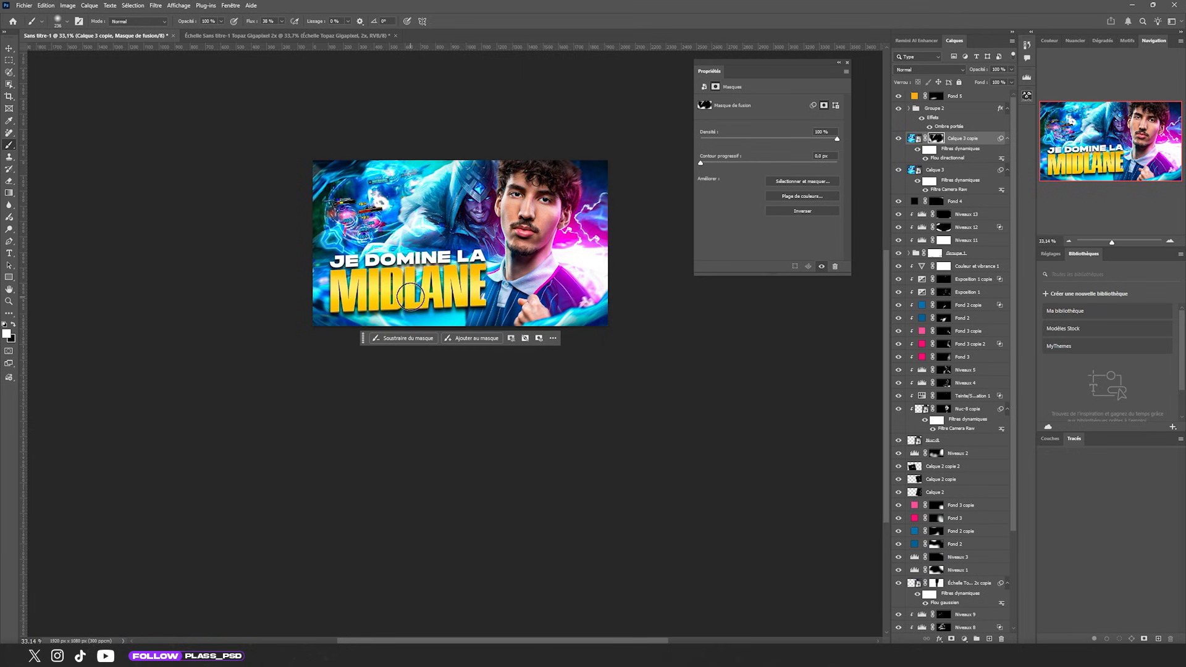
pyautogui.scroll(3, 398, 314)
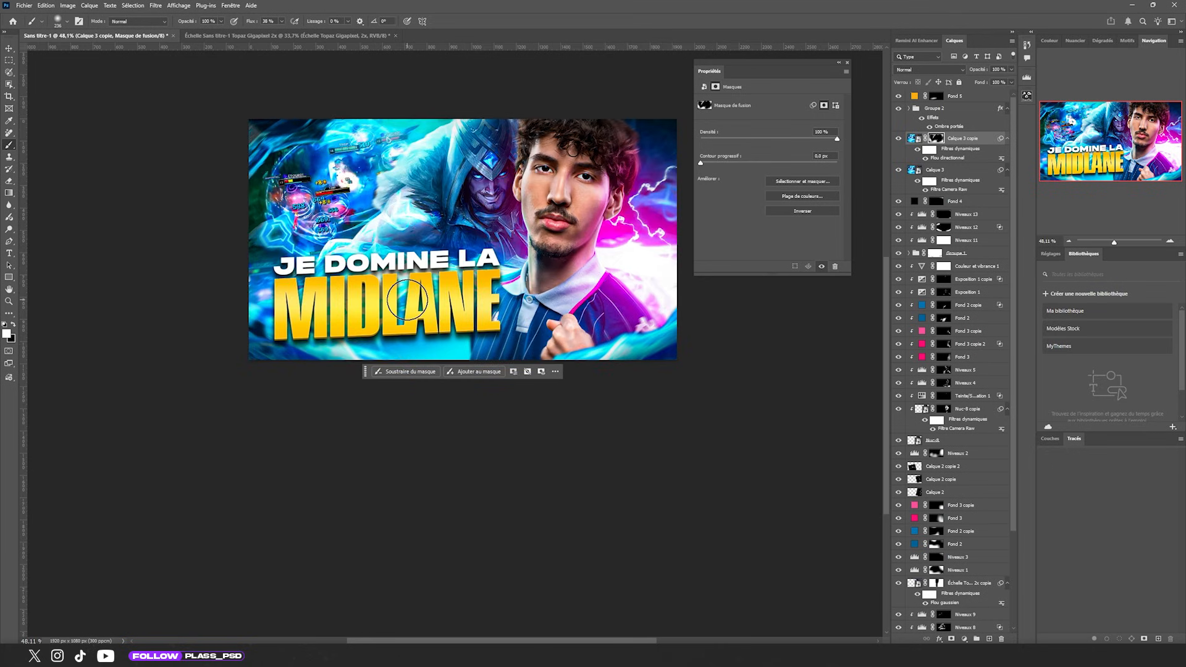